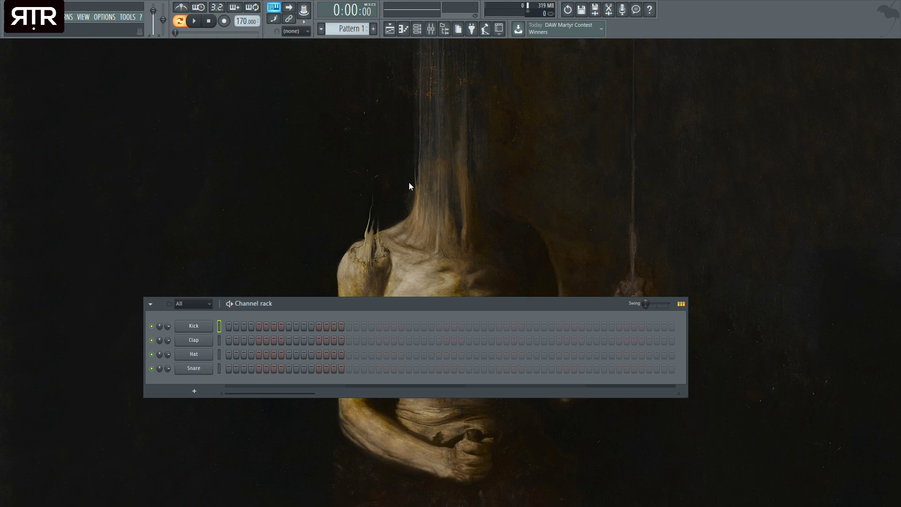
drag(477, 308, 511, 323)
drag(458, 319, 539, 210)
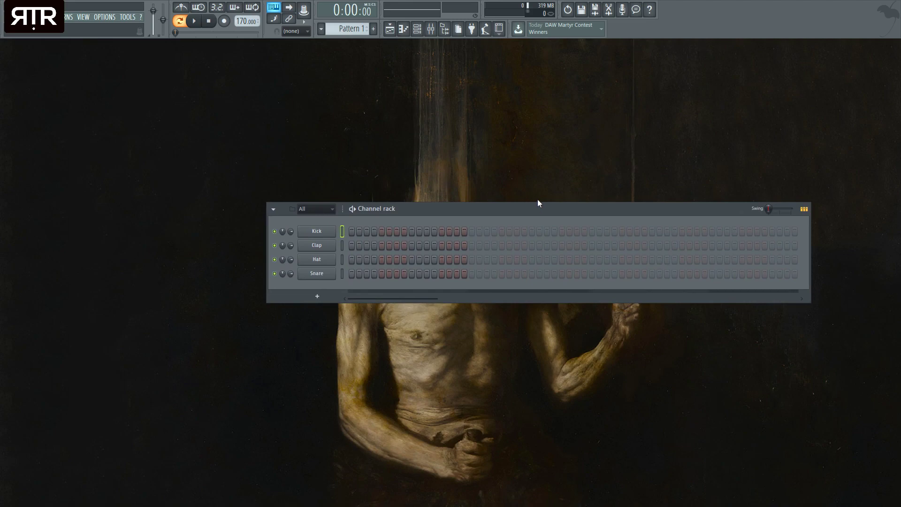
drag(497, 212, 344, 226)
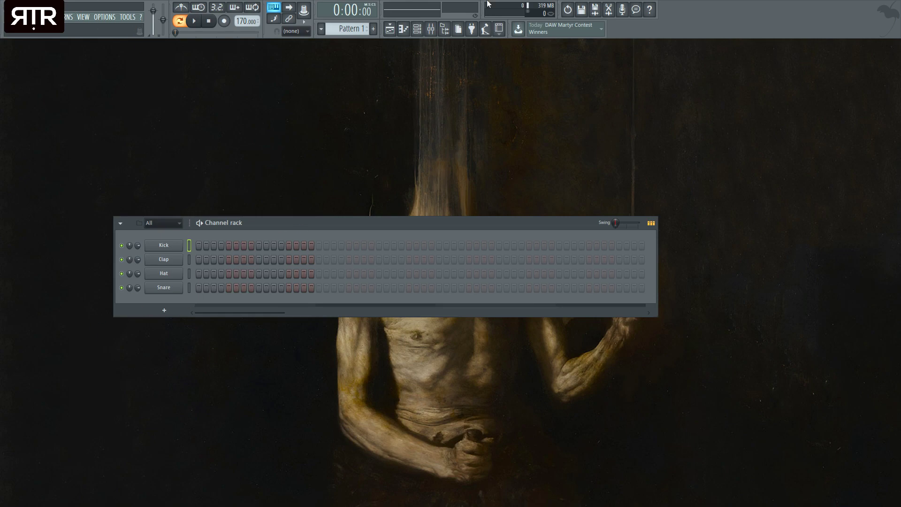
Show the file browser and add an Addictive Keys instrument to the channel rack
click(437, 32)
click(437, 32)
click(446, 31)
scroll(39, 182, up, 7)
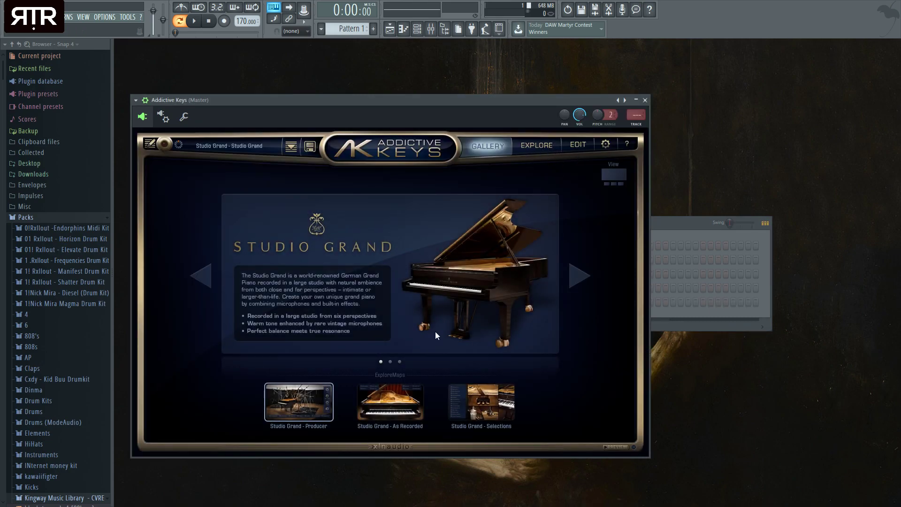
Load the Studio Grand piano's Grand Noir preset in Addictive Keys and close the plugin window
click(456, 292)
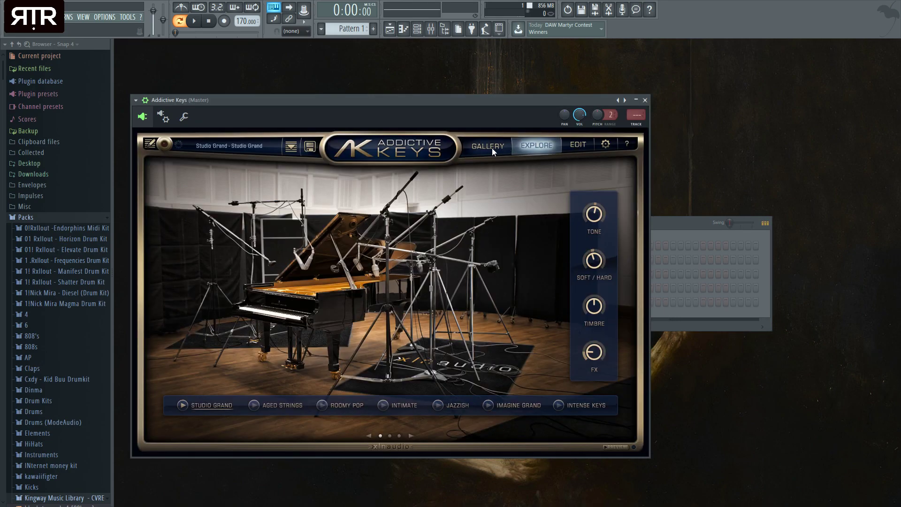
click(492, 149)
click(240, 208)
click(198, 213)
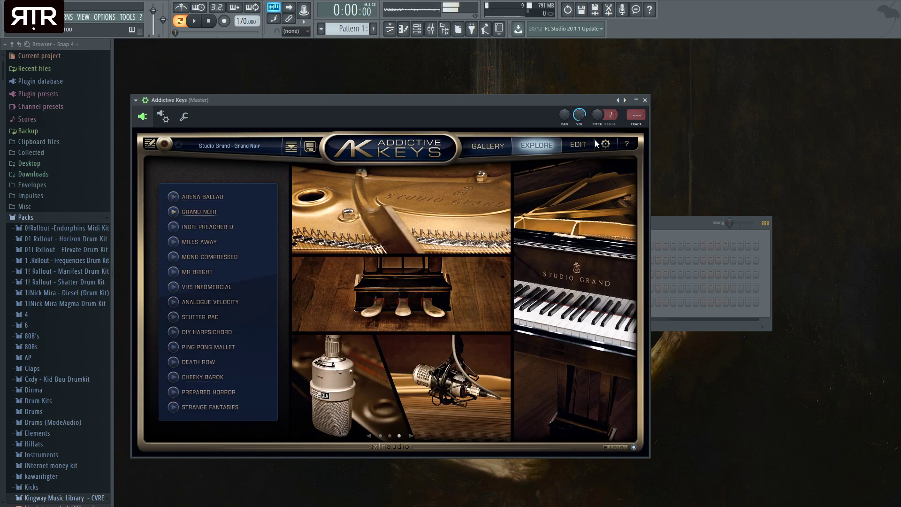
click(645, 100)
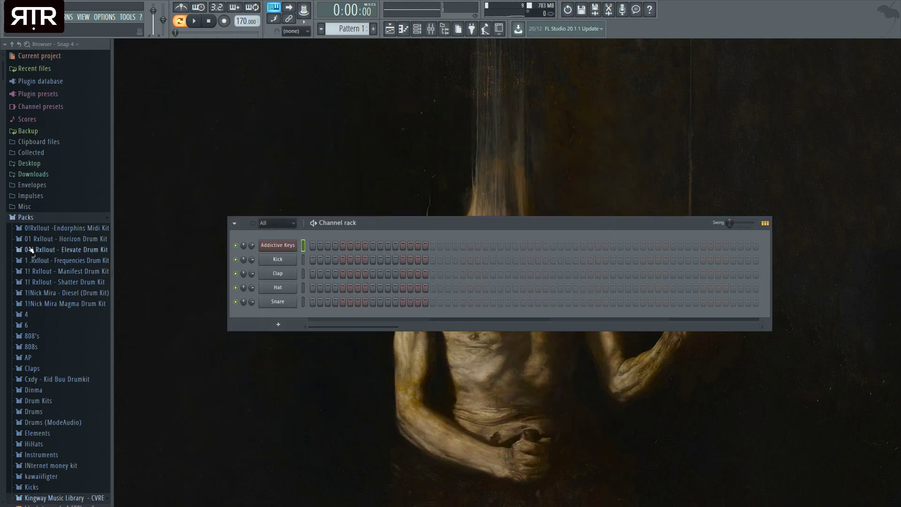
Expand the Endorphins Midi Kit pack in the browser and look through its MIDI files
click(56, 261)
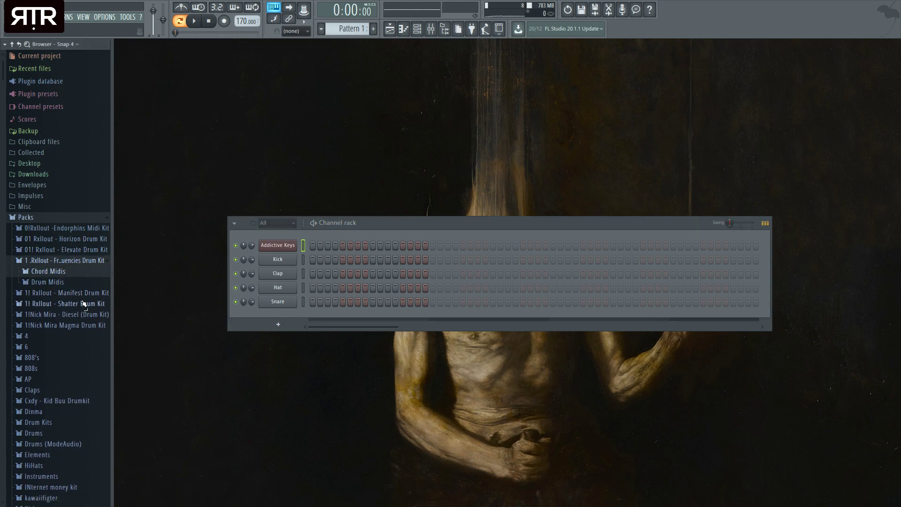
click(87, 228)
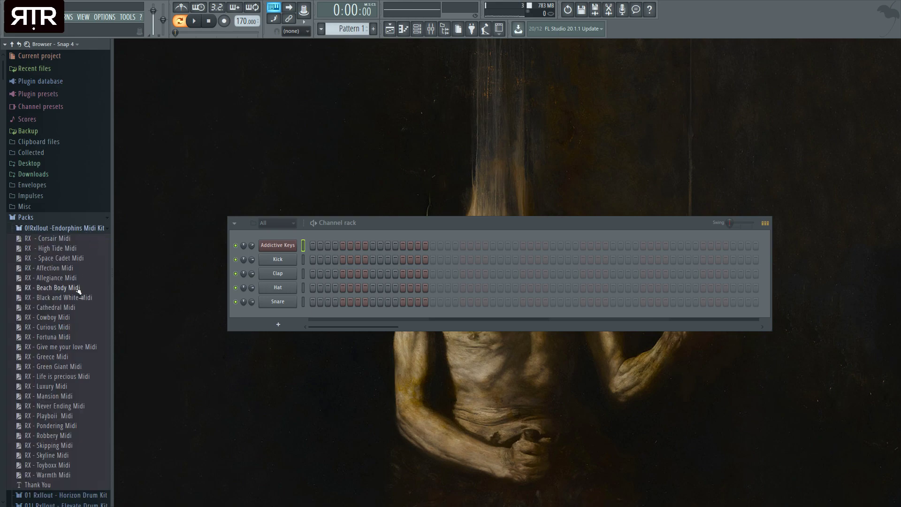
scroll(82, 272, down, 8)
scroll(66, 236, up, 3)
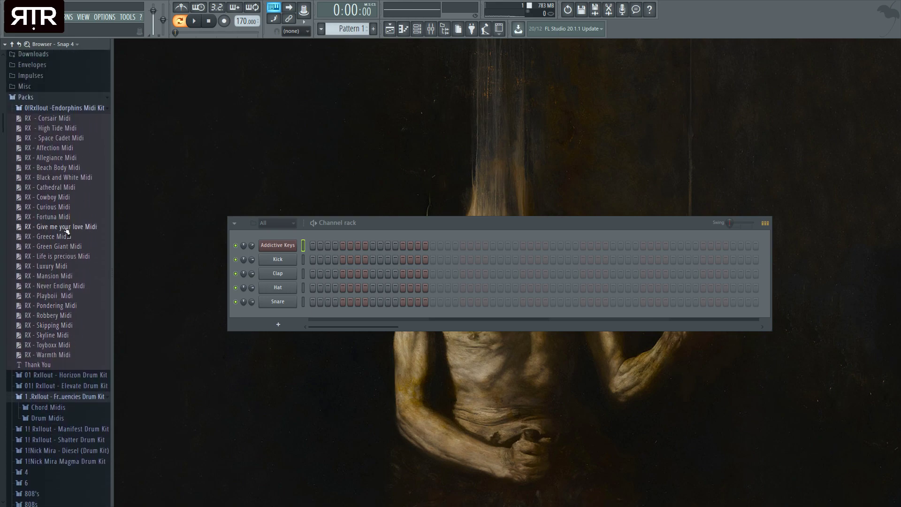
Try RX - Black and White Midi on the Addictive Keys channel and audition RX - Green Giant Midi
drag(78, 177, 305, 242)
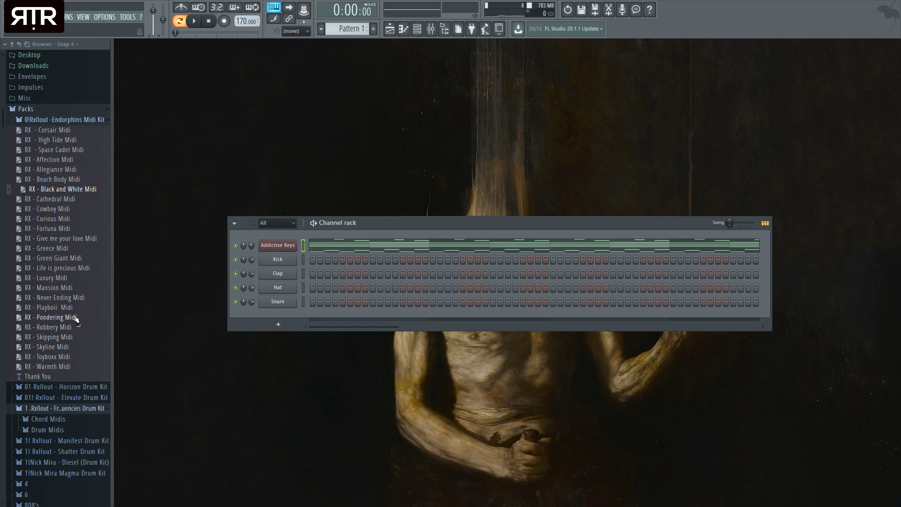
click(70, 267)
click(70, 259)
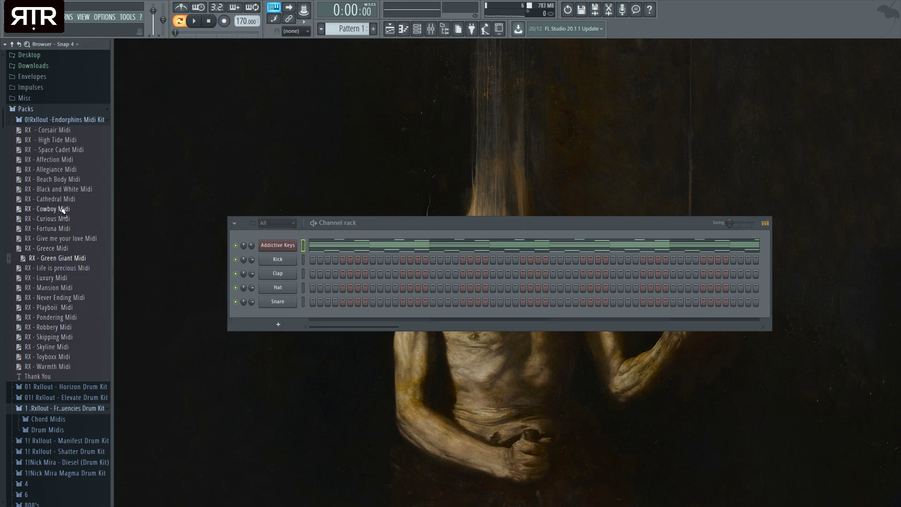
Load RX - Cathedral Midi onto the Addictive Keys channel and play it back in the piano roll
drag(51, 199, 345, 248)
key(space)
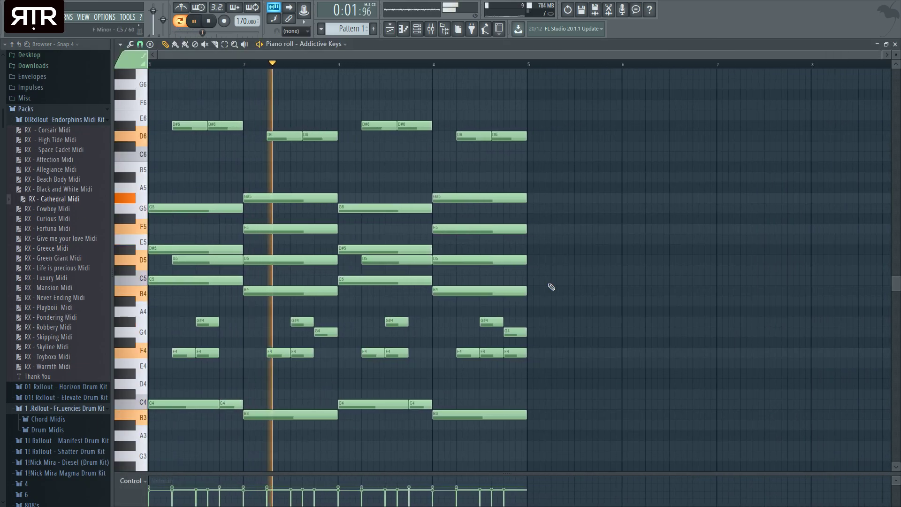
key(space)
Stretch all the piano notes to eight bars, ending at bar 9, deselect them and play back the pattern
key(ctrl+a)
drag(533, 270, 814, 353)
key(space)
scroll(819, 355, up, 6)
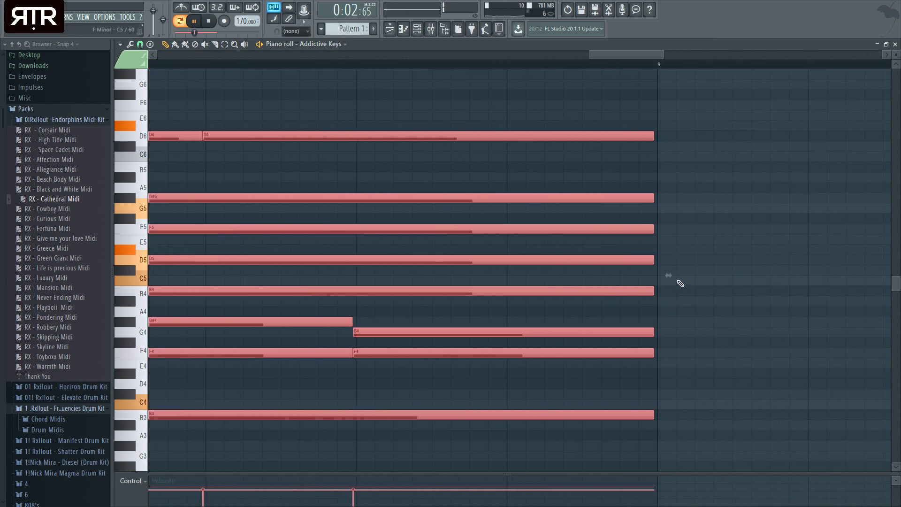
drag(668, 275, 672, 276)
scroll(646, 404, down, 6)
right_click(528, 180)
key(ctrl+d)
key(space)
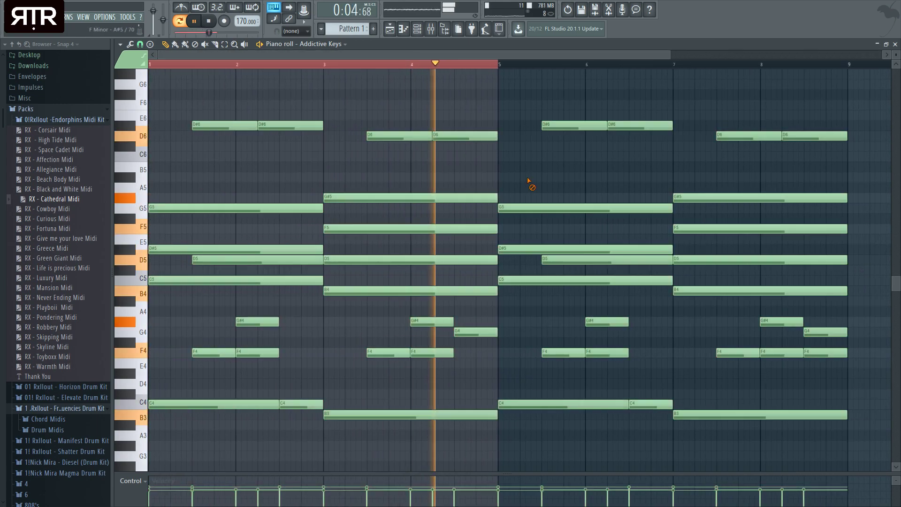
key(space)
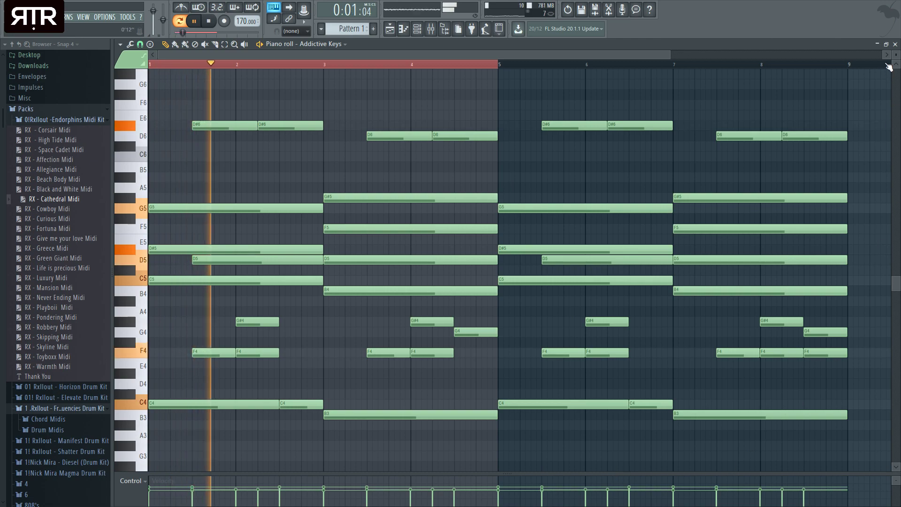
Close the piano roll, turn the Addictive Keys channel's volume down slightly and stop playback
click(894, 45)
drag(251, 245, 252, 250)
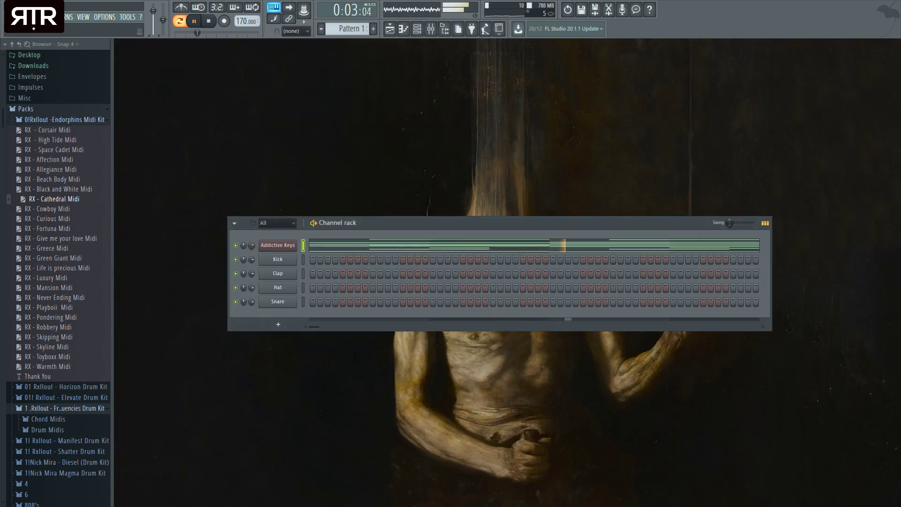
key(space)
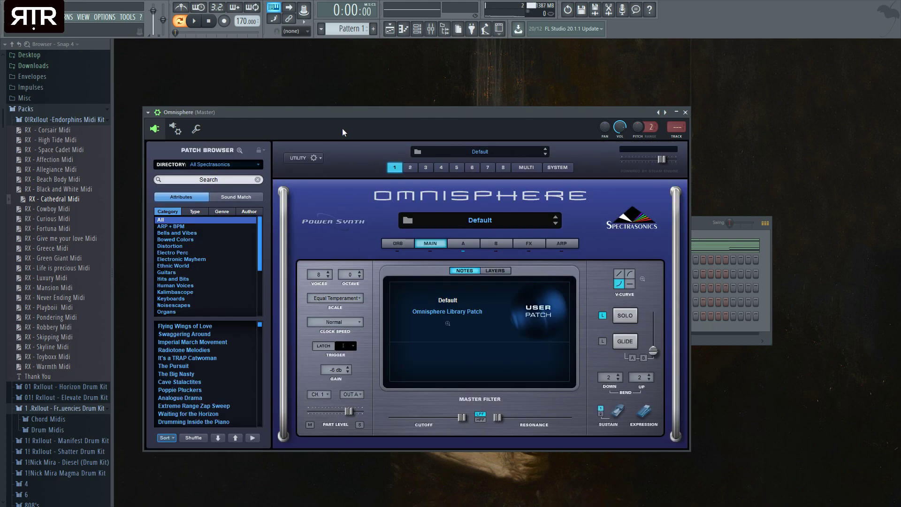
Search Omnisphere's patches for "Pad" and collapse the open folders in the file browser
drag(305, 112, 535, 113)
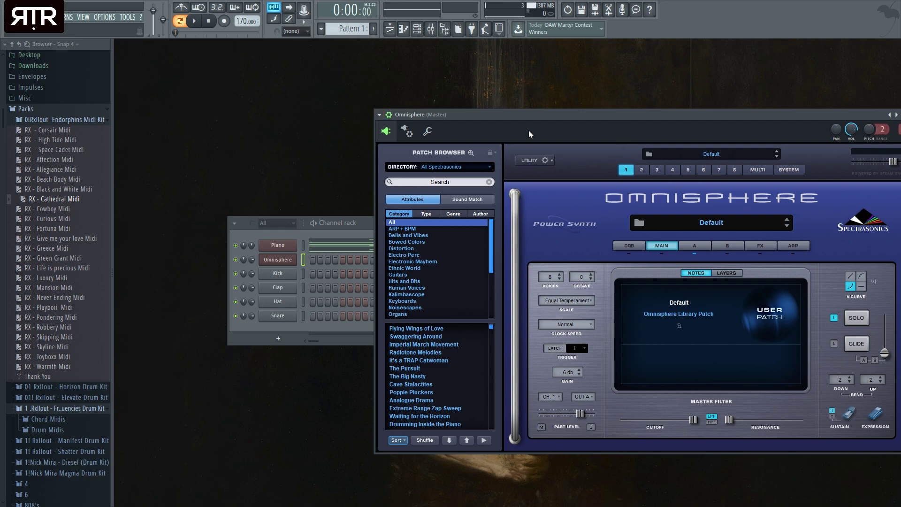
click(452, 181)
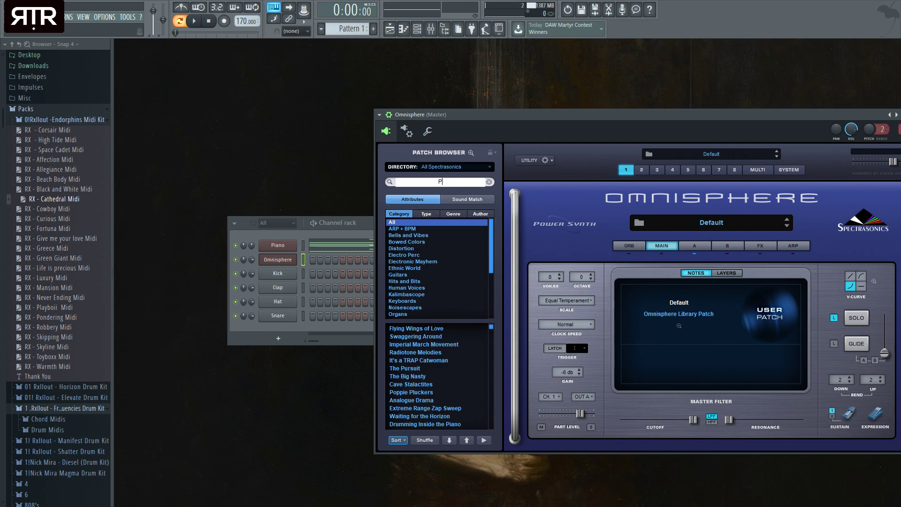
text(Pad)
key(Return)
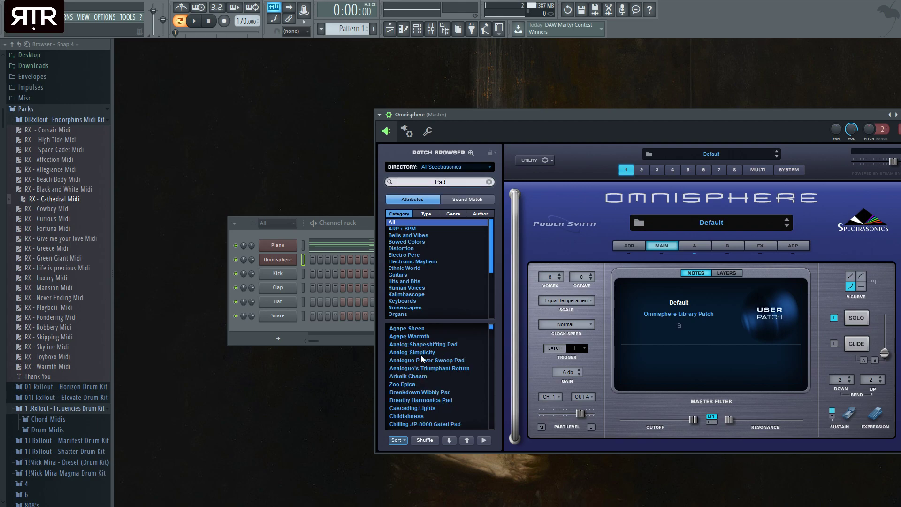
click(12, 44)
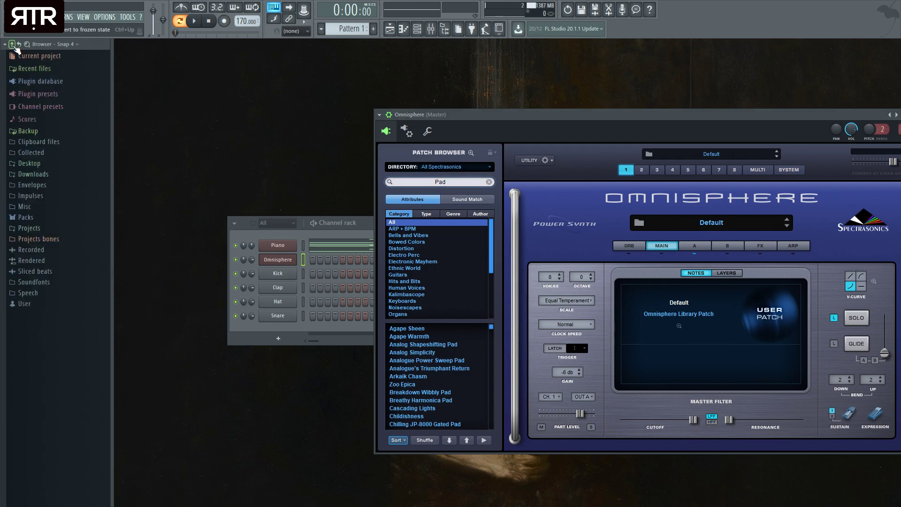
scroll(429, 370, down, 2)
scroll(433, 381, down, 3)
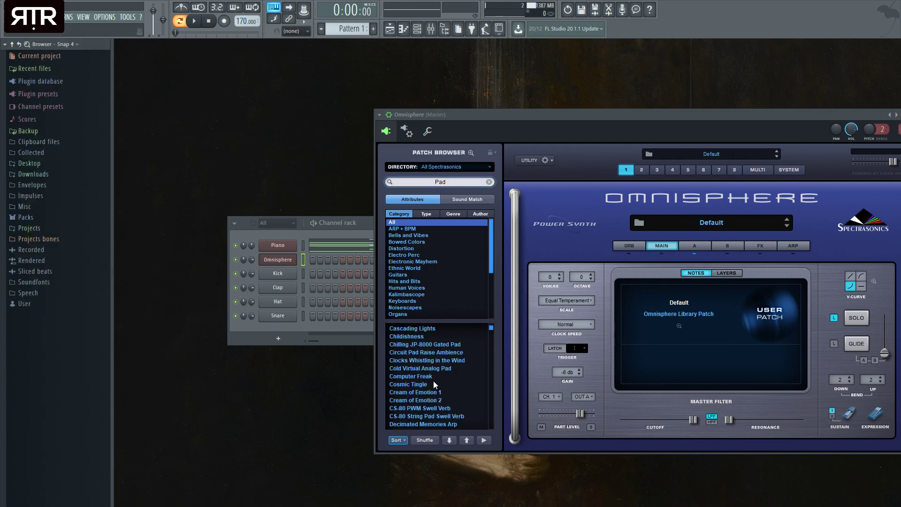
Look through Omnisphere's type, sound match and genre filters for the pad patches, and clear the search
click(428, 214)
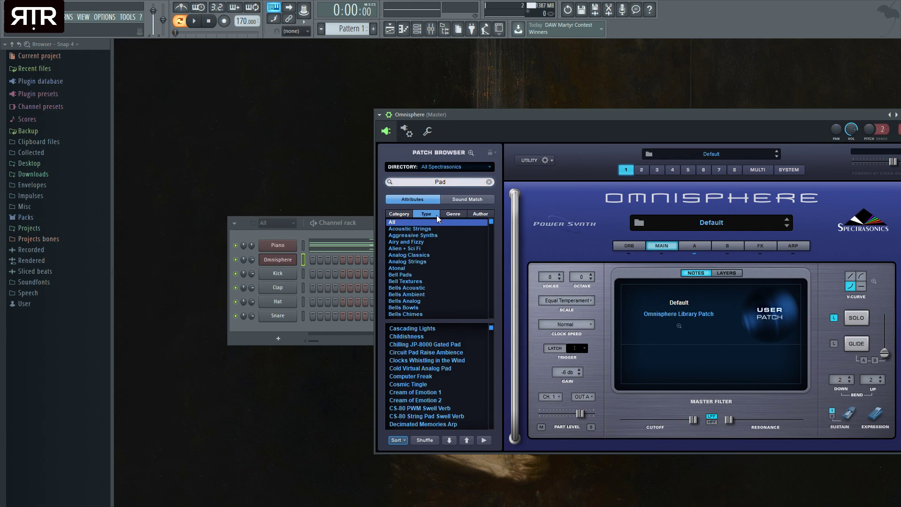
click(465, 199)
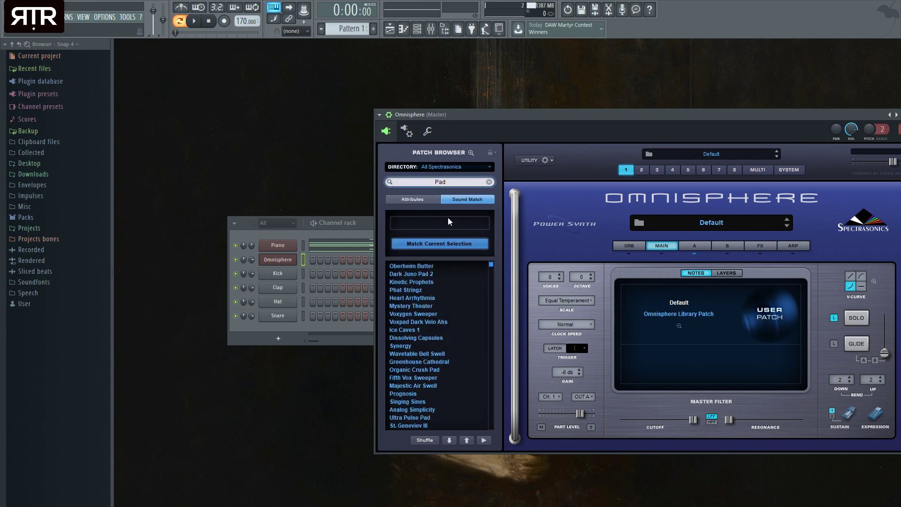
click(429, 199)
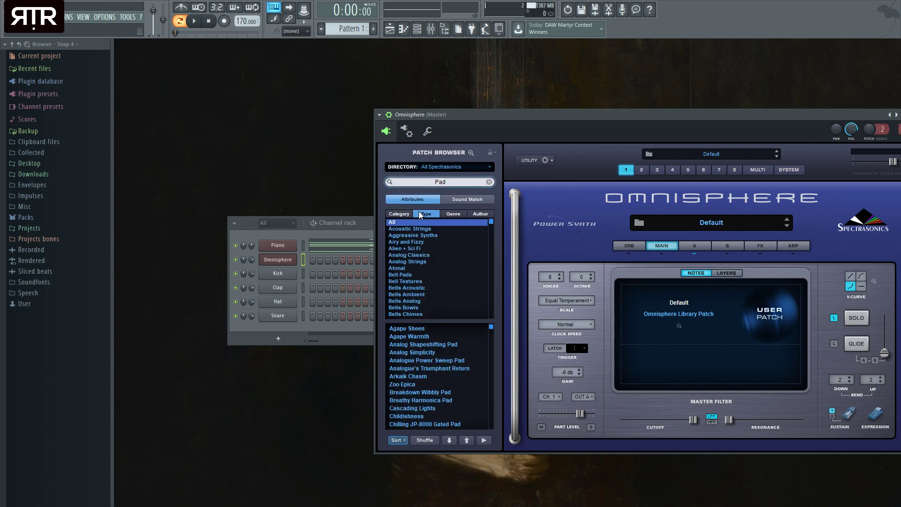
click(428, 214)
click(452, 214)
scroll(414, 286, down, 2)
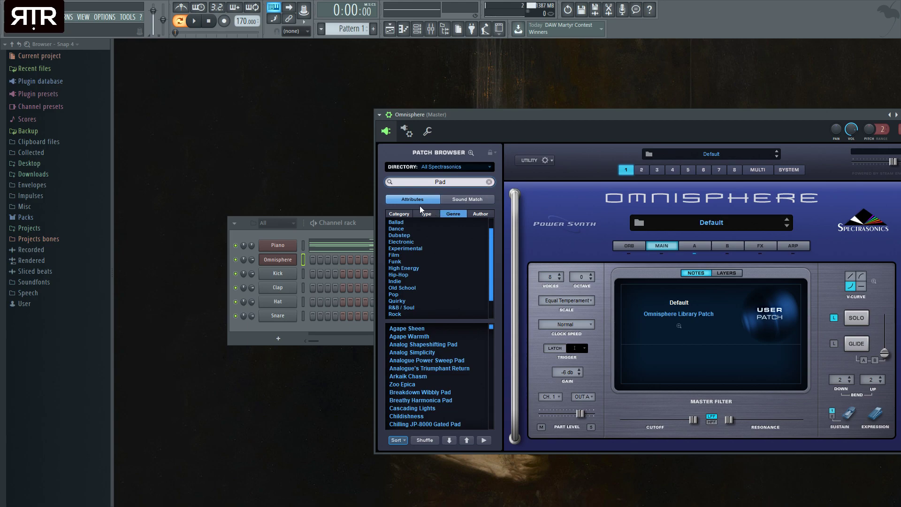
click(489, 182)
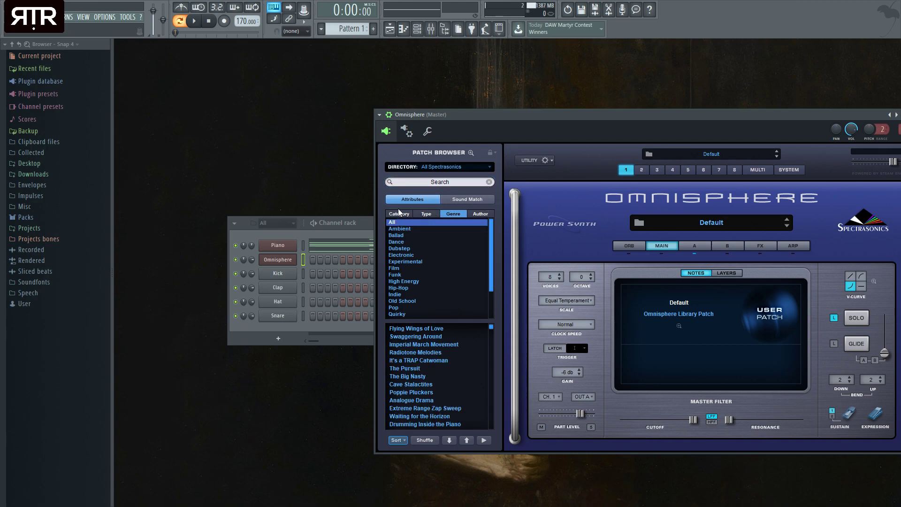
Filter Omnisphere's patches by the Pads + Strings category
drag(507, 113, 434, 116)
click(334, 220)
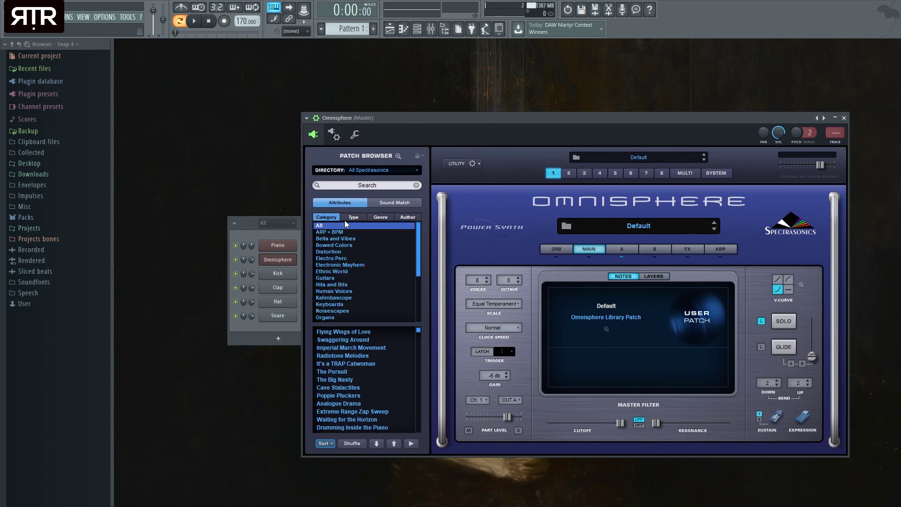
scroll(361, 269, down, 4)
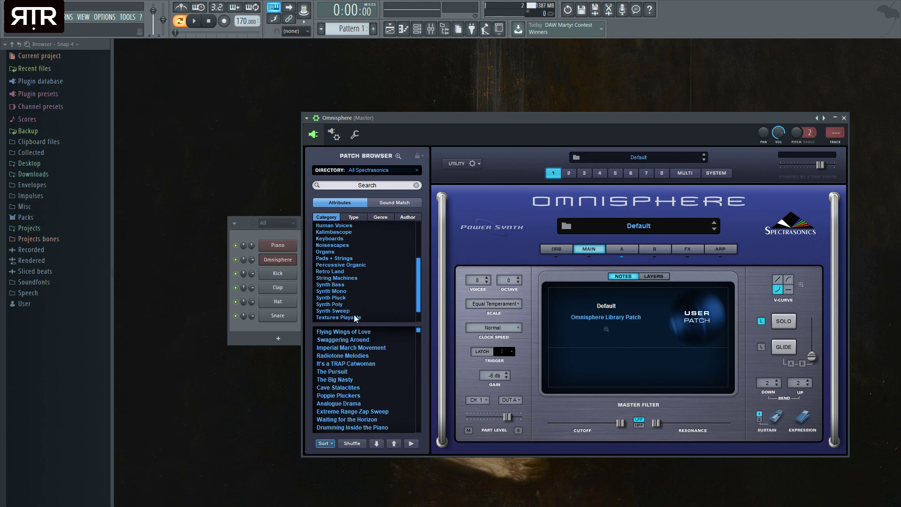
scroll(357, 309, up, 2)
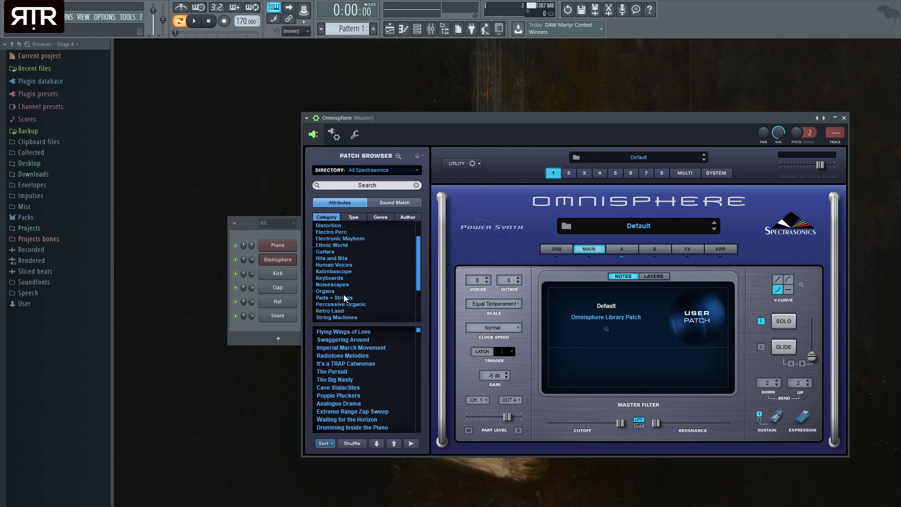
Narrow the pad patches by type, trying Vox Humana and switching to Vibrato Synths
click(356, 217)
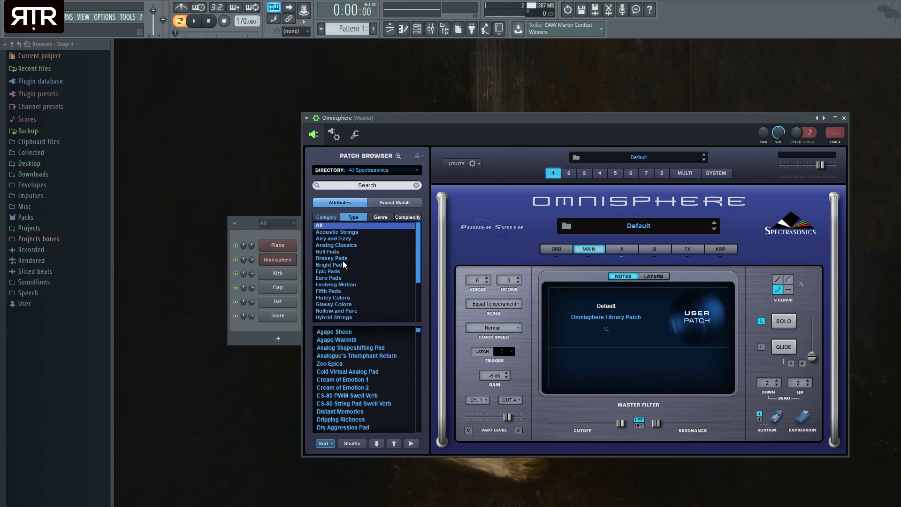
scroll(346, 296, down, 2)
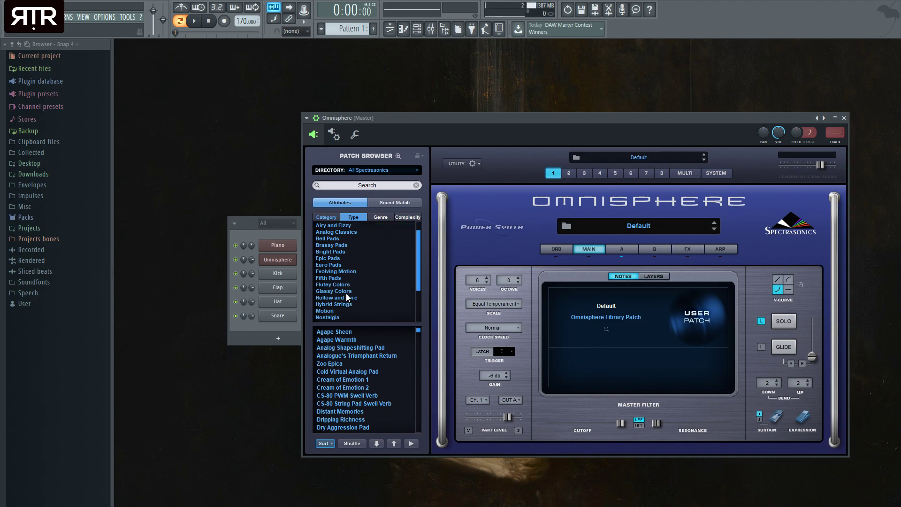
scroll(355, 290, down, 3)
scroll(353, 308, up, 5)
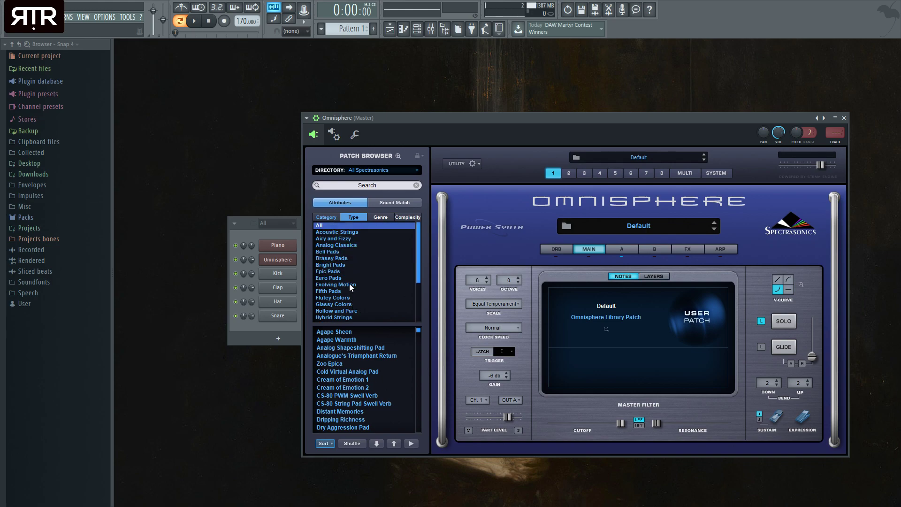
scroll(350, 285, down, 5)
click(375, 318)
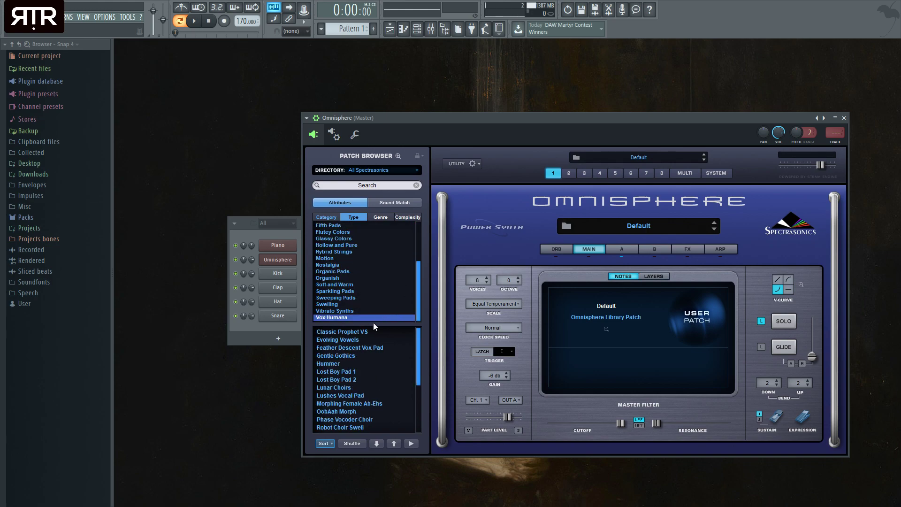
key(Up)
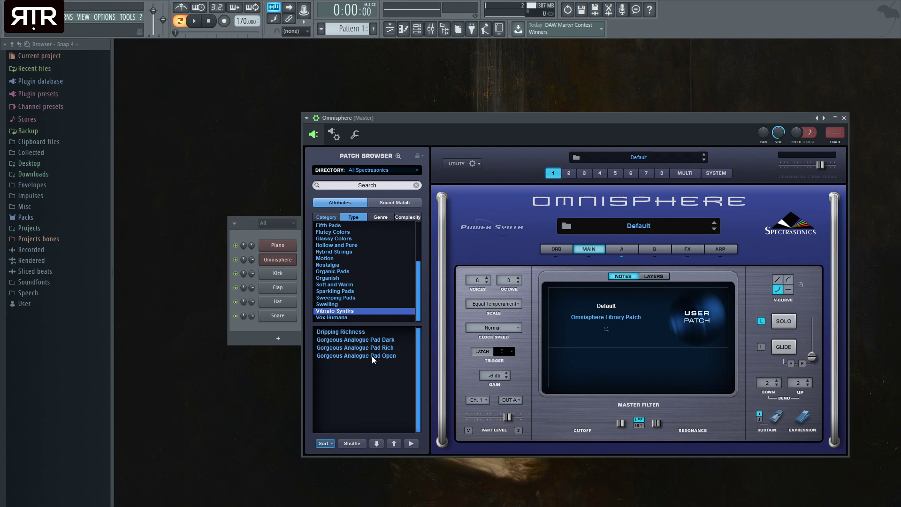
Load the Gorgeous Analogue Pad Open patch and copy the piano notes into the Omnisphere channel
click(371, 356)
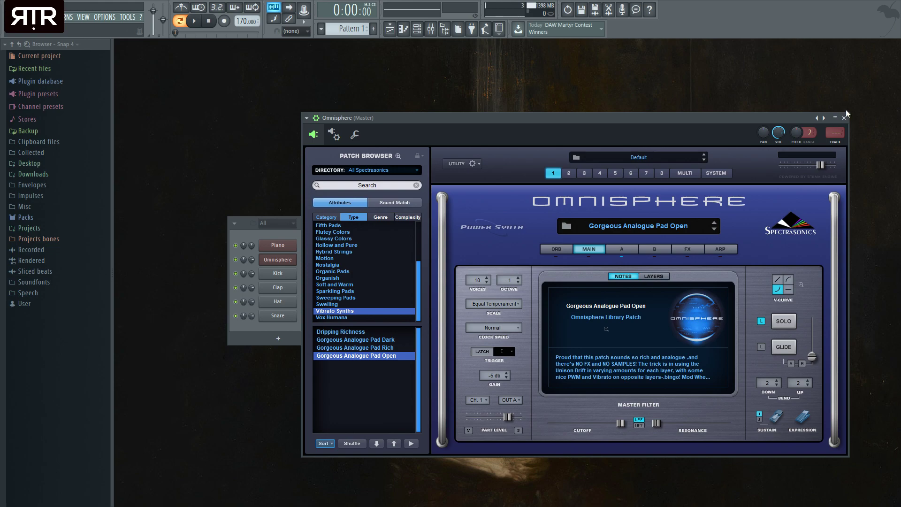
click(844, 118)
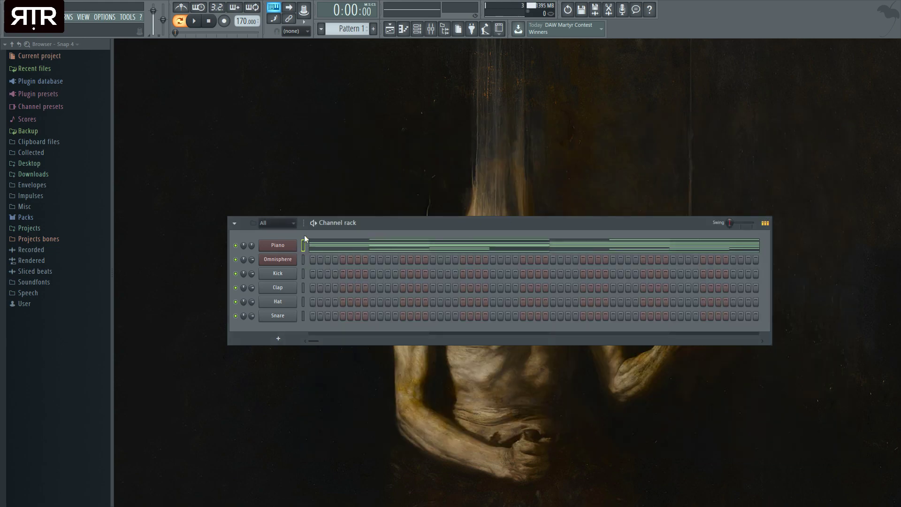
key(ctrl+c)
click(303, 263)
key(ctrl+v)
key(space)
key(space)
Transpose all notes in the Omnisphere piano roll up one octave
click(317, 262)
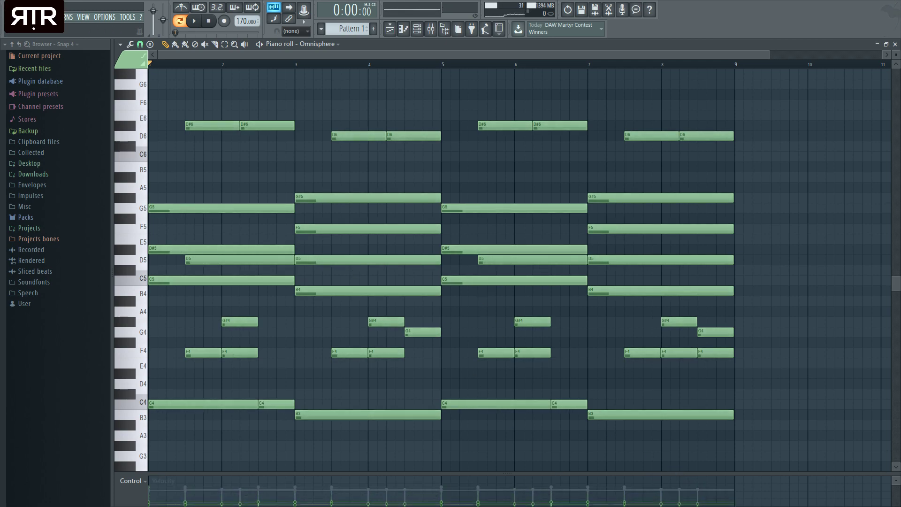
key(space)
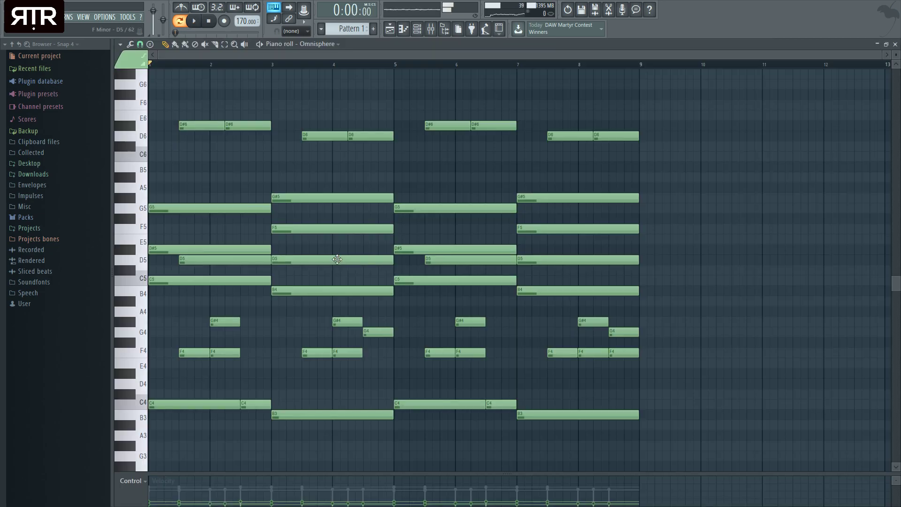
key(ctrl+a)
key(ctrl+Up)
key(space)
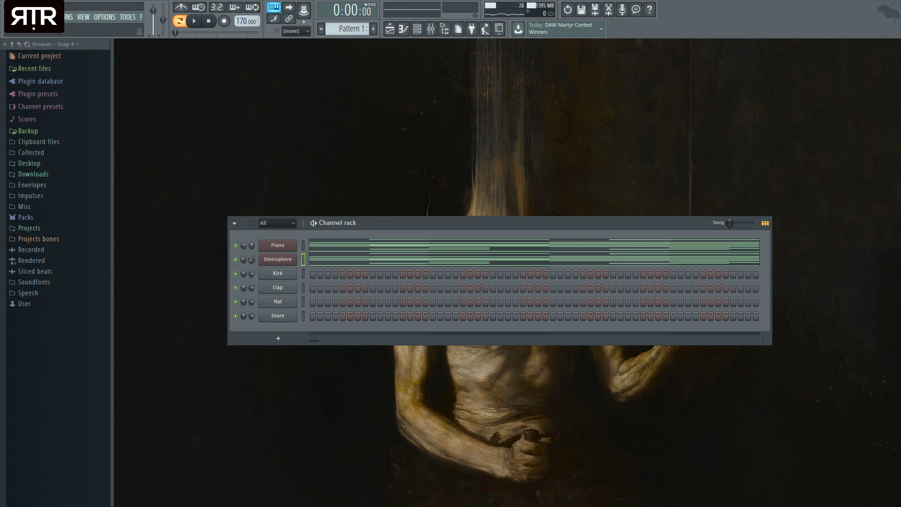
Lower Omnisphere's master level while auditioning the pad in the pattern
click(277, 260)
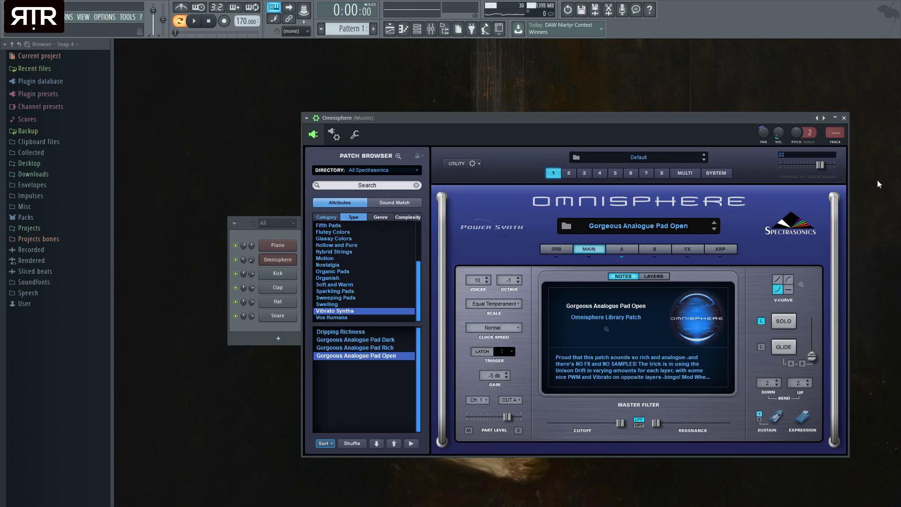
key(space)
click(844, 118)
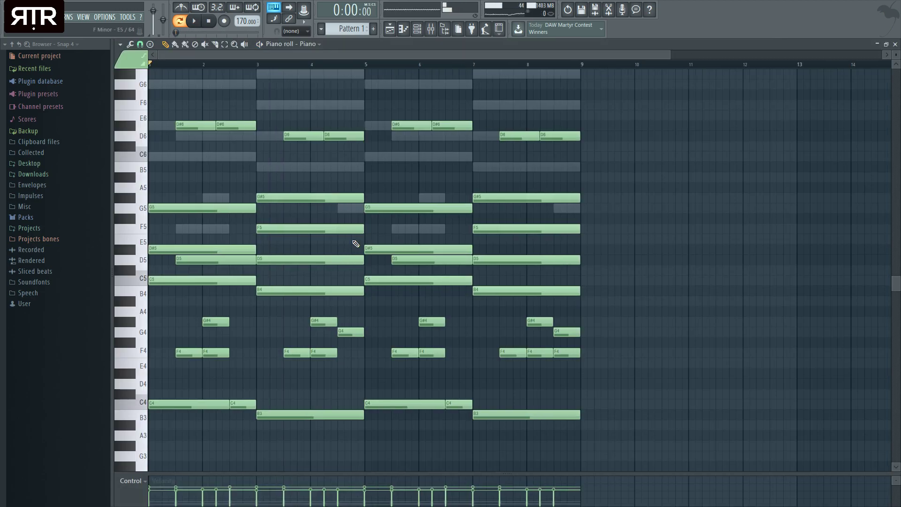
Transpose all the piano notes down six semitones and play the pattern to check the new key
key(ctrl+a)
scroll(441, 121, down, 2)
scroll(534, 52, right, 1)
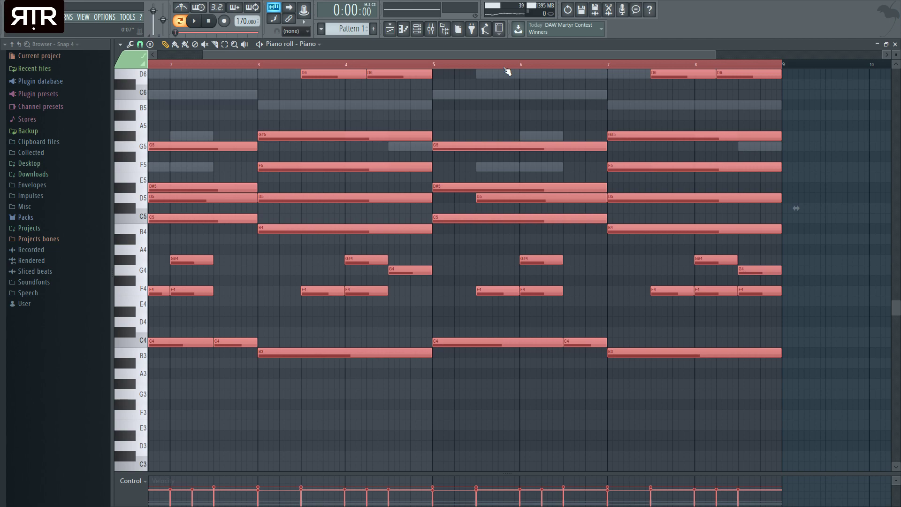
key(Down)
key(Down)
key(Down)
key(Down)
key(Down)
key(Down)
key(shift+Up)
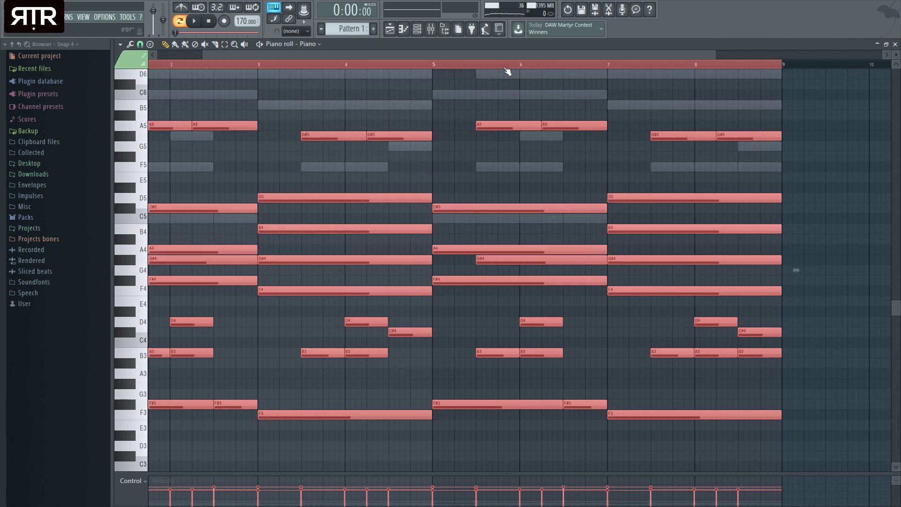
scroll(412, 131, left, 2)
key(space)
click(895, 44)
key(space)
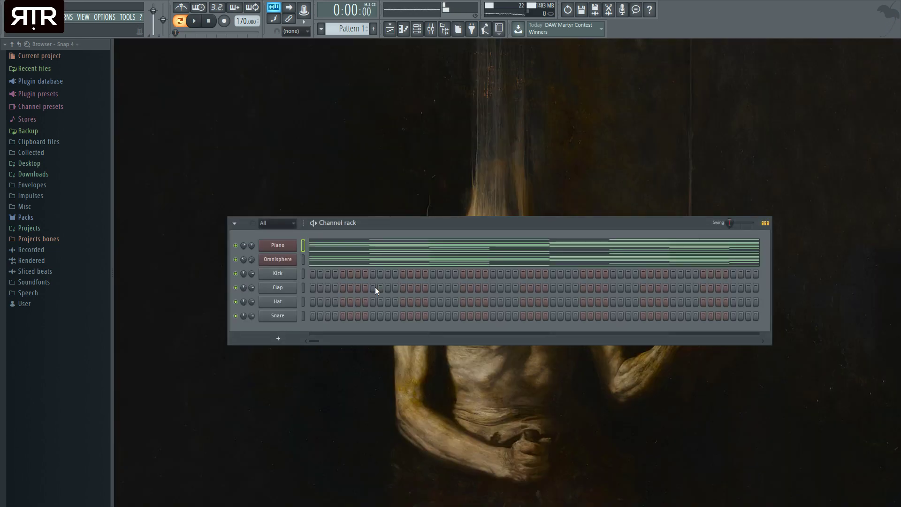
Replace the Omnisphere channel's notes with the lowered piano notes and transpose them up one octave
click(303, 259)
key(space)
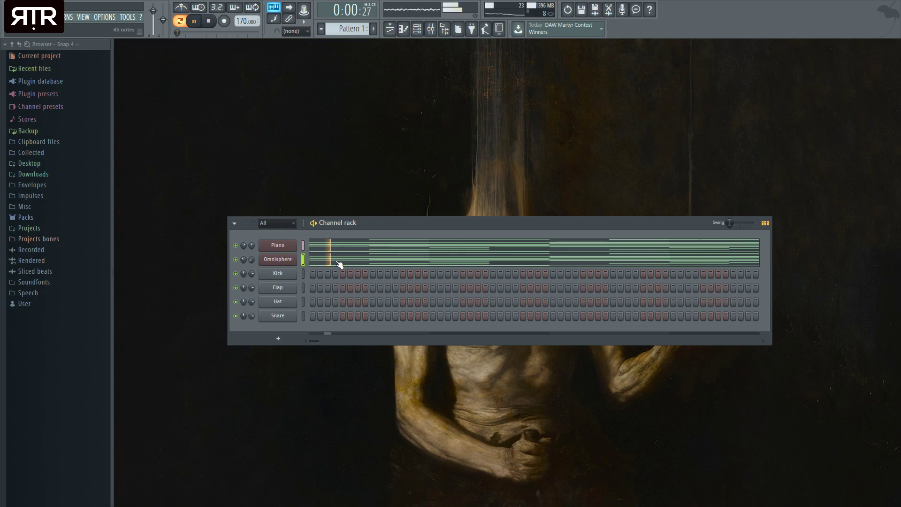
key(space)
click(320, 260)
key(ctrl+a)
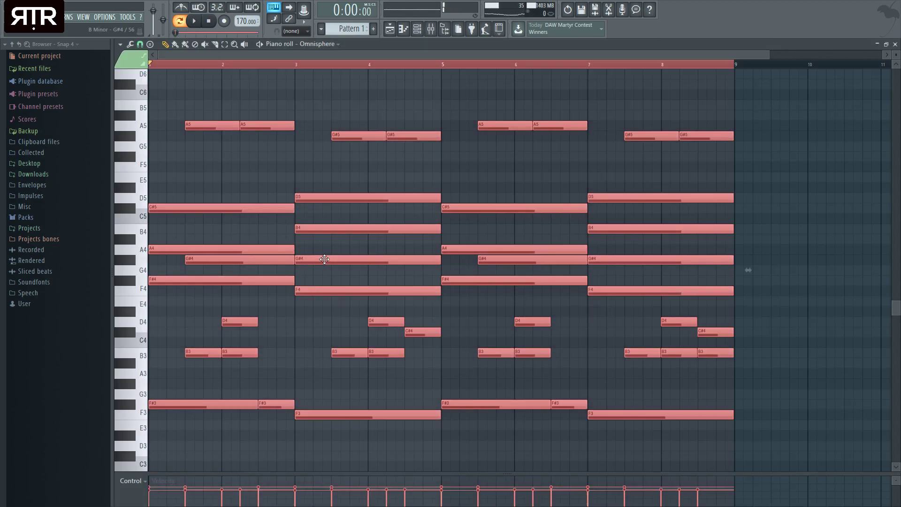
key(ctrl+Up)
key(space)
click(895, 44)
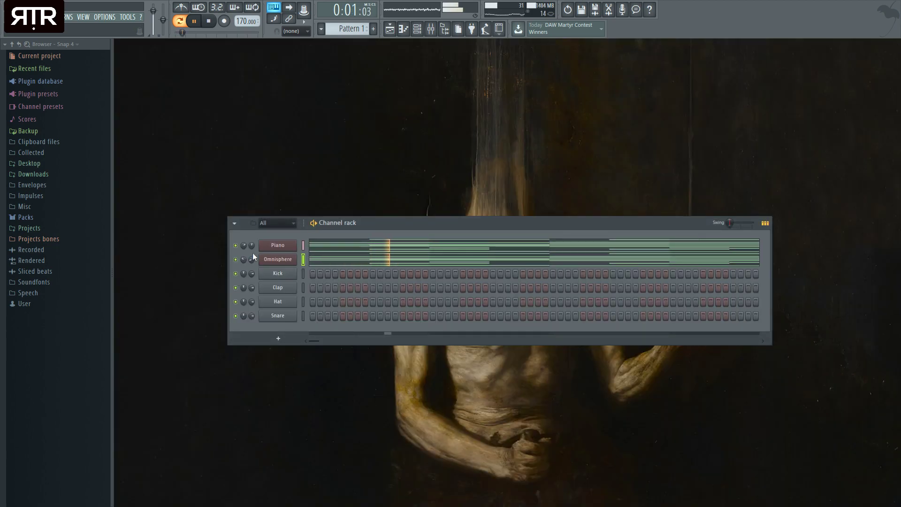
key(space)
Switch Omnisphere to the Gorgeous Analogue Pad Dark patch and audition it with the piano muted
click(274, 260)
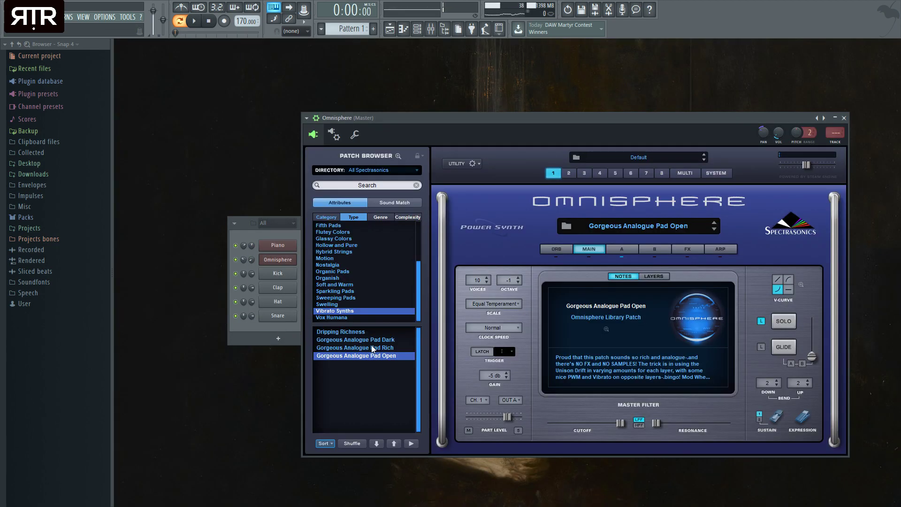
click(366, 340)
drag(577, 119, 527, 110)
key(space)
click(794, 109)
key(space)
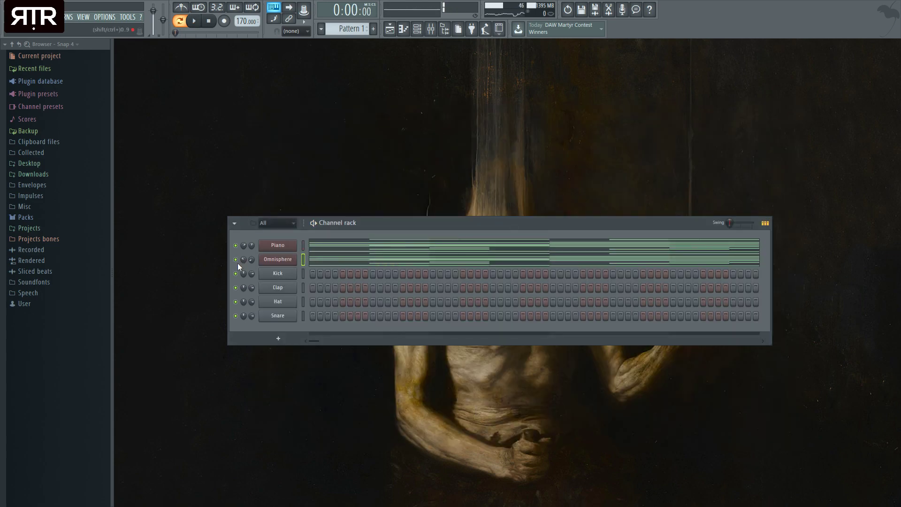
key(space)
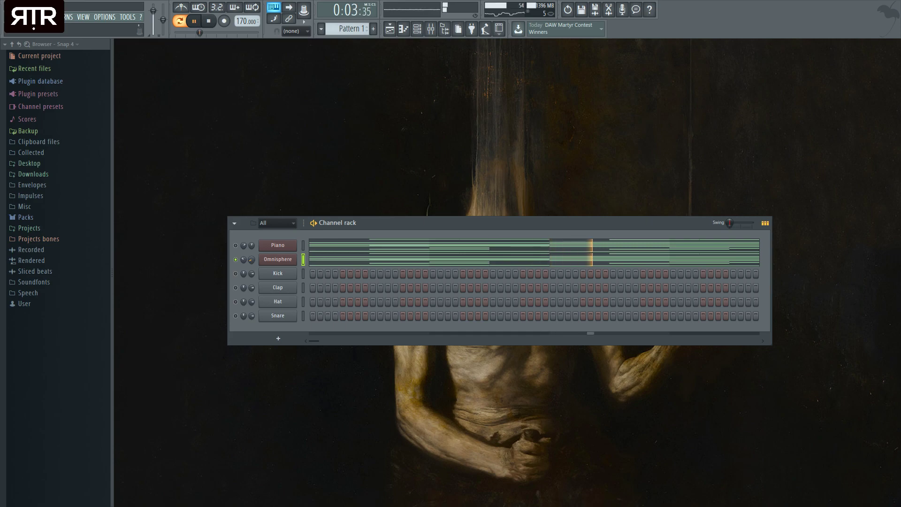
key(space)
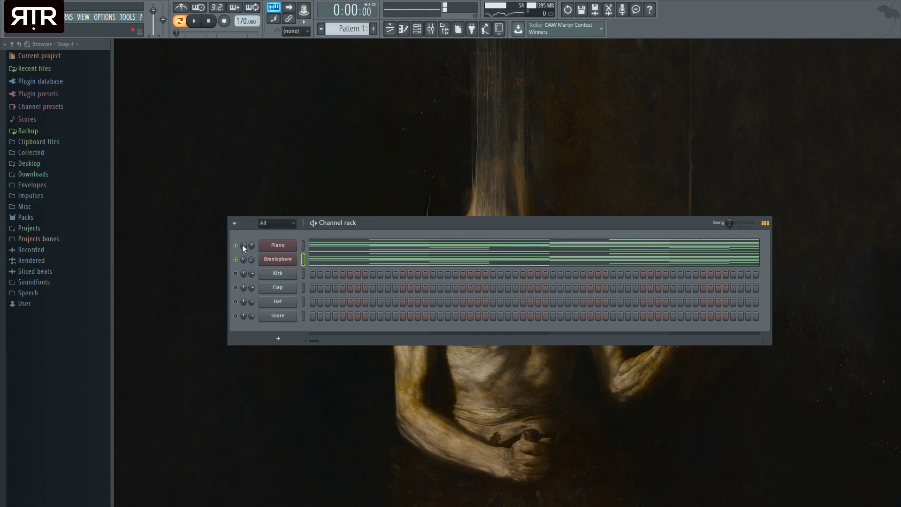
Scale the piano notes' velocities down slightly and play the pattern to check the balance
click(332, 246)
key(alt+x)
drag(491, 287, 495, 261)
key(space)
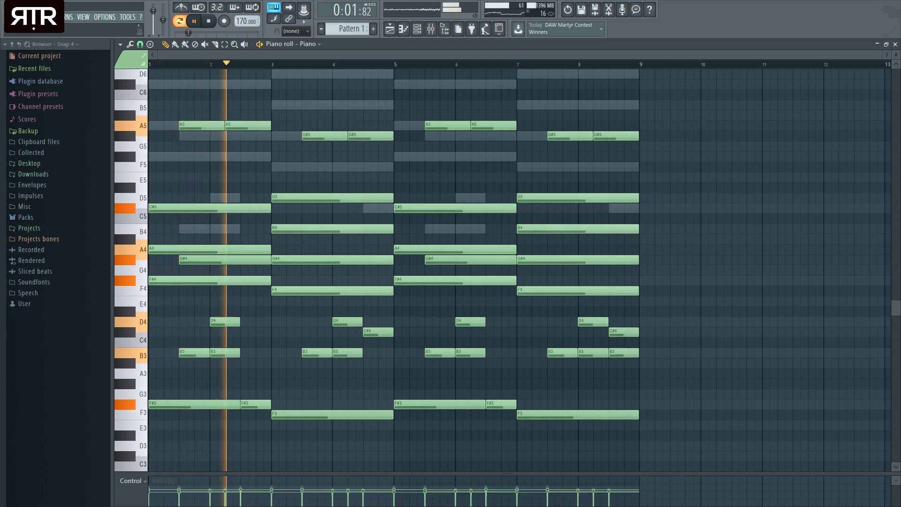
click(895, 44)
key(space)
Rename the Omnisphere channel to Pad
click(288, 261)
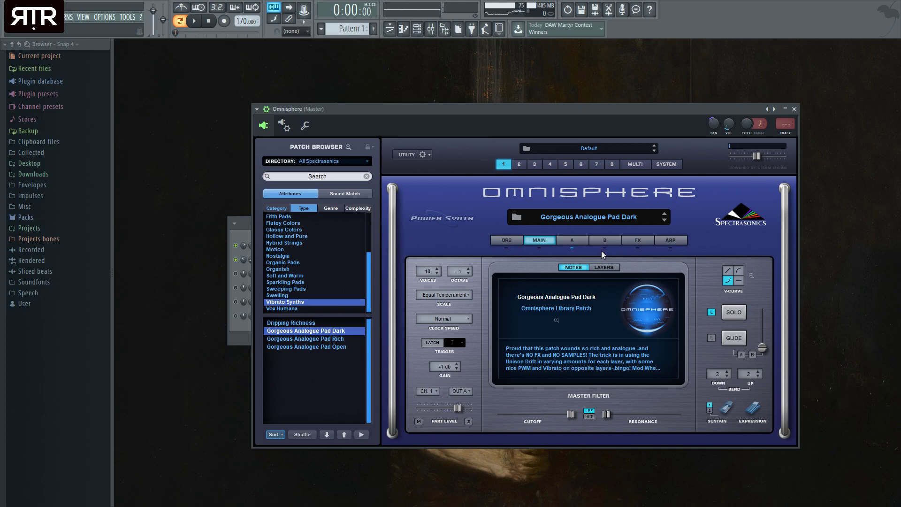
click(794, 109)
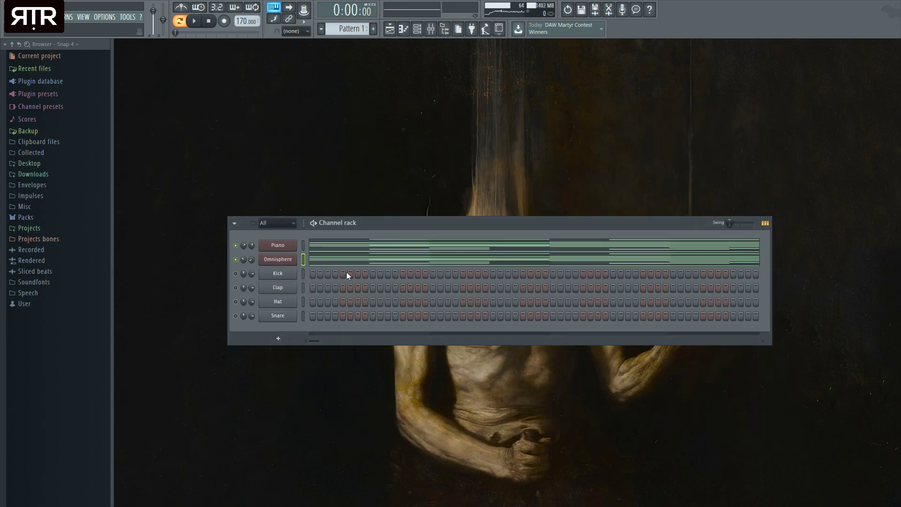
Add a reFX Nexus channel above the Kick with the DREAM EATER FX preset
click(276, 273)
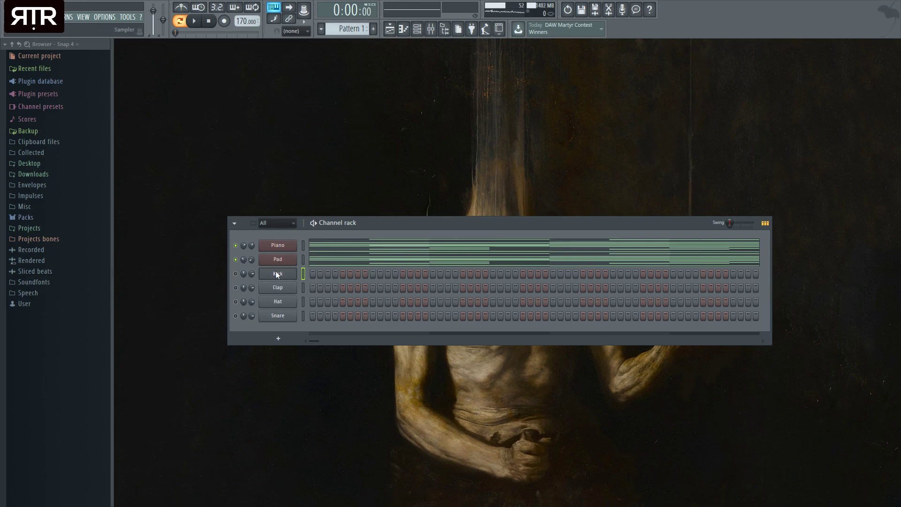
click(435, 110)
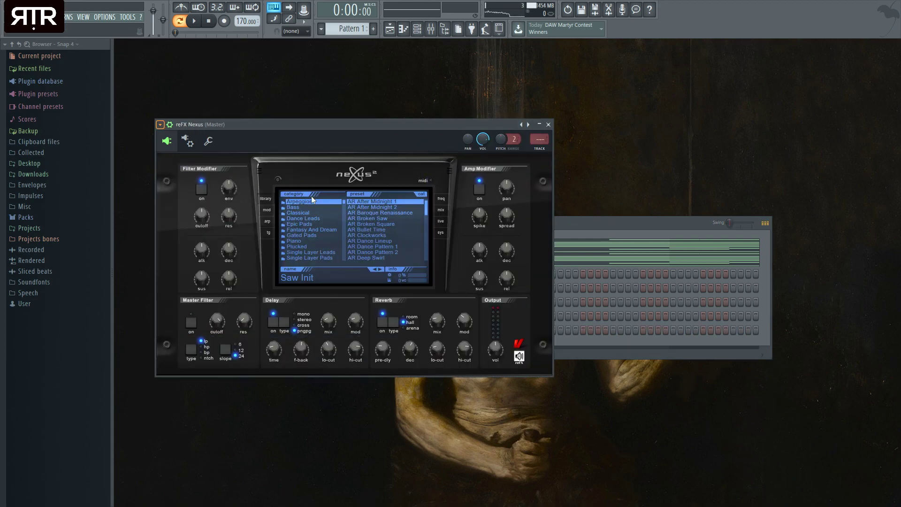
click(528, 124)
click(548, 124)
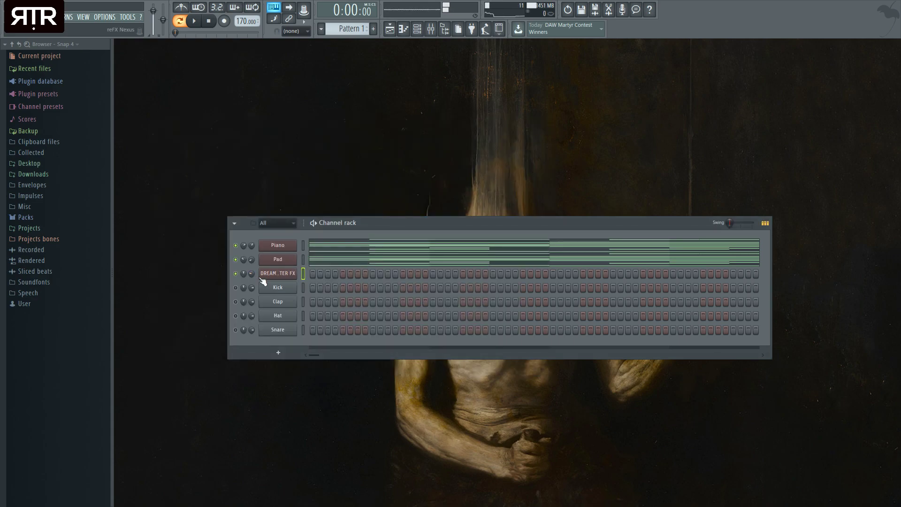
Open the DREAM EATER FX piano roll and try out test notes against the melody
right_click(289, 276)
click(307, 282)
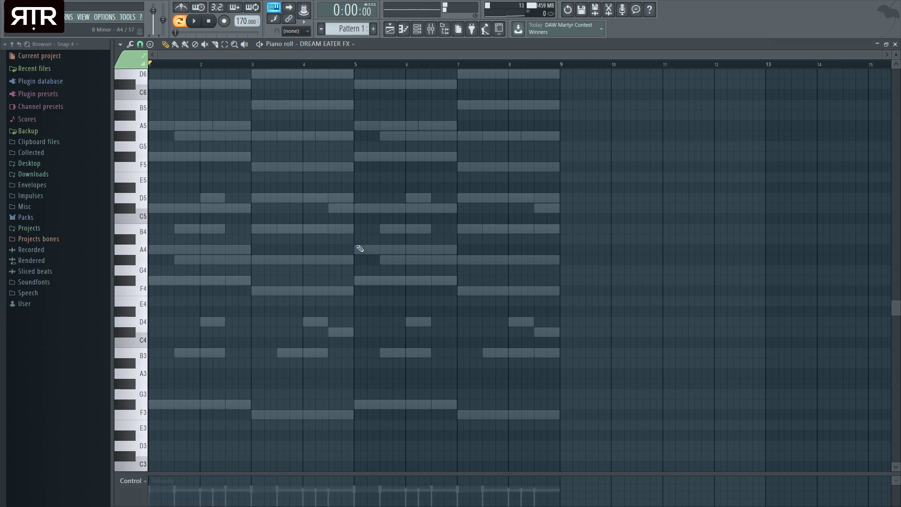
click(294, 334)
drag(297, 334, 321, 336)
key(space)
drag(257, 469, 265, 470)
right_click(276, 466)
key(space)
Draw consecutive half-bar notes D4, F#4 and F4 starting at bar 2 of DREAM EATER FX
click(239, 369)
key(space)
drag(239, 369, 358, 296)
ctrl+click(321, 361)
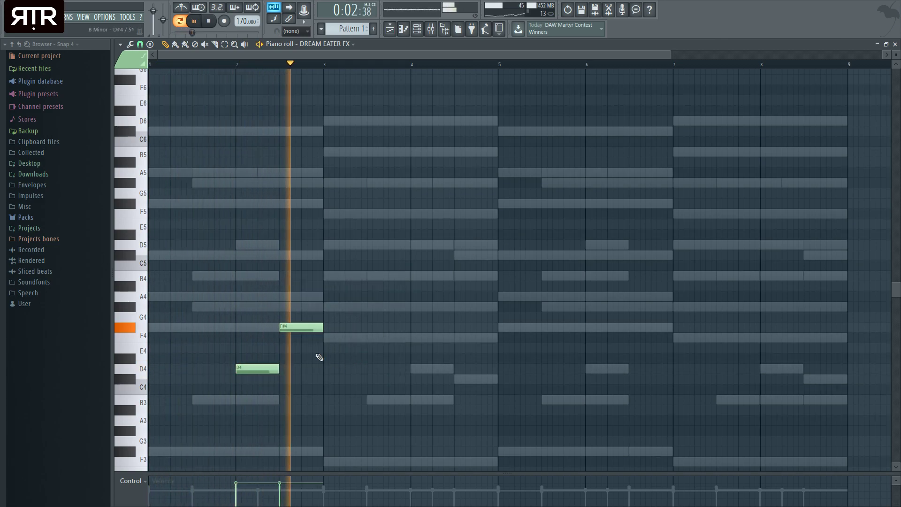
key(space)
key(space)
click(345, 337)
Duplicate the three-note phrase to start about halfway through bar 6 and play it back
key(ctrl+a)
drag(266, 369, 649, 366)
key(space)
key(space)
ctrl+click(381, 404)
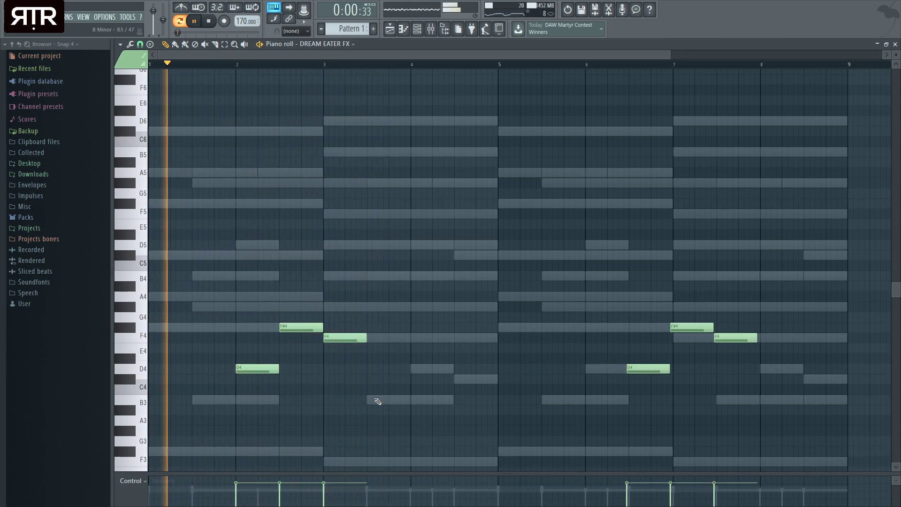
Transpose all DREAM EATER FX notes down one octave and close the piano roll
key(ctrl+a)
key(ctrl+space)
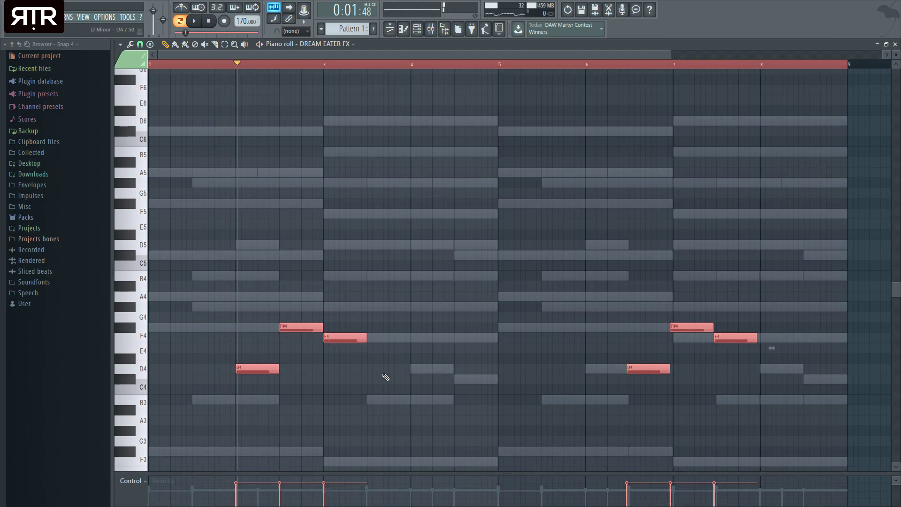
key(ctrl+Down)
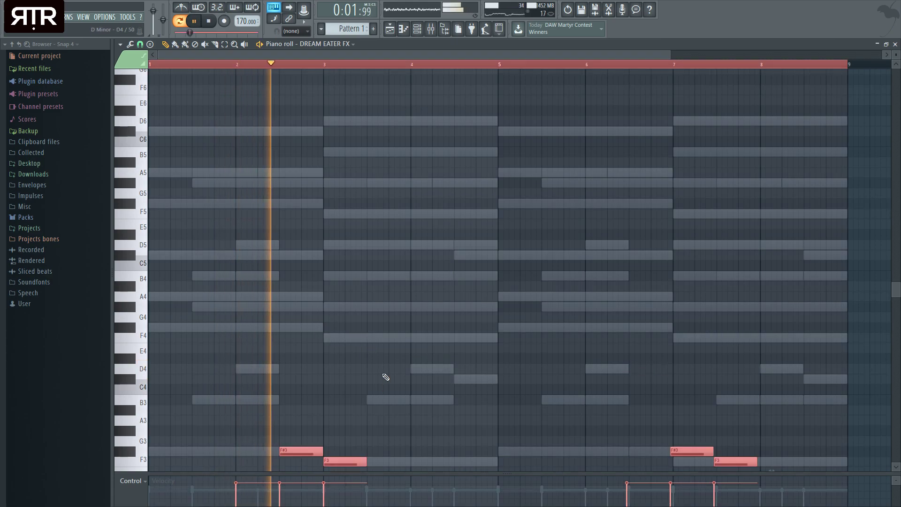
scroll(769, 403, down, 4)
key(space)
click(895, 44)
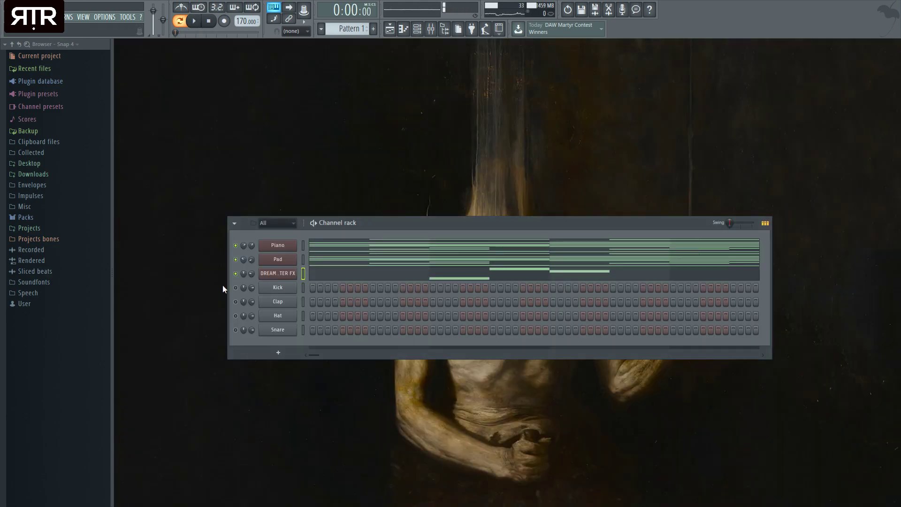
Play the full pattern while checking the DREAM EATER FX instrument and its notes
click(289, 274)
key(space)
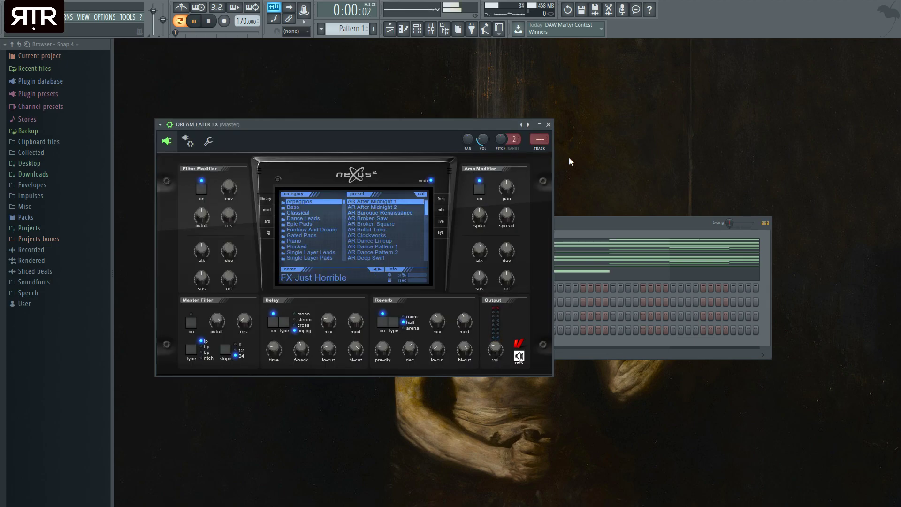
click(548, 125)
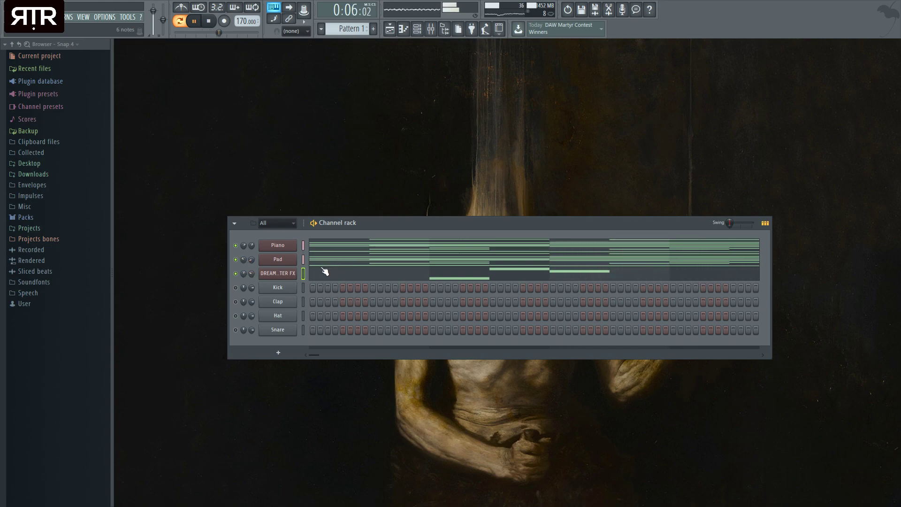
click(404, 277)
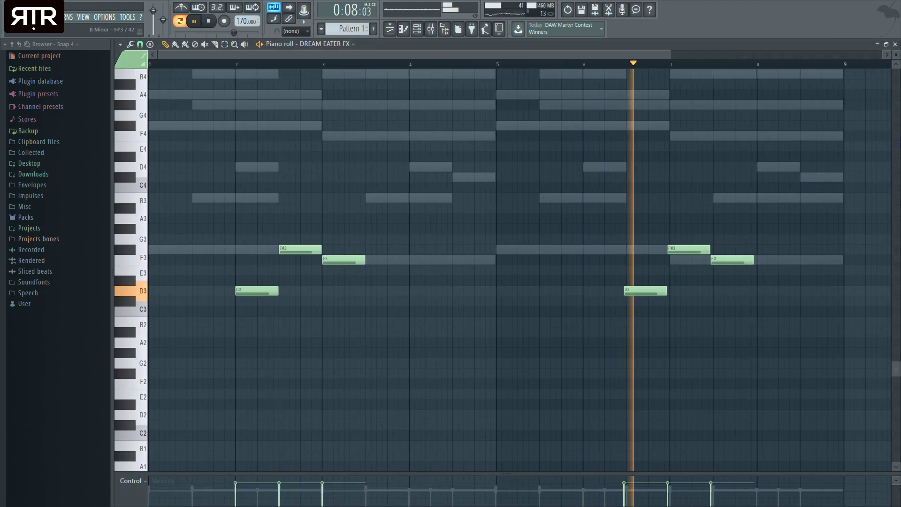
click(895, 44)
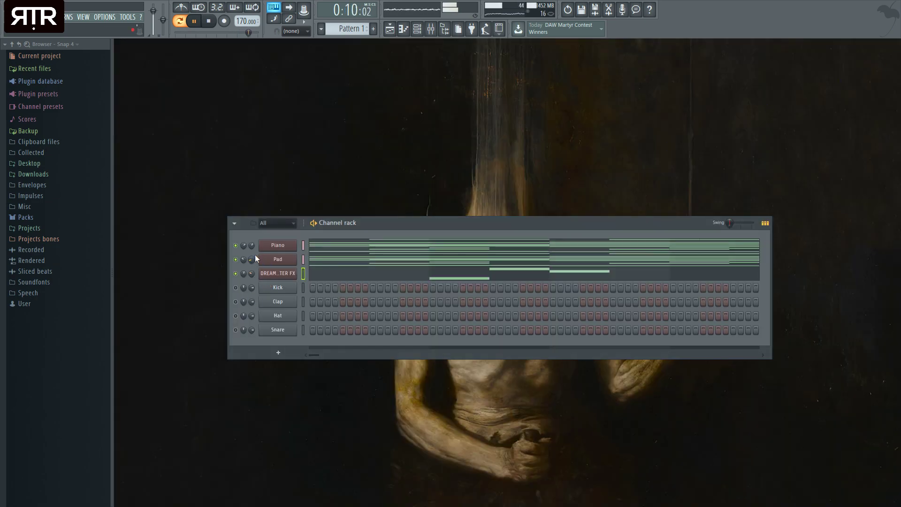
key(space)
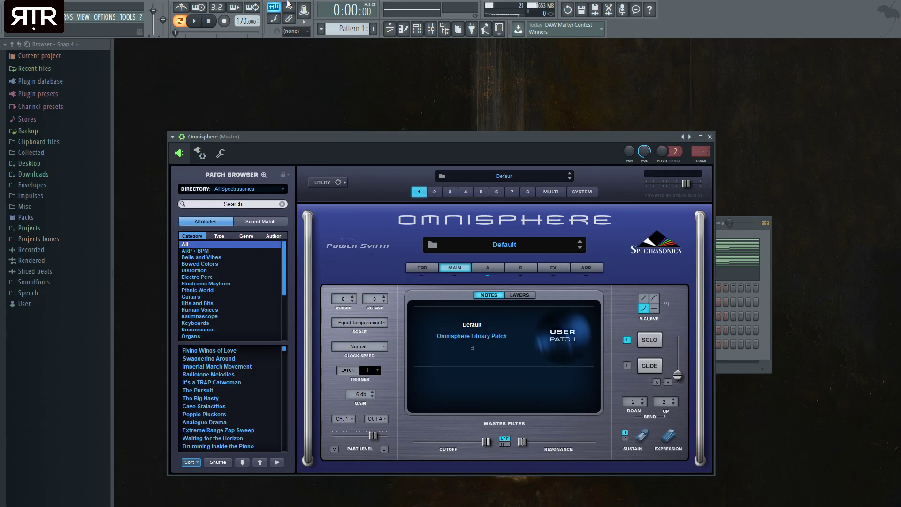
Load the Omnisphere patch Beads of Elongated Metal on the new channel, with the channel named strigy
drag(313, 143, 481, 121)
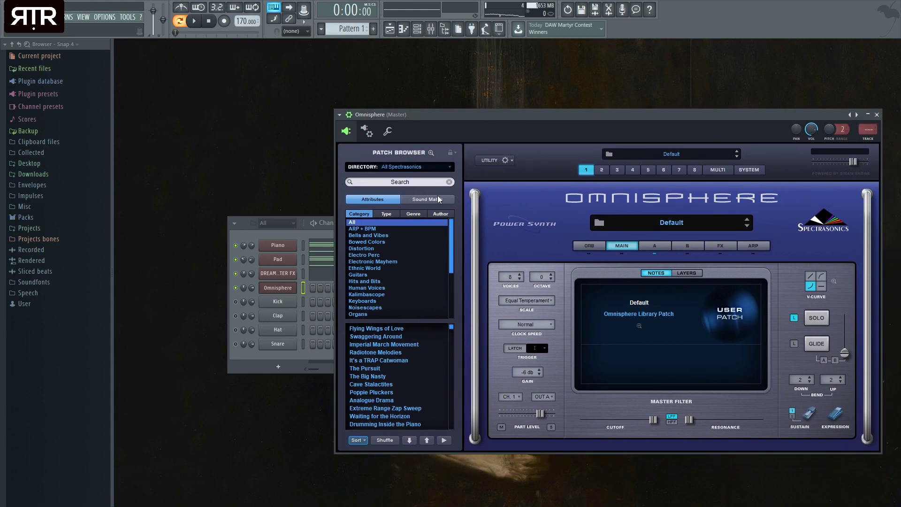
click(423, 182)
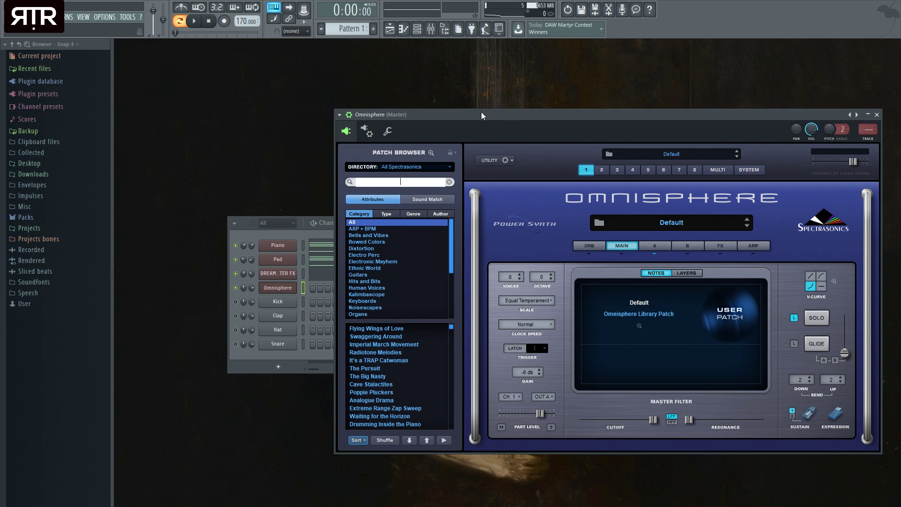
scroll(482, 112, down, 1)
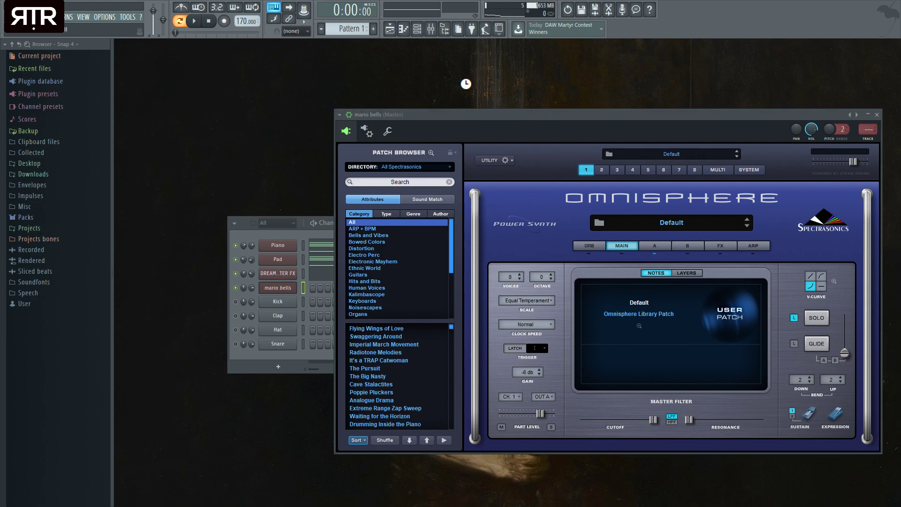
drag(477, 115, 424, 88)
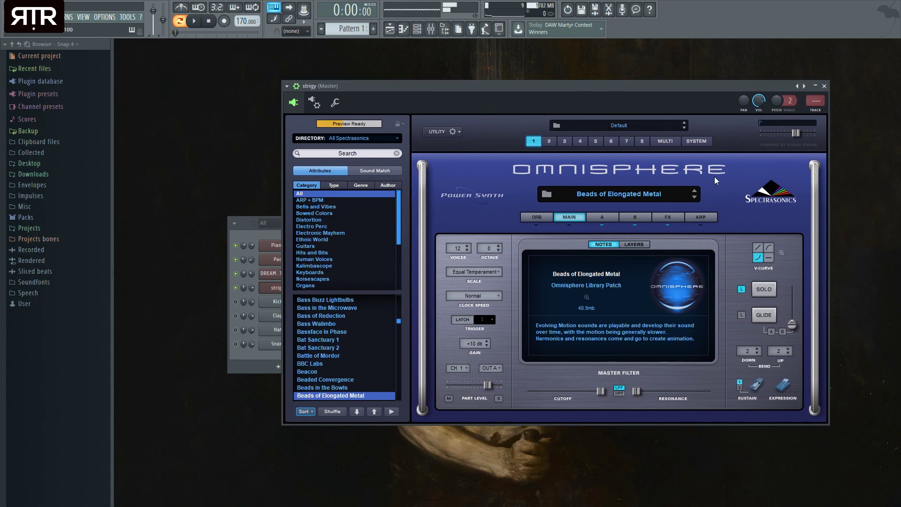
click(824, 85)
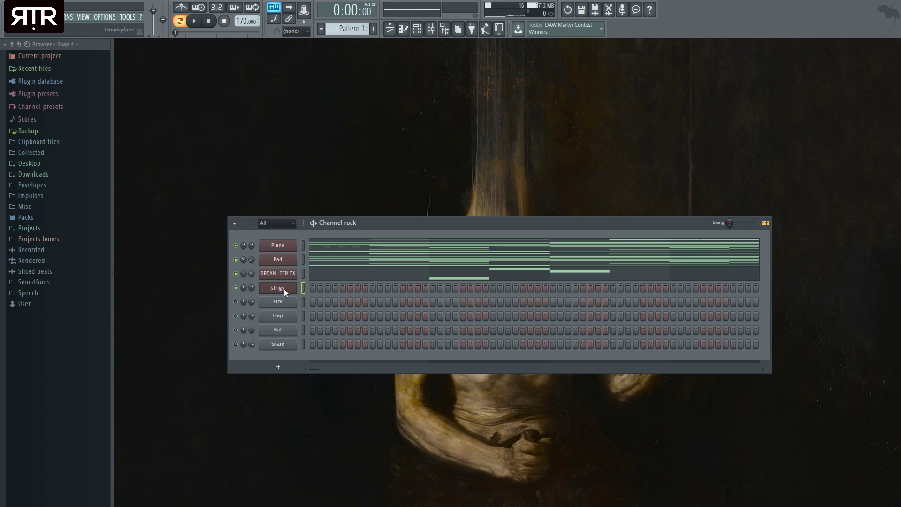
Draw four descending half-bar notes A5, G#5, F#5 and F5 across bars 1 and 2 of strigy
key(F7)
scroll(188, 188, up, 5)
click(171, 177)
click(205, 187)
click(239, 208)
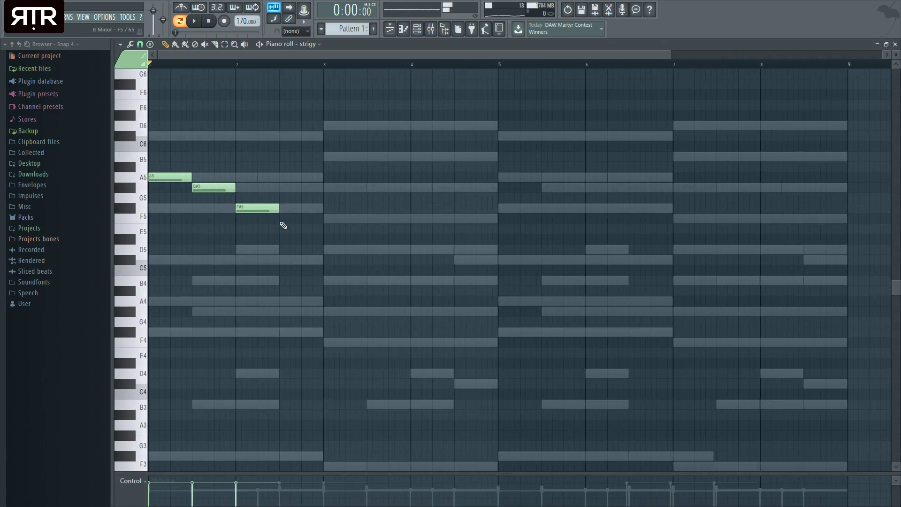
click(291, 218)
click(297, 219)
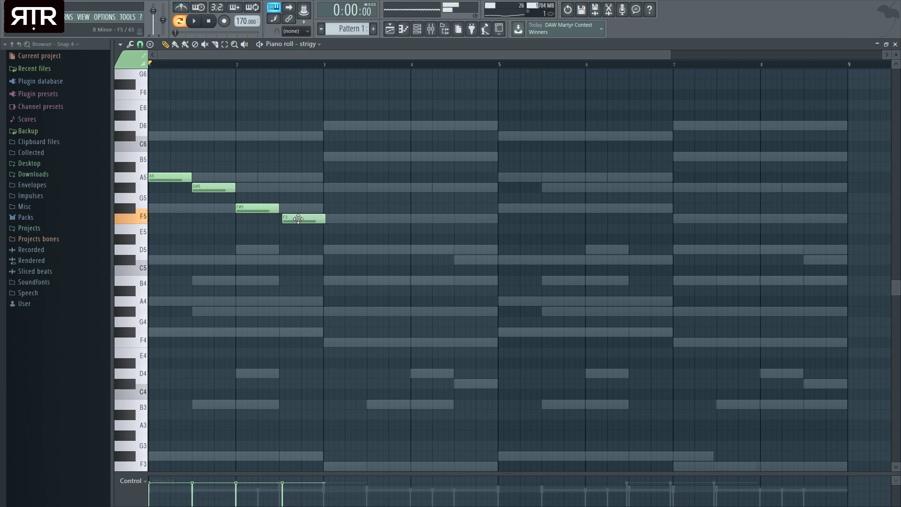
Solo the strigy channel and play the four-note phrase
click(895, 44)
right_click(236, 287)
key(space)
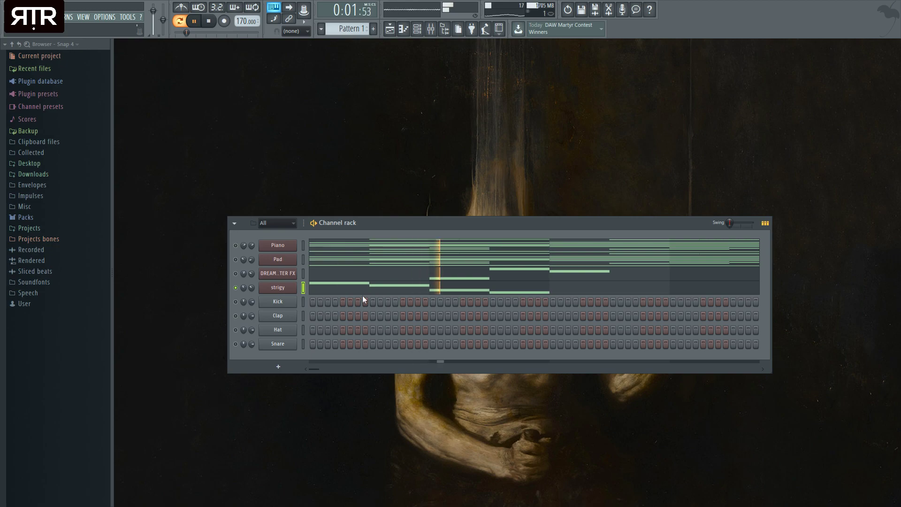
Stop playback and delete all four notes of the strigy phrase
click(373, 288)
key(space)
right_click(277, 218)
right_click(240, 207)
right_click(204, 188)
right_click(174, 178)
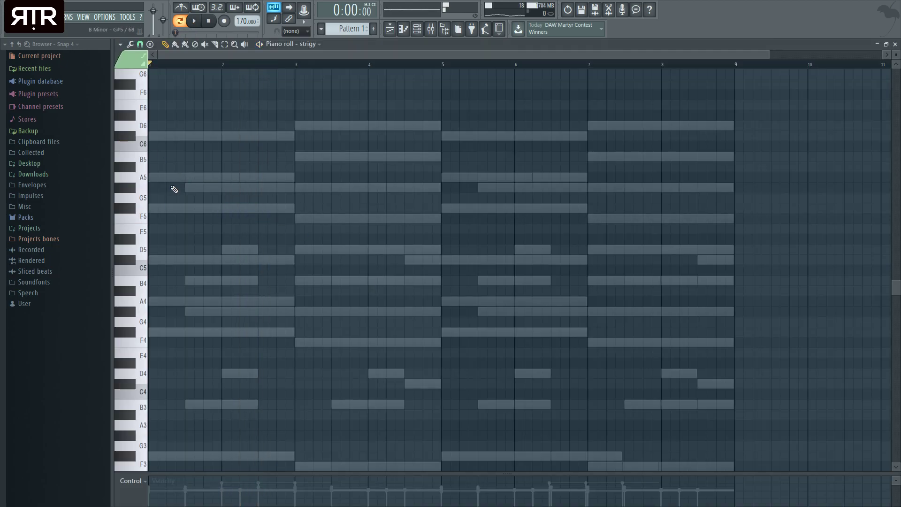
Draw half-bar notes G#5, A5, D6 and C#6 across bars 1 and 2 of strigy
click(174, 187)
click(206, 178)
click(240, 136)
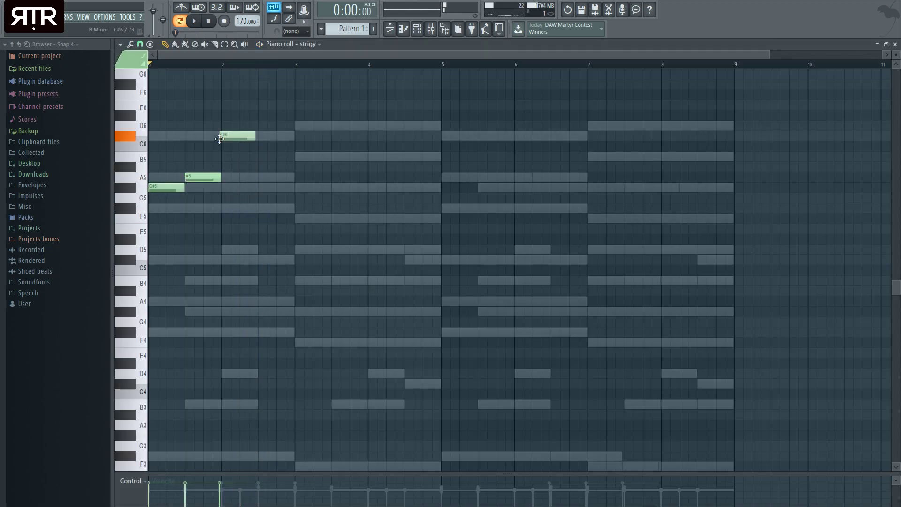
click(261, 157)
click(277, 165)
right_click(286, 167)
right_click(282, 156)
drag(248, 136, 253, 127)
click(265, 136)
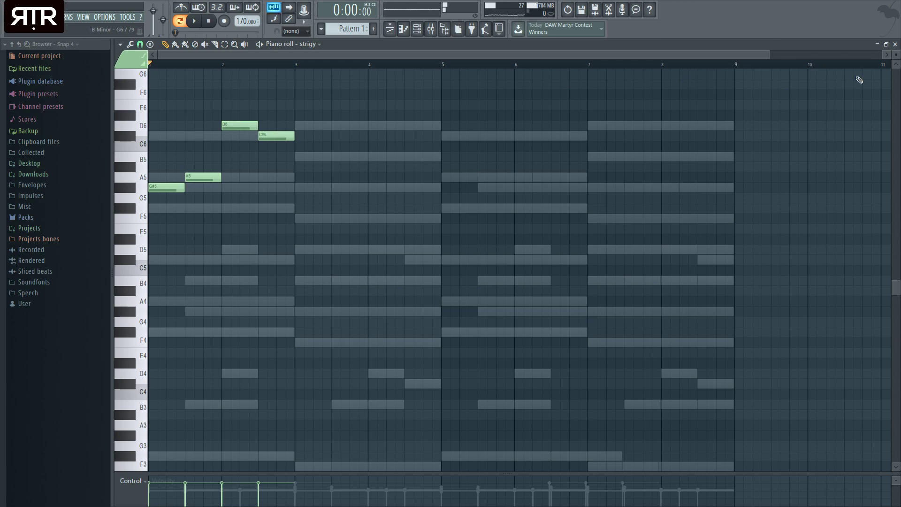
Show the layer A settings of the strigy patch and audition the new two-bar phrase
click(895, 44)
click(276, 287)
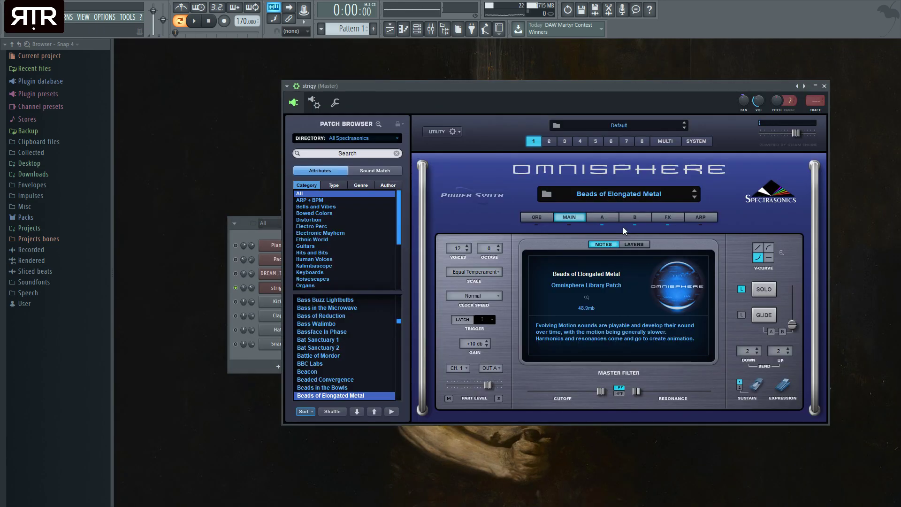
click(602, 217)
key(space)
click(824, 86)
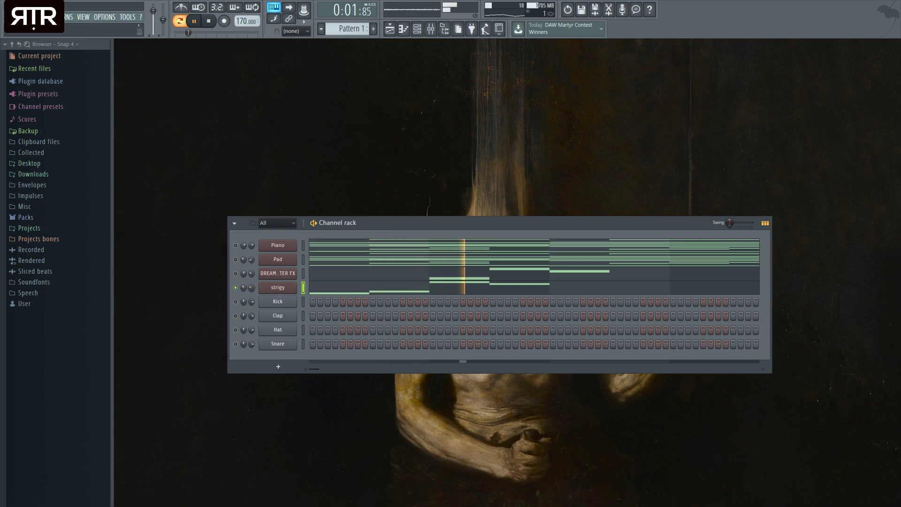
key(space)
Extend the strigy melody with half-bar notes B5, G#5, C#6 and A5 across bars 3 and 4, and play it back
click(340, 292)
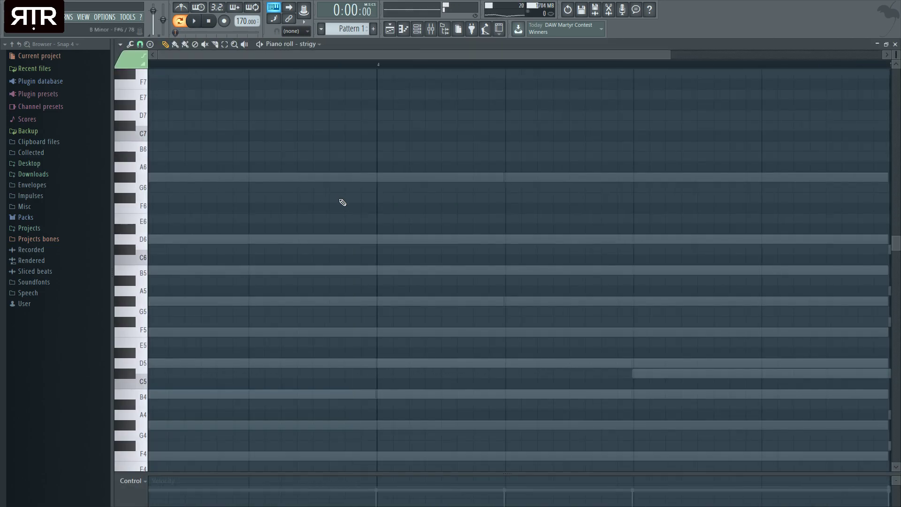
key(space)
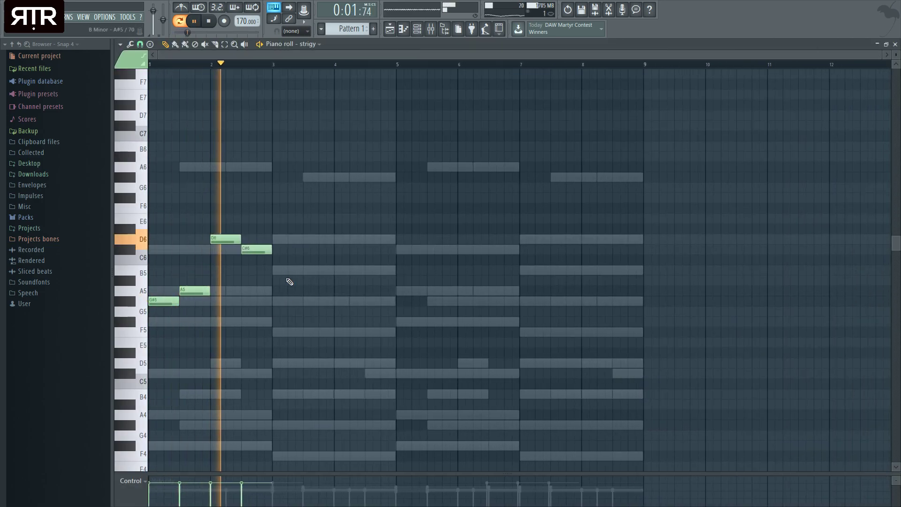
key(space)
click(278, 271)
click(306, 302)
drag(307, 301, 310, 300)
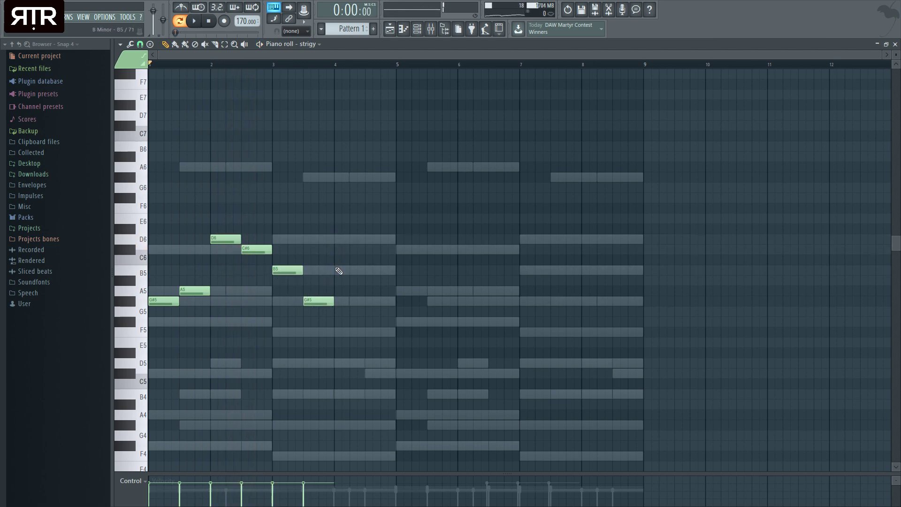
click(341, 250)
click(370, 291)
key(space)
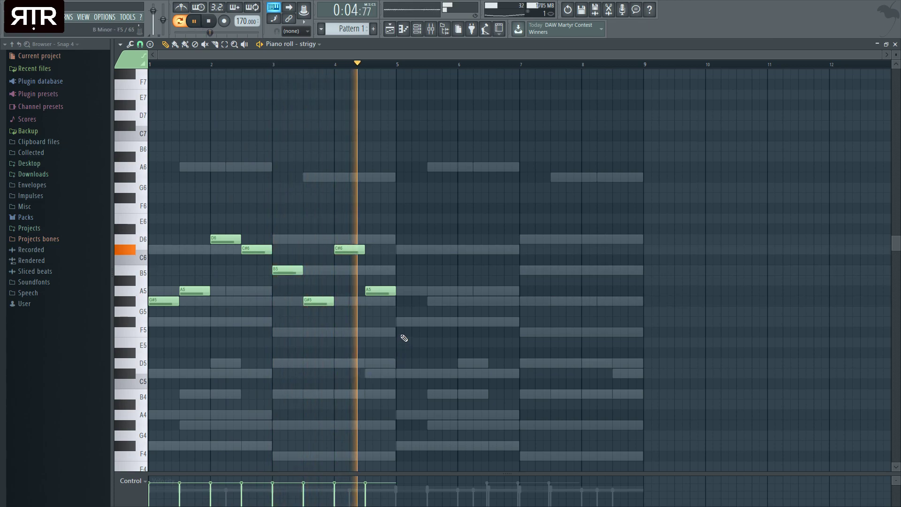
key(space)
Duplicate the four-bar strigy melody to start at bar 5 and transpose all its notes up one octave
key(ctrl+a)
key(ctrl+b)
drag(414, 303, 401, 303)
key(ctrl+a)
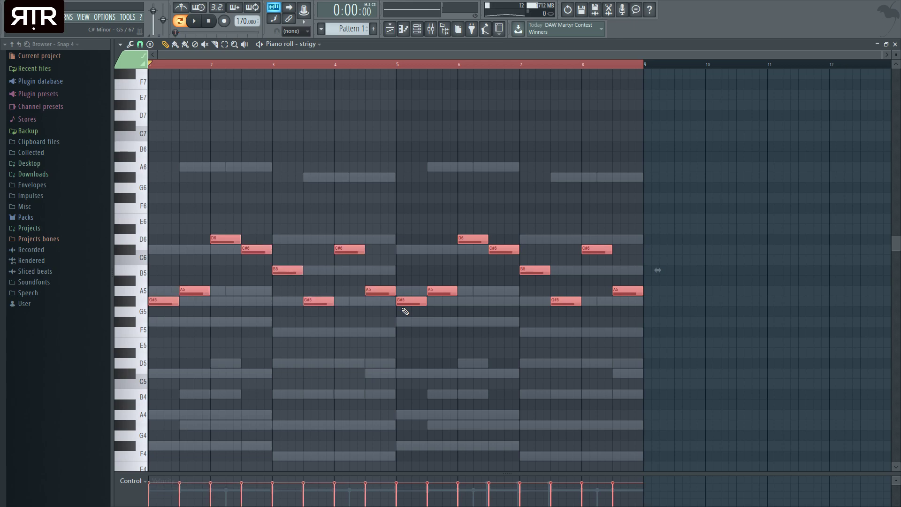
key(ctrl+Up)
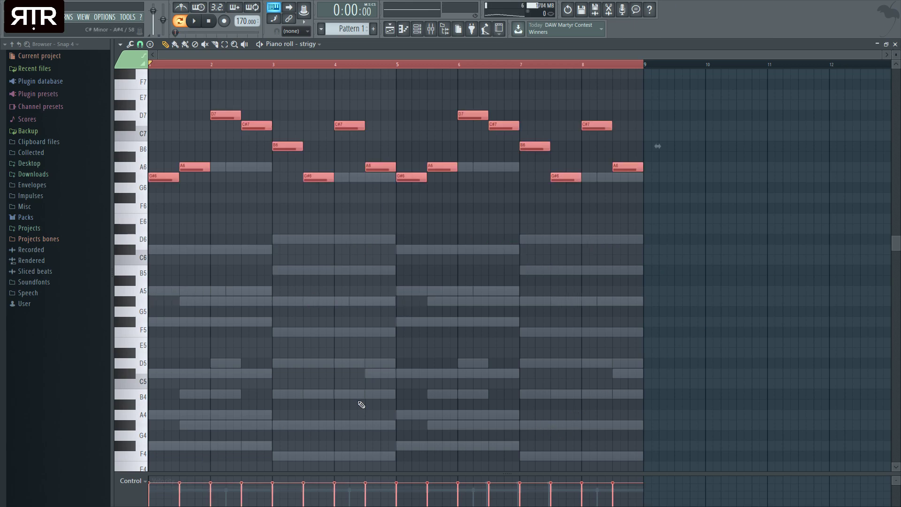
Deselect the notes and shape their velocities into repeated rising ramps across the strigy melody
key(ctrl+d)
drag(191, 496, 148, 496)
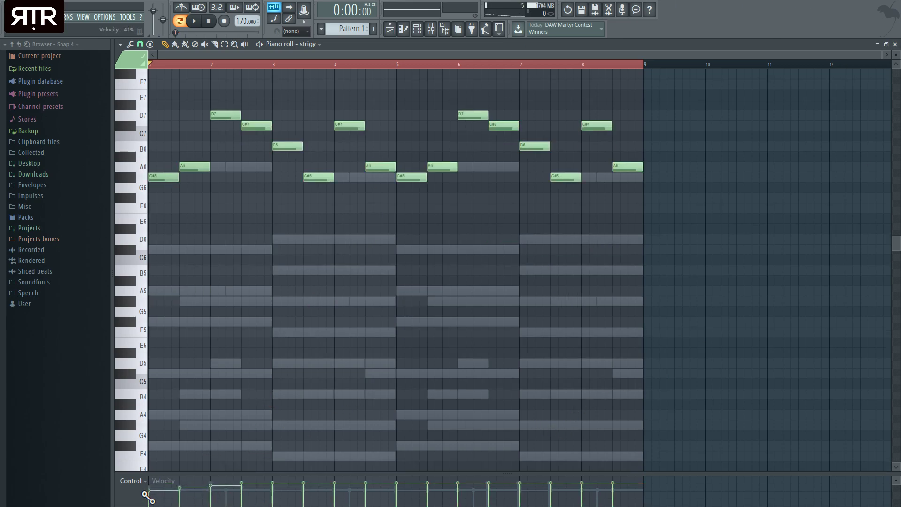
drag(351, 483, 243, 496)
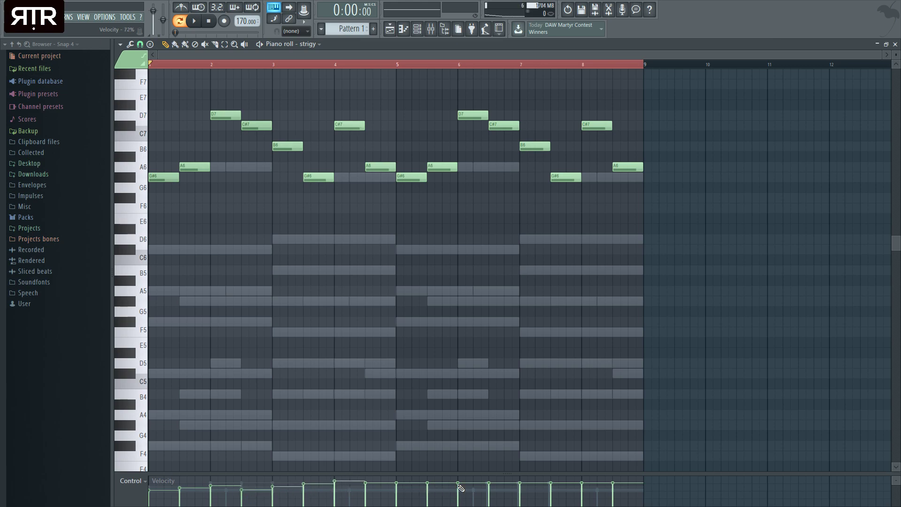
mouse_move(381, 492)
mouse_down()
mouse_move(552, 489)
mouse_move(484, 496)
mouse_up()
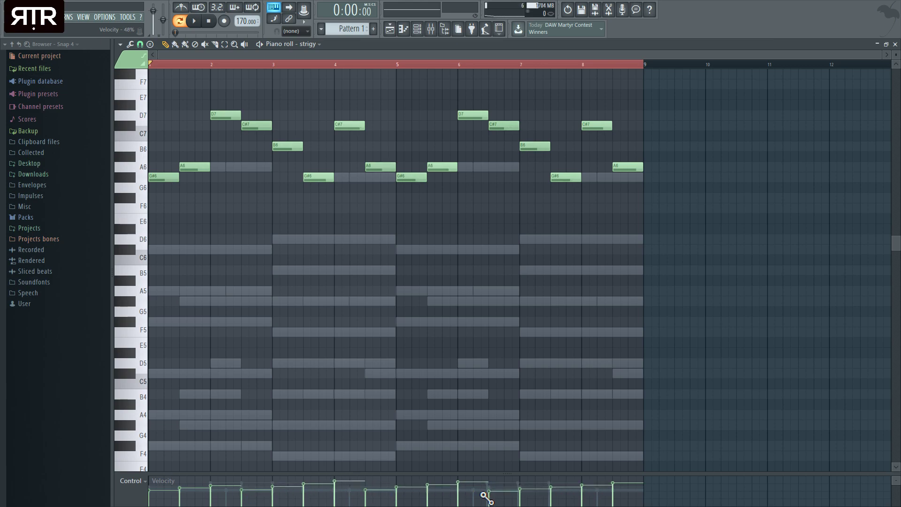
Play the soloed strigy melody while checking its Omnisphere instrument
key(space)
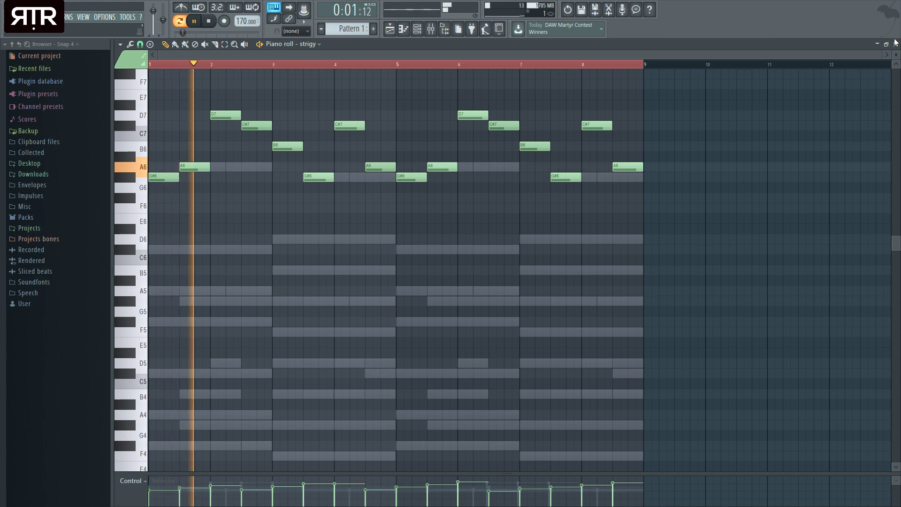
key(F7)
click(278, 287)
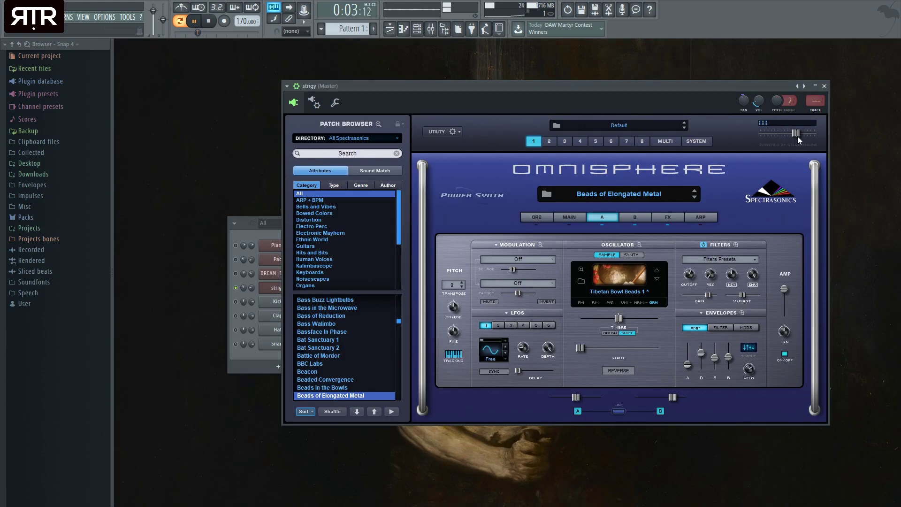
key(space)
click(824, 86)
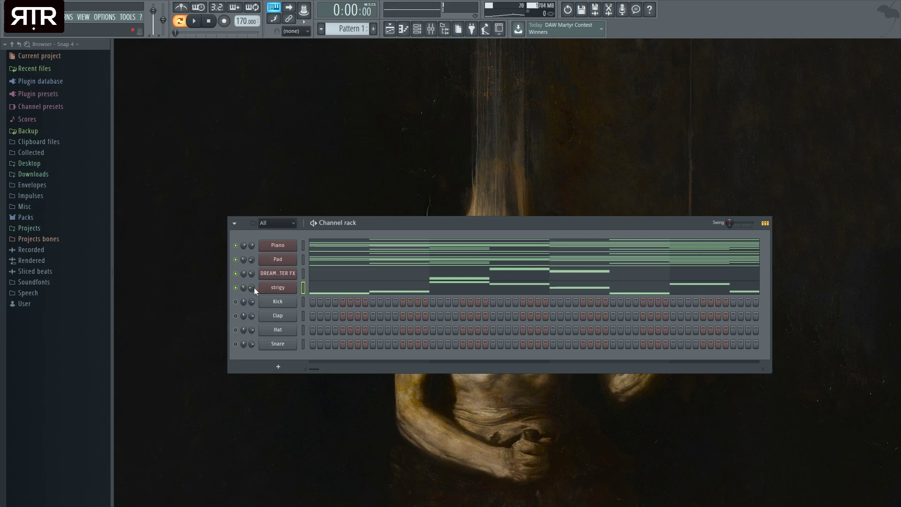
Play the full pattern with all instrument channels enabled and check the strigy layer in the mix
key(space)
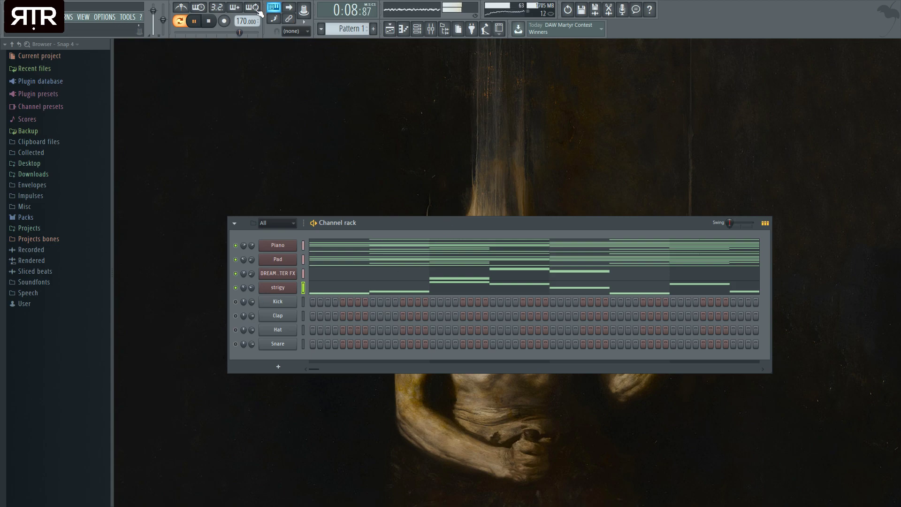
click(211, 23)
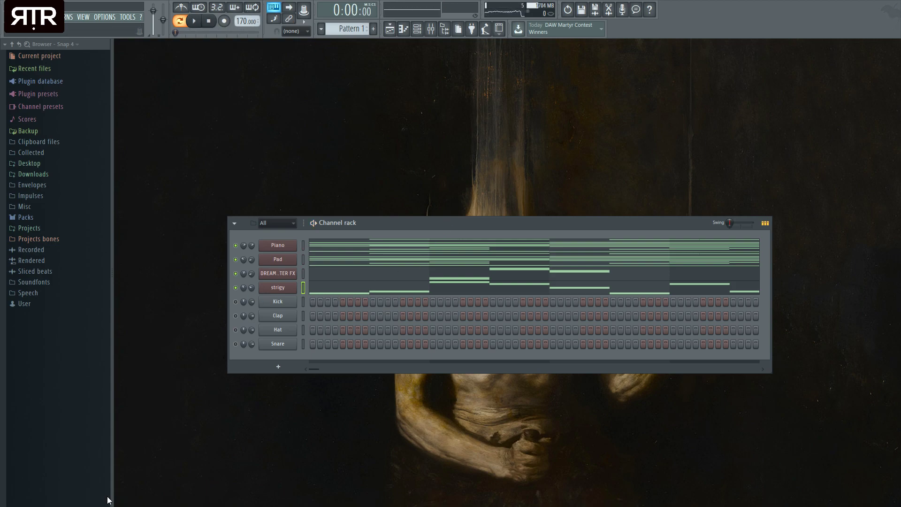
click(280, 287)
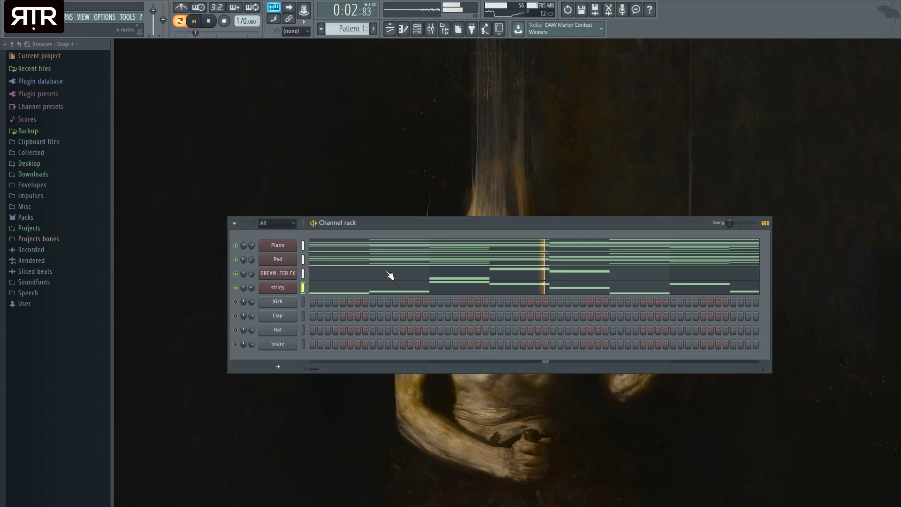
click(824, 86)
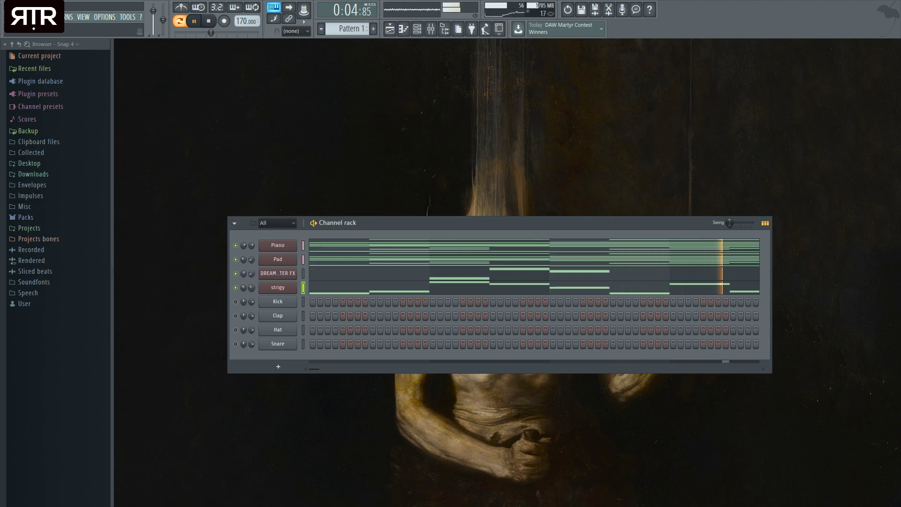
key(space)
Load the Hat - Icon sample from the Hihat folder of pack 6 onto the Kick channel
click(56, 218)
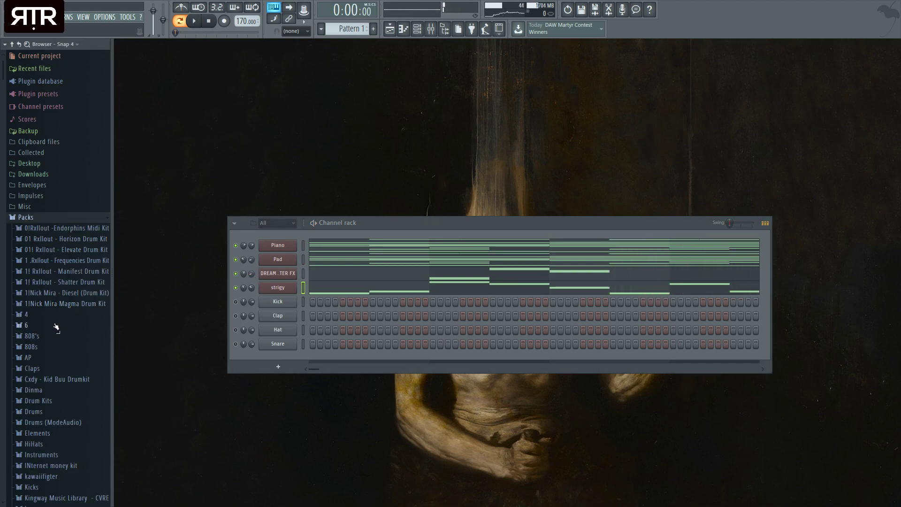
click(56, 325)
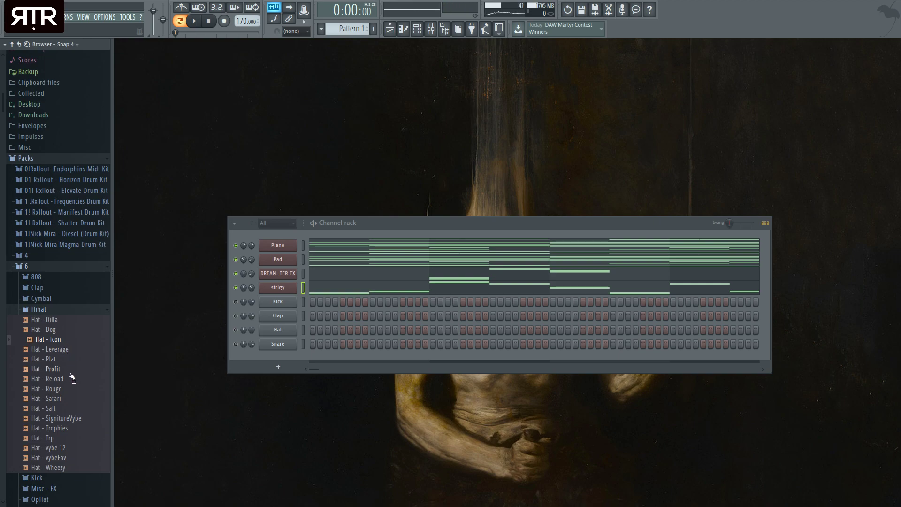
drag(265, 303, 267, 304)
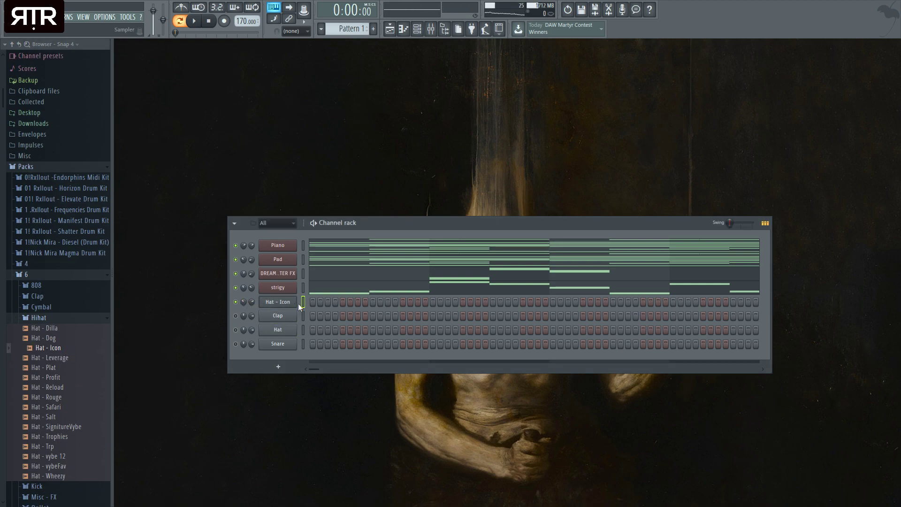
Fill the Hat - Icon row on every second step, clear step 5, add step 10 and play the pattern
click(407, 334)
right_click(328, 305)
key(space)
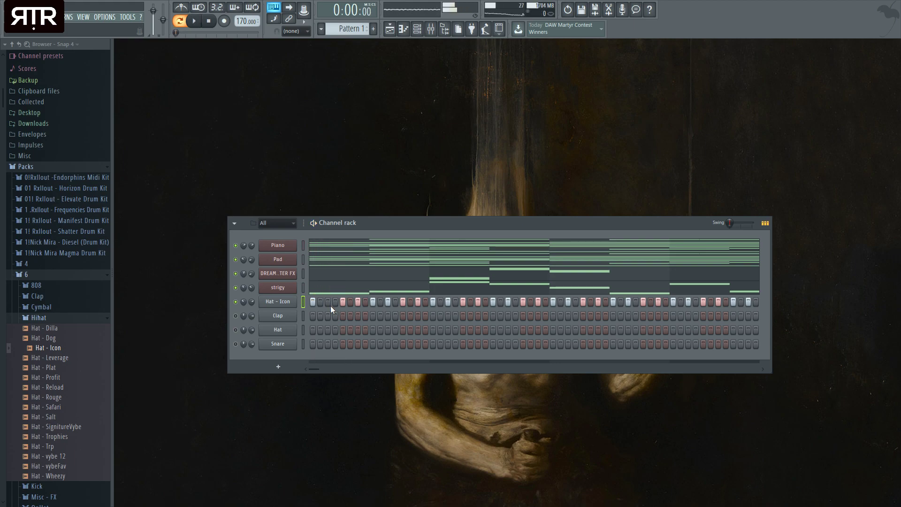
key(space)
click(381, 301)
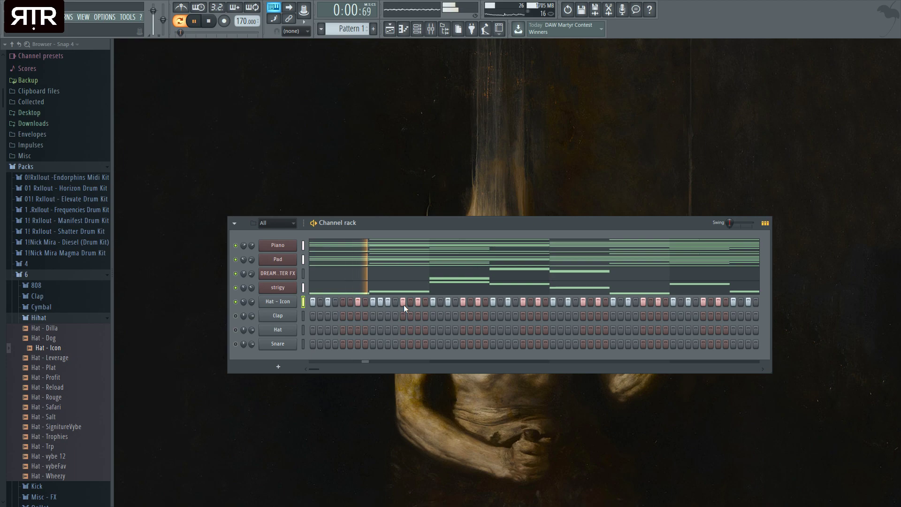
key(space)
key(space)
right_click(433, 303)
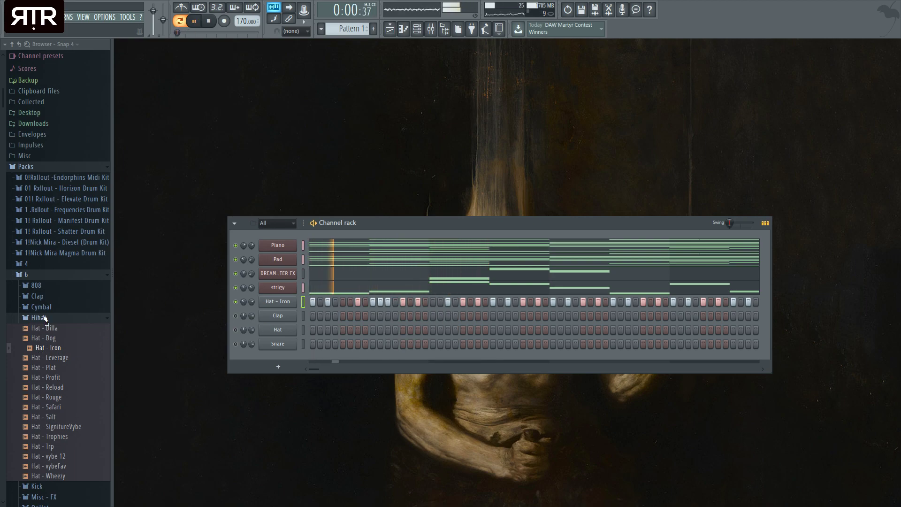
Audition samples in pack 6's Clap folder, load Clap - Crisp onto the Clap channel and play the pattern
click(38, 295)
click(65, 366)
click(67, 356)
click(69, 347)
click(72, 385)
click(69, 316)
click(68, 307)
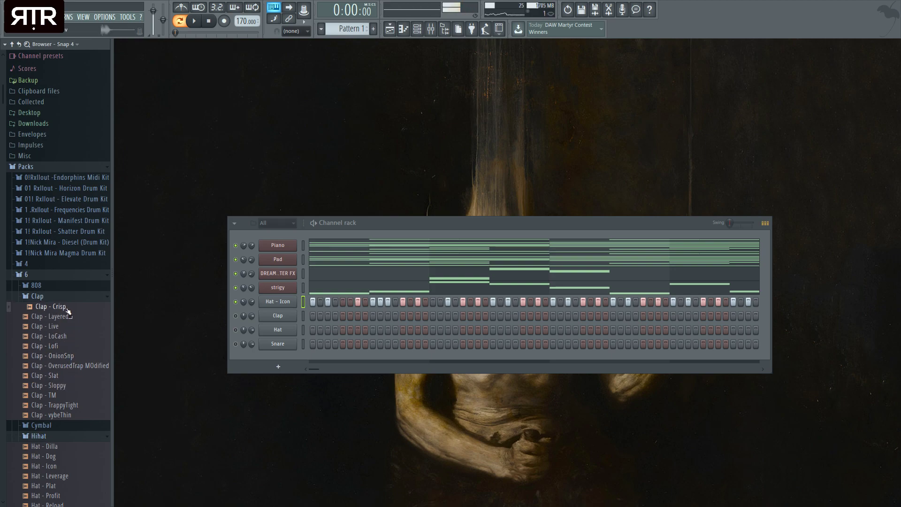
drag(279, 321, 278, 317)
key(space)
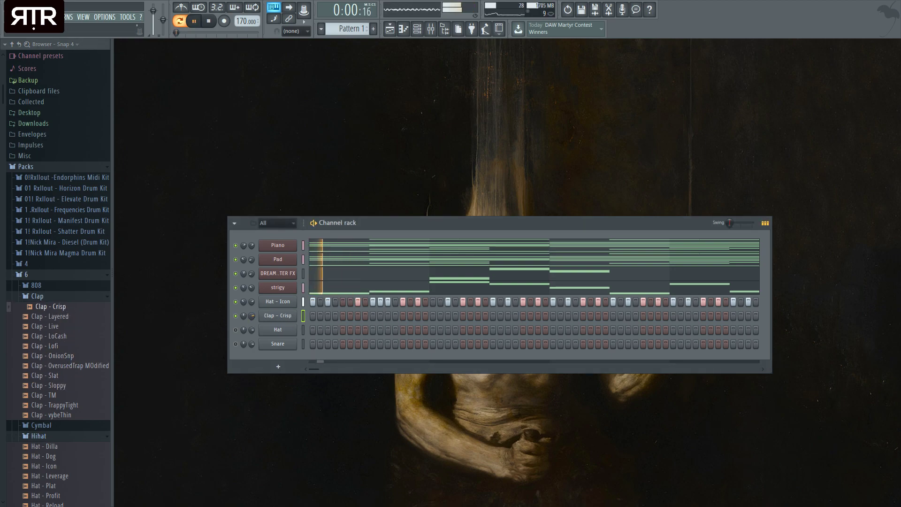
Place Clap - Crisp hits on steps 9, 25, 41 and 53 while the pattern plays
click(492, 315)
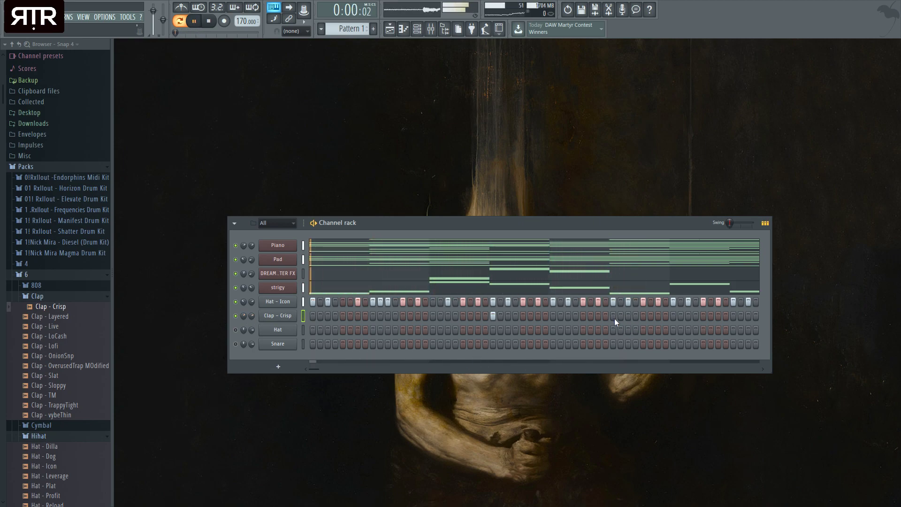
click(373, 316)
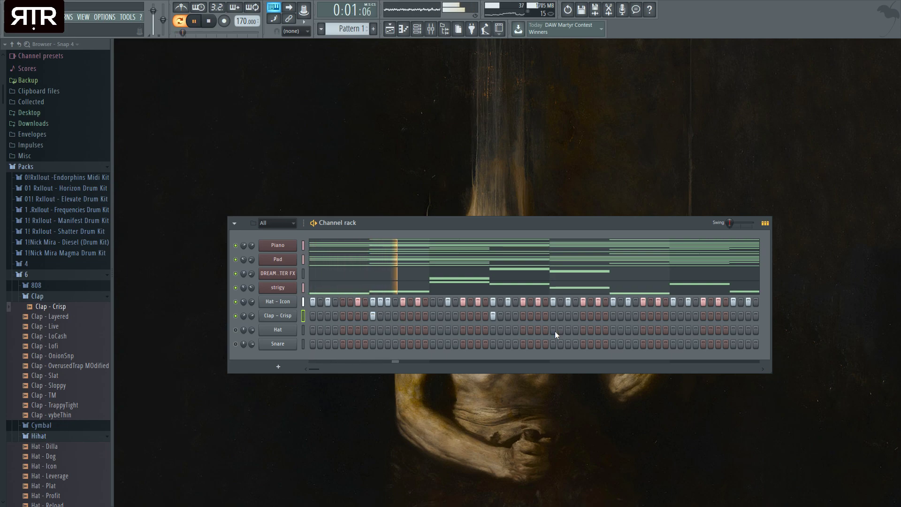
click(613, 315)
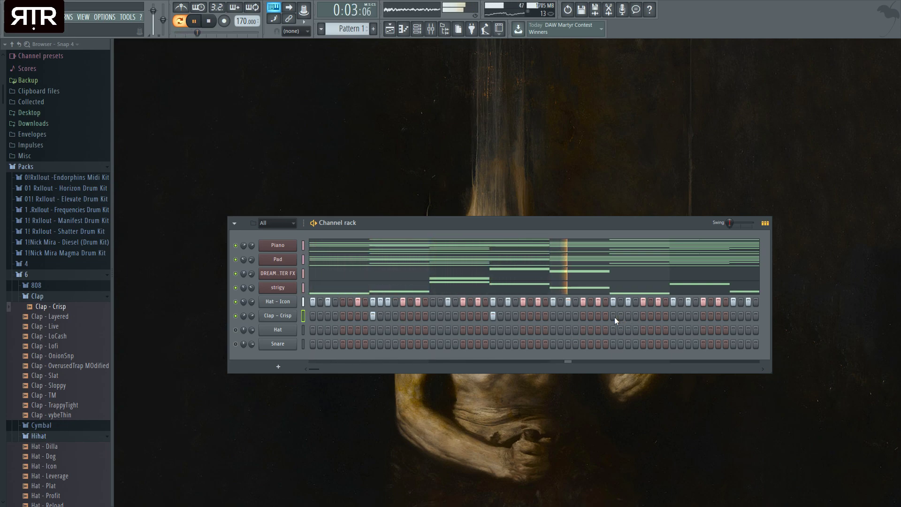
click(704, 317)
right_click(709, 317)
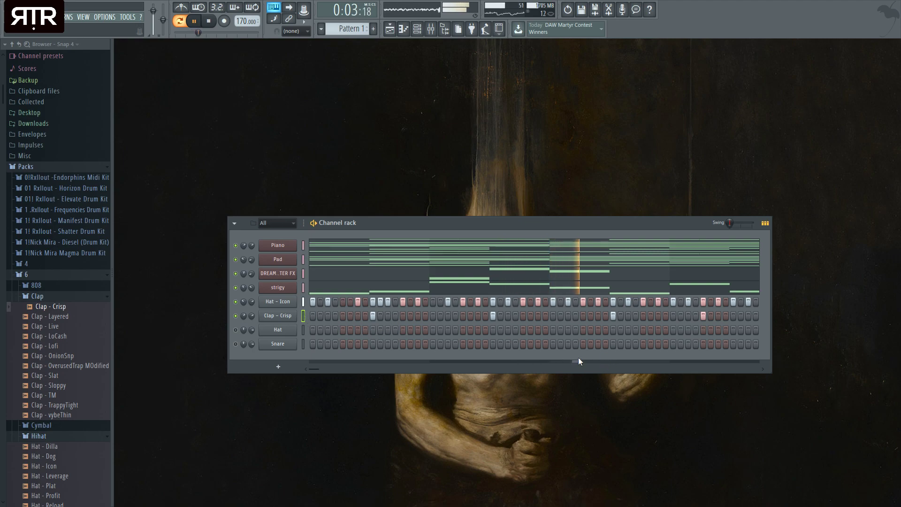
Add an extra Hat - Icon hit on step 50 and play the pattern
key(space)
click(667, 302)
key(space)
click(680, 302)
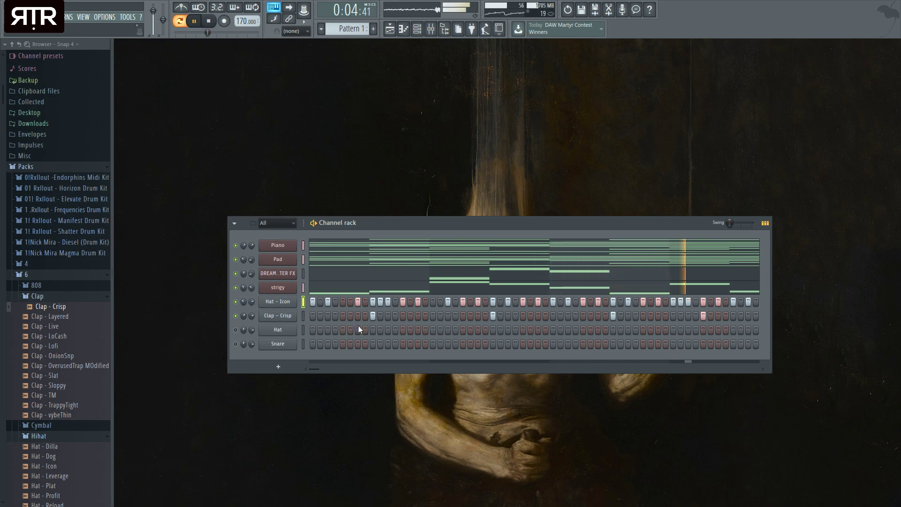
Move the last Clap - Crisp hit from step 53 to step 57 and add Hat - Icon hits on steps 58 and 60
click(703, 315)
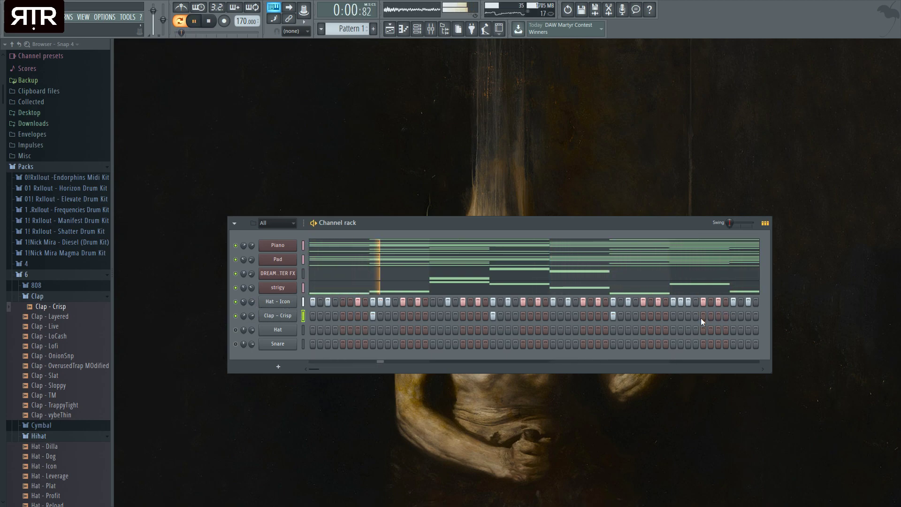
click(732, 315)
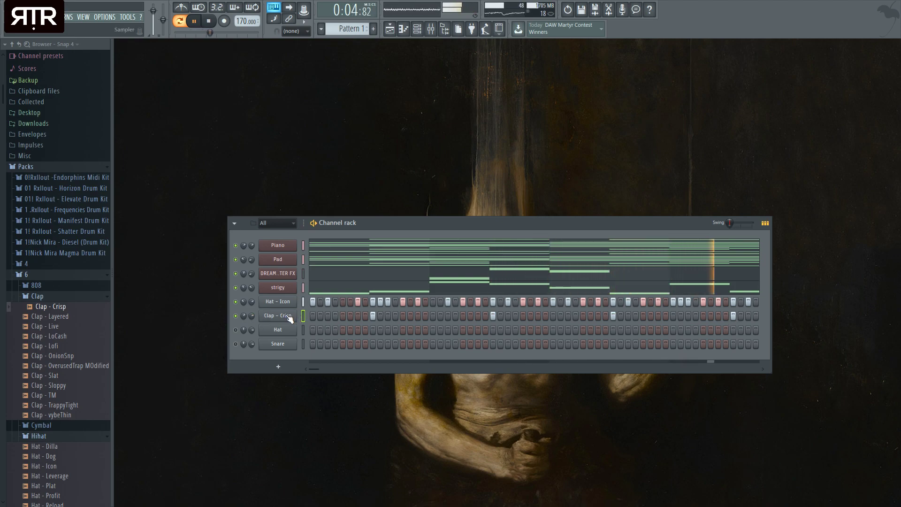
click(741, 302)
click(755, 302)
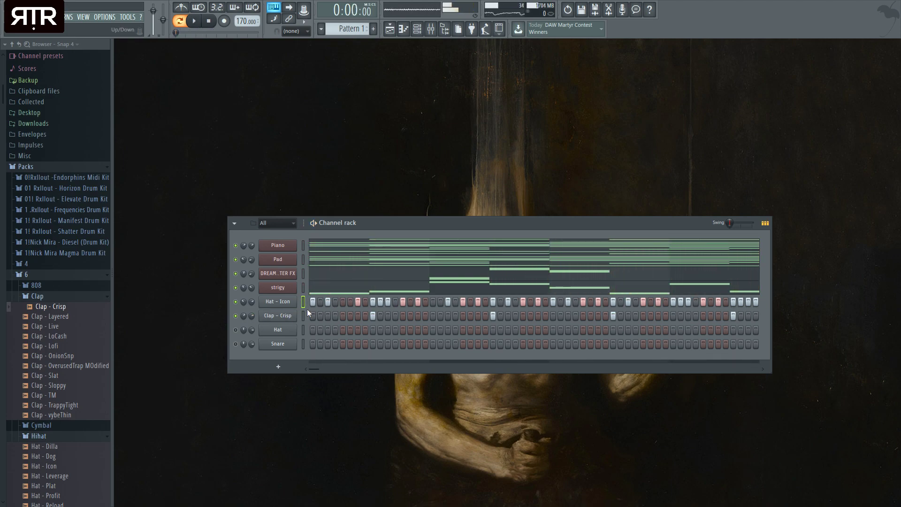
right_click(290, 316)
click(312, 319)
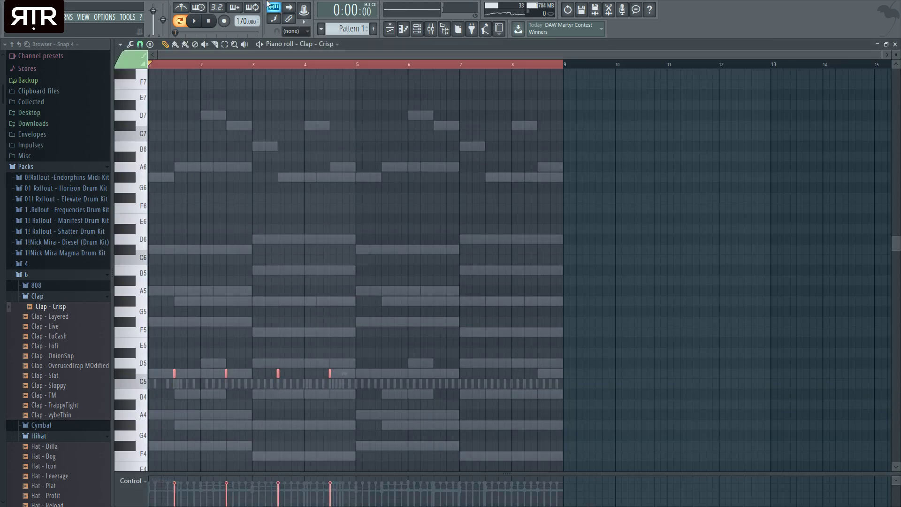
click(896, 44)
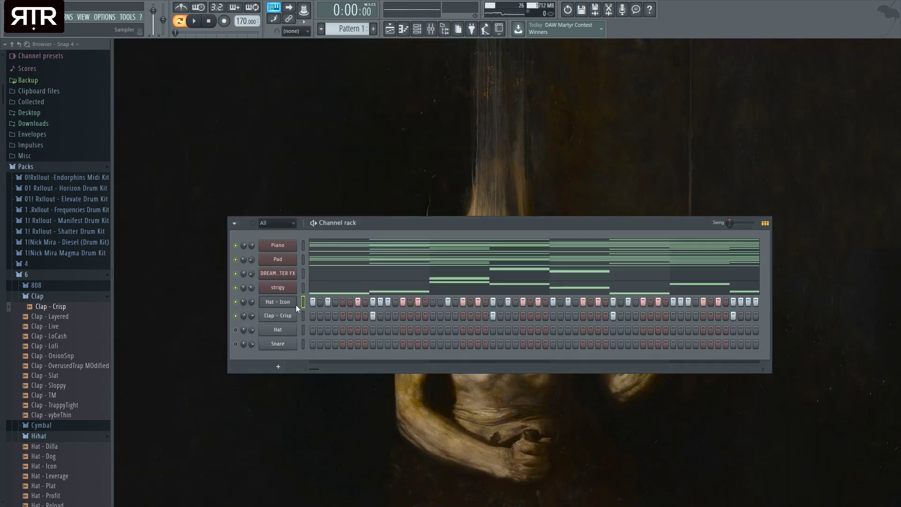
Vary the panning of the Hat - Icon notes between left and right across all eight bars and play the pattern
right_click(294, 305)
click(313, 308)
key(shift+Up)
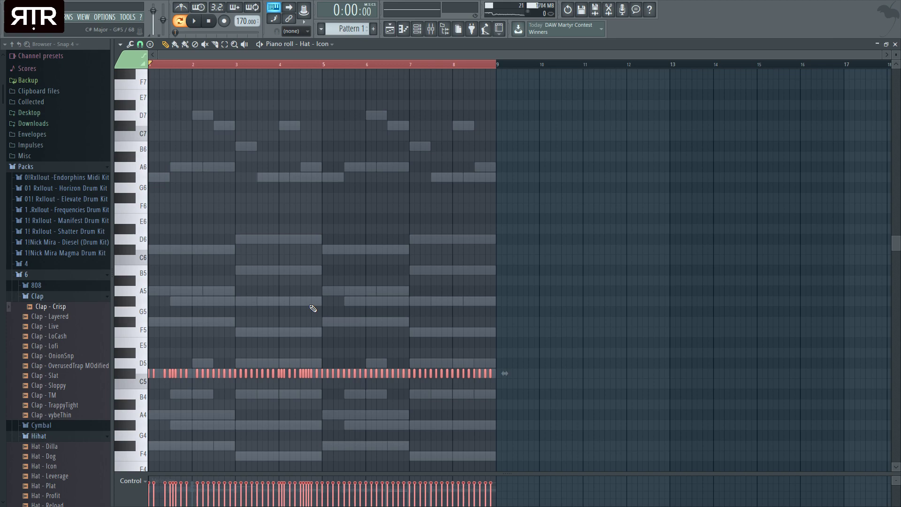
scroll(288, 410, down, 2)
click(198, 384)
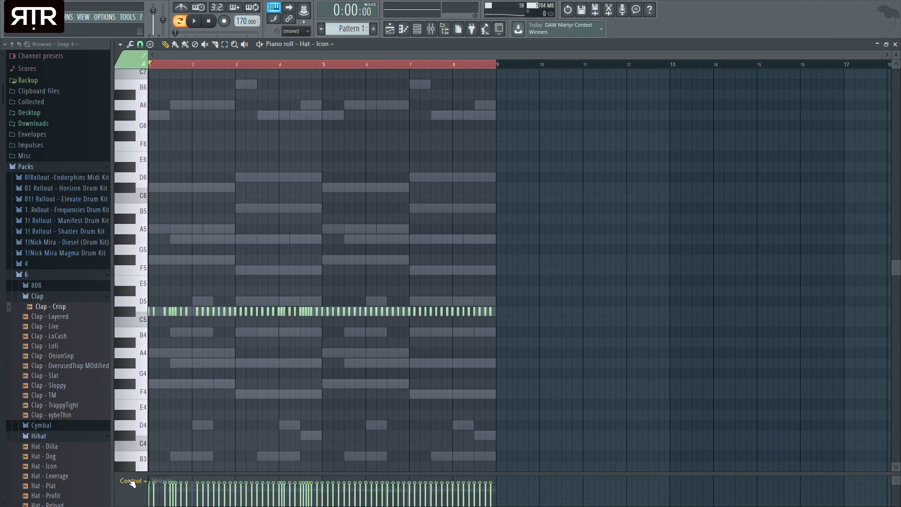
click(166, 454)
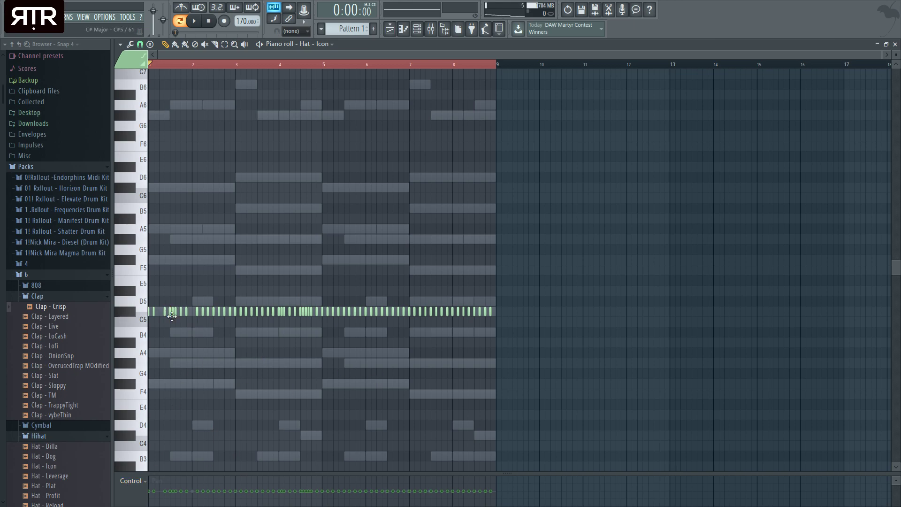
scroll(205, 365, up, 4)
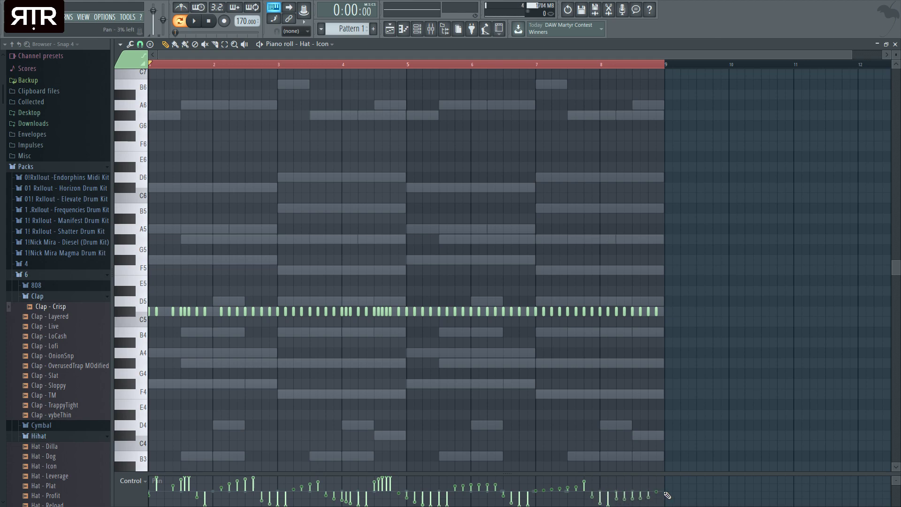
key(space)
click(895, 44)
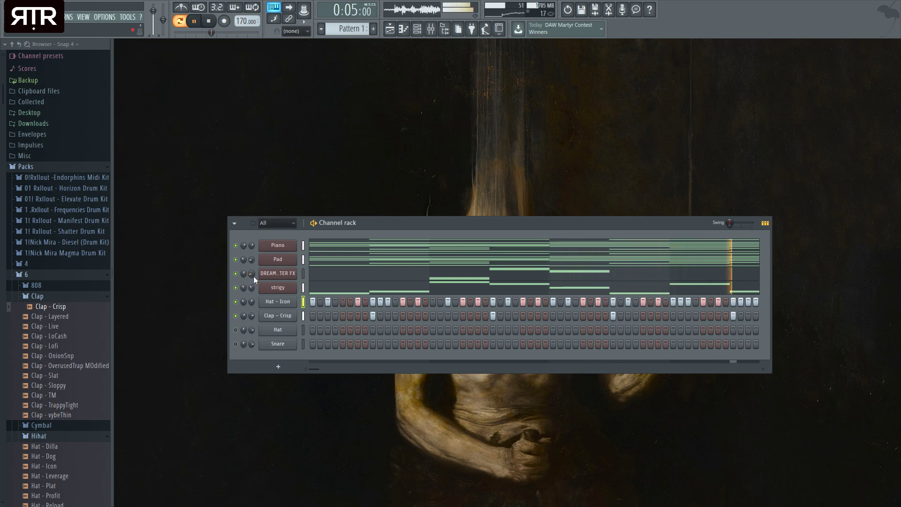
Expand pack 6's 808 folder, duplicate the first four bars of Clap - Crisp notes into bars 5 to 8 and play the pattern
click(71, 290)
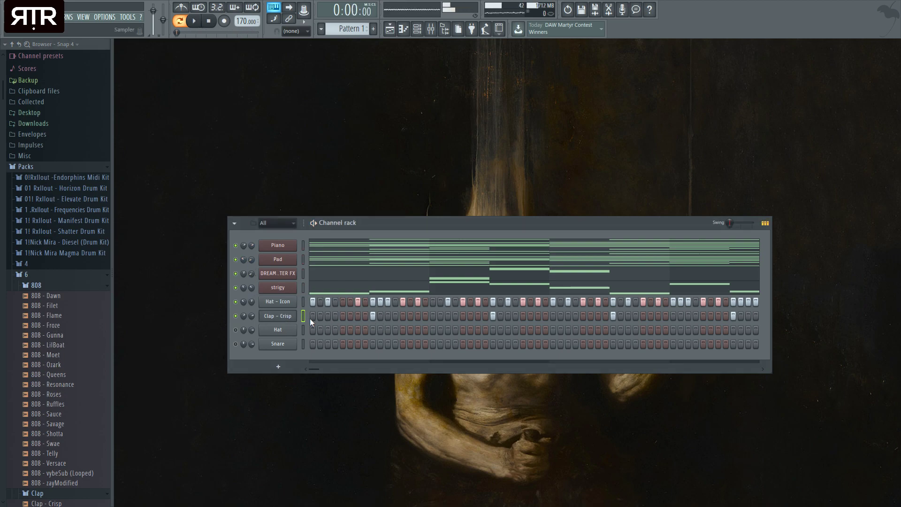
key(F7)
shift+drag(229, 316, 446, 324)
key(space)
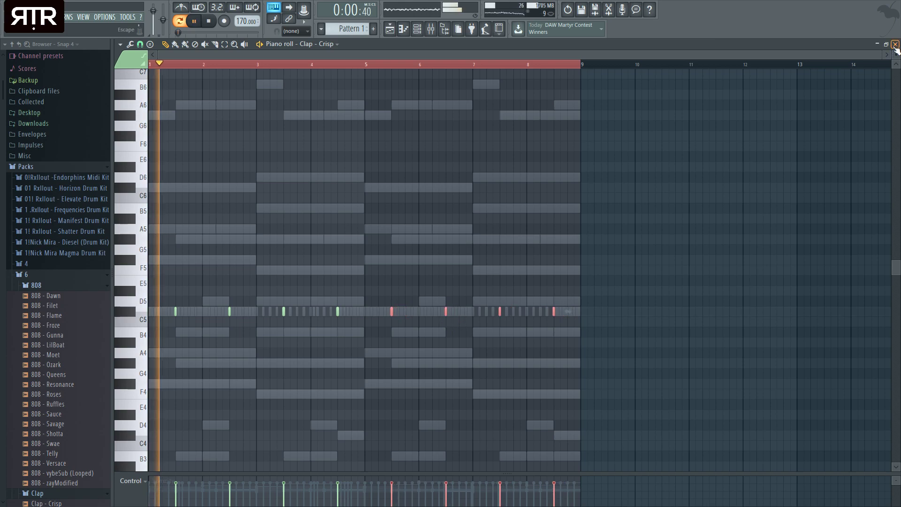
key(F7)
Audition 808 - Dawn from pack 6's 808 folder and load it onto the Hat channel
click(48, 296)
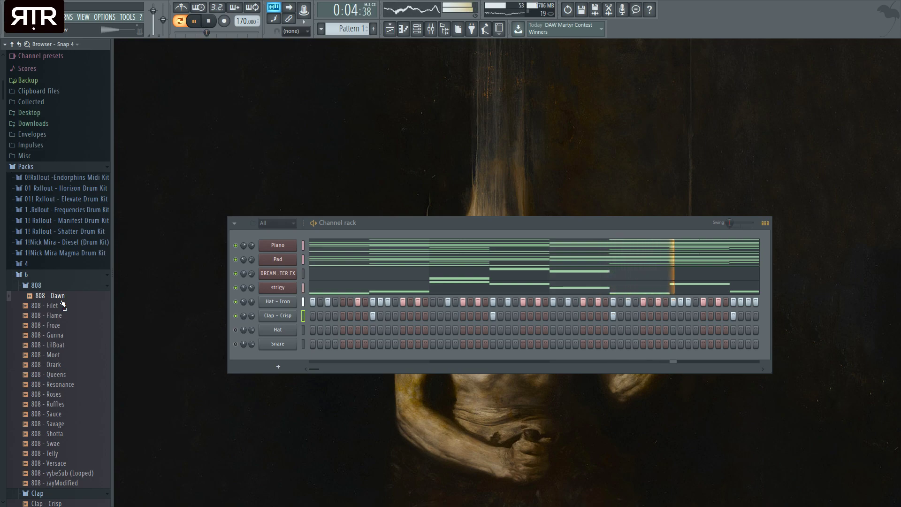
key(space)
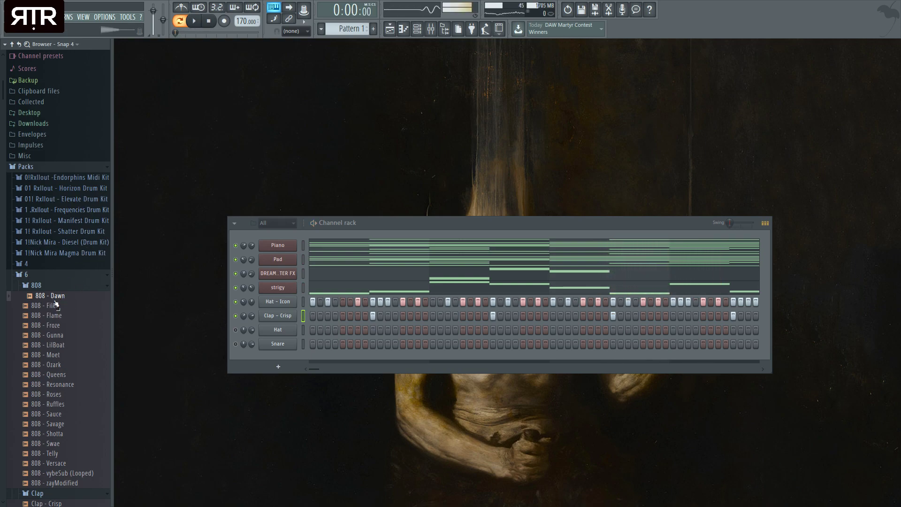
drag(284, 334, 282, 332)
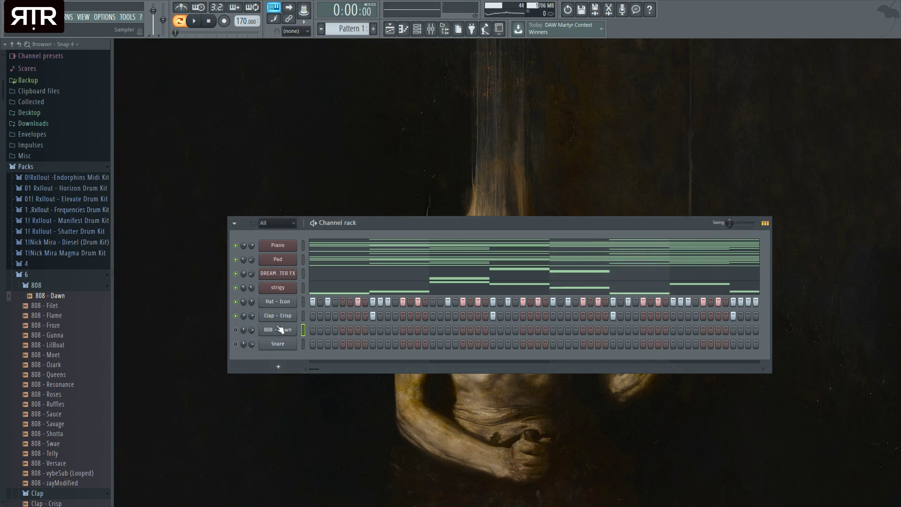
Load RX - 808 Pattern 1 from the Shatter Drum Kit's Drum Midis onto the 808 - Dawn channel, enable the channel and play it
click(65, 231)
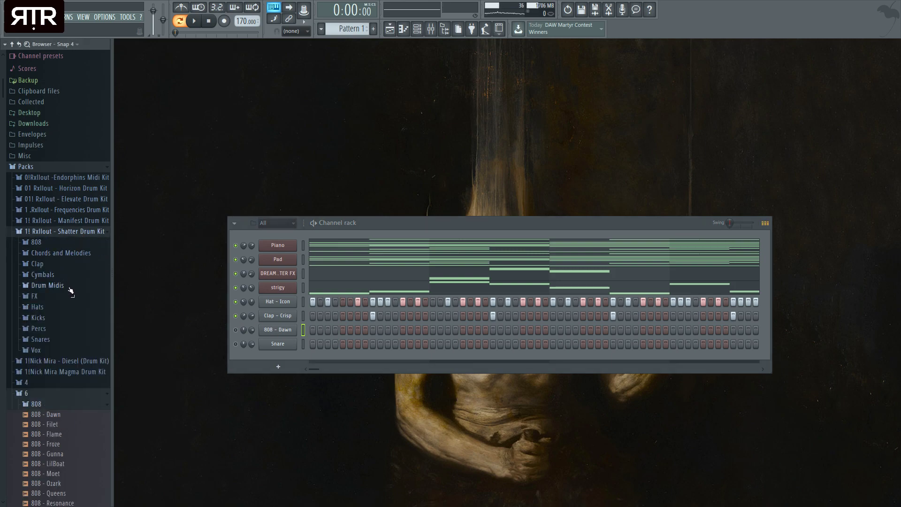
click(66, 285)
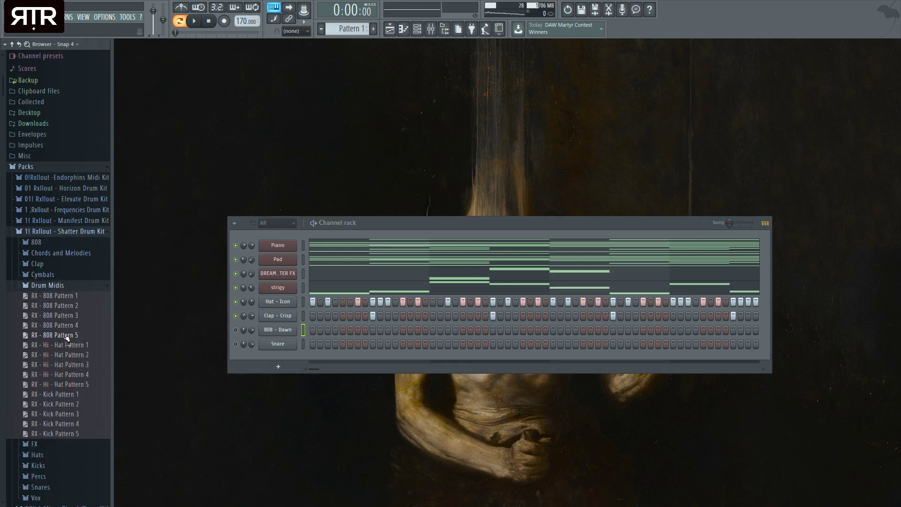
drag(56, 295, 305, 334)
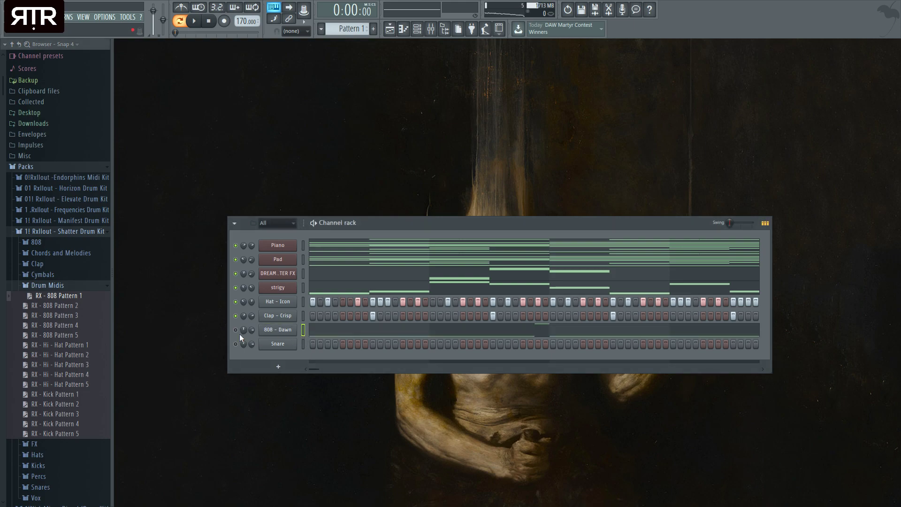
key(space)
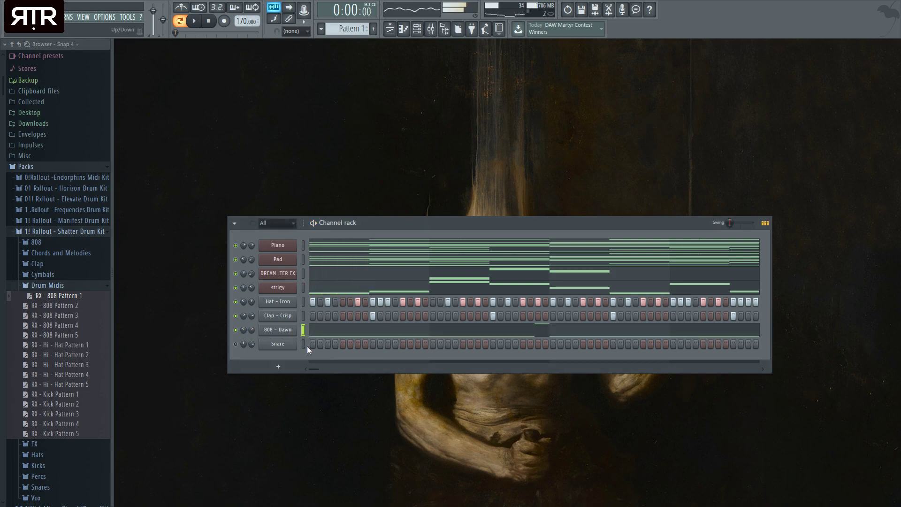
Transpose all 808 - Dawn notes down one semitone, placing the main row on A4, and play the pattern
click(322, 333)
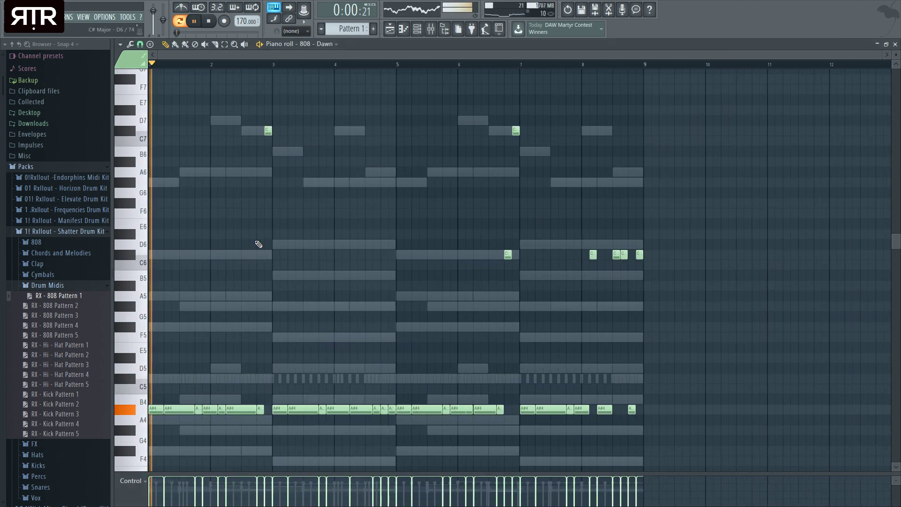
key(space)
key(ctrl+a)
key(Down)
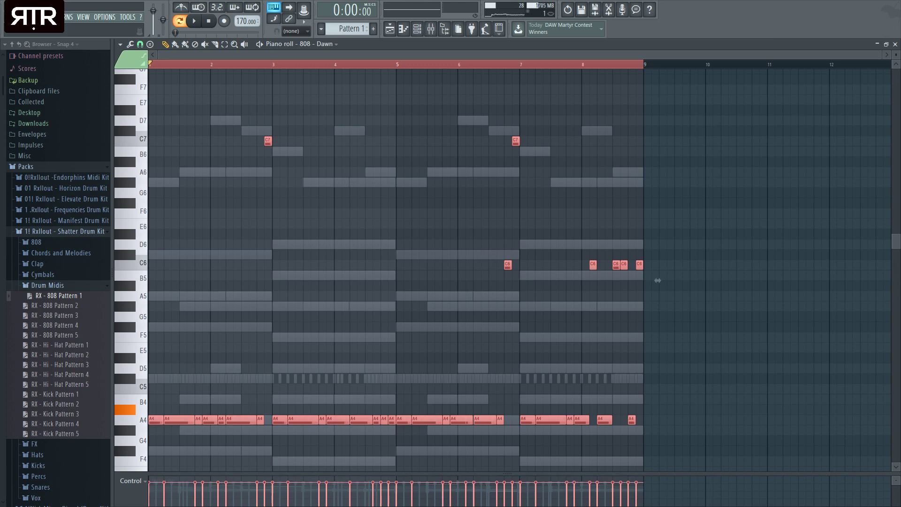
key(space)
key(space)
Transpose all 808 - Dawn notes up two semitones, placing the main row on B4, and play the pattern
key(shift+Up)
key(shift+Up)
key(shift+Up)
key(shift+Up)
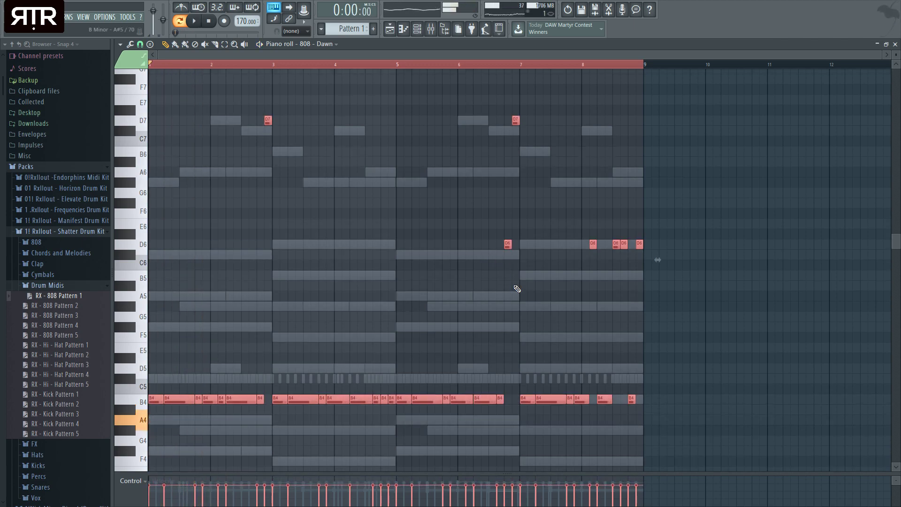
key(space)
key(space)
Transpose all 808 - Dawn notes down four semitones, placing the main row on G4, then play the pattern and close the piano roll
key(shift+Down)
key(shift+Down)
key(shift+Down)
key(shift+Down)
key(shift+Down)
key(shift+Down)
key(shift+Down)
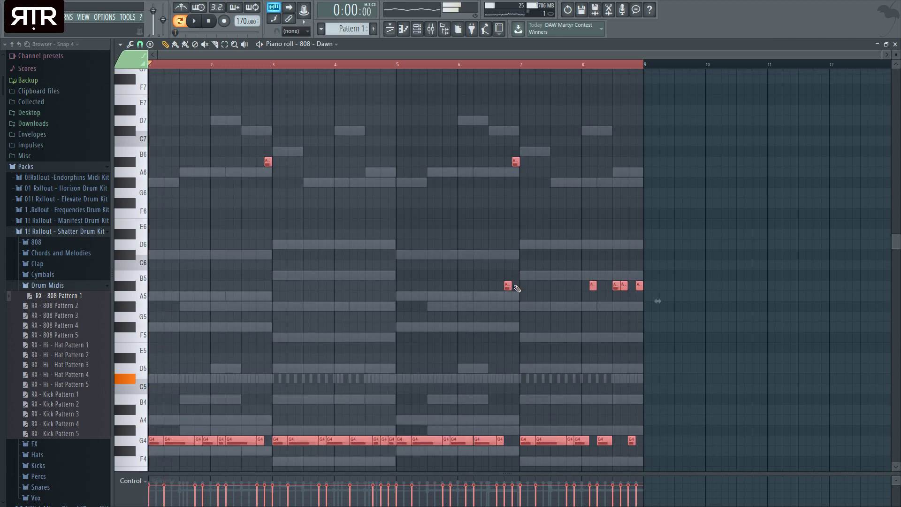
key(space)
click(895, 44)
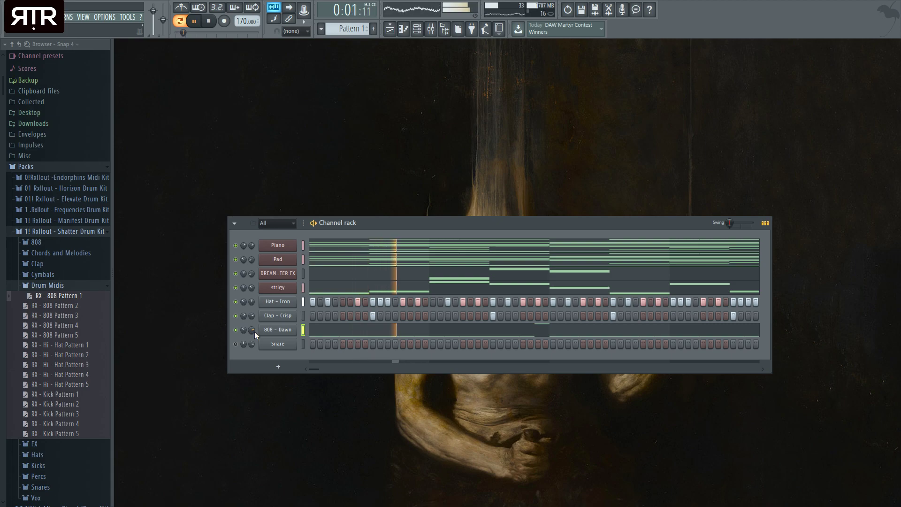
Replace the 808 - Dawn sample with 808 - Filet from pack 6's 808 folder and play the pattern
key(space)
scroll(95, 397, down, 3)
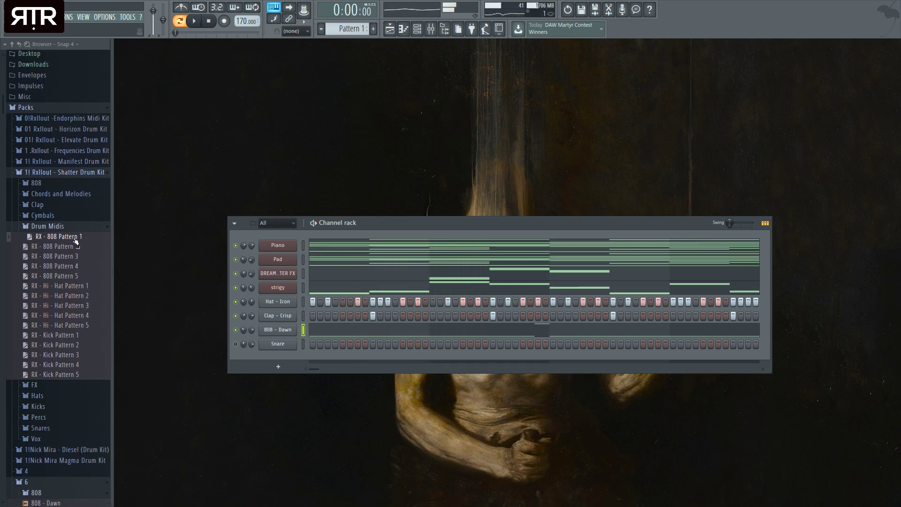
scroll(56, 375, down, 18)
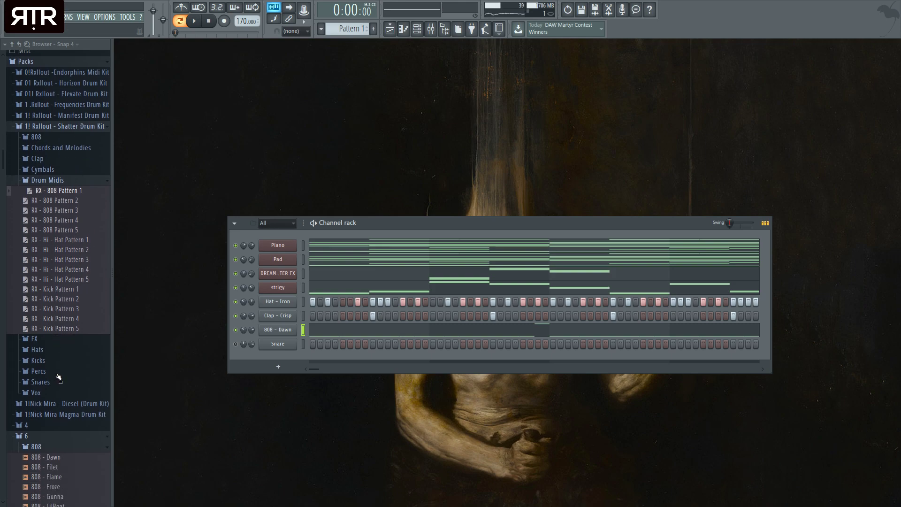
click(61, 164)
drag(61, 167, 291, 329)
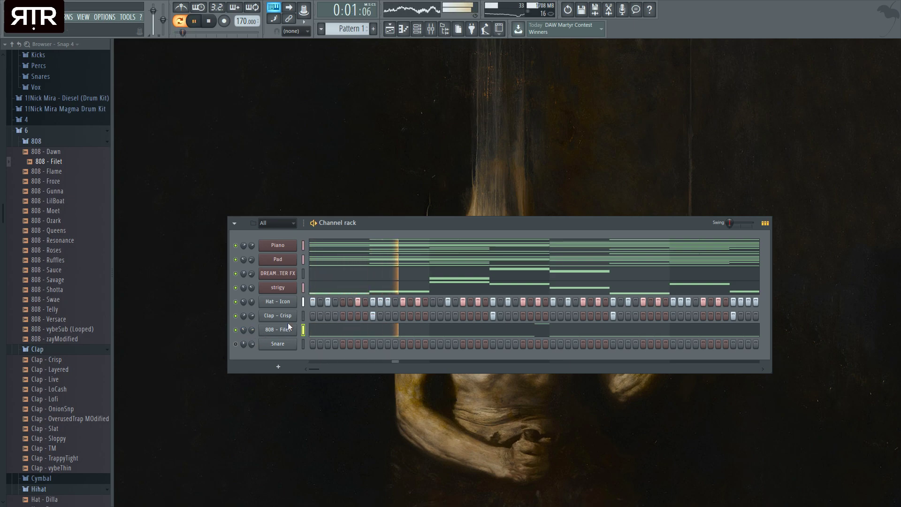
key(space)
Transpose all 808 - Filet notes up in the piano roll, placing the main row on A4
click(325, 334)
key(ctrl+a)
key(shift+Up)
key(shift+Up)
key(shift+Up)
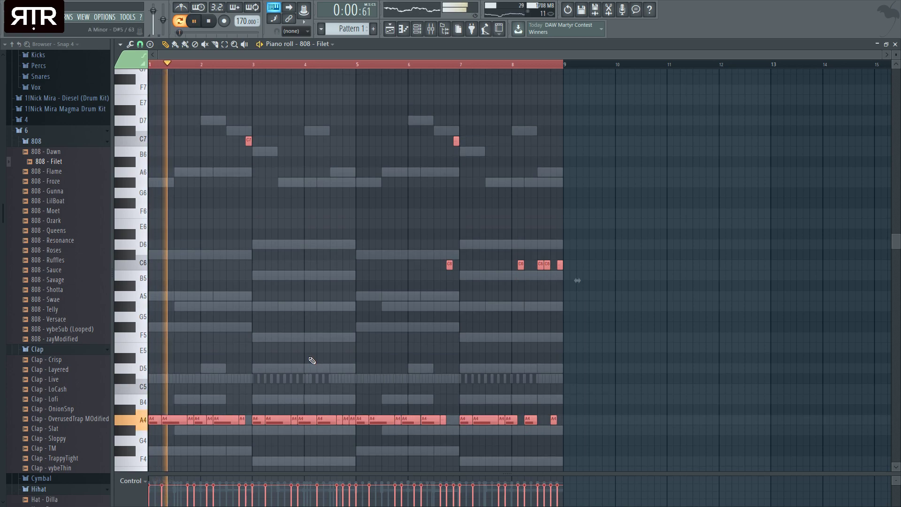
Transpose all 808 - Filet notes up four semitones, placing the main row on C#5, and deselect them
key(shift+Up)
key(shift+Up)
key(shift+Up)
key(shift+Up)
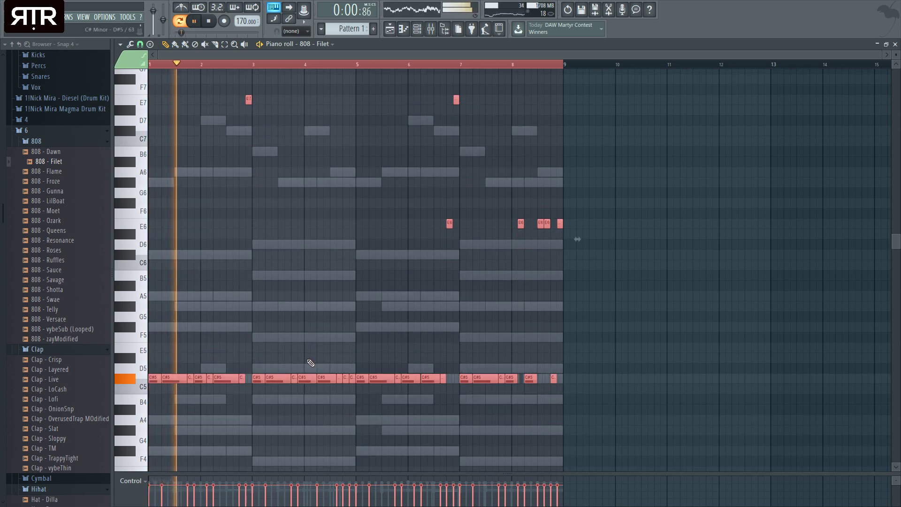
key(ctrl+d)
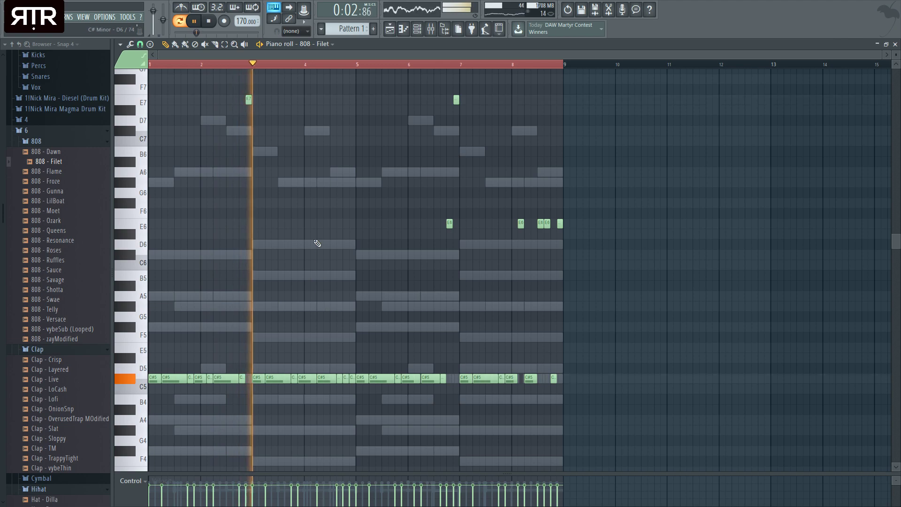
Move the two highest 808 - Filet notes, at the ends of bars 2 and 6, down two octaves to E5
drag(194, 76, 512, 114)
key(ctrl+Down)
key(ctrl+Down)
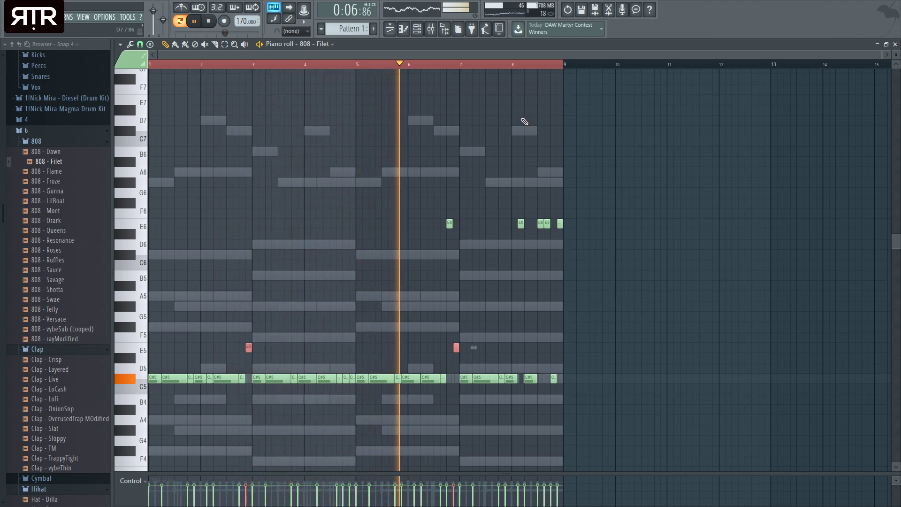
key(ctrl+d)
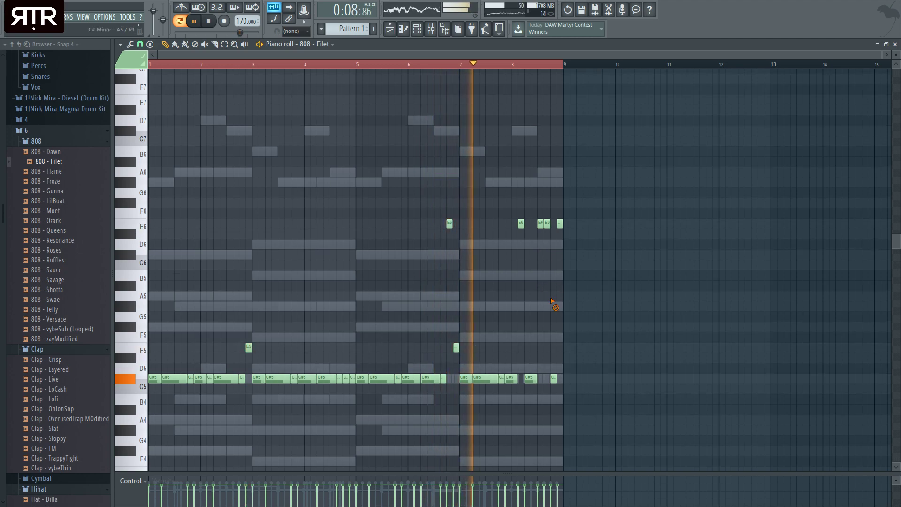
Stop playback and lower the five 808 - Filet notes on the E6 row three semitones to C#6
key(space)
drag(688, 211, 302, 230)
key(Down)
key(Down)
key(Down)
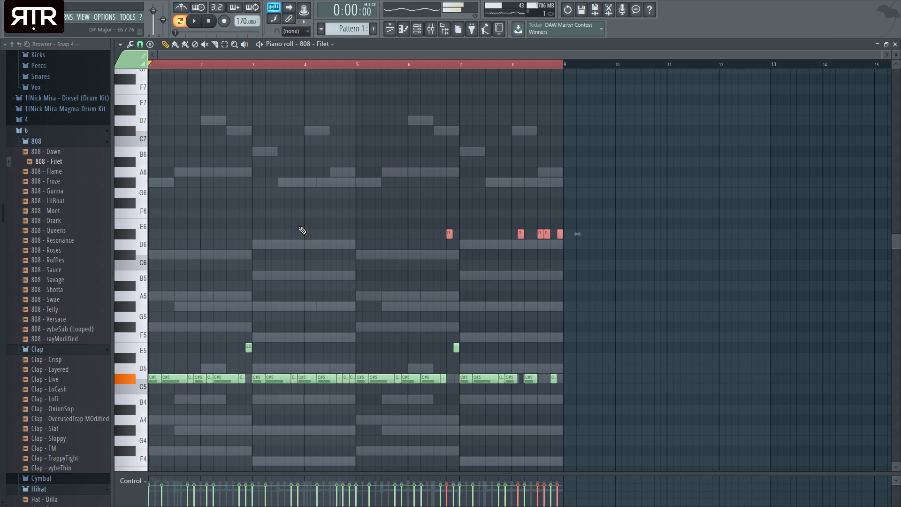
Raise the four high 808 notes in bar 8 to D6 and the accent ending bar 2 to F#5, checking playback before closing the piano roll
drag(619, 301, 474, 209)
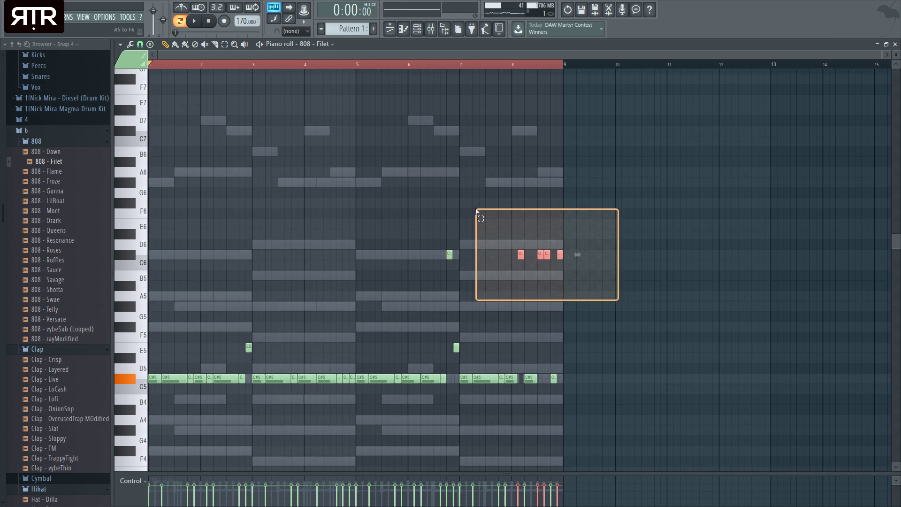
key(Up)
ctrl+click(249, 347)
key(Up)
key(space)
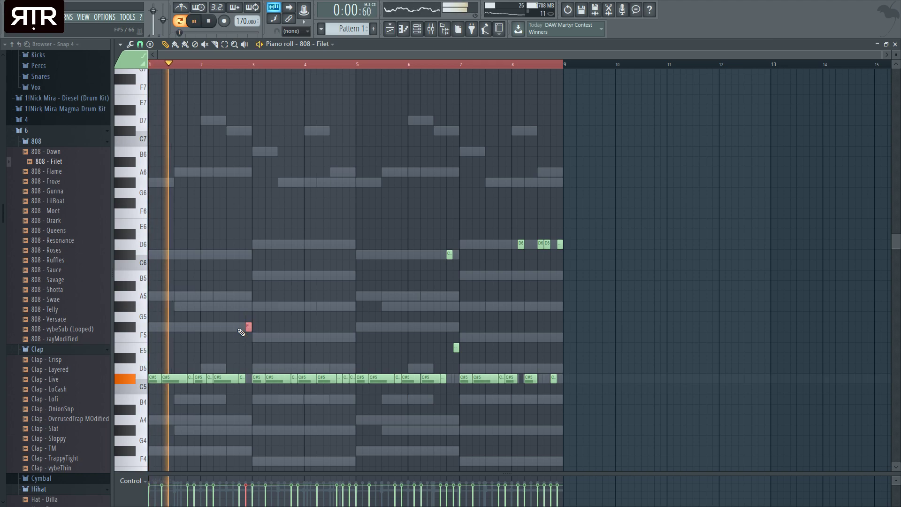
click(894, 44)
key(F6)
key(space)
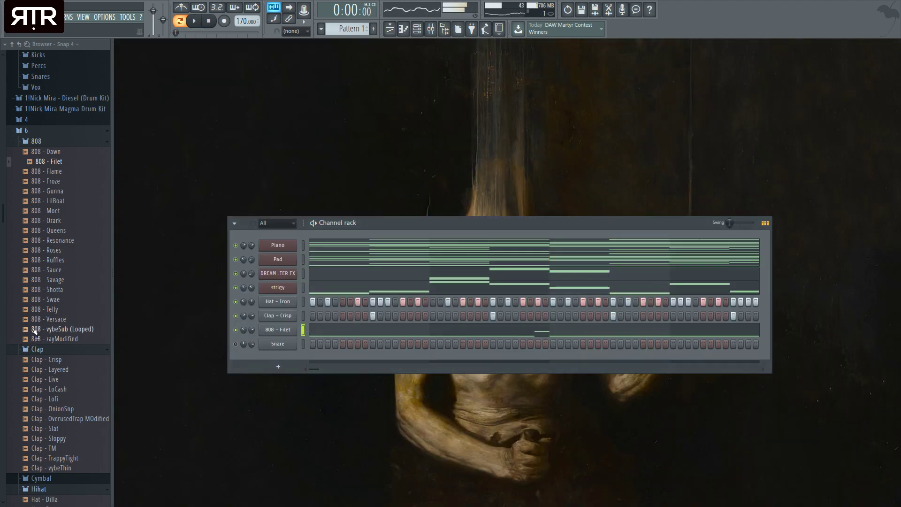
Collapse the expanded browser folders and reopen Packs to find the Rack kicks folder
scroll(61, 256, up, 3)
scroll(63, 257, up, 6)
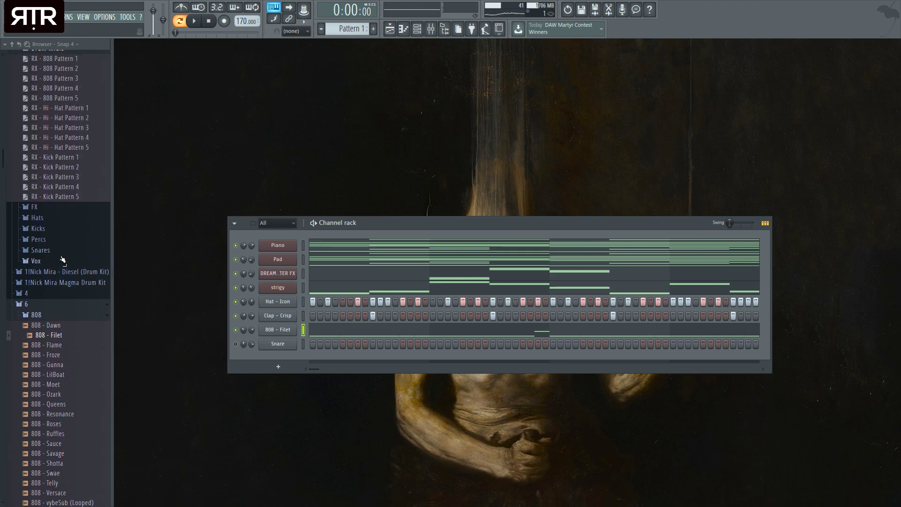
scroll(66, 282, down, 12)
scroll(21, 363, down, 10)
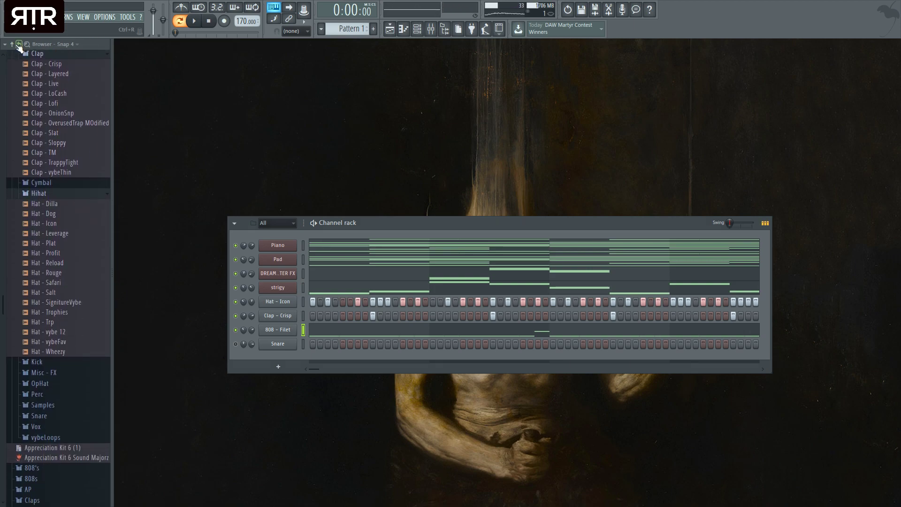
click(12, 45)
click(24, 206)
click(35, 228)
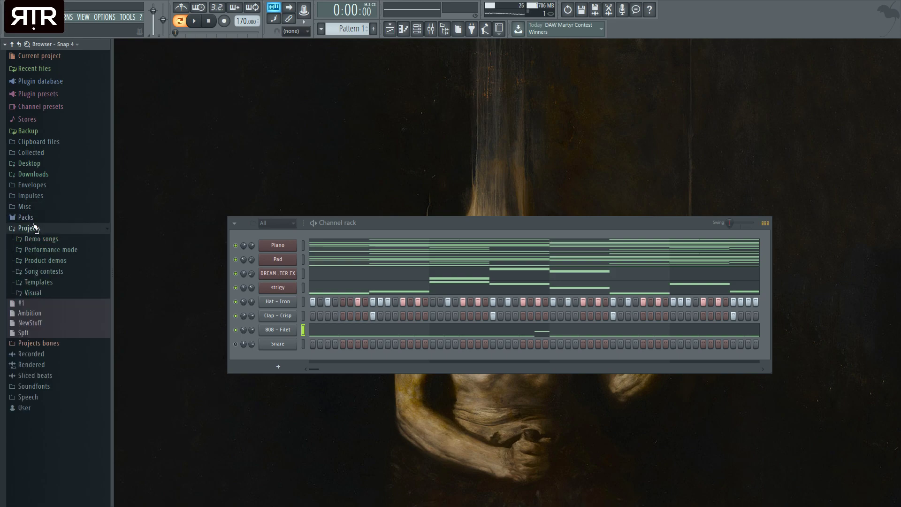
click(25, 218)
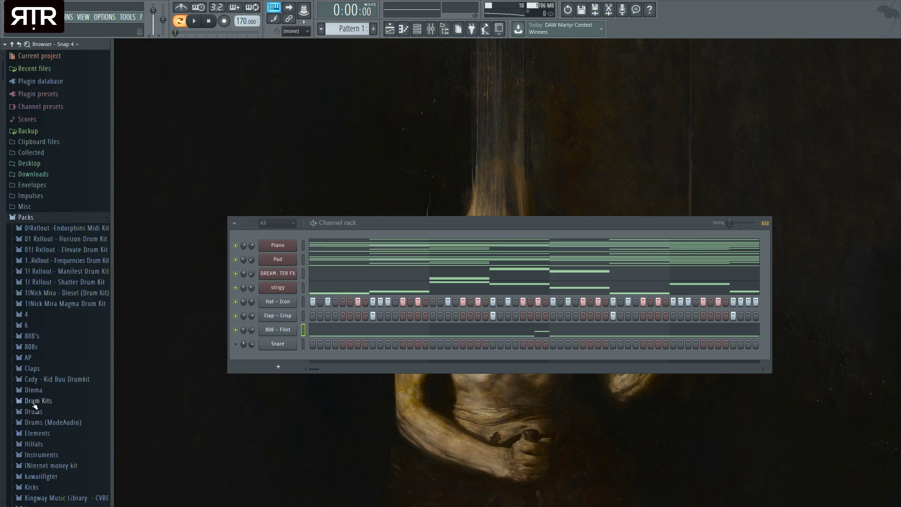
scroll(47, 403, down, 6)
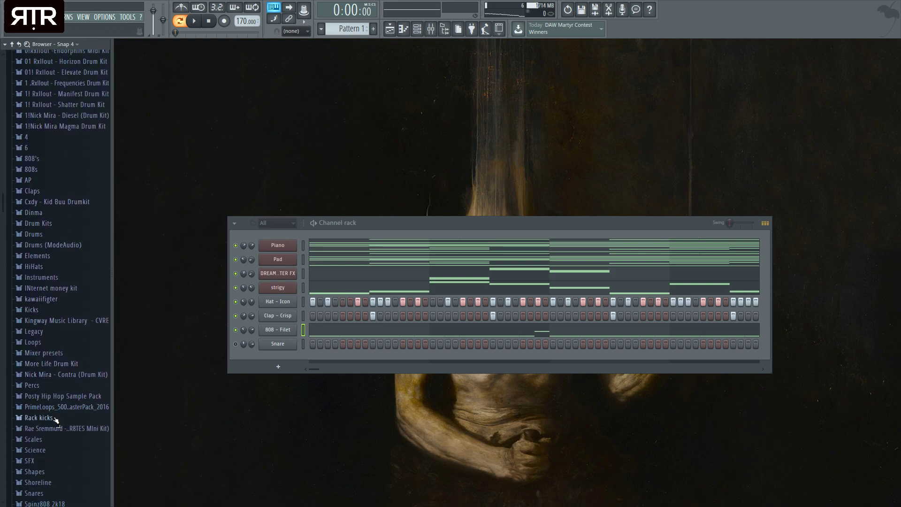
Preview samples from the Rack kicks folder and add Rack Kick1 as a new channel above 808 - Filet
click(55, 419)
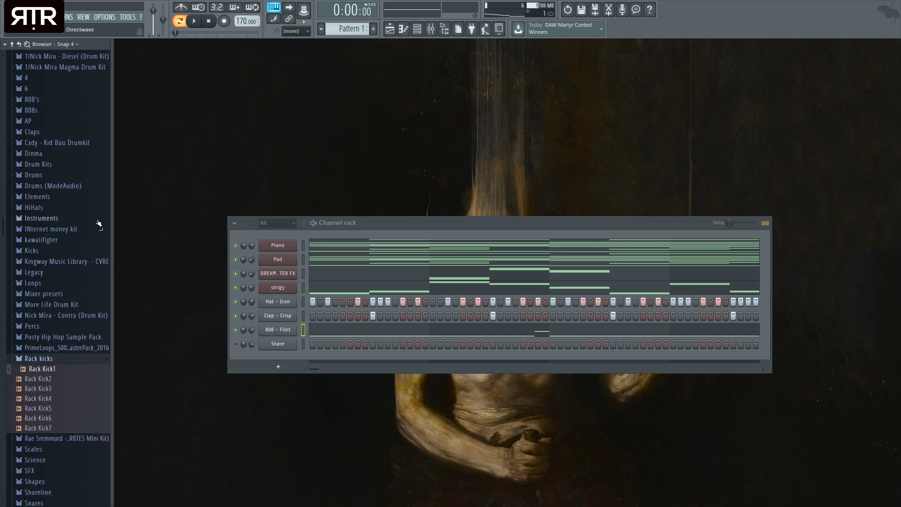
click(43, 379)
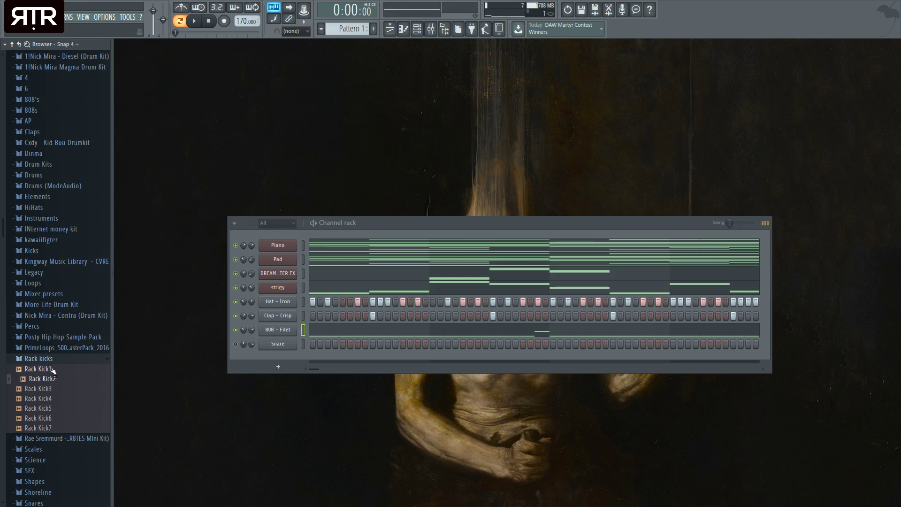
drag(44, 371, 272, 324)
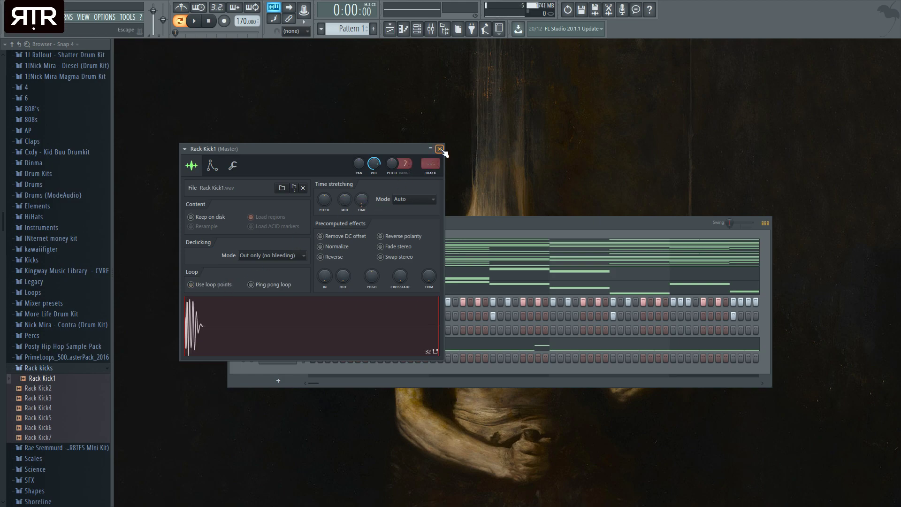
click(439, 148)
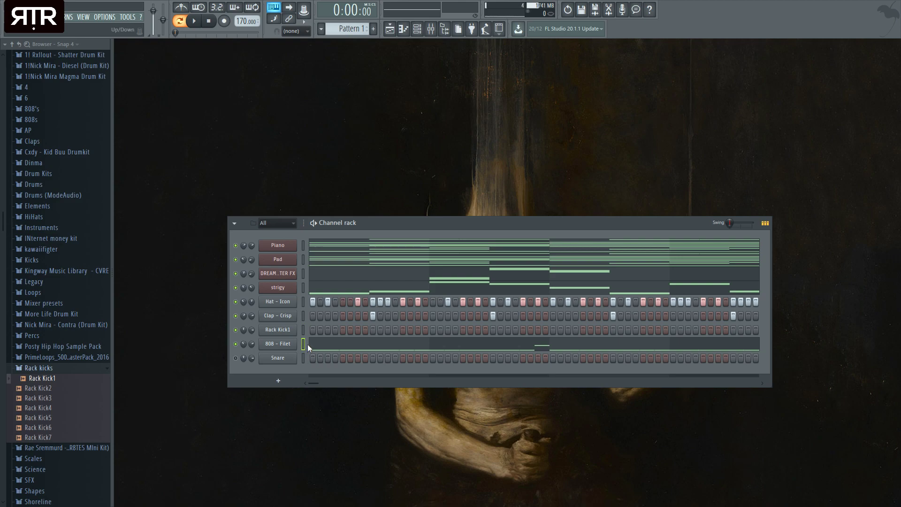
Copy the 808 - Filet notes into Rack Kick1 and transpose them up one semitone, placing the main row on D5
key(space)
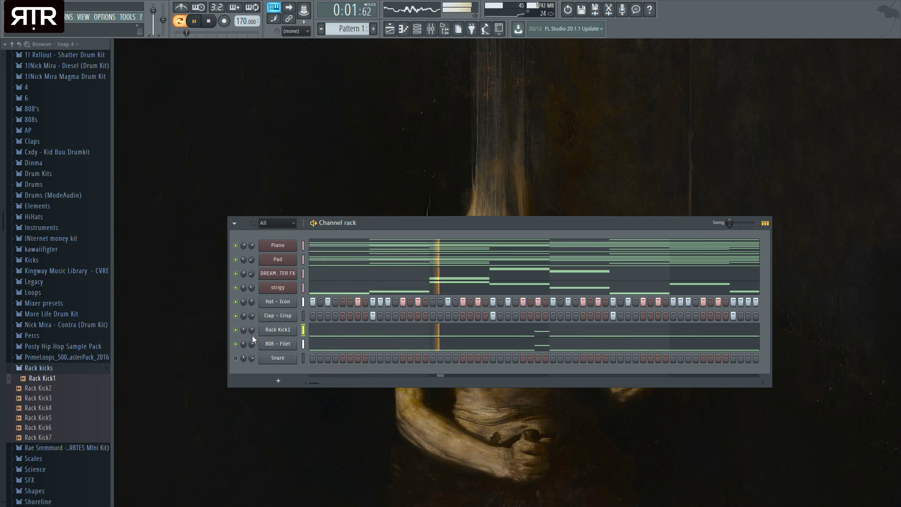
click(320, 332)
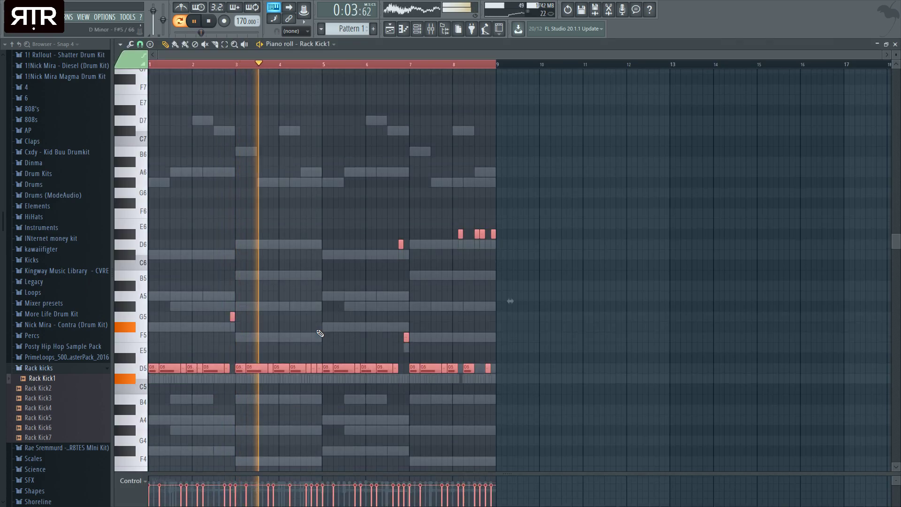
key(space)
Move all remaining higher Rack Kick1 notes down onto the D5 row, play the pattern and close the piano roll
drag(438, 349, 240, 354)
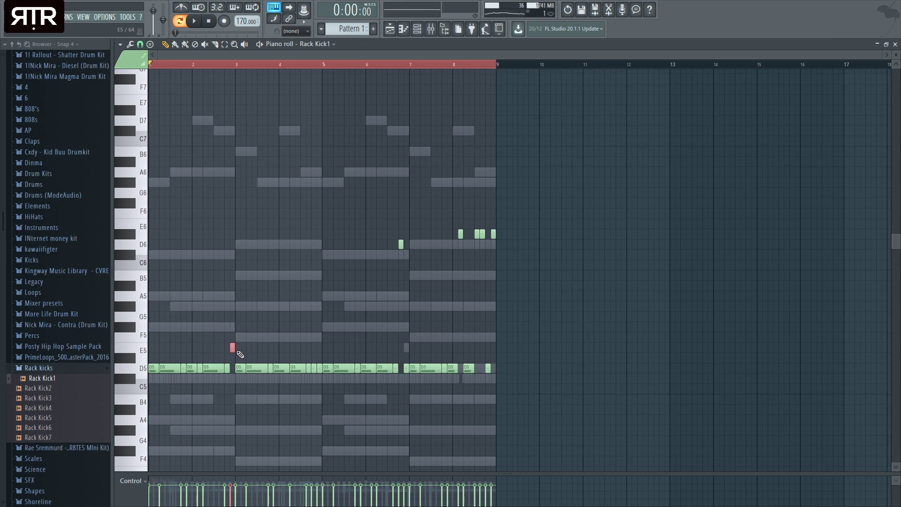
drag(625, 281, 337, 155)
key(ctrl+Down)
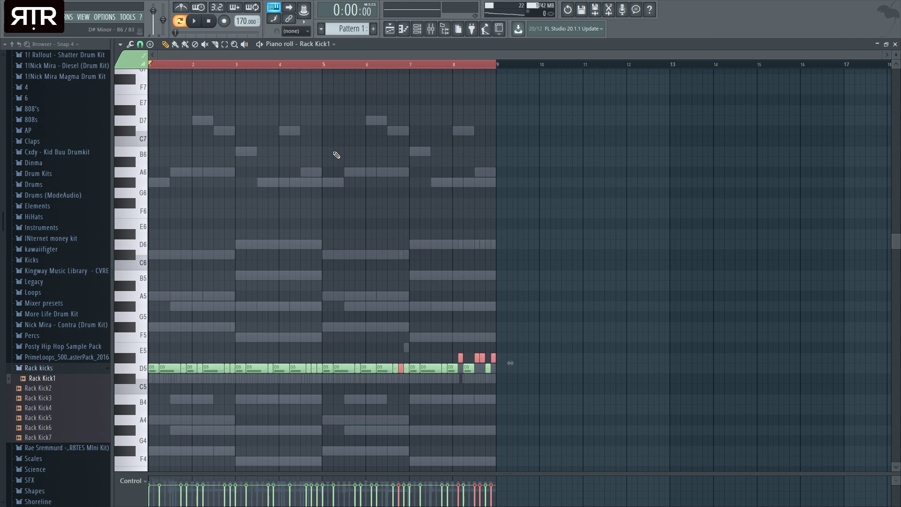
drag(555, 333, 454, 360)
key(Down)
key(Down)
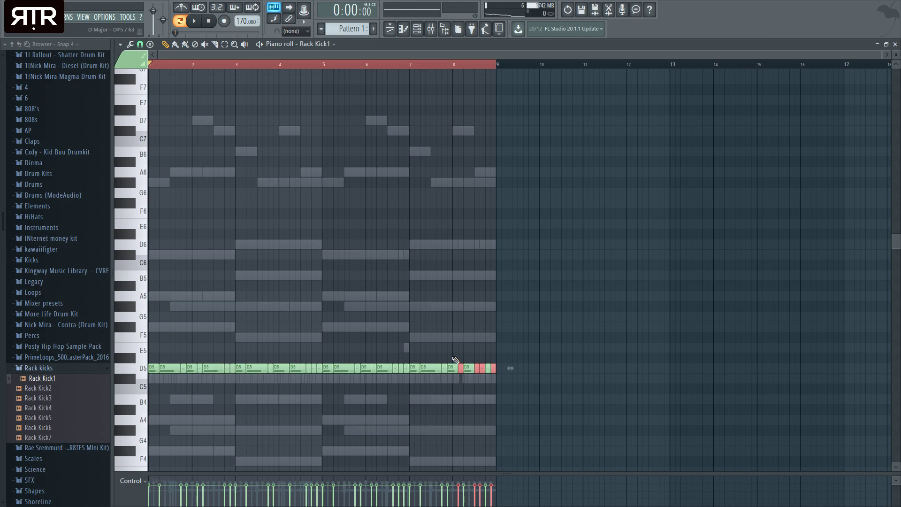
ctrl+click(559, 318)
key(space)
click(895, 44)
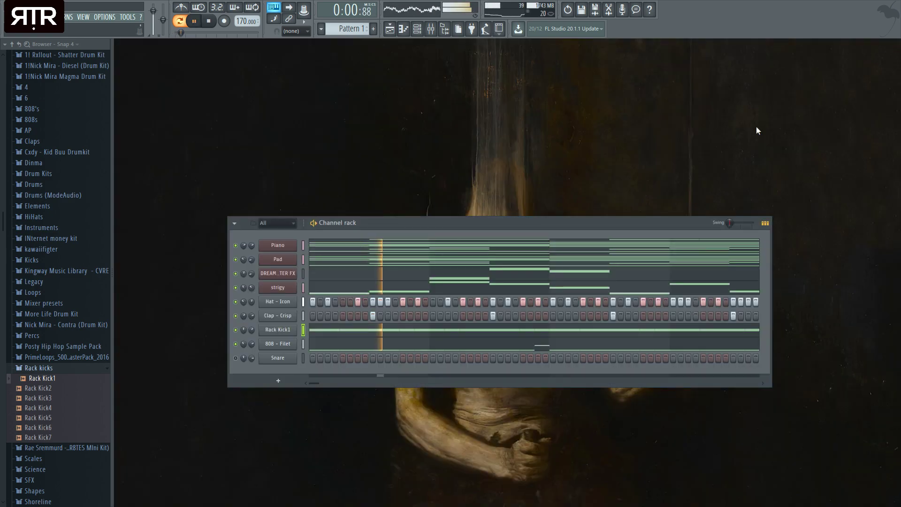
Route all channels except strigy to separate mixer tracks starting at Insert 1, and play the pattern
key(space)
drag(302, 261, 305, 285)
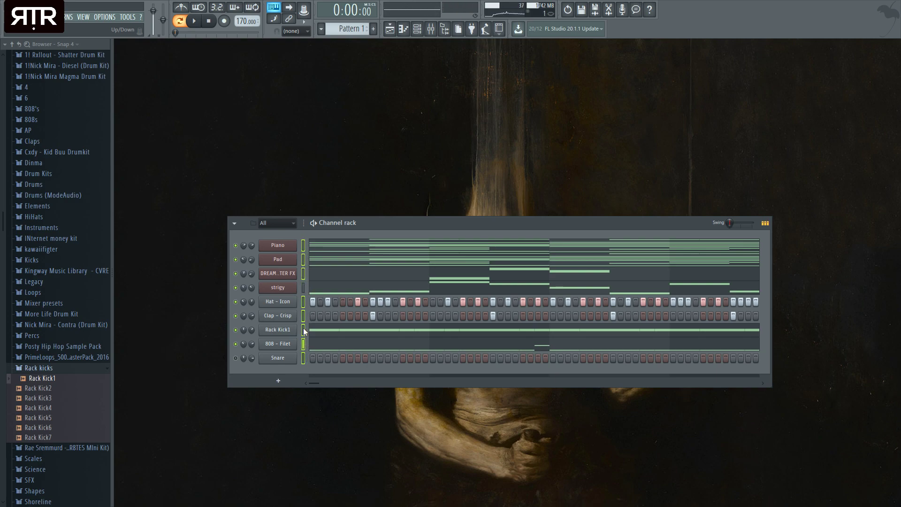
click(429, 36)
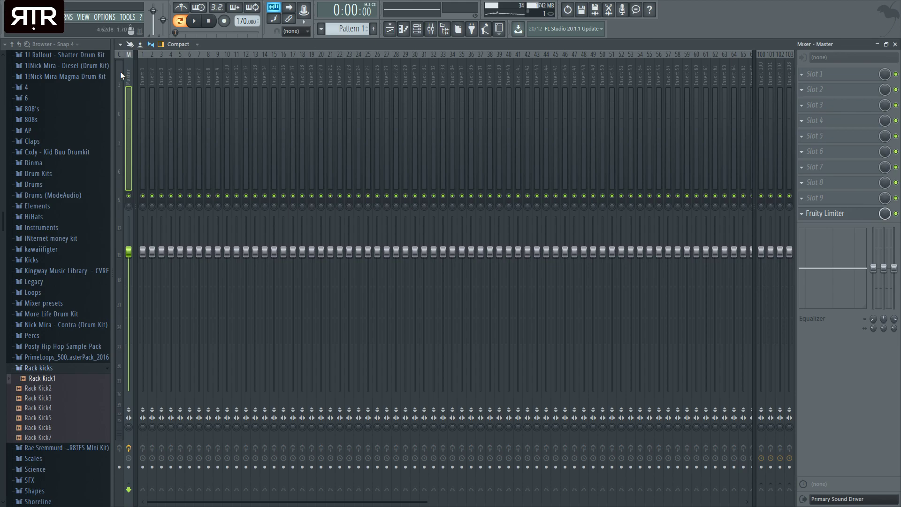
click(146, 74)
click(140, 74)
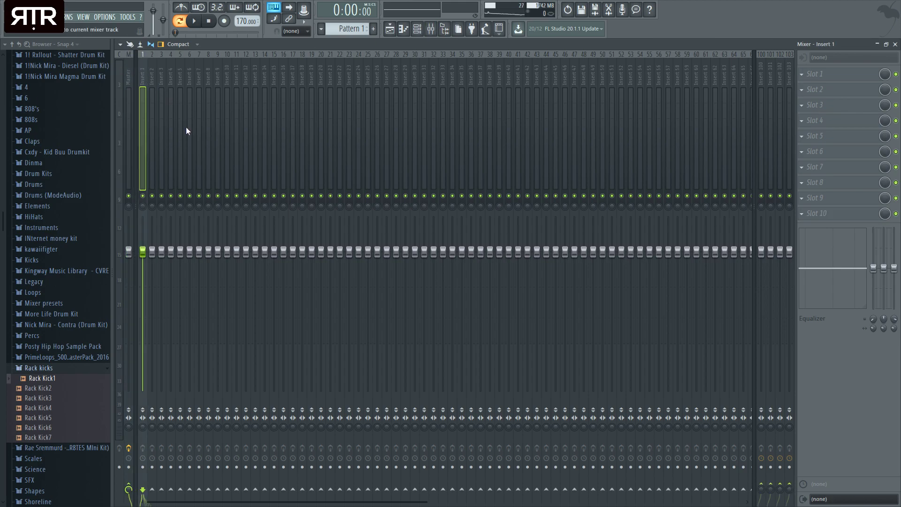
click(281, 138)
click(131, 257)
key(space)
key(space)
Pull all mixer insert faders down to minimum, bring only the Piano fader partway up, and play the pattern
key(ctrl+a)
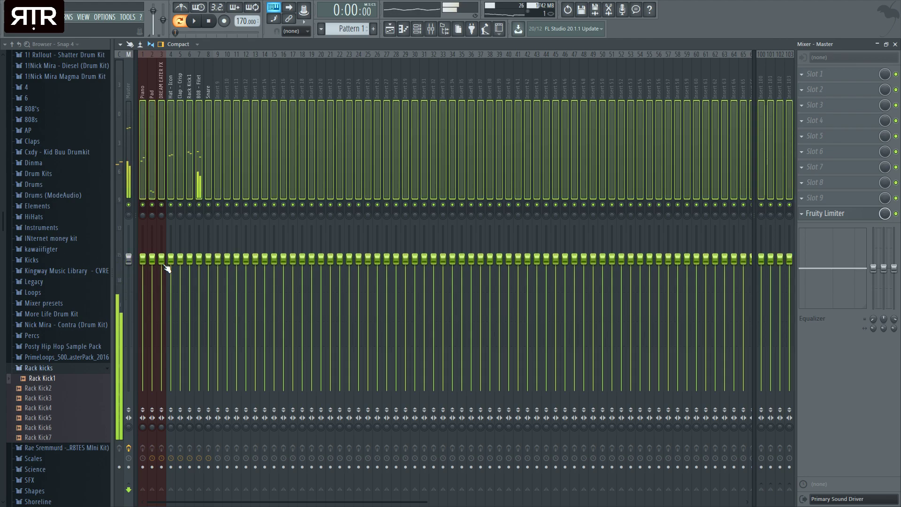
drag(142, 259, 142, 295)
click(142, 244)
key(space)
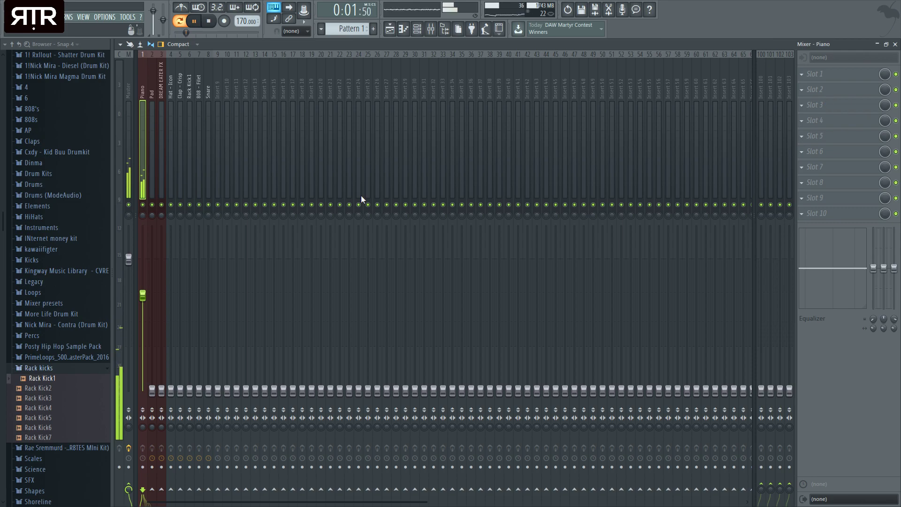
key(space)
Select the strigy channel in the channel rack and route it to mixer Insert 9
click(895, 44)
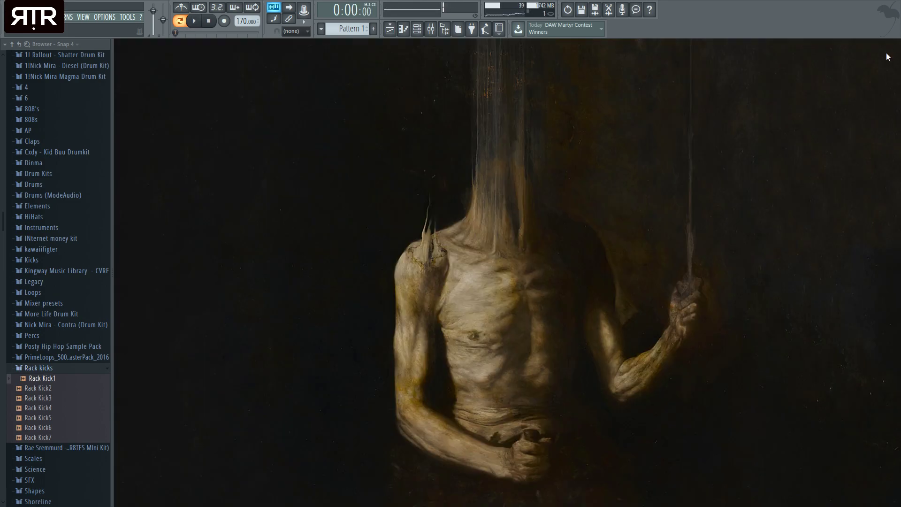
click(431, 29)
click(428, 31)
click(405, 31)
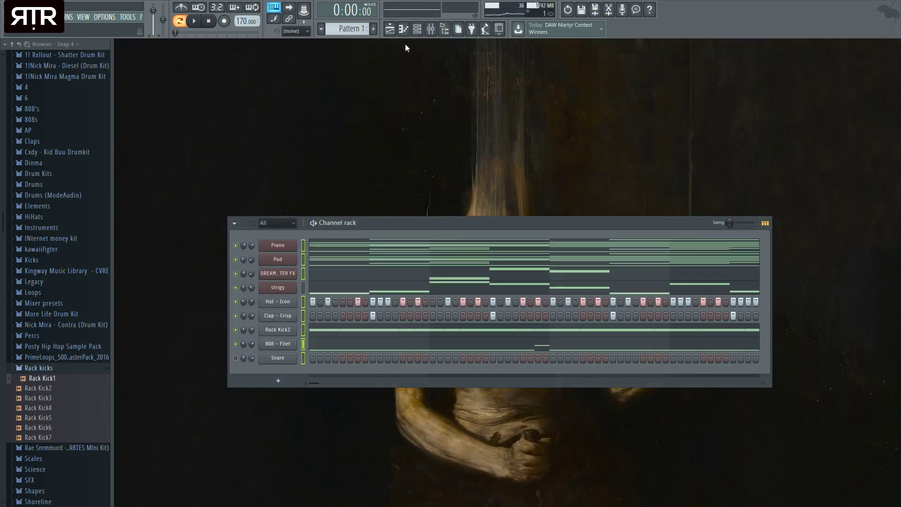
click(290, 288)
click(250, 295)
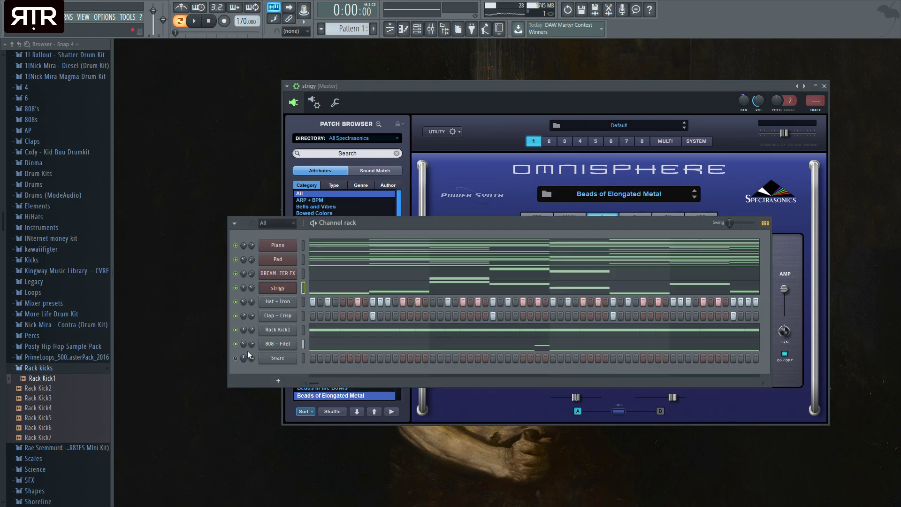
click(290, 294)
key(F9)
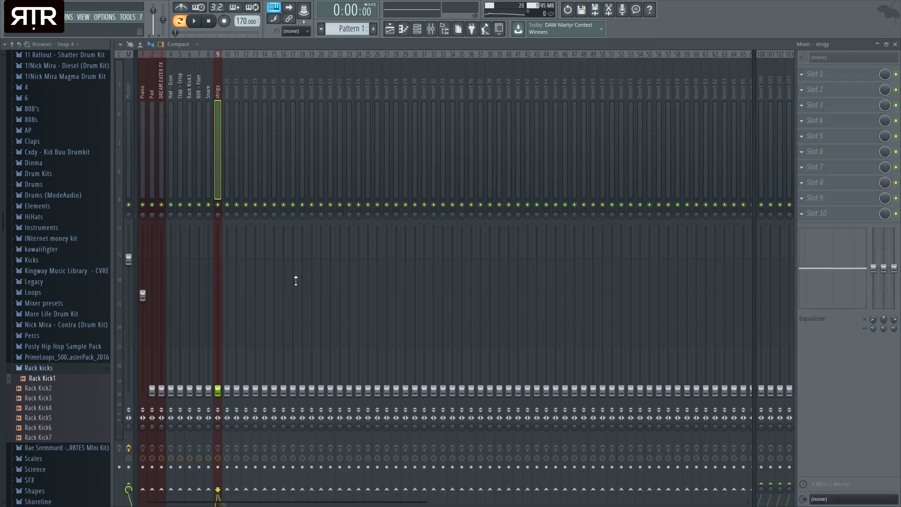
Raise the Piano fader to its default level and load Fruity parametric EQ 2 into slot 1 of its track
drag(143, 294, 143, 258)
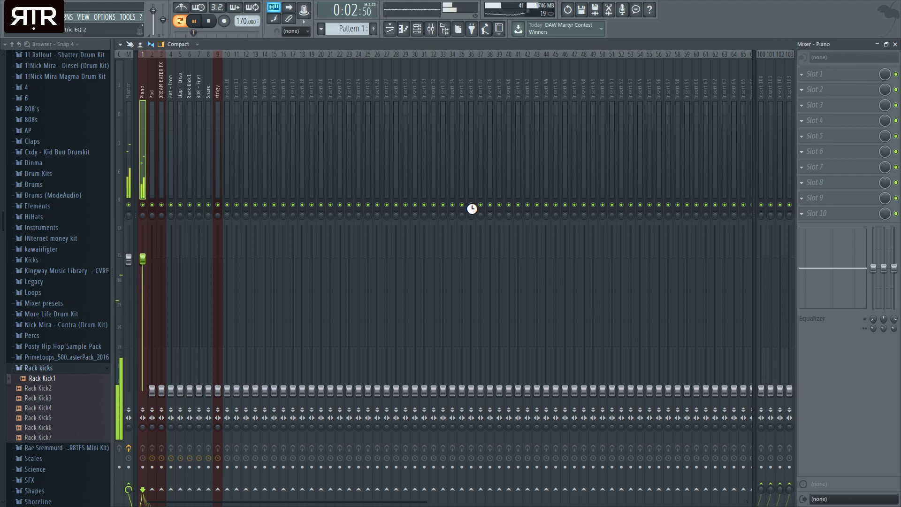
key(space)
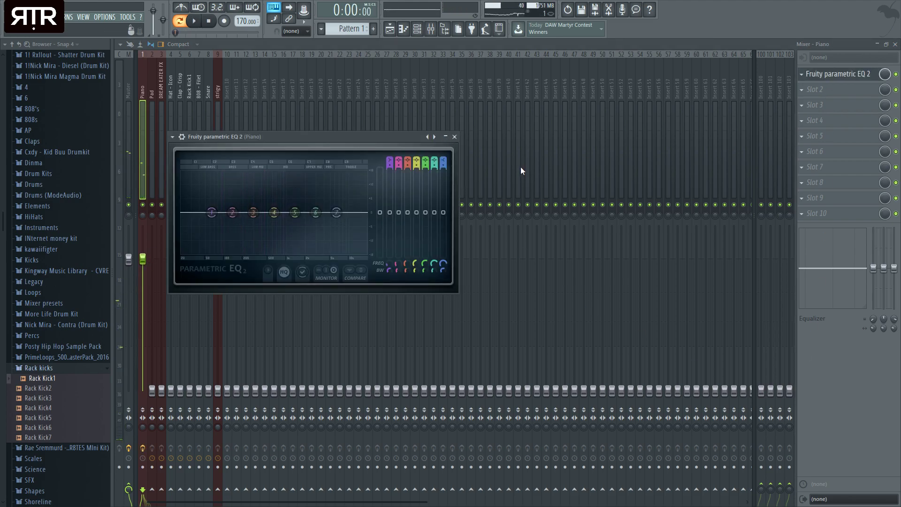
Shape the Piano's EQ with a high-pass cut on band 1 and a low-pass cut on band 7 during playback
click(434, 136)
drag(364, 221, 299, 212)
key(space)
drag(193, 214, 197, 214)
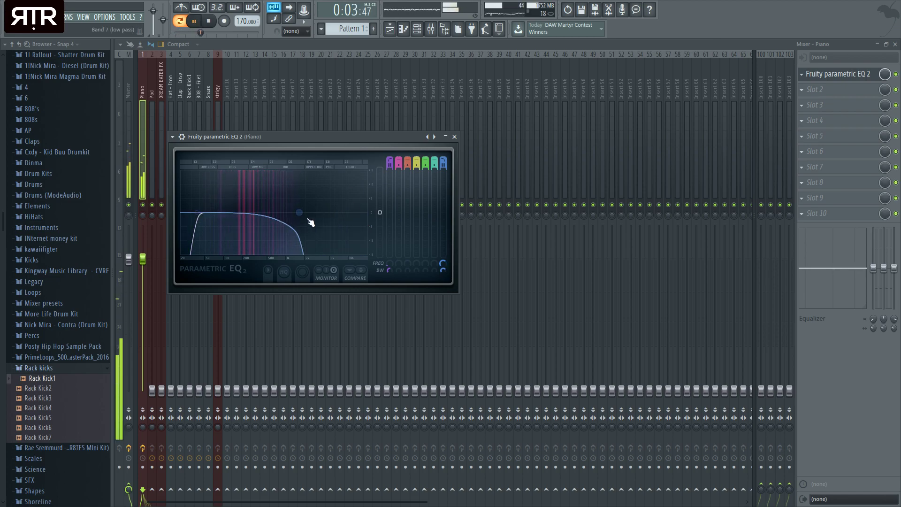
Close the Piano's EQ, raise the Piano fader slightly above its default level and pan the track slightly off-centre
click(454, 136)
drag(142, 257, 142, 247)
drag(143, 217, 143, 218)
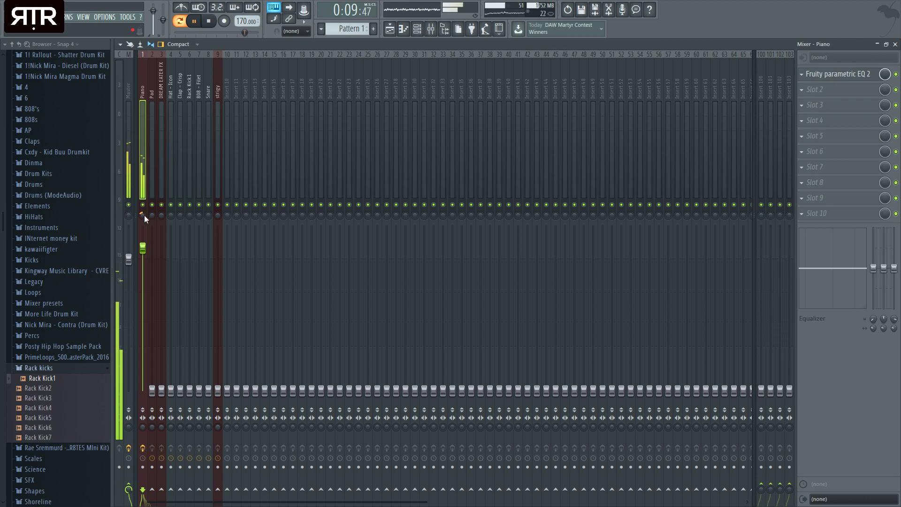
Raise the Pad fader partway and adjust the track's stereo separation, checking the balance during playback
click(152, 179)
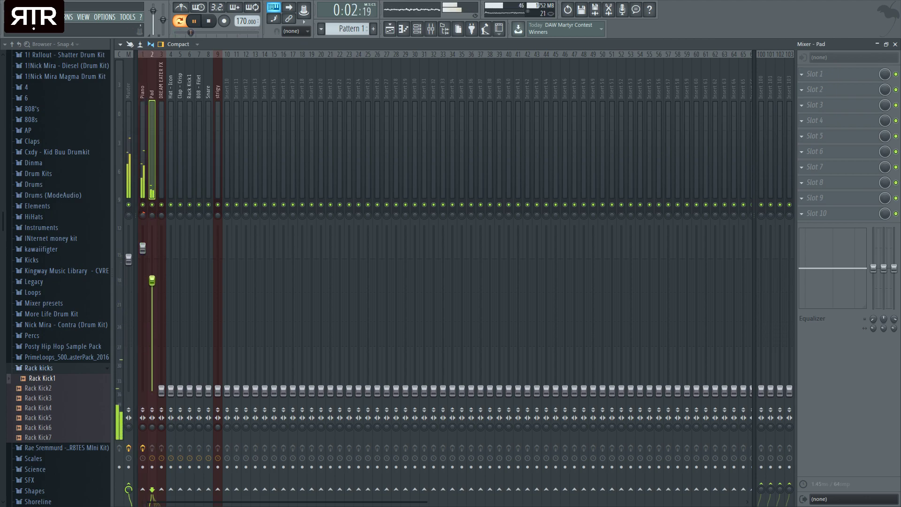
drag(152, 304, 151, 308)
key(space)
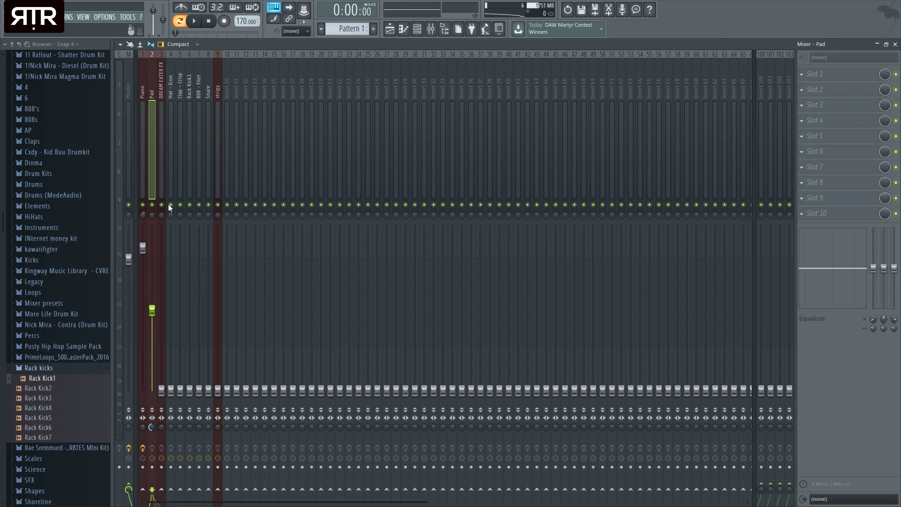
key(space)
drag(153, 314, 160, 302)
key(space)
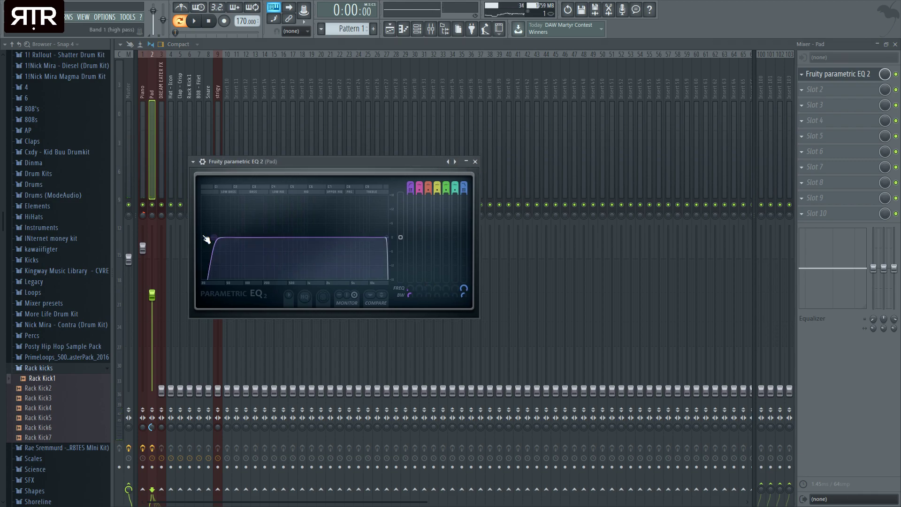
Shape the Pad's Fruity parametric EQ 2 with a high-pass cut on band 1 and a low-pass cut on band 7
drag(203, 237, 243, 237)
key(space)
drag(391, 238, 344, 237)
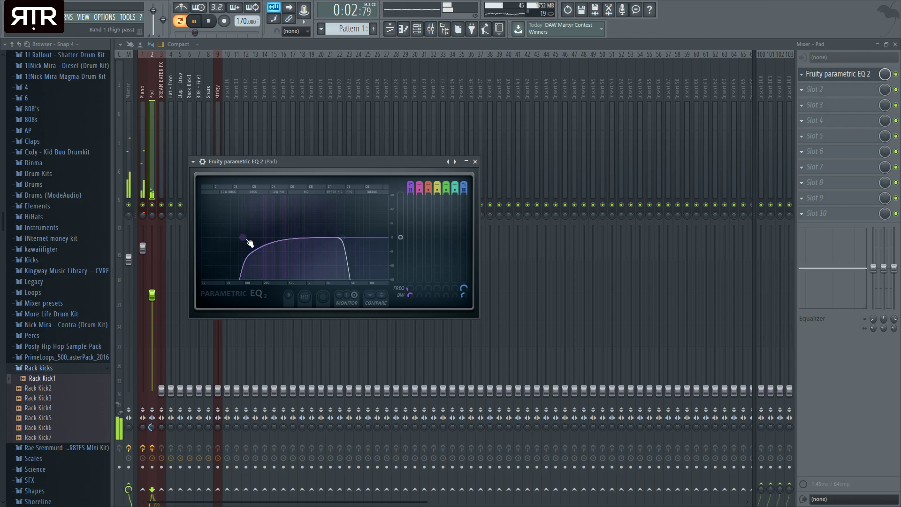
click(475, 161)
Raise the Pad fader close to its default level and pan the track slightly off-centre
drag(158, 291, 153, 270)
drag(152, 216, 152, 222)
drag(152, 272, 152, 262)
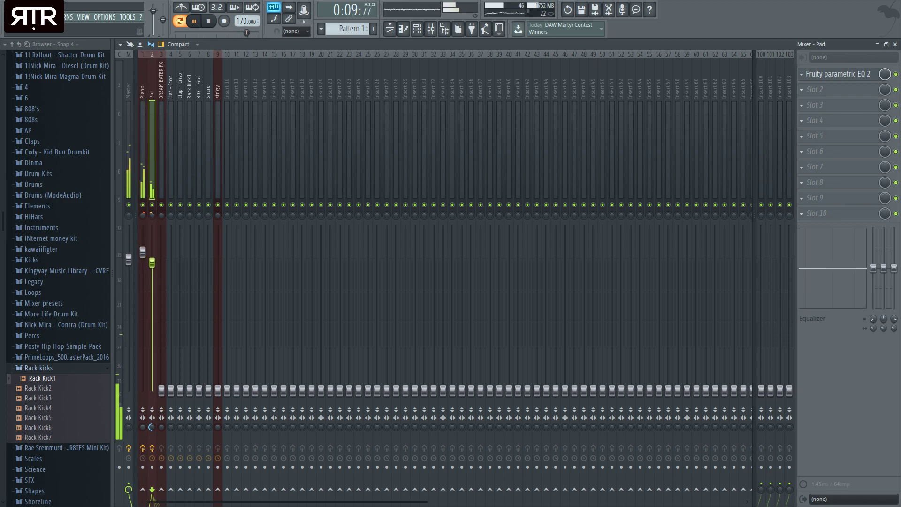
Raise the DREAM EATER FX fader partway and load Fruity parametric EQ 2 with high-pass and low-pass bands into slot 1
click(163, 164)
key(space)
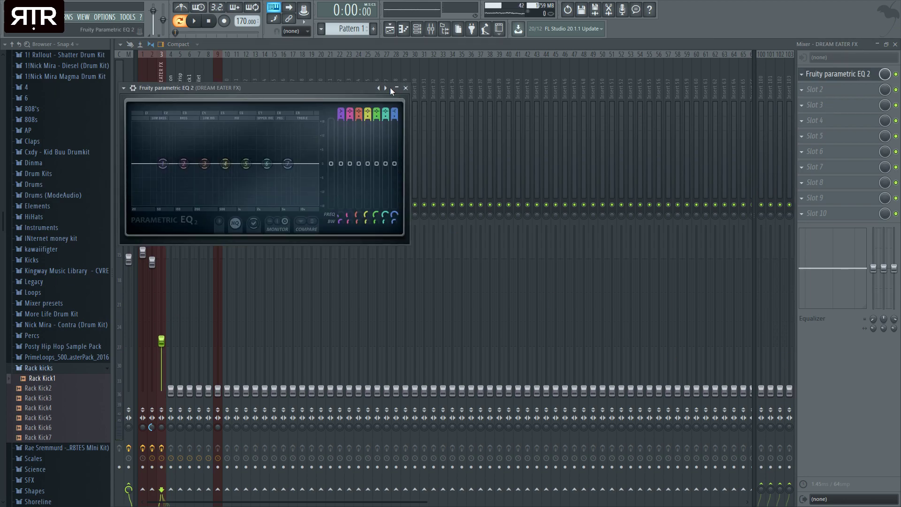
drag(391, 89, 387, 90)
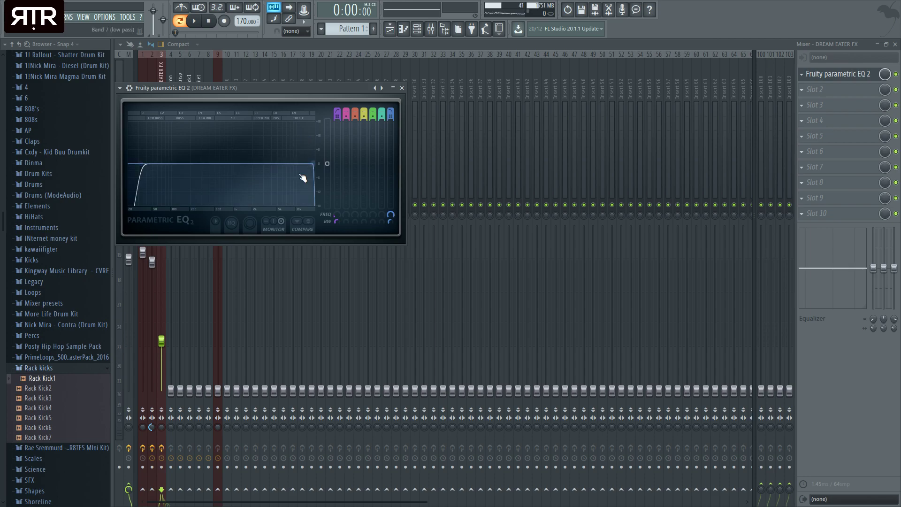
key(space)
drag(345, 90, 515, 82)
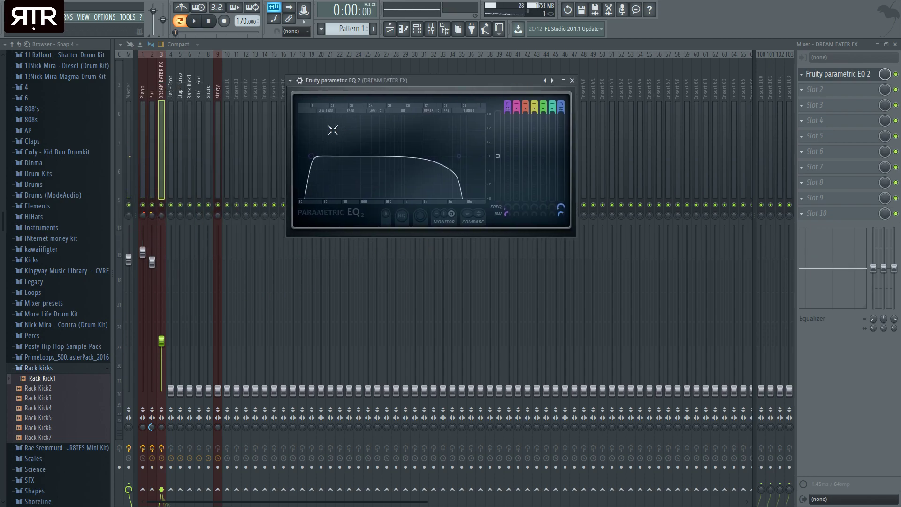
Cut the low end of DREAM EATER FX with a high band 1 high-pass, open up band 7, and raise its fader well above default
drag(459, 156, 440, 156)
drag(312, 156, 316, 156)
drag(441, 156, 486, 156)
drag(312, 156, 399, 156)
key(space)
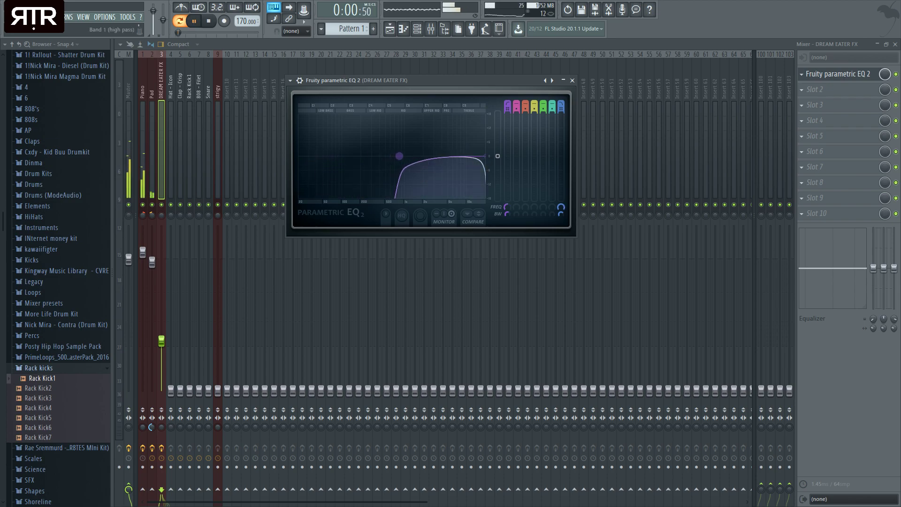
drag(162, 341, 162, 226)
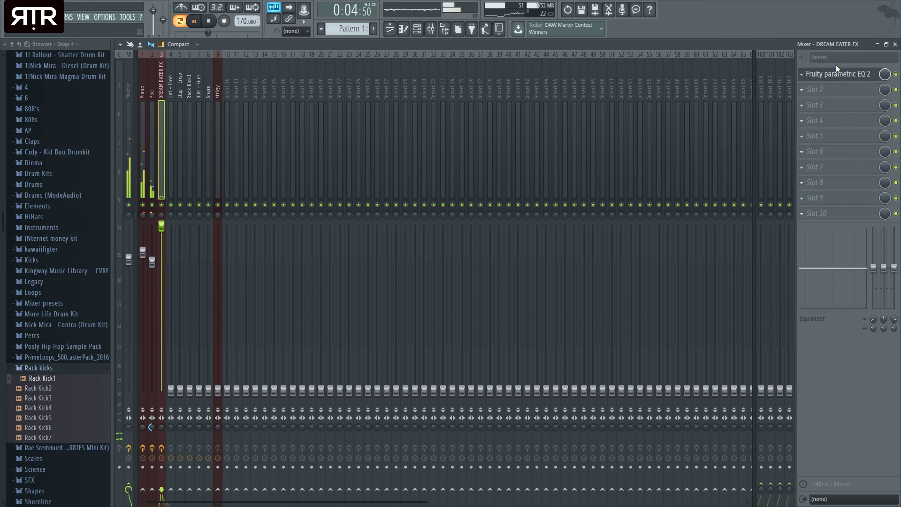
click(895, 44)
click(250, 268)
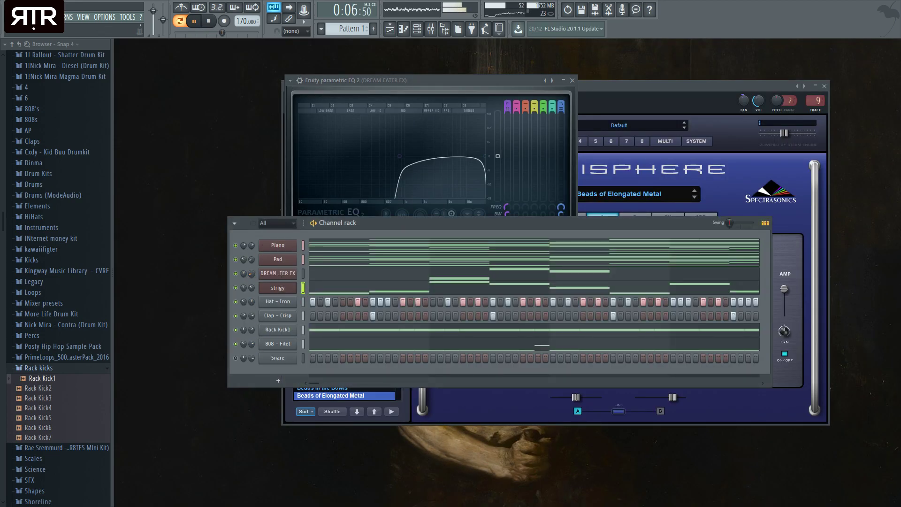
click(431, 28)
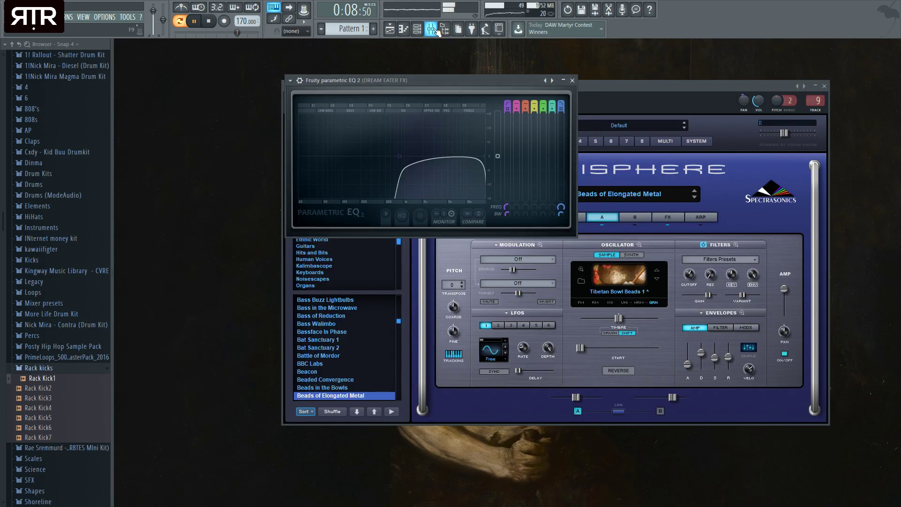
Load Backmask into slot 2 of the Piano track and turn down the slot's mix level
click(145, 187)
key(space)
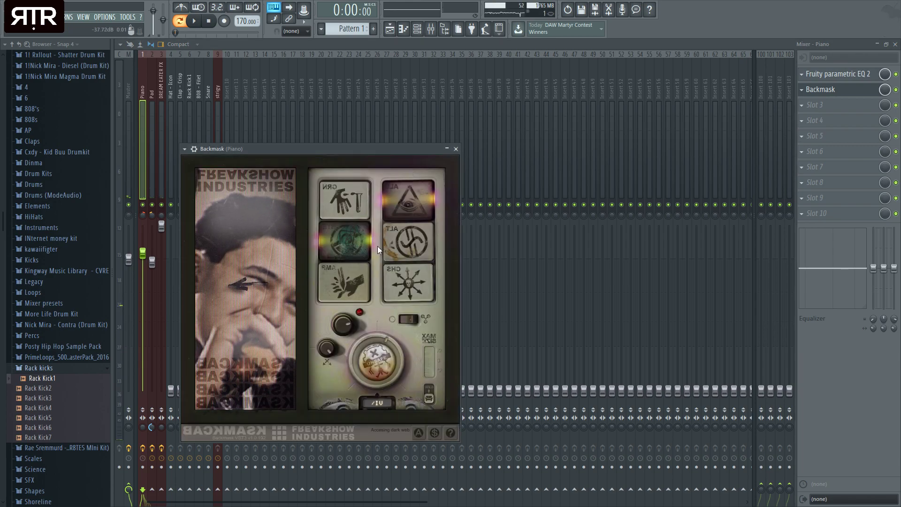
click(885, 90)
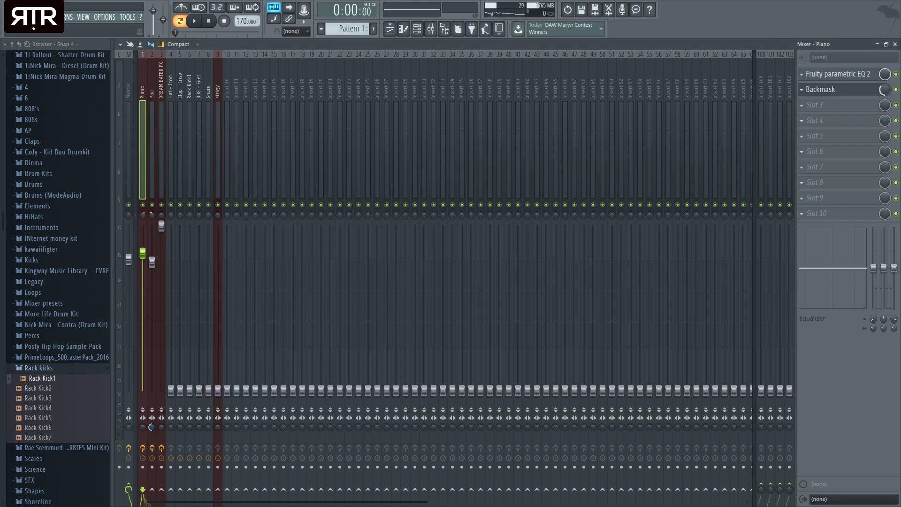
key(space)
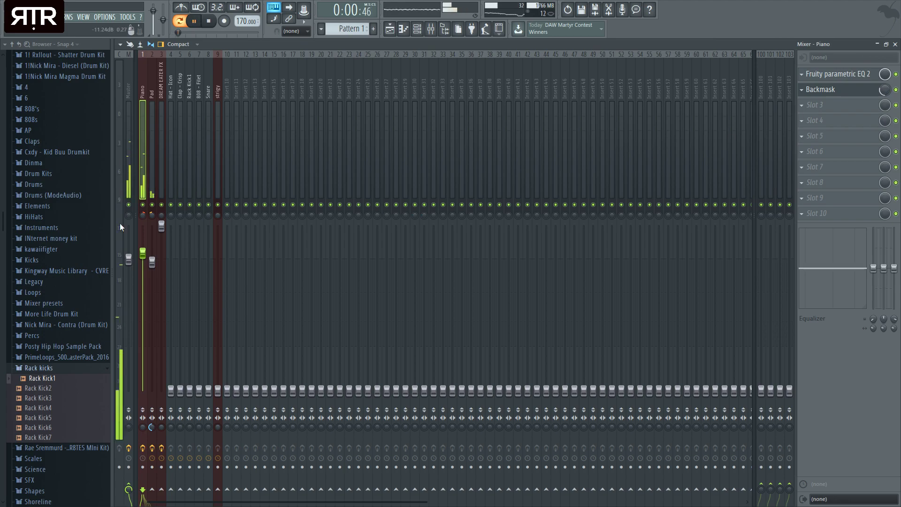
Fine-tune the DREAM EATER FX and Pad faders and lower both the high-pass and low-pass cutoffs in the Pad's EQ
click(161, 244)
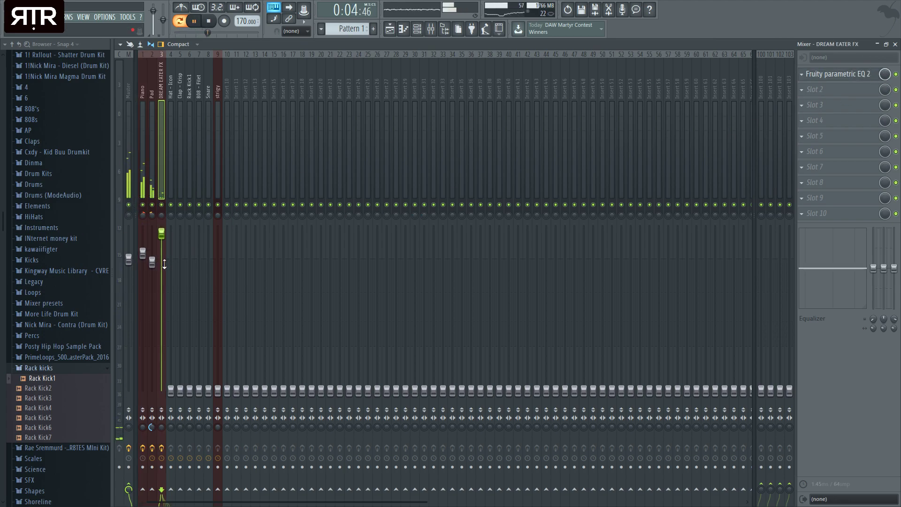
click(152, 291)
click(833, 73)
drag(339, 237, 315, 237)
drag(243, 237, 228, 238)
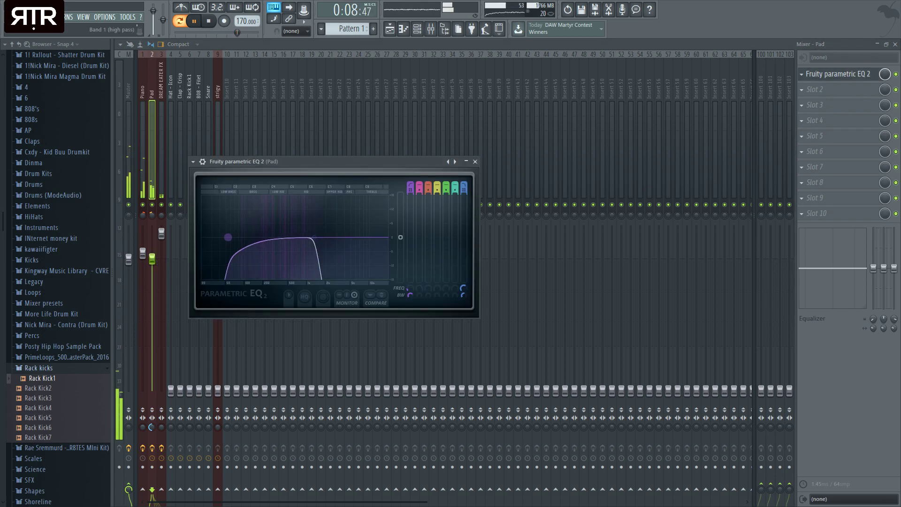
click(474, 161)
Raise the Hat - Icon fader partway during playback and stop the pattern
click(162, 192)
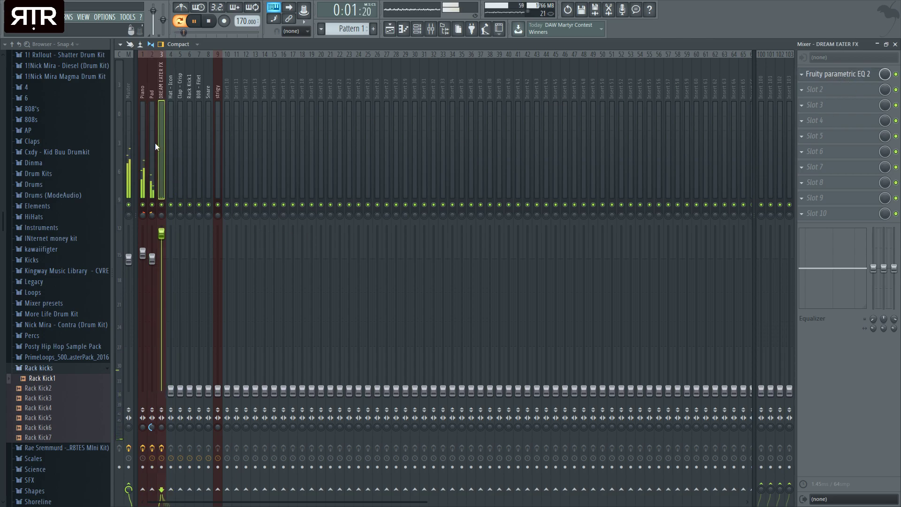
click(170, 144)
drag(171, 384, 171, 292)
key(space)
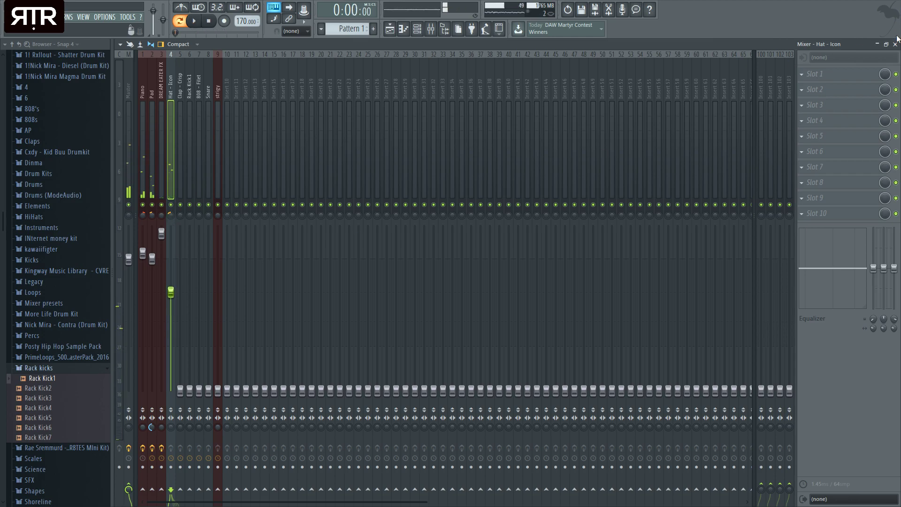
Enable the Hat - Icon channel's volume envelope and shorten it with minimum attack, hold and sustain and a very short decay
click(896, 44)
click(417, 29)
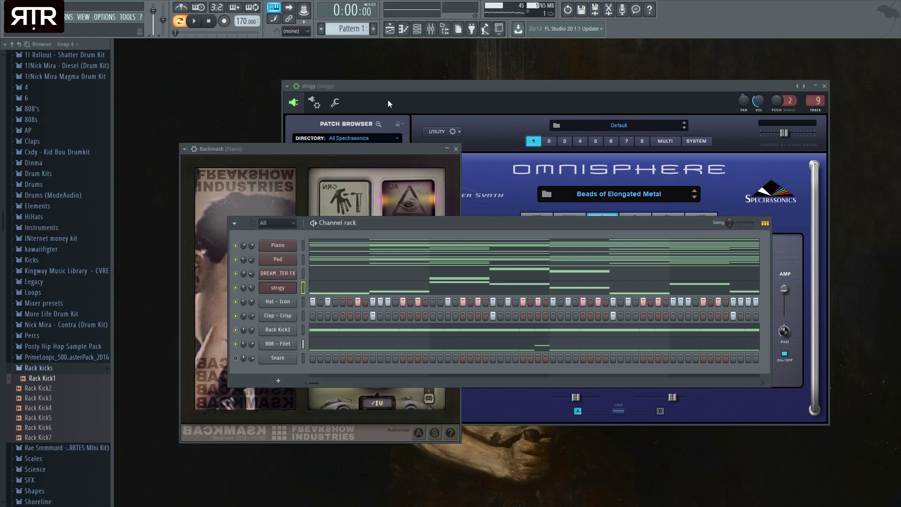
click(278, 301)
click(175, 128)
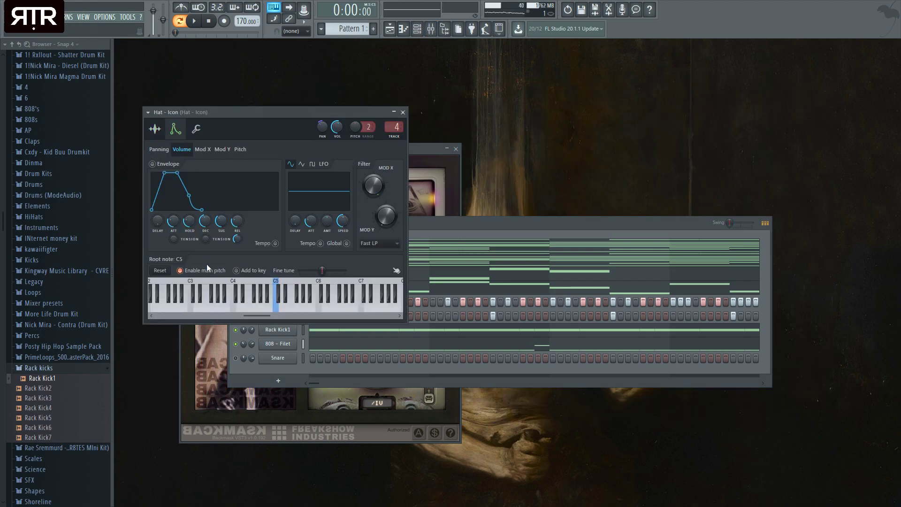
click(155, 128)
click(488, 236)
click(280, 304)
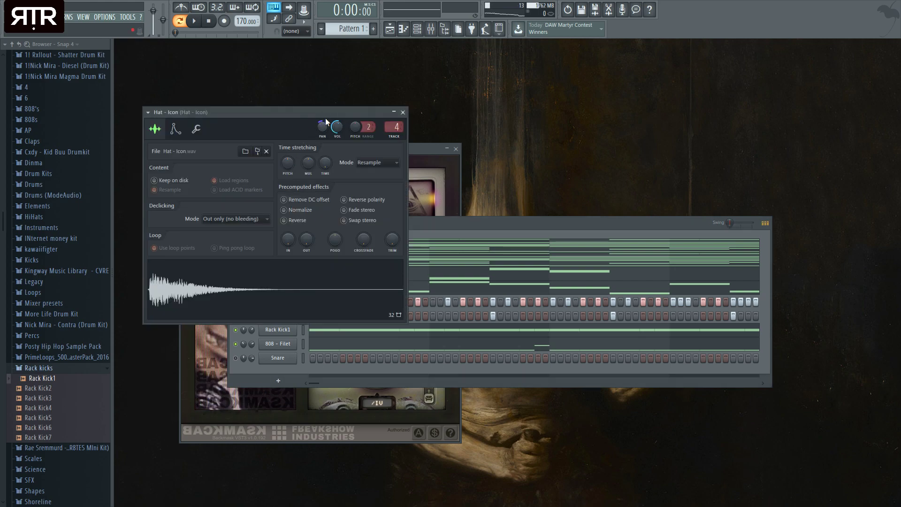
drag(231, 112, 234, 157)
click(177, 176)
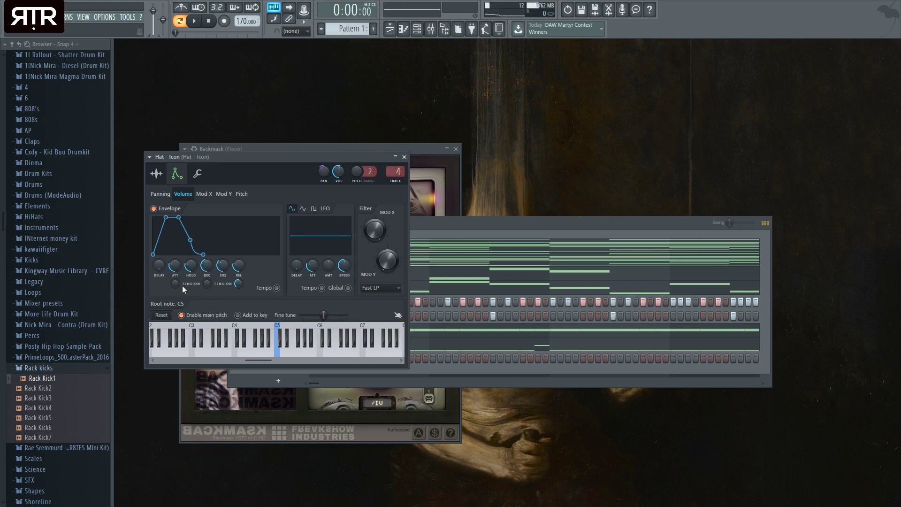
drag(238, 266, 207, 276)
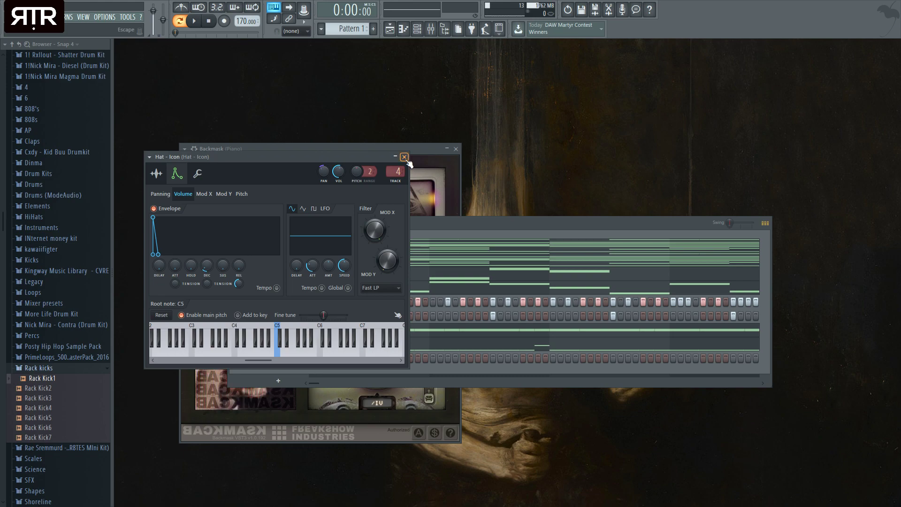
click(197, 174)
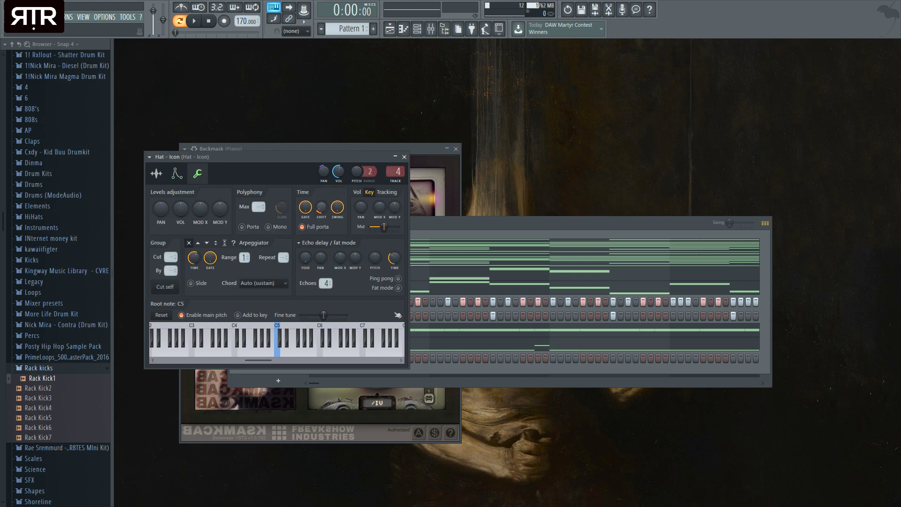
click(404, 157)
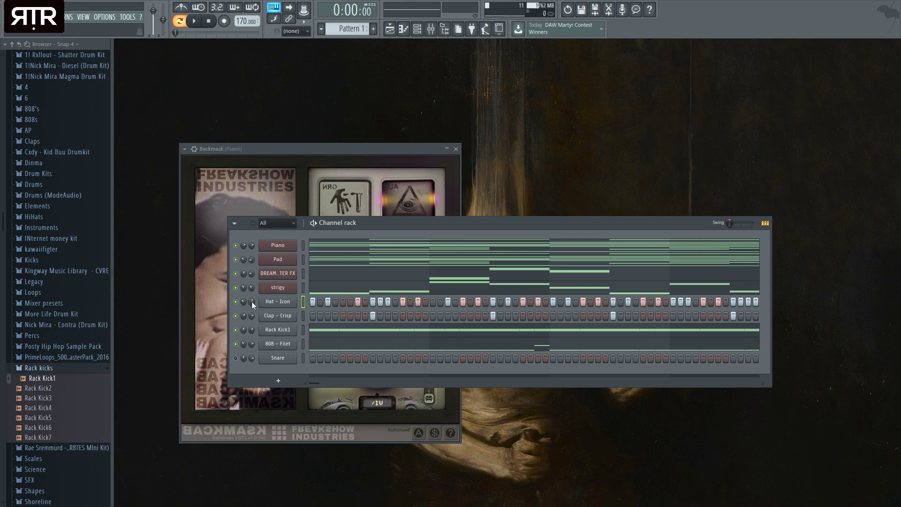
Play the pattern, close the Backmask window and raise the Hat - Icon fader slightly in the mixer
key(space)
click(456, 149)
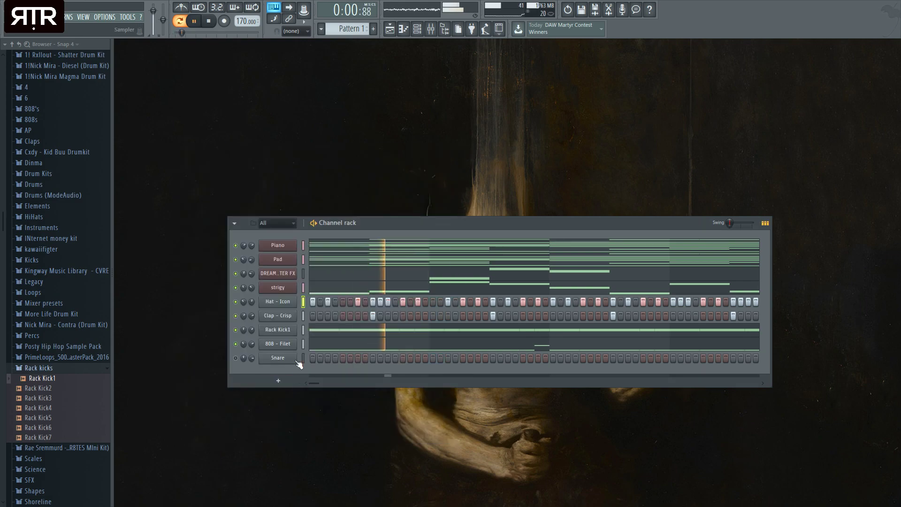
click(433, 31)
drag(171, 291, 171, 280)
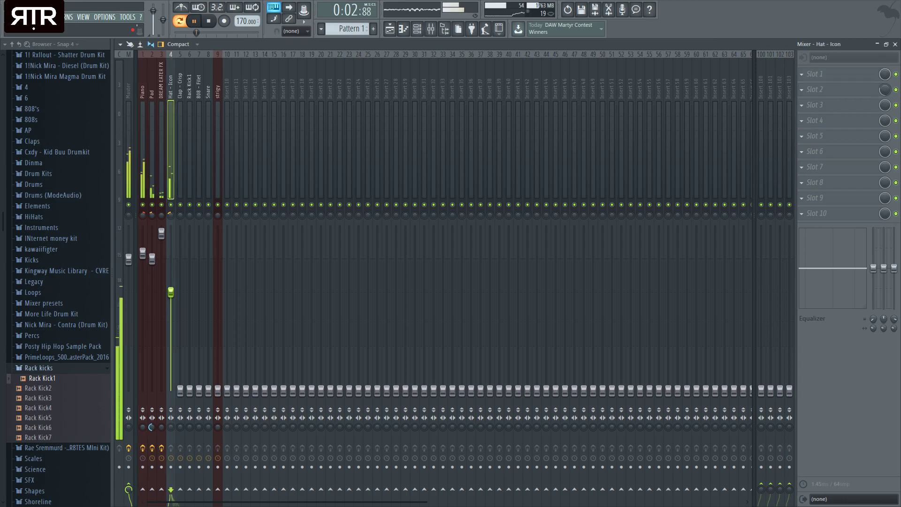
Raise the Clap - Crisp fader to just below its default level and check the Master level during playback
click(181, 135)
drag(186, 390, 187, 266)
click(131, 214)
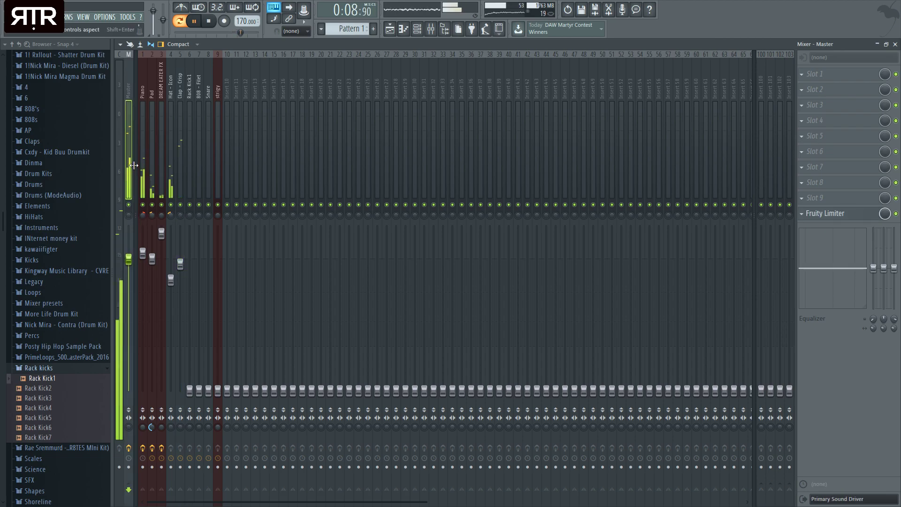
key(space)
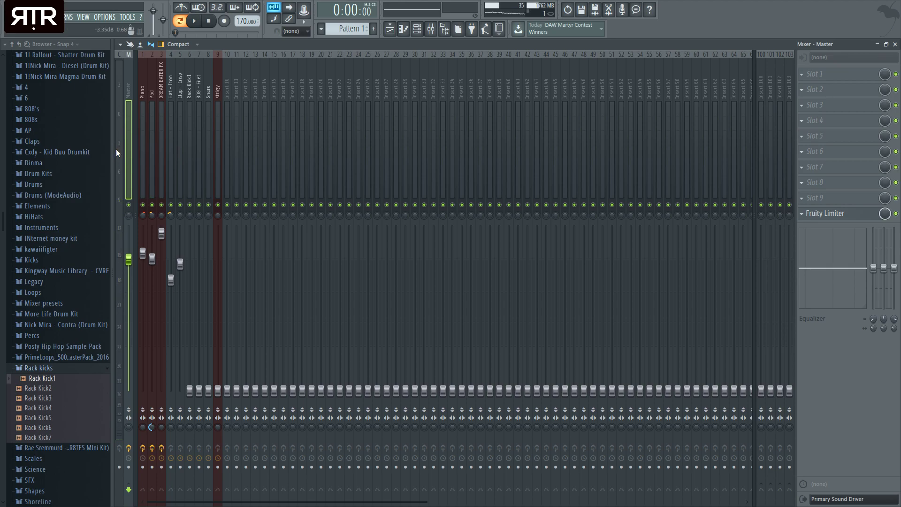
Nudge the Clap - Crisp fader up to its default level while comparing against the Master meter during playback
key(space)
key(space)
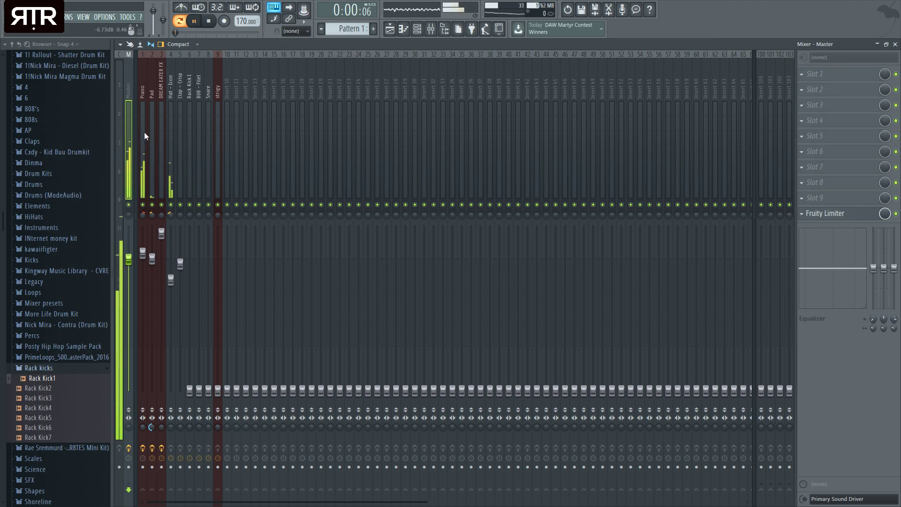
key(space)
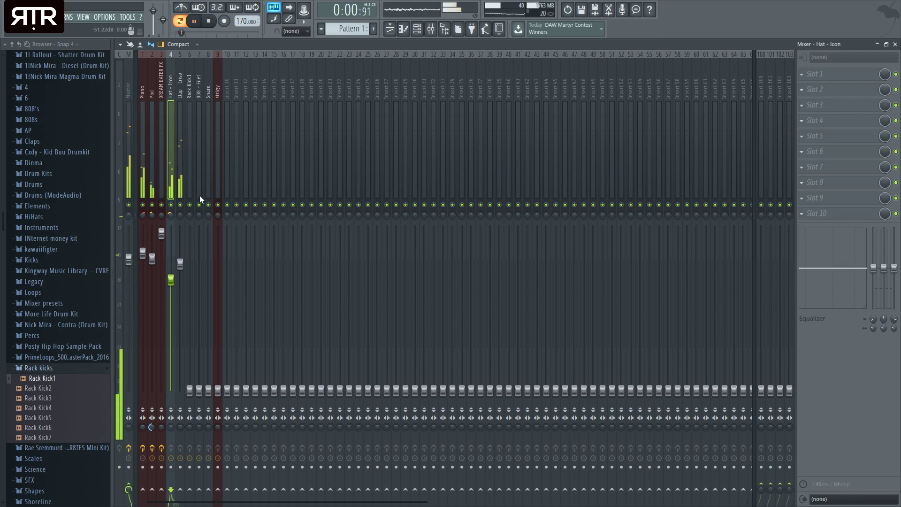
drag(182, 270, 183, 266)
click(128, 174)
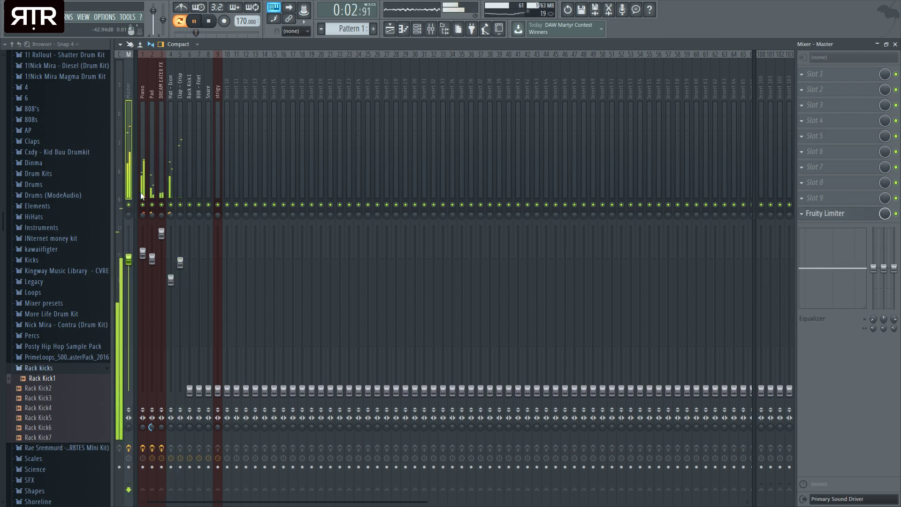
drag(181, 262, 180, 258)
key(space)
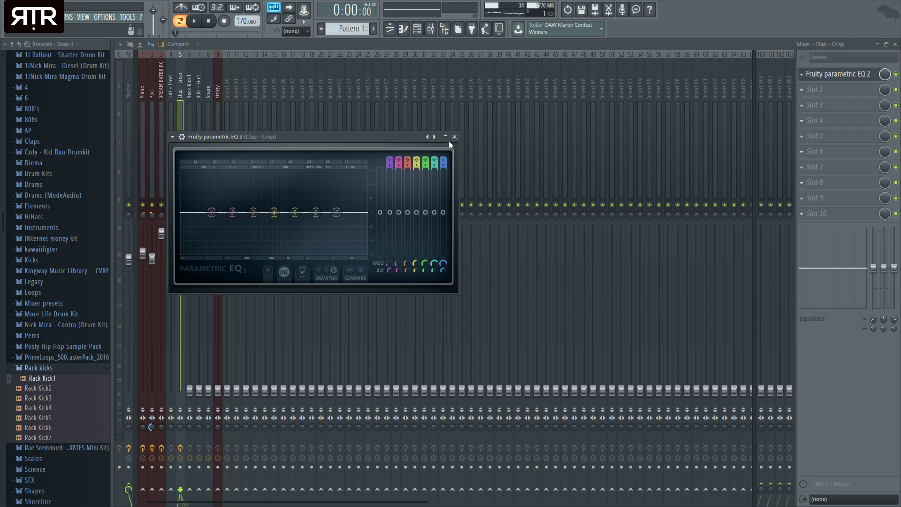
Cut the low end of Clap - Crisp in Fruity parametric EQ 2 with a band 1 high-pass moved up to the mid frequencies
click(434, 137)
scroll(194, 214, up, 3)
drag(194, 213, 279, 208)
key(space)
key(space)
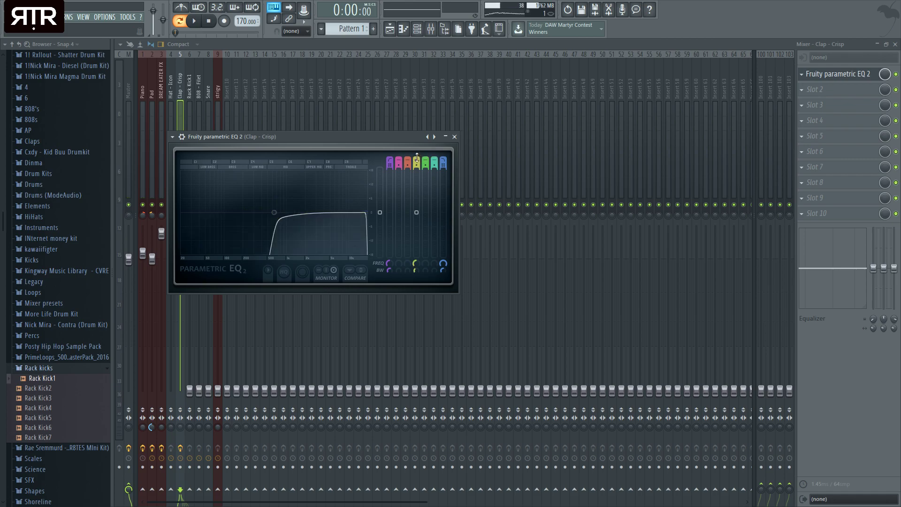
Boost an upper-frequency band in the Clap - Crisp track's Fruity parametric EQ 2 and close the EQ
drag(274, 212, 334, 205)
key(space)
key(space)
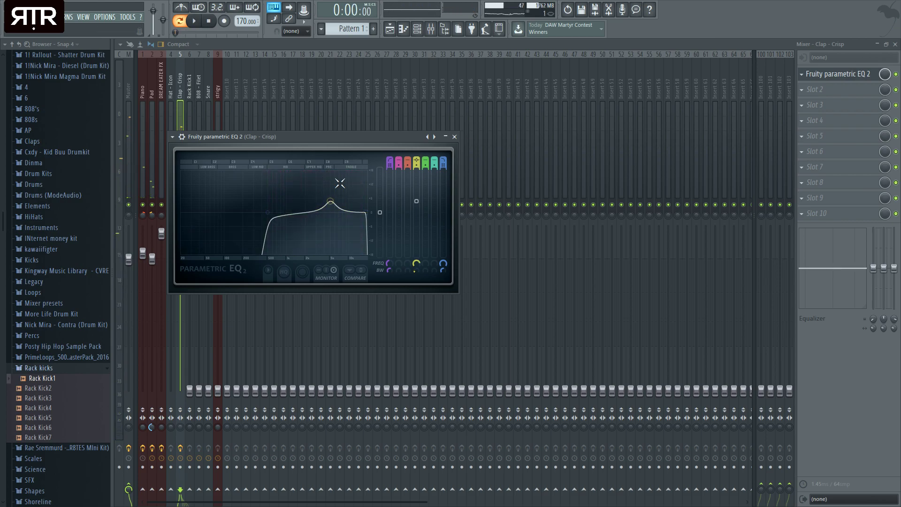
drag(331, 200, 332, 199)
click(454, 137)
Lower the Clap - Crisp mixer fader to about the height of the Hat - Icon fader while auditioning the pattern
key(space)
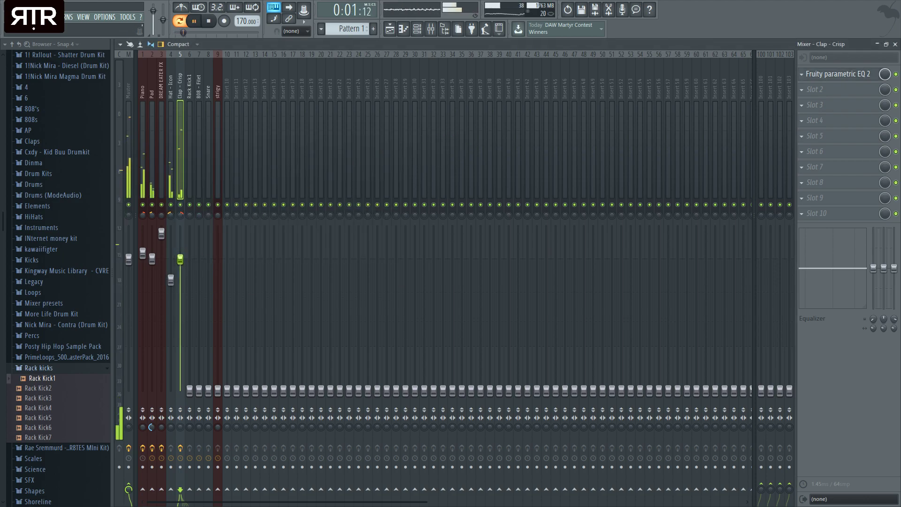
click(132, 208)
key(space)
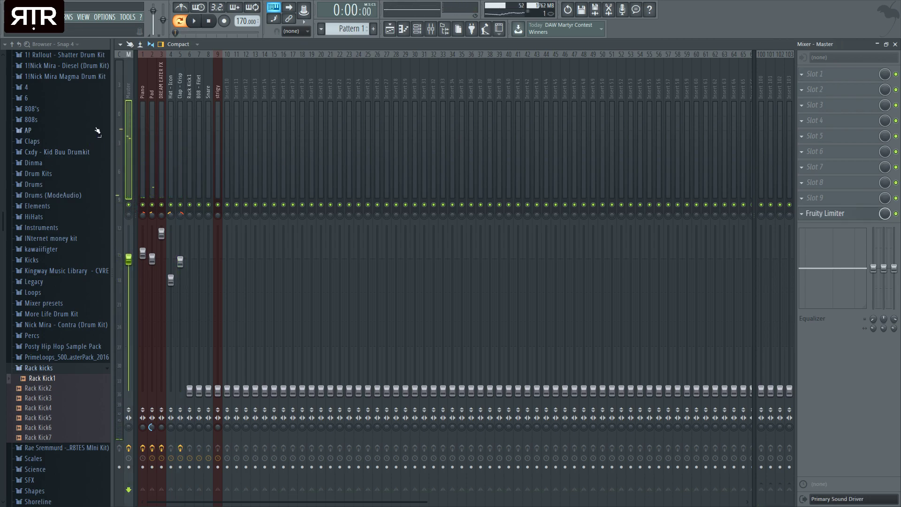
click(121, 130)
click(176, 92)
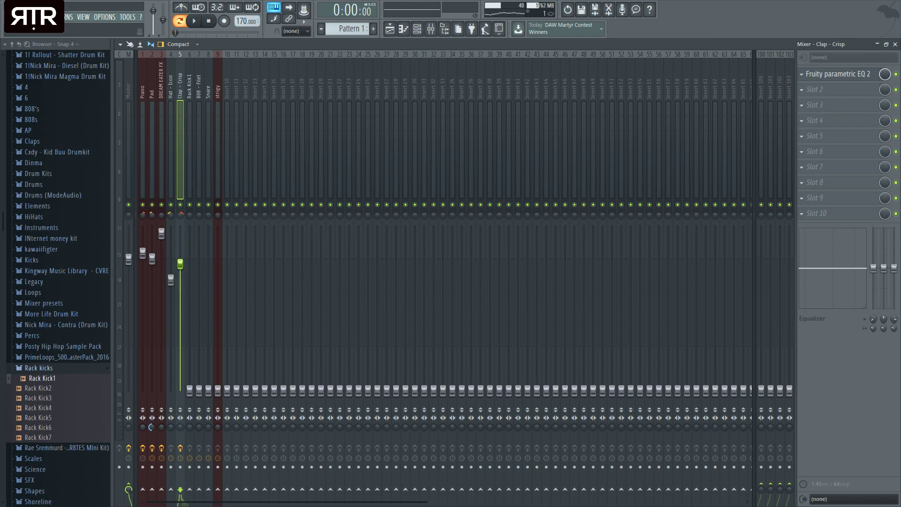
scroll(135, 184, down, 2)
scroll(131, 167, up, 2)
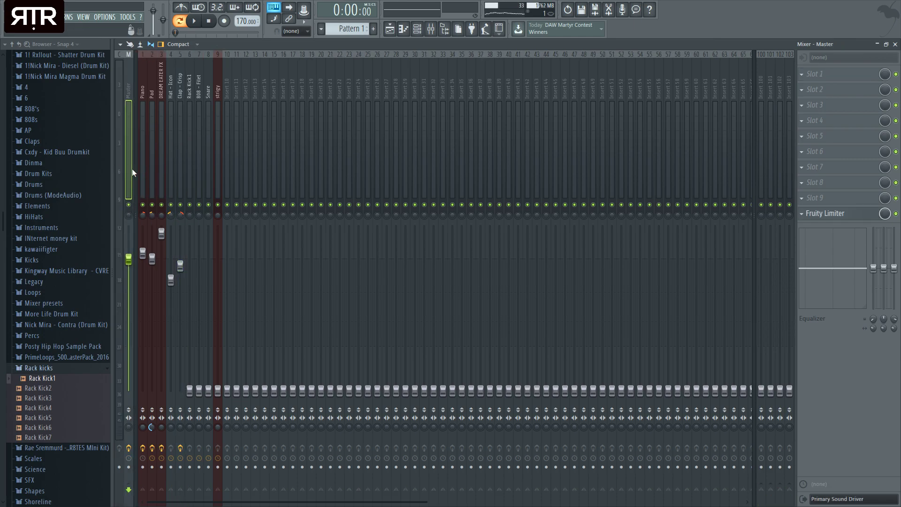
drag(180, 267, 180, 277)
key(space)
click(126, 168)
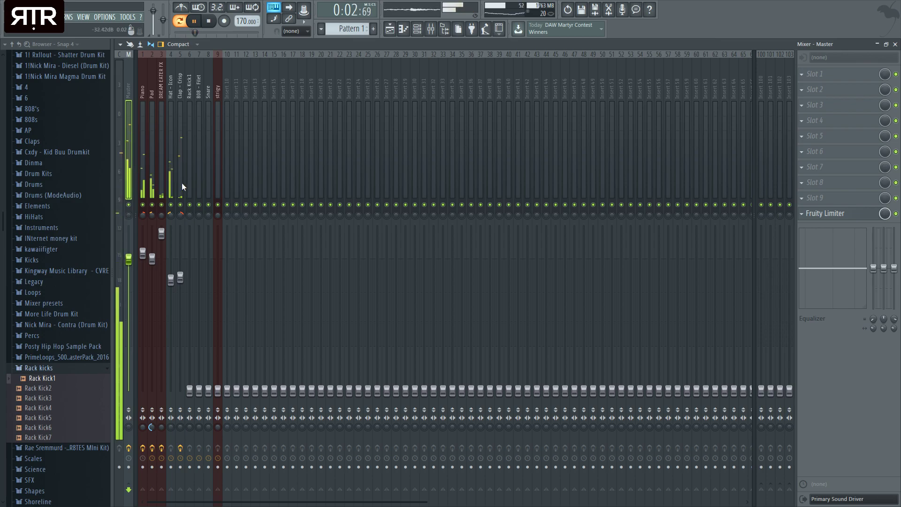
Turn the Rack Kick1 track's stereo separation toward mono and raise its fader nearly to maximum, auditioning the result
click(191, 155)
key(space)
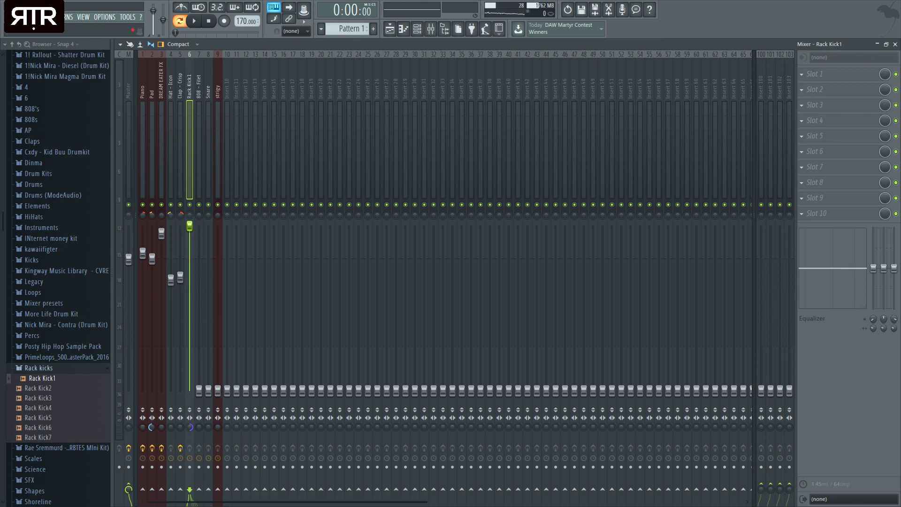
key(space)
drag(189, 231, 189, 227)
drag(180, 277, 180, 278)
key(space)
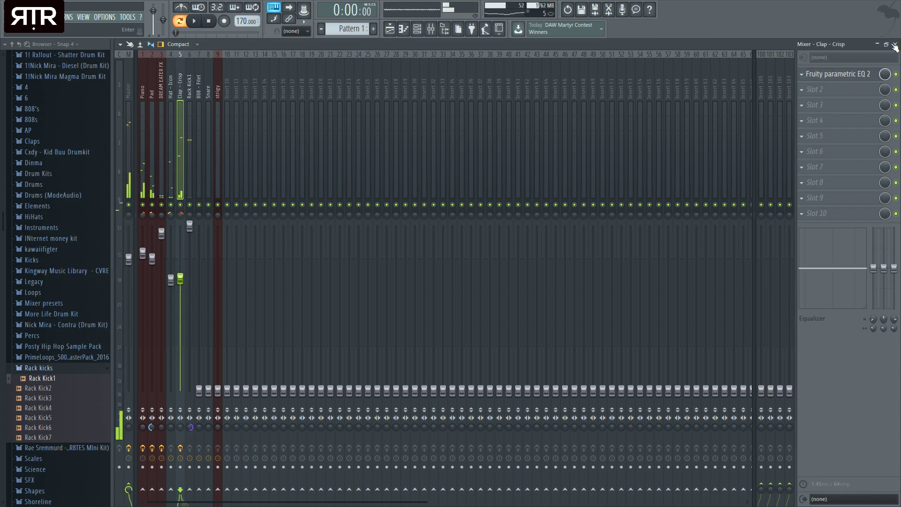
Audition the pattern and lower the Rack Kick1 mixer fader slightly
click(894, 45)
key(space)
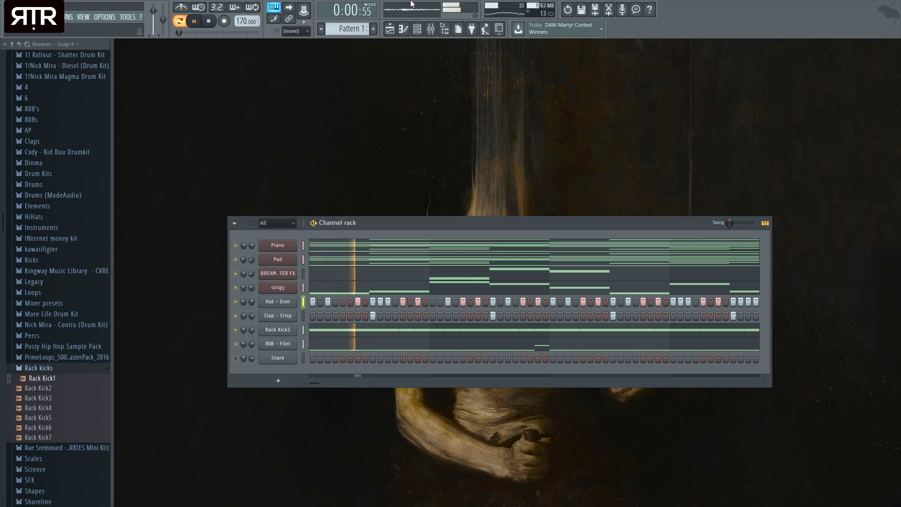
key(space)
click(418, 30)
click(431, 29)
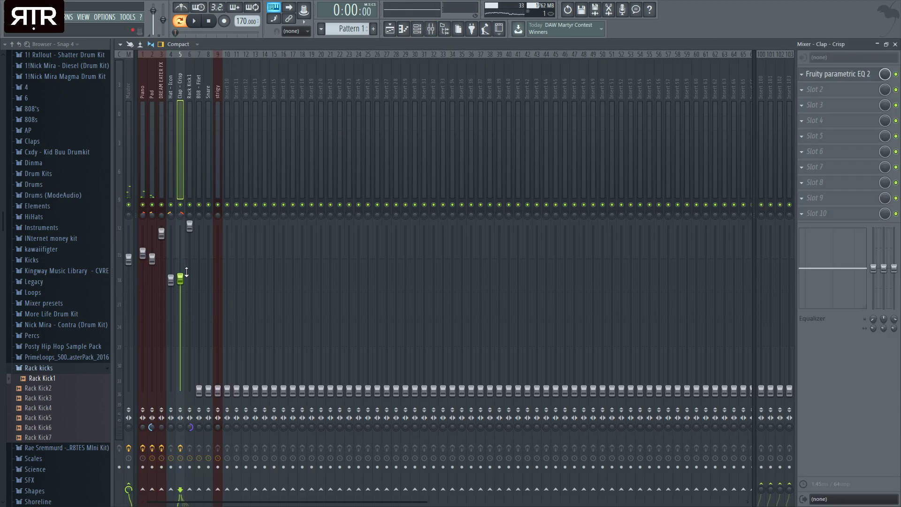
drag(191, 233, 191, 228)
key(space)
key(space)
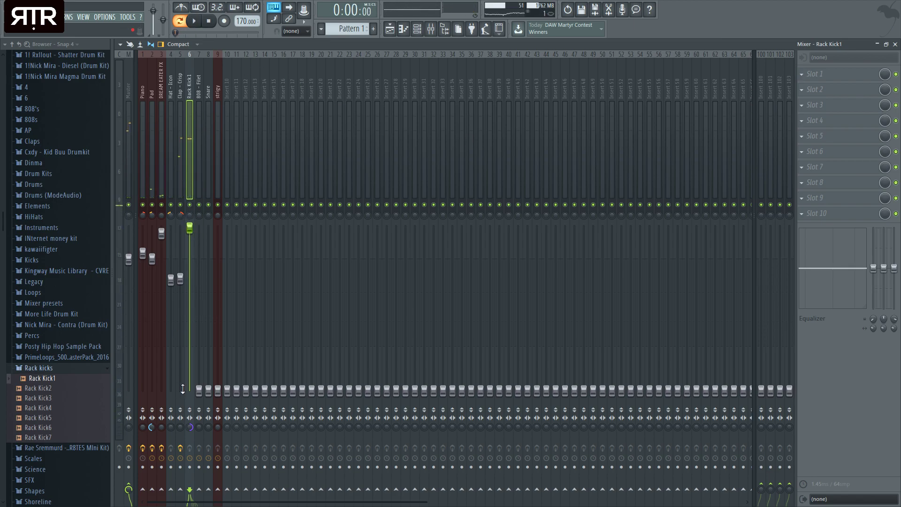
Add a Fruity Limiter to the Hat - Icon track and sidechain the Rack Kick1 track to it
click(173, 127)
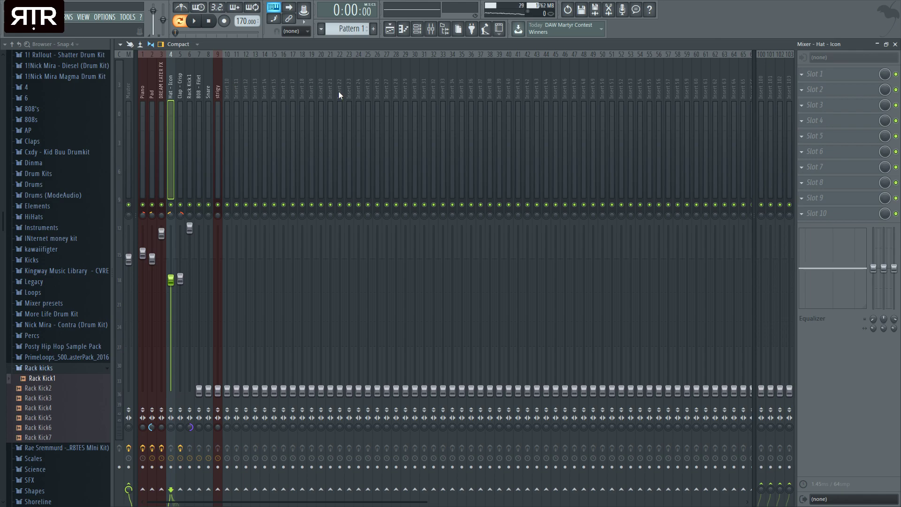
click(190, 169)
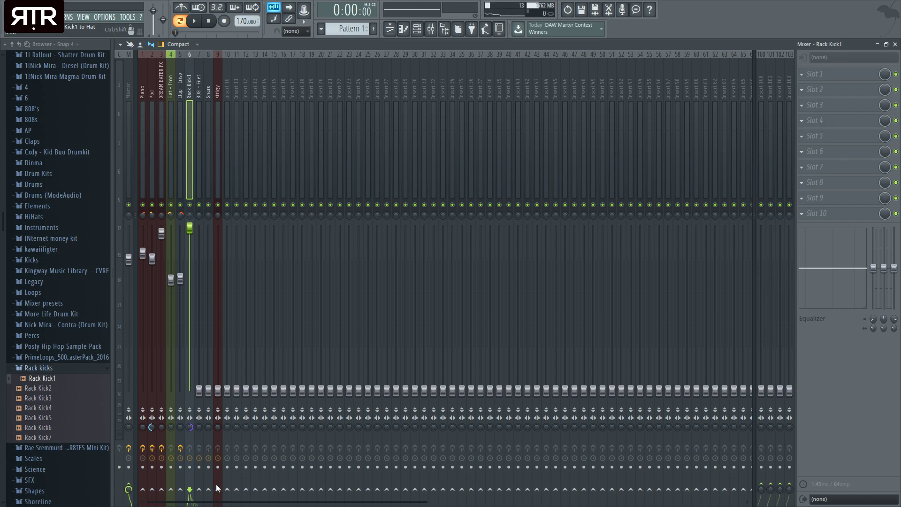
click(171, 61)
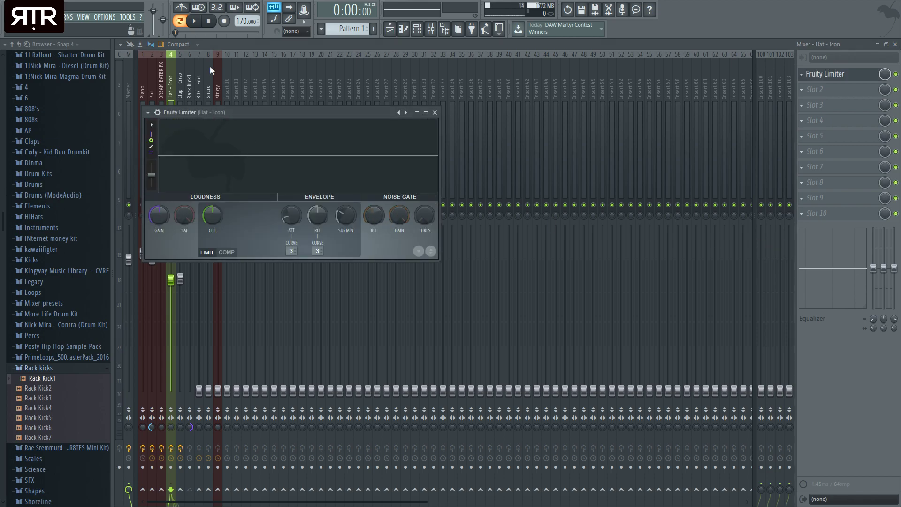
drag(239, 115, 362, 228)
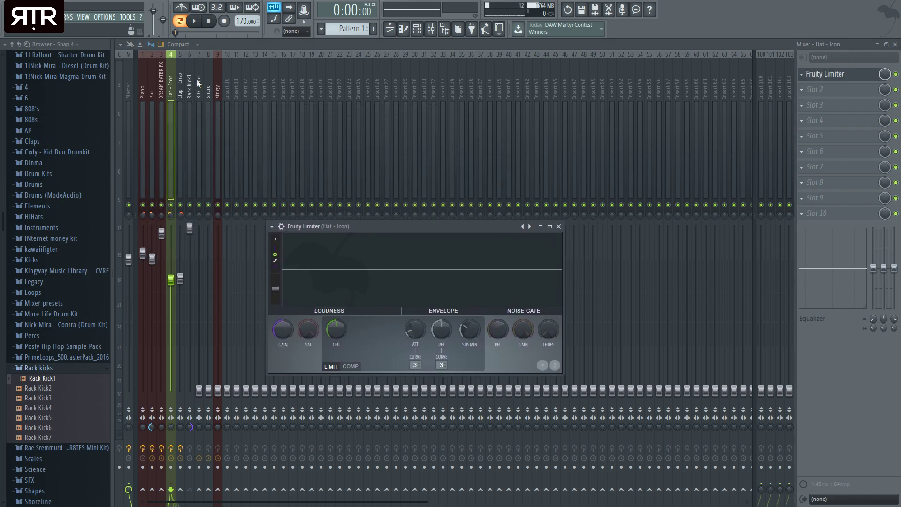
click(187, 98)
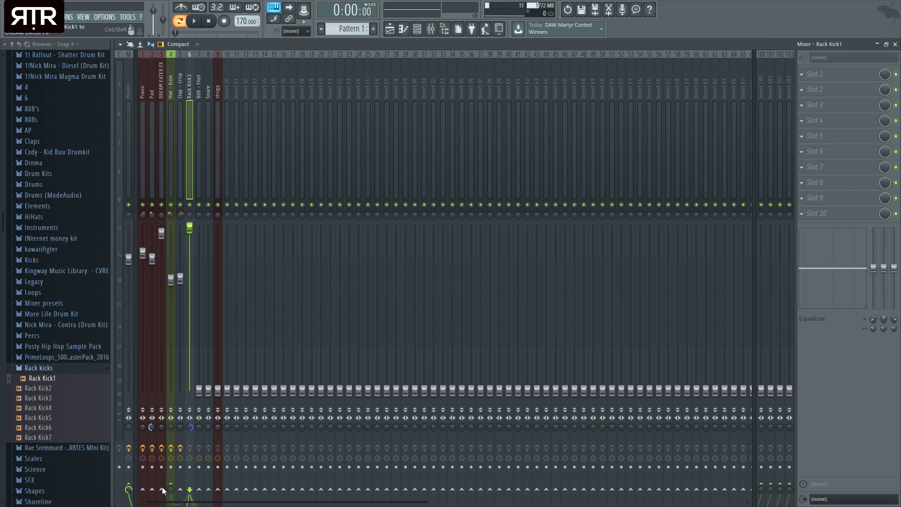
click(169, 89)
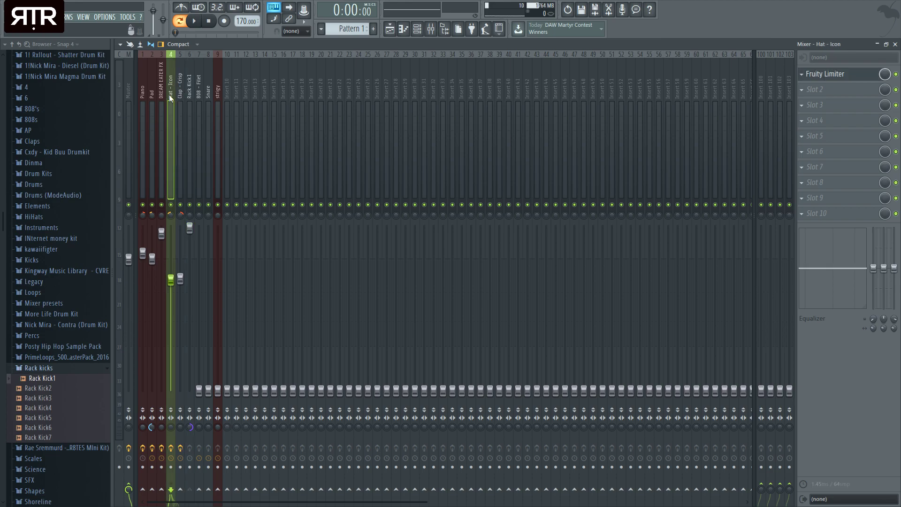
Switch the Hat - Icon track's Fruity Limiter to compressor mode and set its sidechain input to 1
click(828, 75)
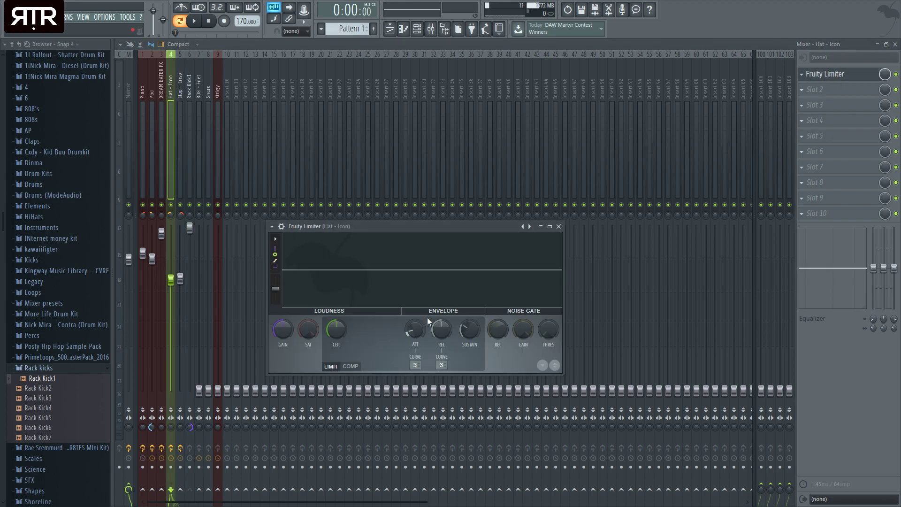
click(350, 366)
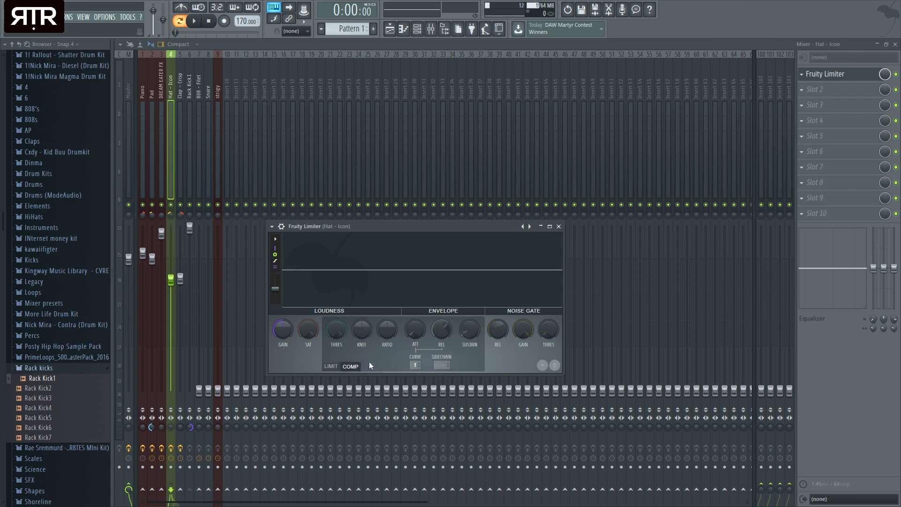
click(348, 370)
click(352, 369)
click(356, 367)
click(349, 367)
click(346, 366)
click(350, 366)
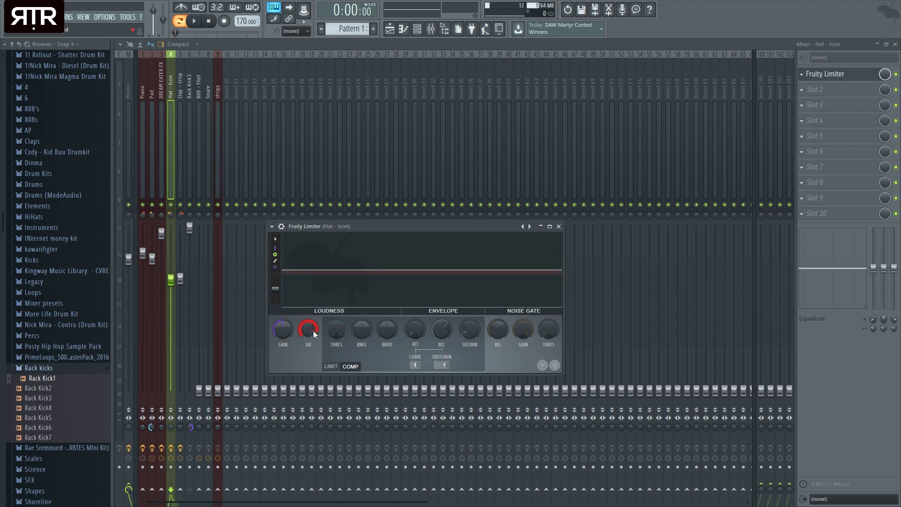
Lower the hat compressor's threshold and increase its ratio, compensating by raising the Hat - Icon fader to the Pad fader's height
drag(337, 331, 338, 360)
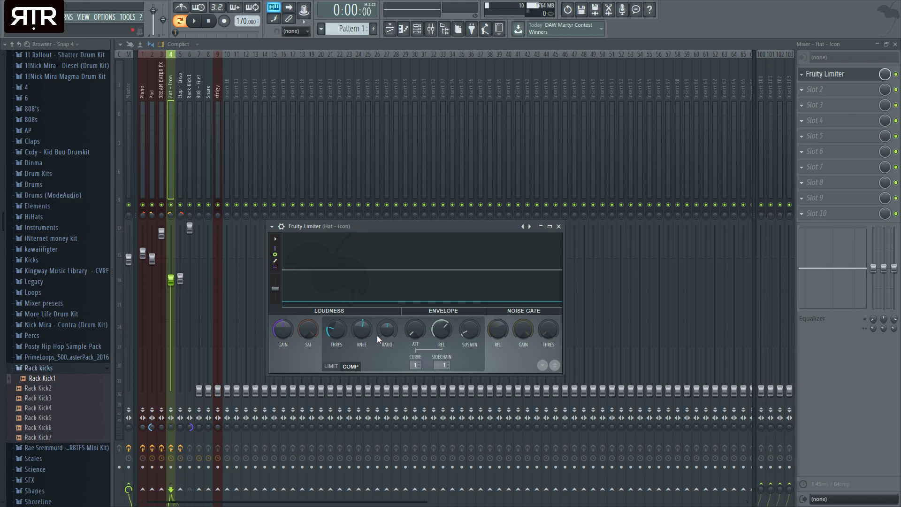
drag(387, 330, 387, 321)
key(space)
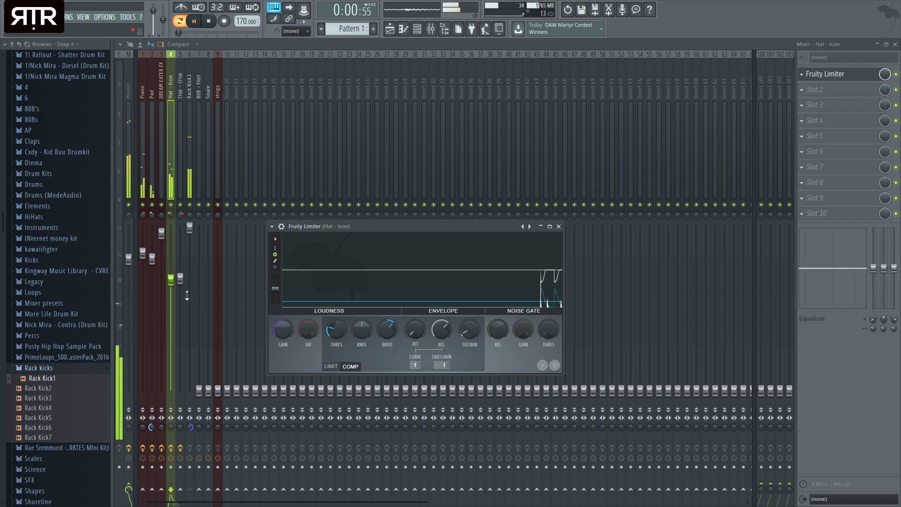
key(Escape)
drag(170, 276, 171, 259)
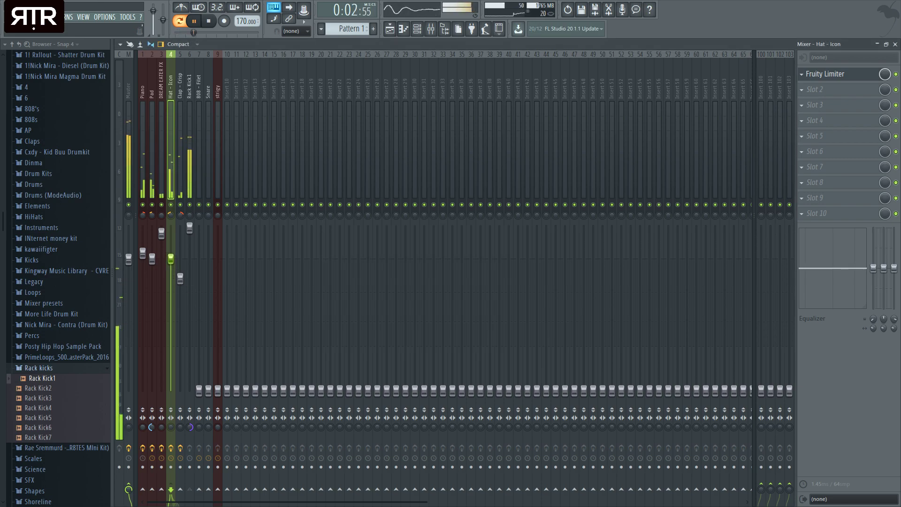
Lower the Rack Kick1 fader slightly and add Fruity parametric EQ 2 to the track's first effect slot
drag(189, 227, 190, 230)
click(824, 75)
click(704, 389)
Adjust the bands of the Rack Kick1 track's EQ during playback and raise the kick's fader slightly
key(space)
drag(360, 236, 313, 263)
drag(257, 236, 262, 241)
key(space)
alt+click(256, 231)
drag(312, 262, 292, 263)
click(479, 161)
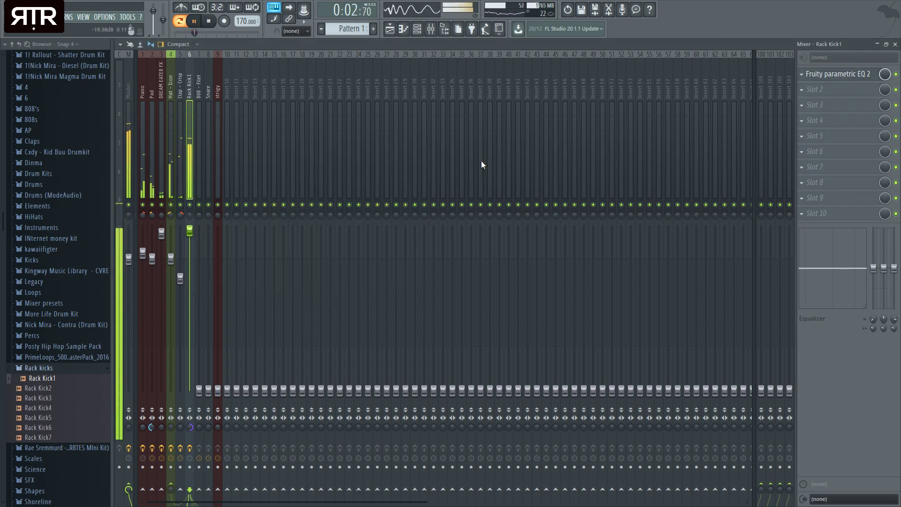
click(195, 216)
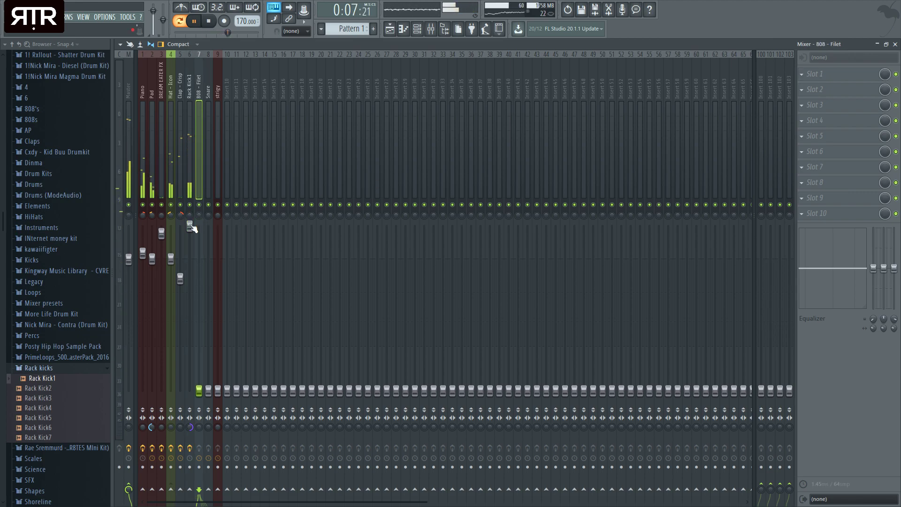
key(space)
Examine the Rack Kick1 channel's sampler settings and play back its notes in the piano roll
click(895, 43)
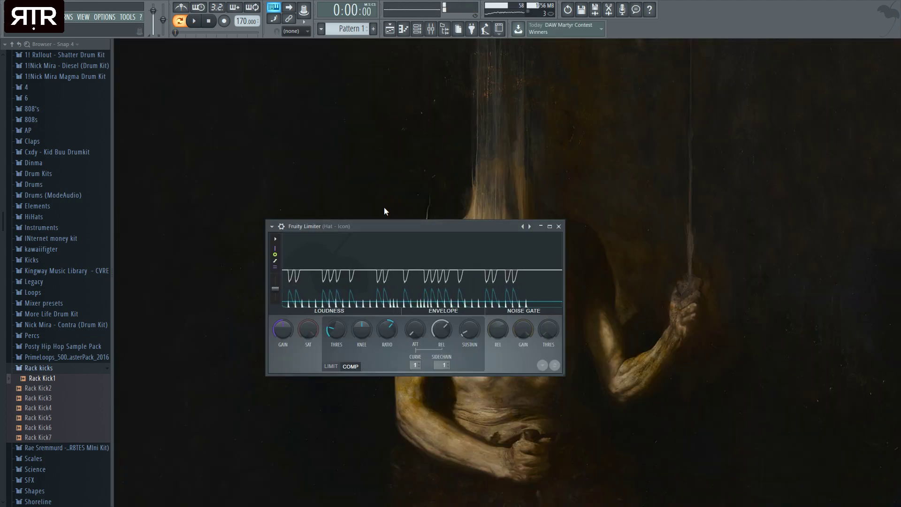
click(417, 30)
click(281, 329)
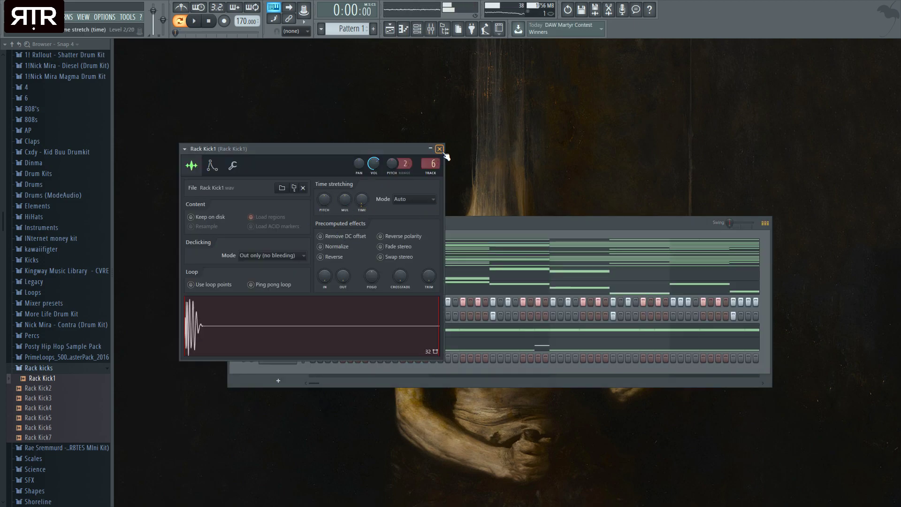
key(Escape)
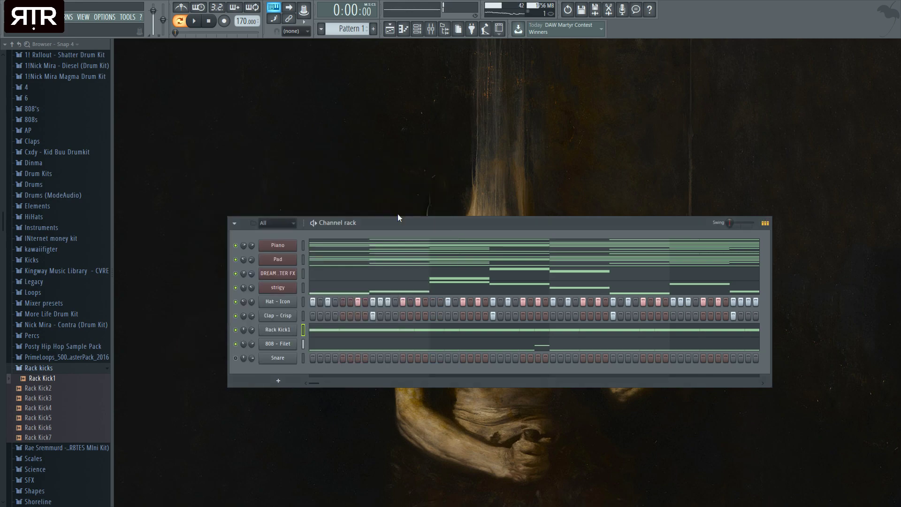
click(278, 329)
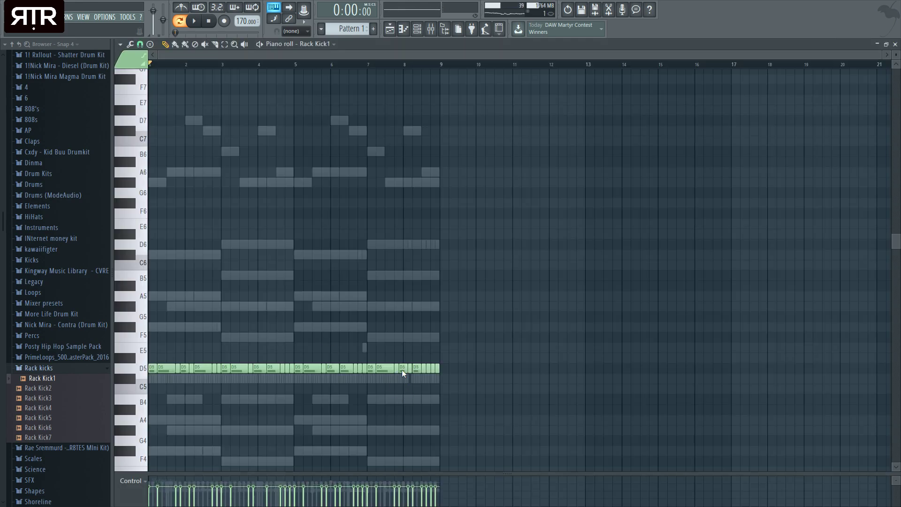
key(space)
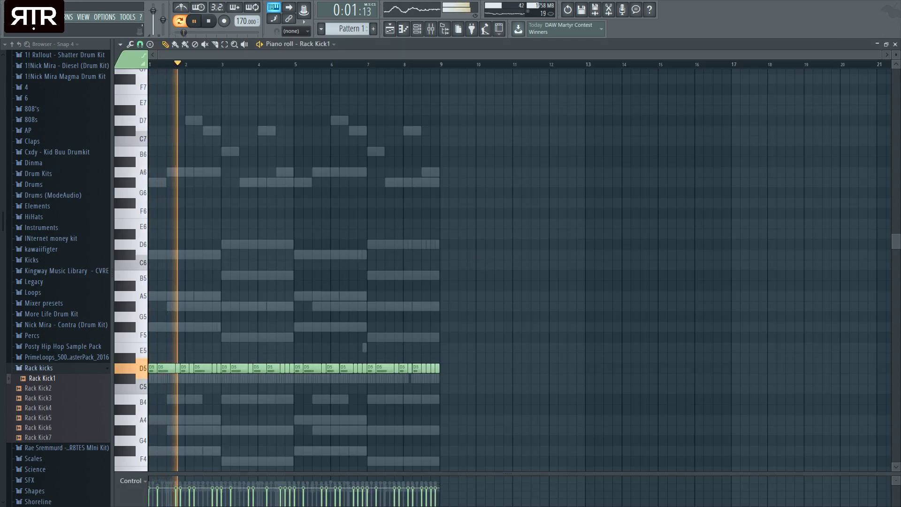
key(space)
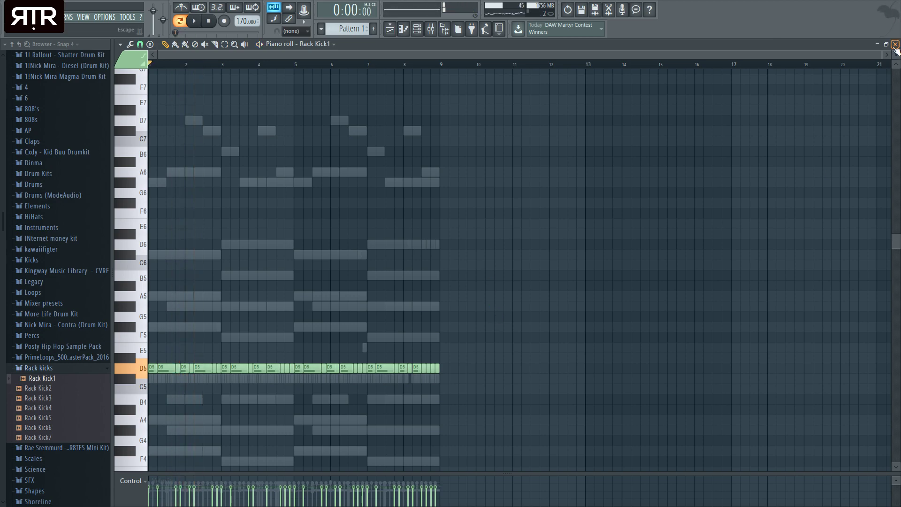
click(895, 44)
click(430, 28)
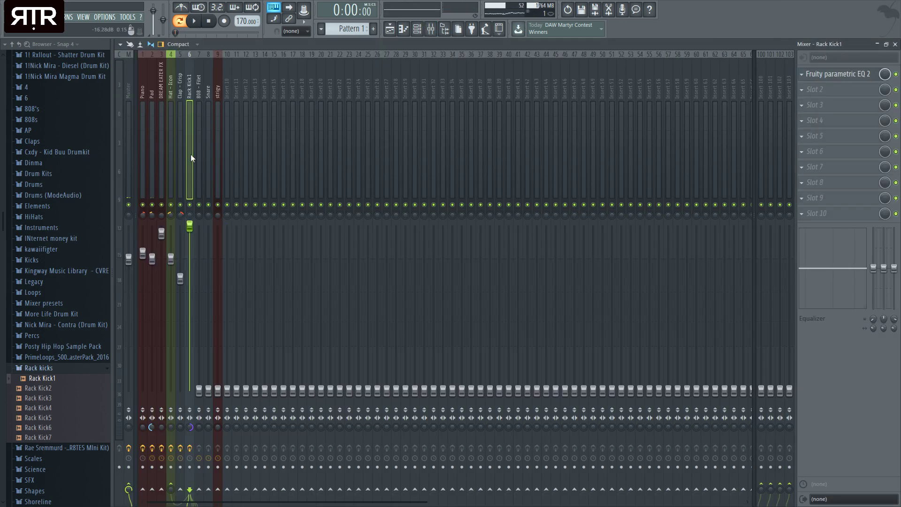
Turn the 808 - Filet track's stereo separation toward mono and raise its fader slightly above the Master fader's height
click(199, 192)
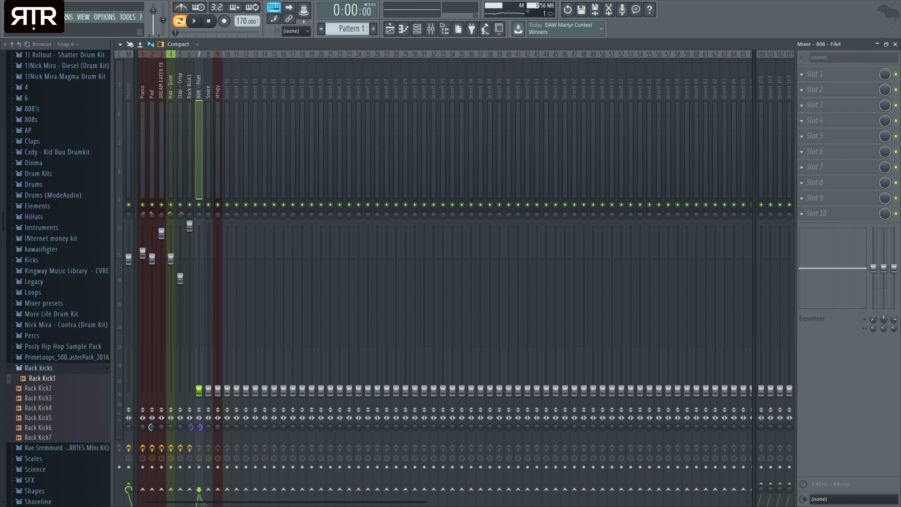
key(space)
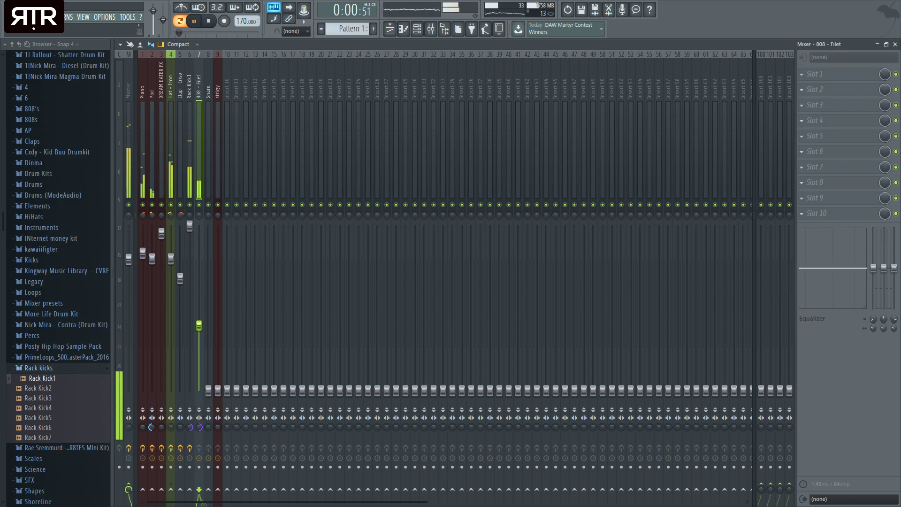
drag(199, 384, 201, 246)
key(space)
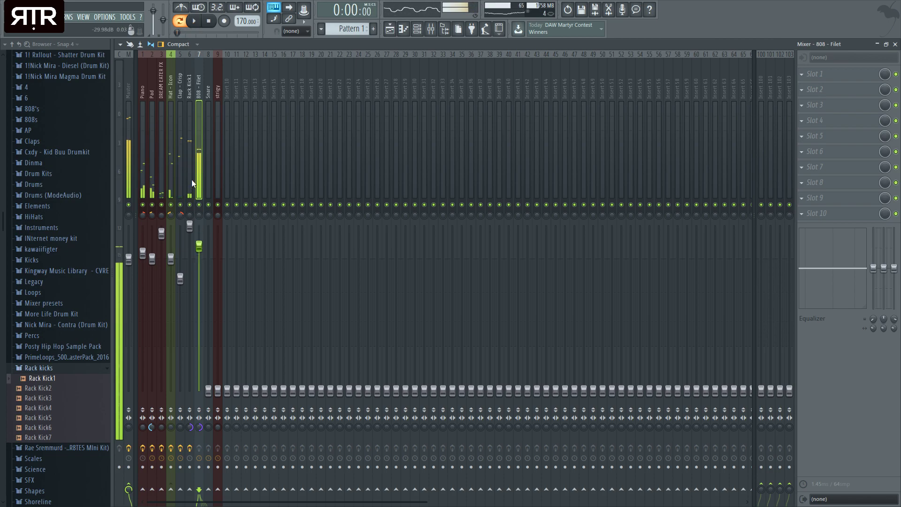
Sidechain the Rack Kick1 track to the 808 - Filet track, leaving the 808 - Filet track selected
click(191, 97)
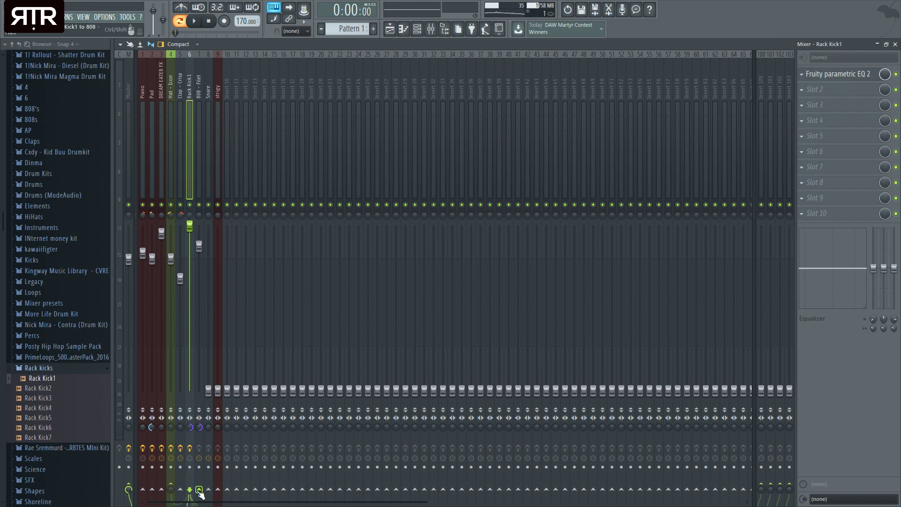
click(218, 489)
click(198, 77)
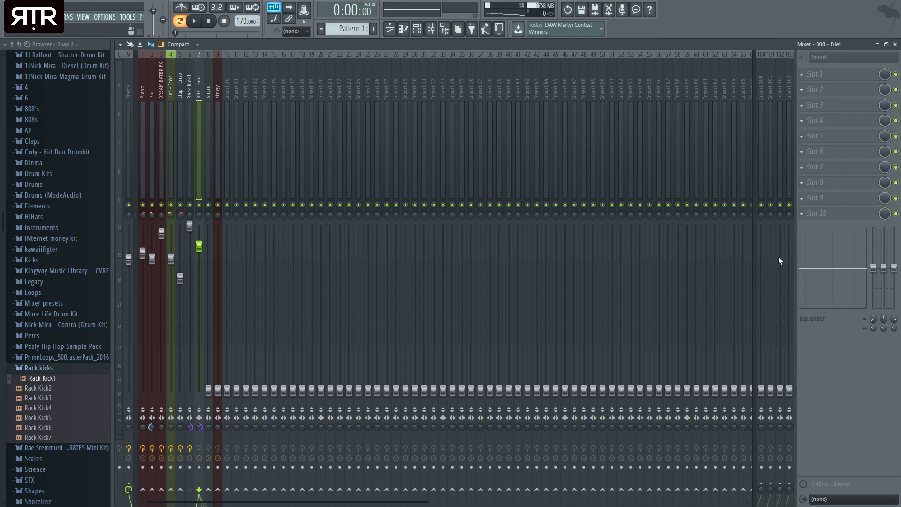
Add Fruity Limiter to the 808 - Filet track in compressor mode with sidechain input 1, a lowered threshold and a raised ratio
click(202, 228)
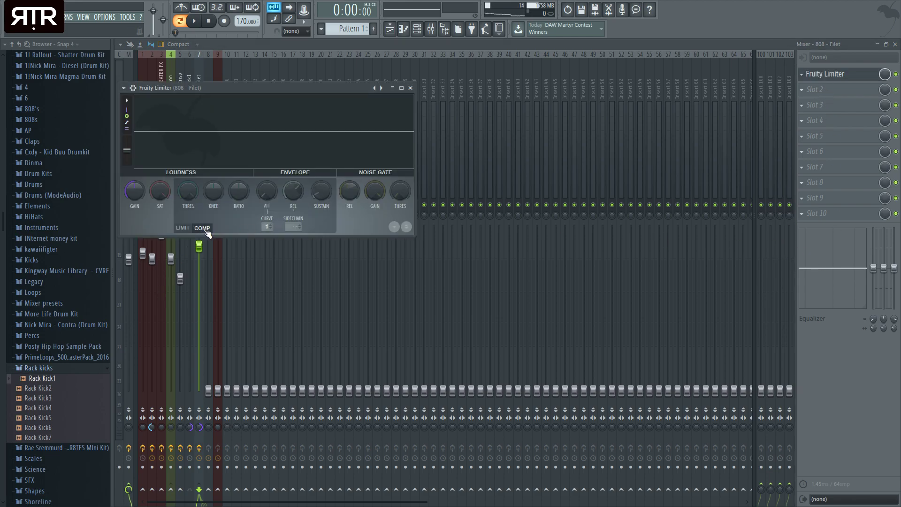
drag(193, 188, 239, 179)
key(space)
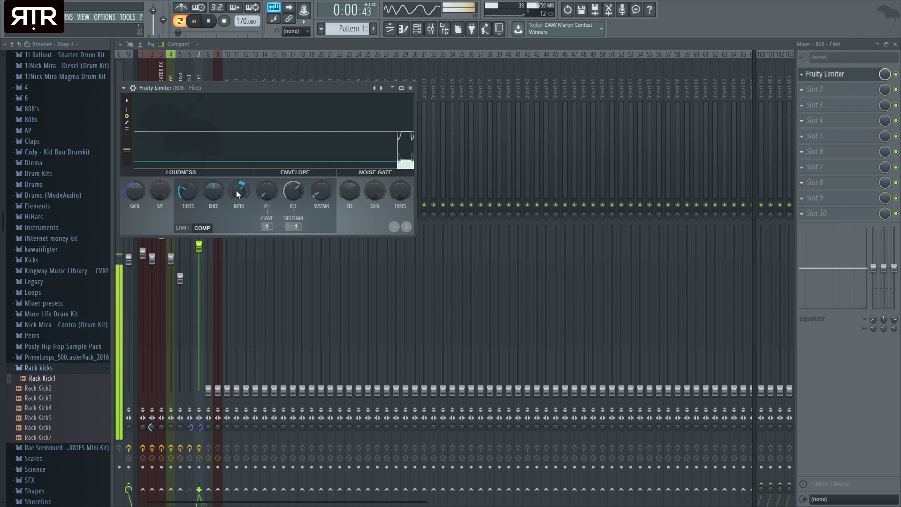
key(Escape)
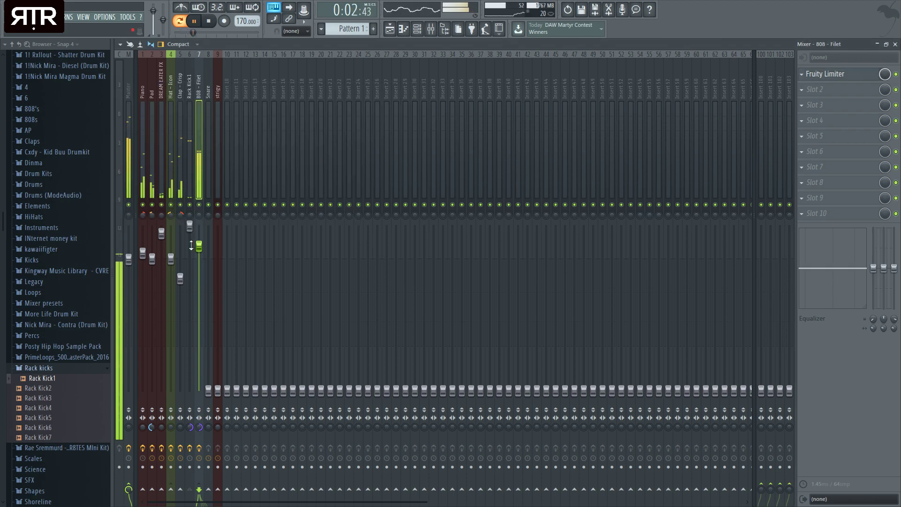
Rebalance the drums during playback by lowering the Rack Kick1 and Clap - Crisp faders slightly and raising the 808 - Filet fader slightly
click(192, 172)
click(199, 245)
drag(190, 226, 197, 239)
click(199, 245)
click(191, 178)
click(181, 187)
drag(199, 239, 189, 232)
drag(181, 279, 180, 283)
click(206, 176)
drag(199, 240, 199, 235)
click(190, 232)
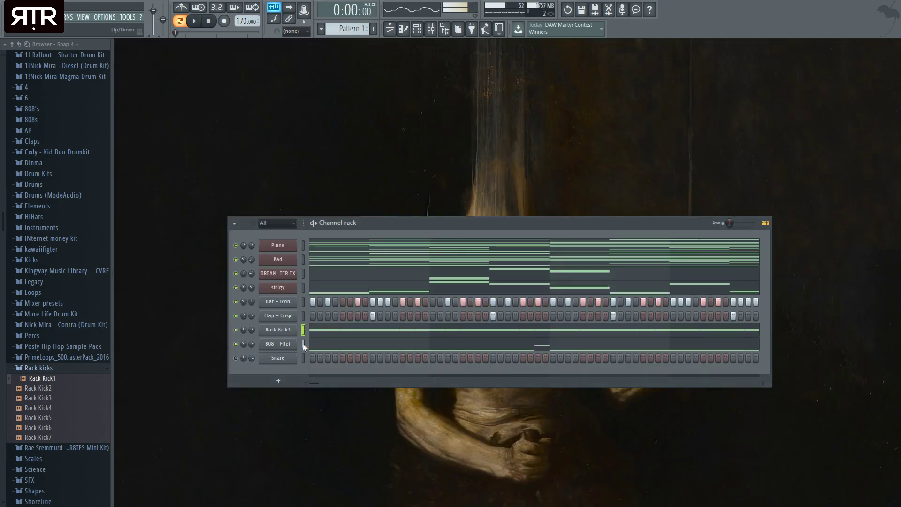
Open the 808 - Filet sample in Edison and detect regions in its waveform
click(292, 344)
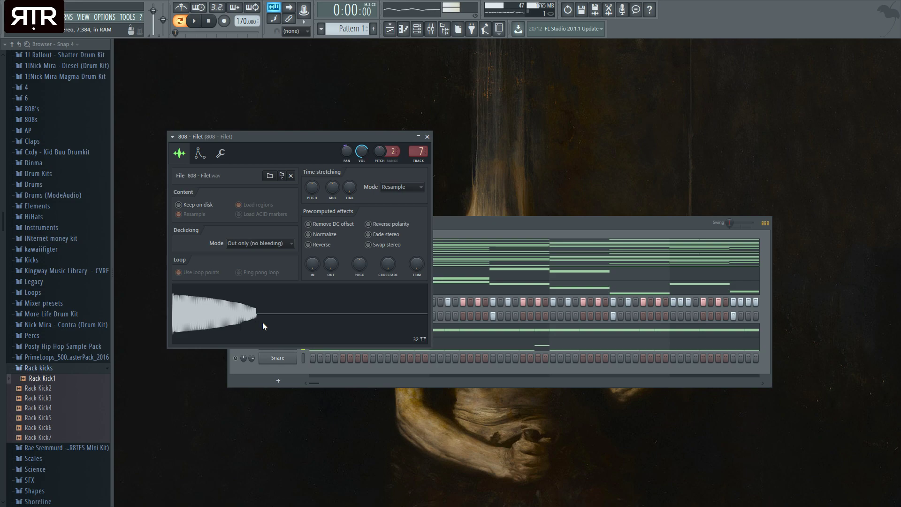
key(ctrl+e)
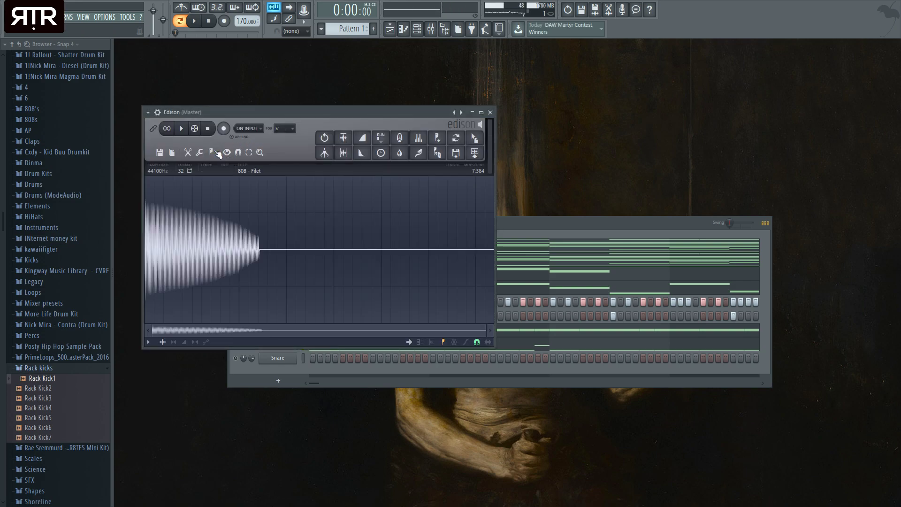
click(244, 288)
scroll(224, 218, up, 2)
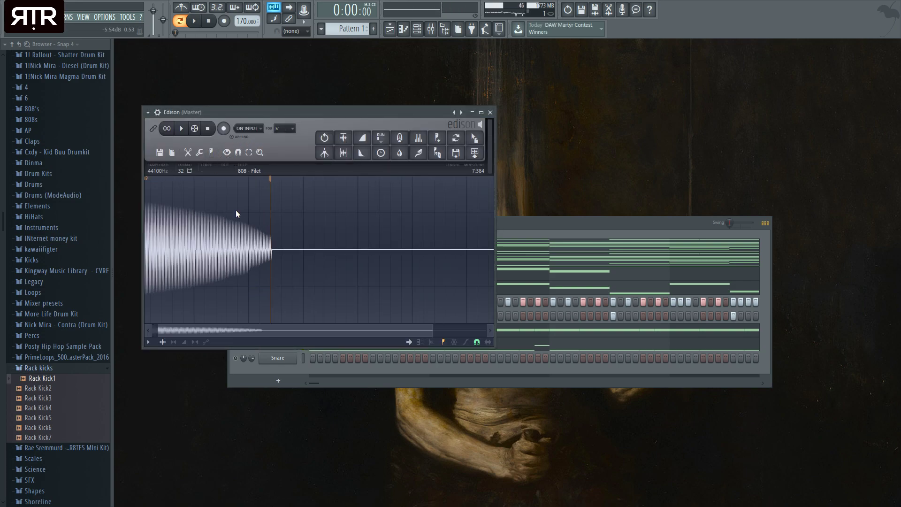
click(490, 112)
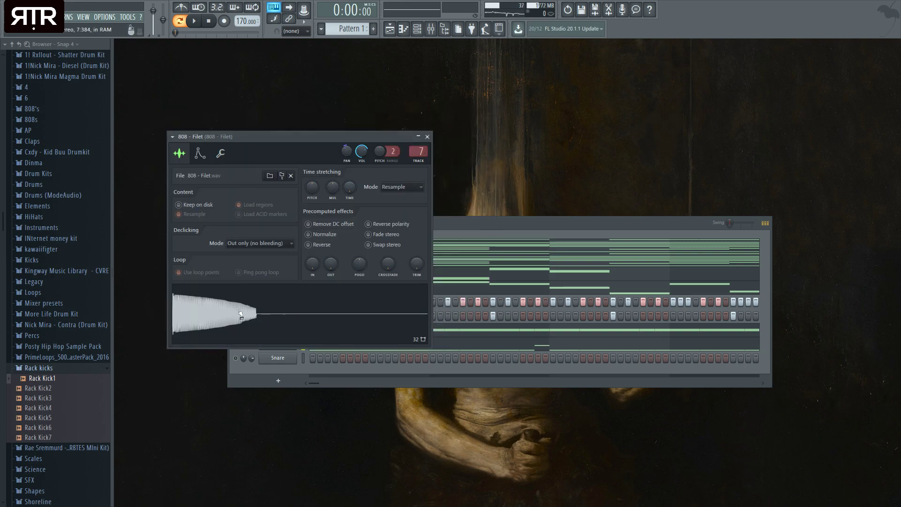
Load the 808 - Filet sample into Edison again and read the note of its first detected region
drag(353, 143, 574, 150)
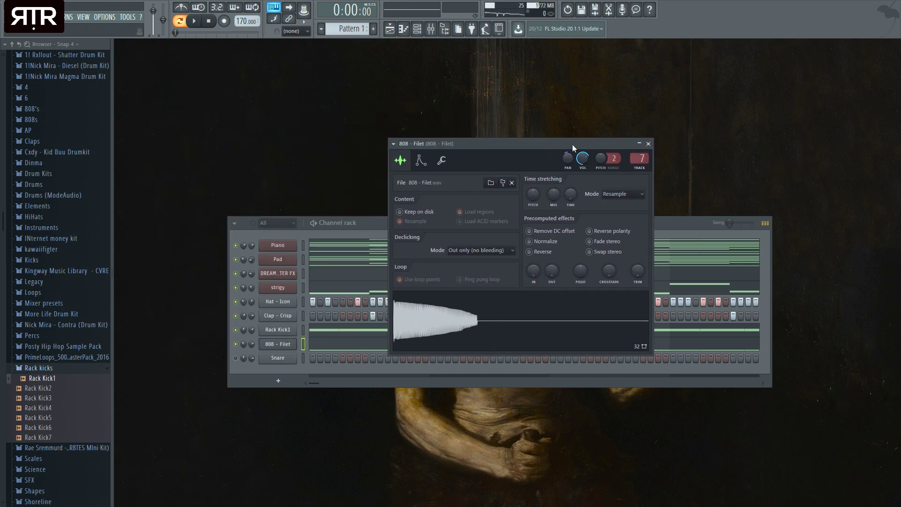
double_click(286, 344)
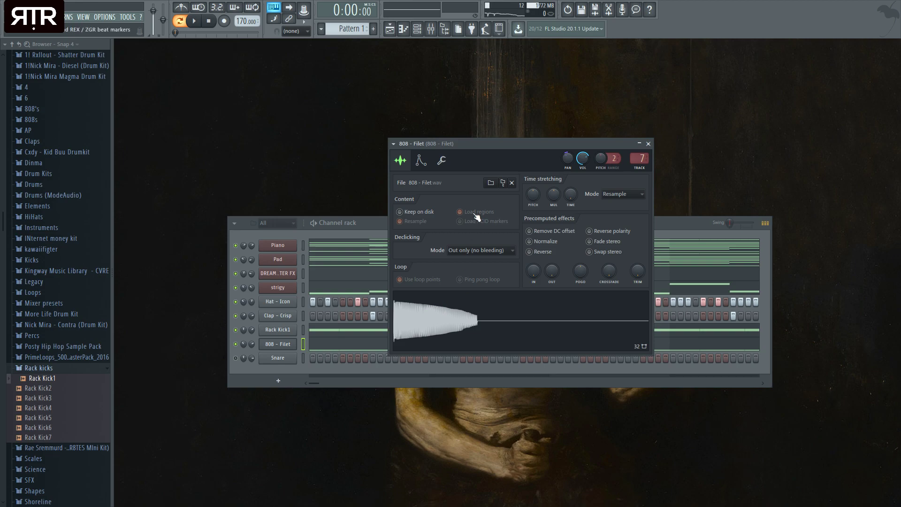
double_click(483, 341)
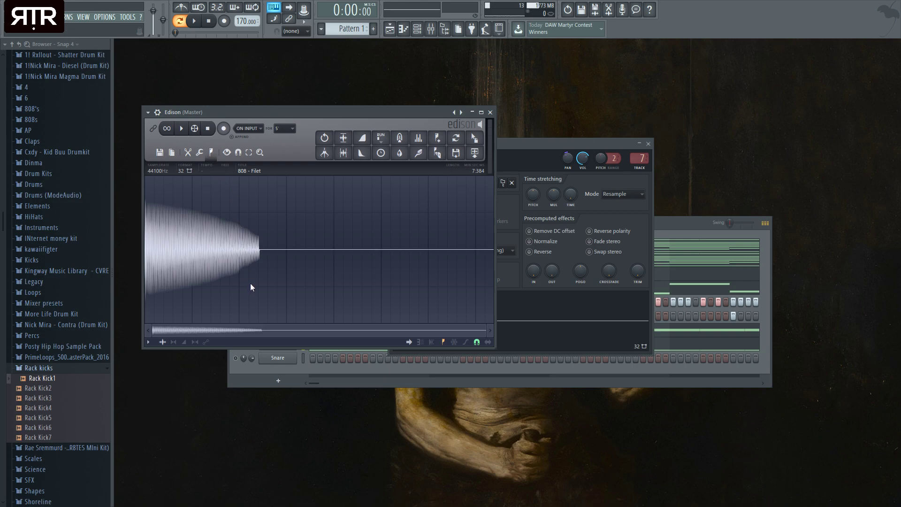
scroll(180, 249, up, 1)
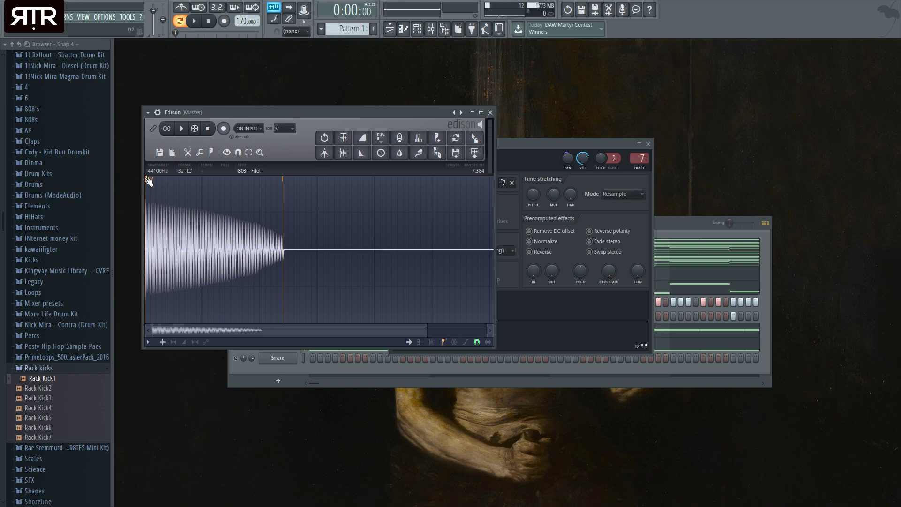
click(491, 113)
Set the 808 - Filet channel's root note to D5 and play the pattern
drag(427, 147, 426, 149)
click(423, 162)
click(404, 162)
click(440, 162)
click(419, 162)
click(442, 164)
click(287, 342)
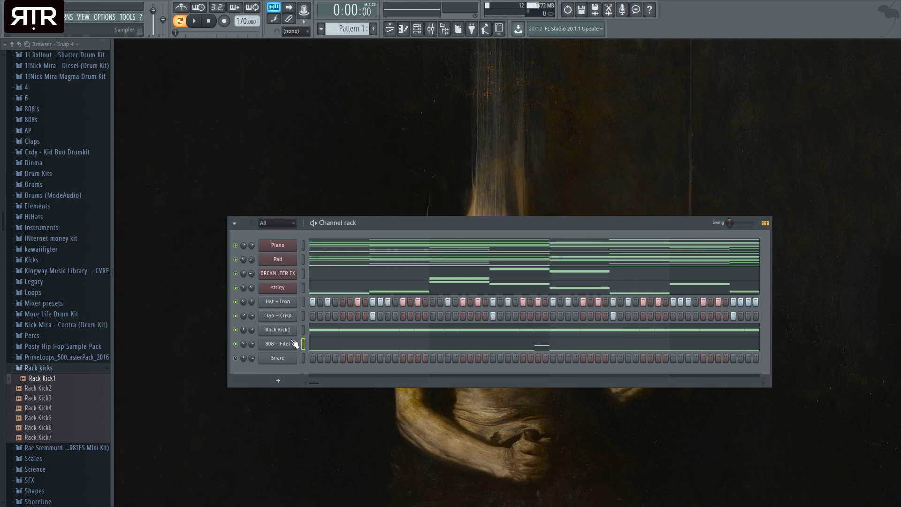
click(293, 343)
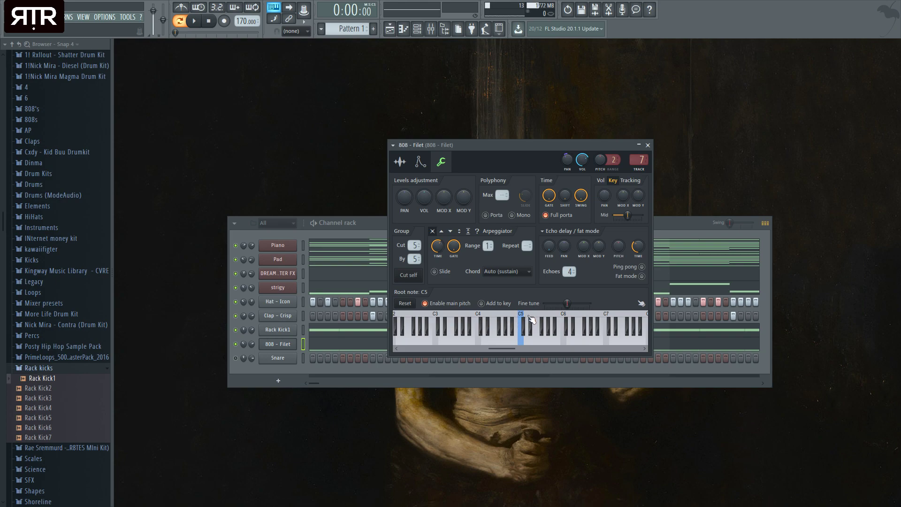
key(space)
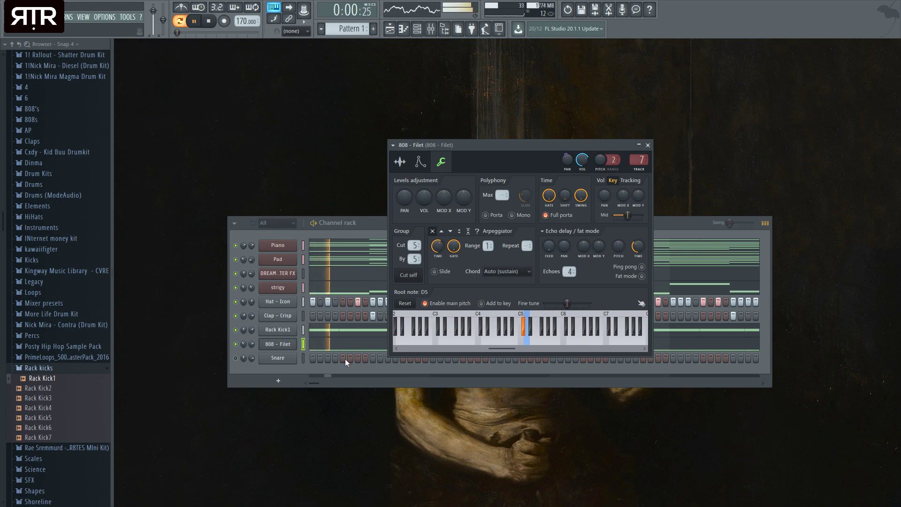
Check the 808 - Filet notes in the piano roll during playback
click(251, 343)
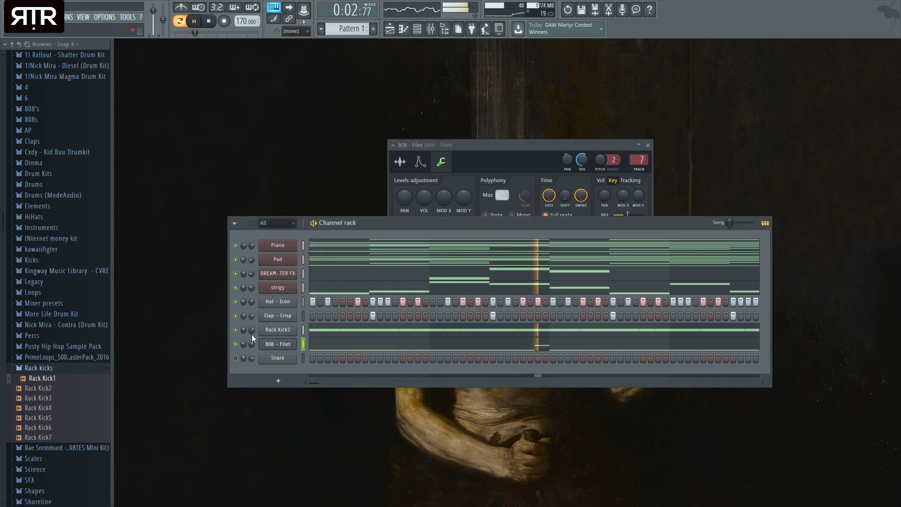
click(436, 344)
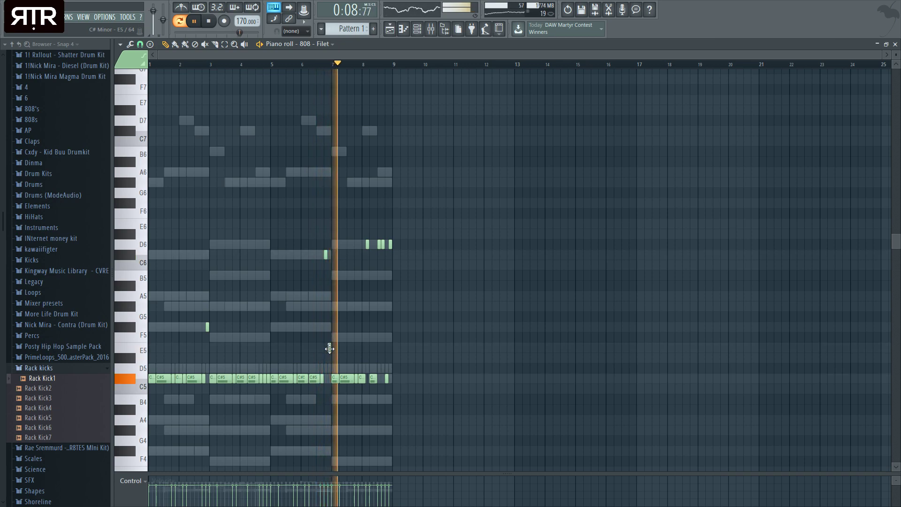
click(895, 44)
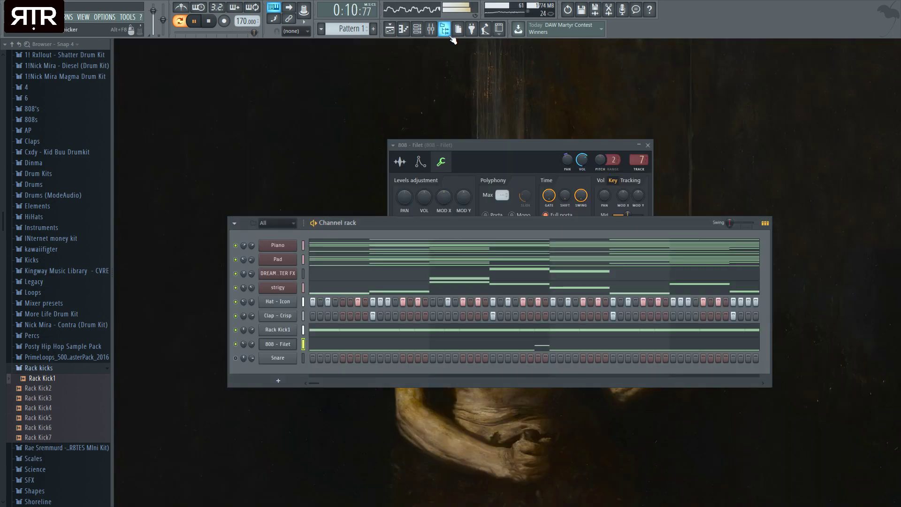
Raise the strigy track's fader to near the Master fader's height and add Fruity parametric EQ 2 to its first effect slot
click(431, 30)
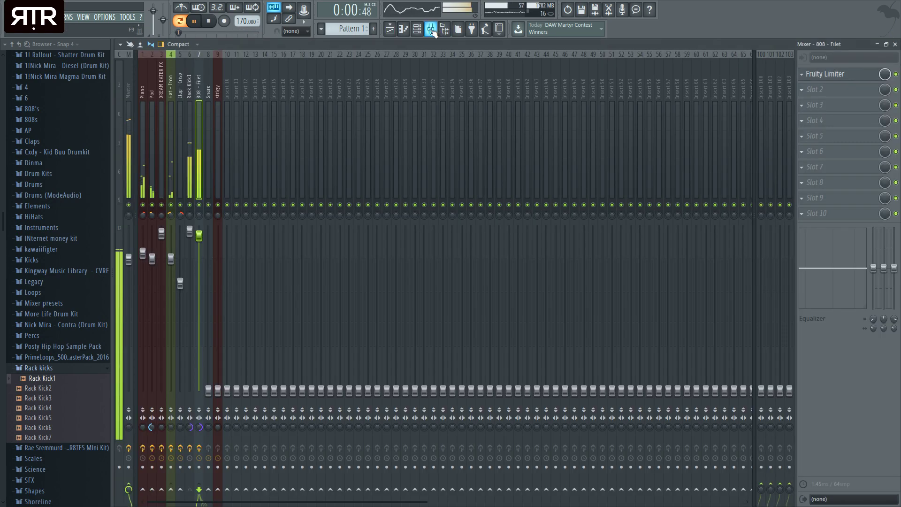
click(168, 170)
click(206, 131)
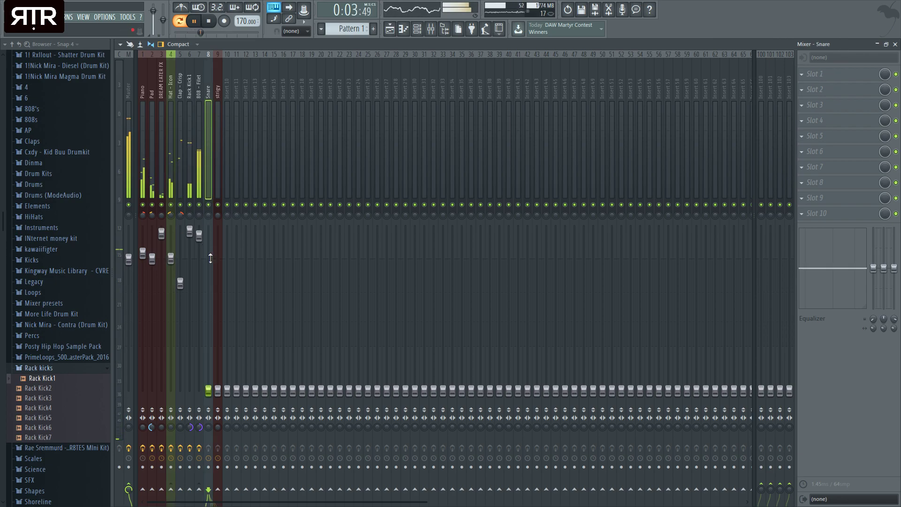
drag(218, 390, 218, 270)
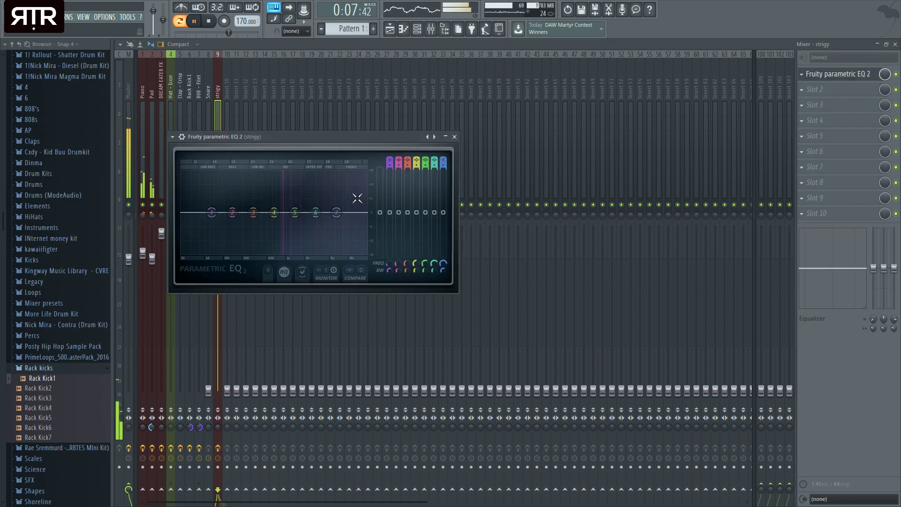
Cut the lowest and highest frequencies of the strigy track with its EQ and play the pattern to check it
key(space)
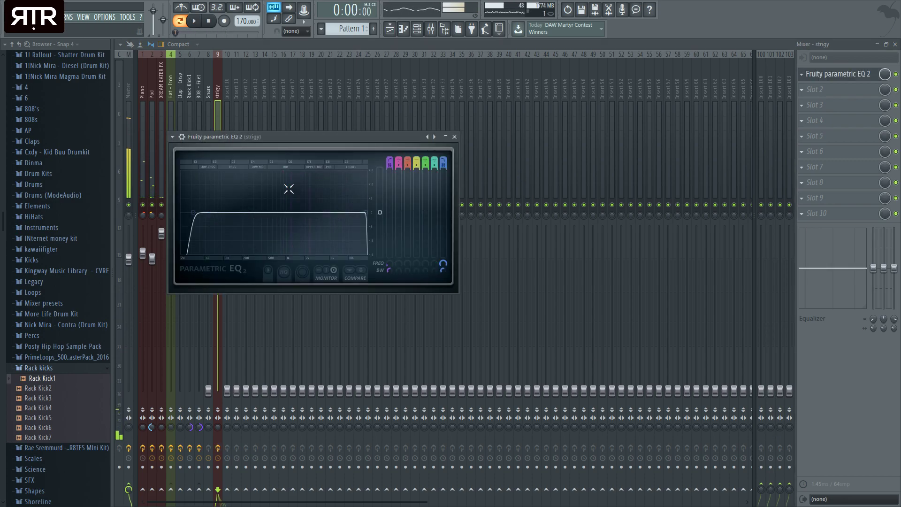
drag(288, 188, 294, 220)
key(space)
click(454, 137)
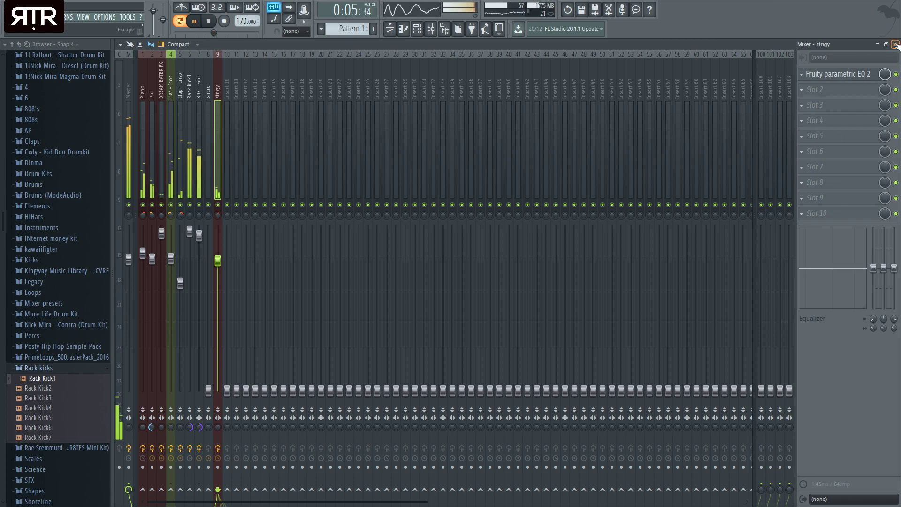
Add an Omnisphere channel with the BELLA preset, using the Granular Bella patch, and audition a note
key(space)
key(F9)
click(279, 287)
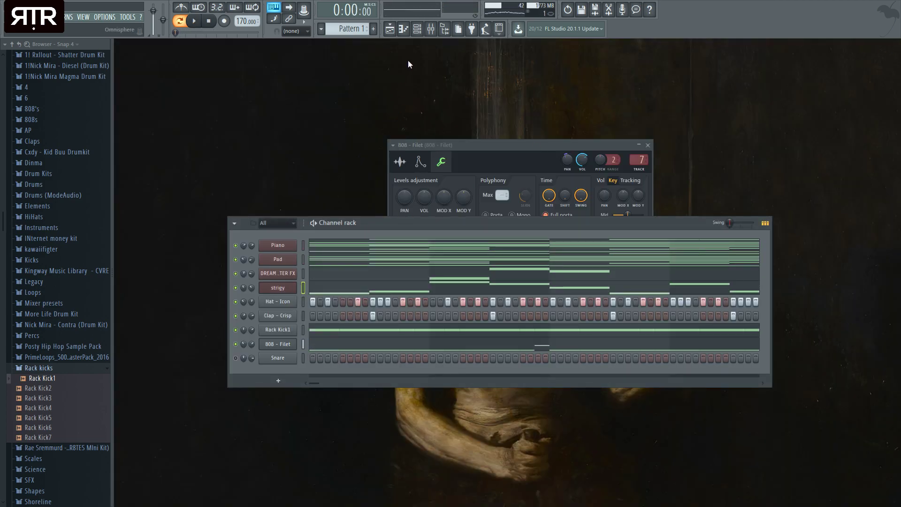
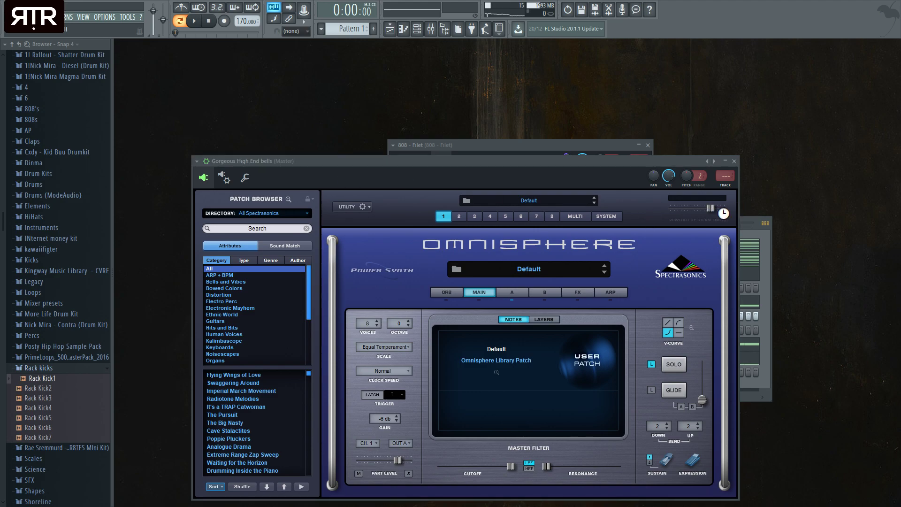
key(q)
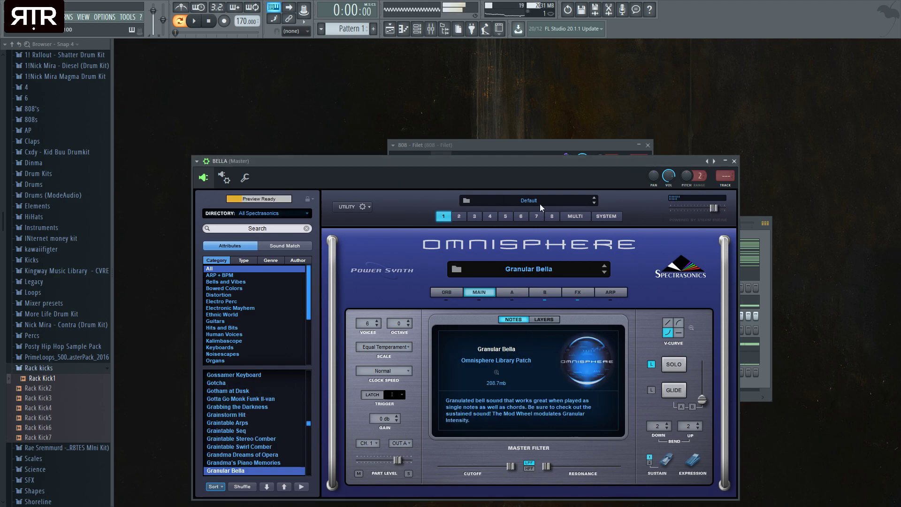
click(734, 161)
Open the BELLA channel's empty piano roll around the upper octaves of the first eight bars
right_click(296, 285)
click(314, 288)
scroll(315, 285, up, 4)
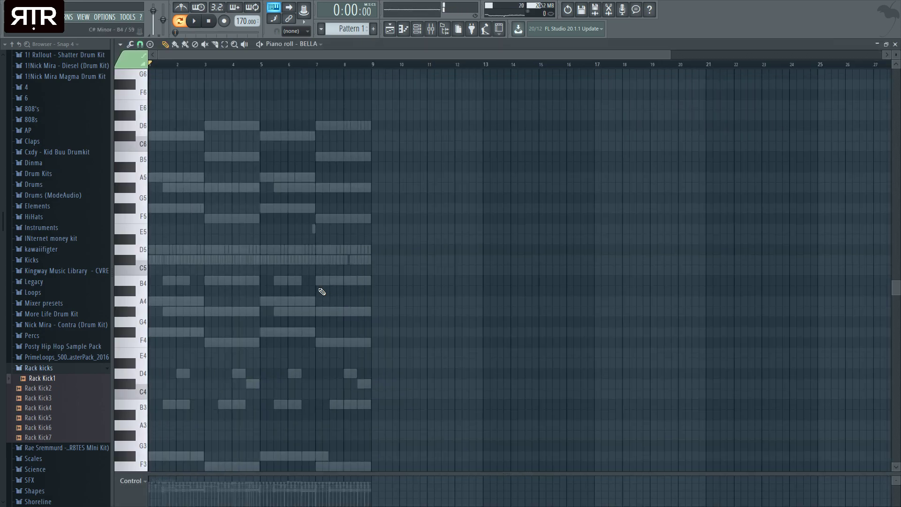
scroll(303, 282, up, 2)
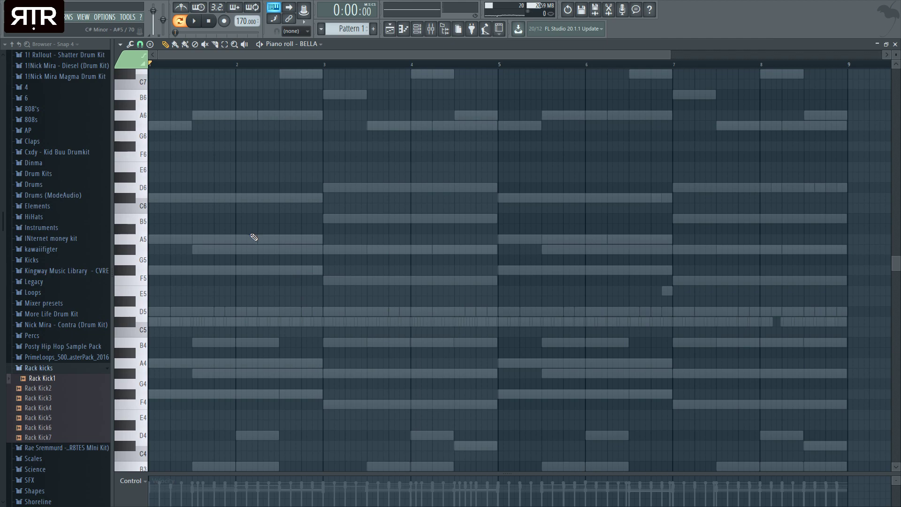
scroll(238, 260, up, 2)
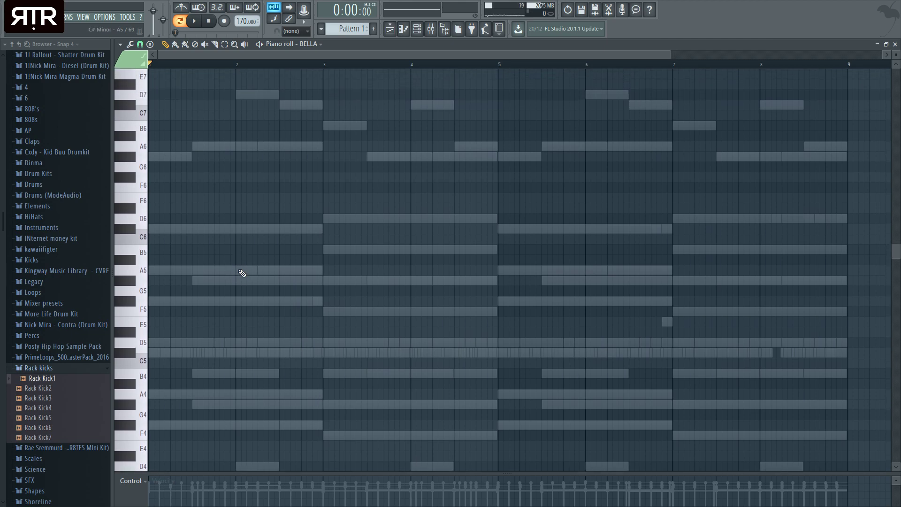
click(238, 272)
key(space)
click(257, 281)
key(space)
right_click(258, 281)
right_click(232, 271)
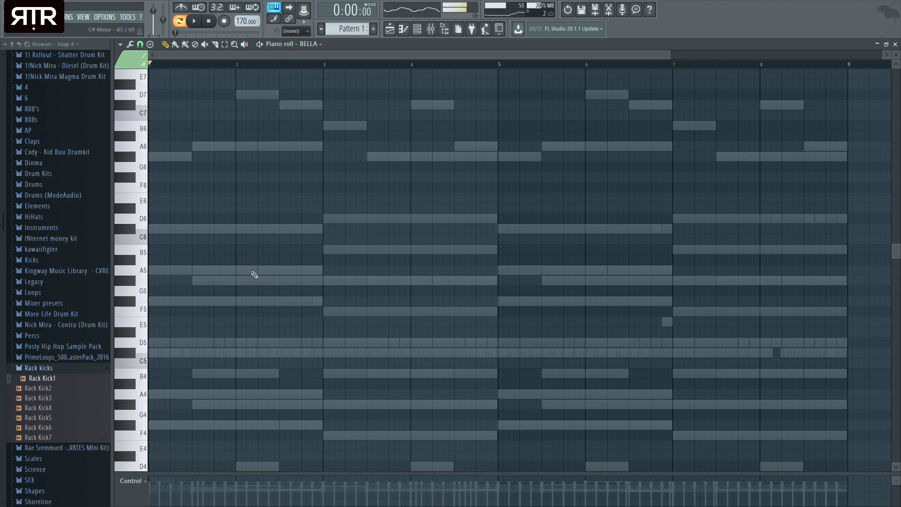
Draw a short D7 note at the start of bar 2 and a short C#7 note just after it, auditioning both
scroll(237, 255, up, 10)
click(237, 249)
key(space)
click(255, 259)
key(space)
right_click(255, 260)
drag(238, 249, 235, 249)
key(space)
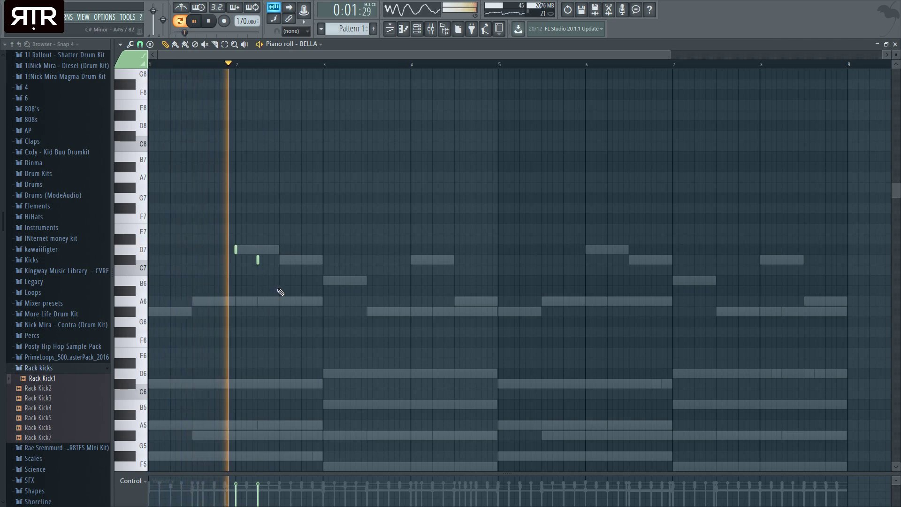
key(space)
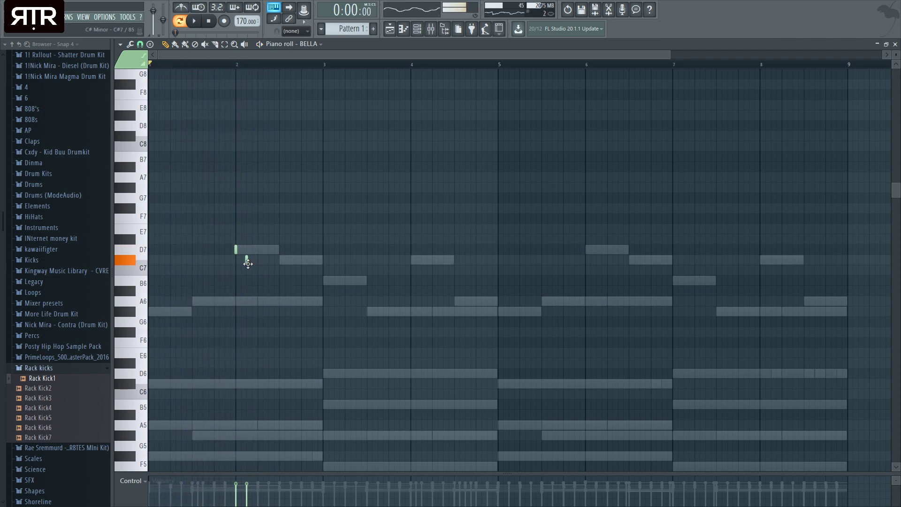
Add a short A6 note right after the C#7 note in bar 2 and play the pattern
key(space)
click(258, 301)
key(space)
key(space)
Move the three-note bell phrase together so its A6 note lands at the start of bar 5, and play it back
key(ctrl+a)
key(space)
drag(259, 301, 499, 301)
key(space)
scroll(496, 331, up, 2)
ctrl+click(336, 349)
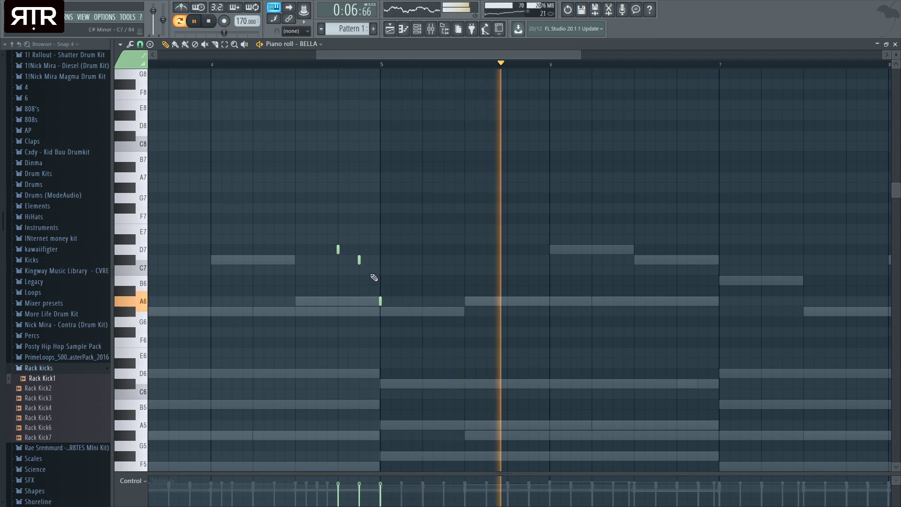
Extend the D7 and C#7 bell notes to meet the notes that follow them using quick legato, and play the pattern
key(space)
key(ctrl+l)
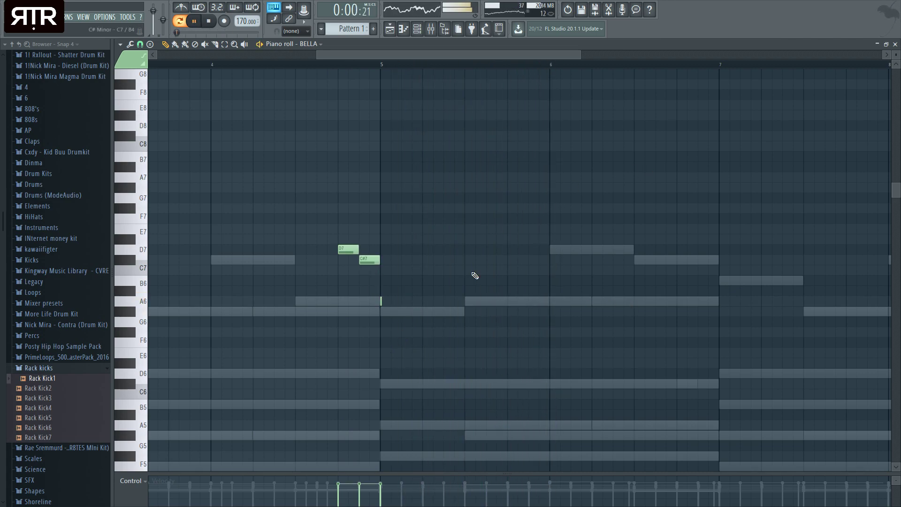
scroll(344, 276, down, 2)
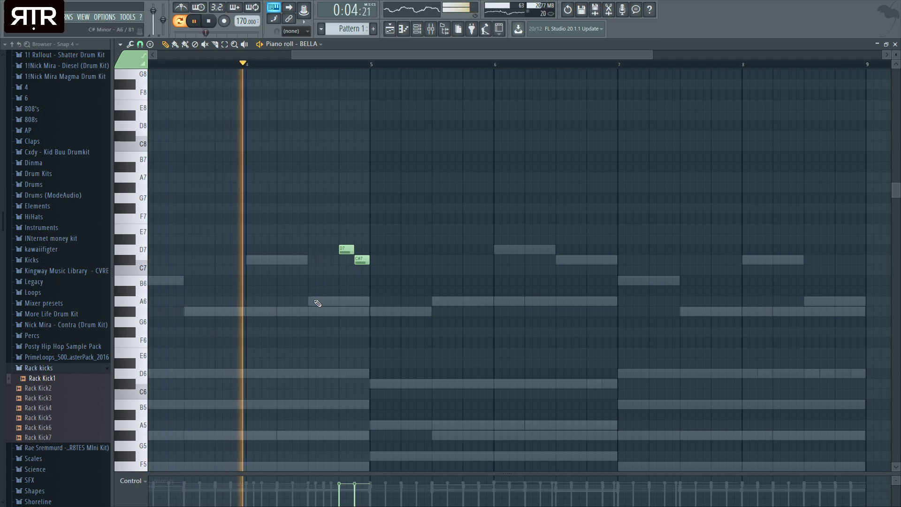
Replace the three-note bell phrase with a single half-bar C#7 note at the start of bar 4
key(space)
scroll(329, 265, down, 3)
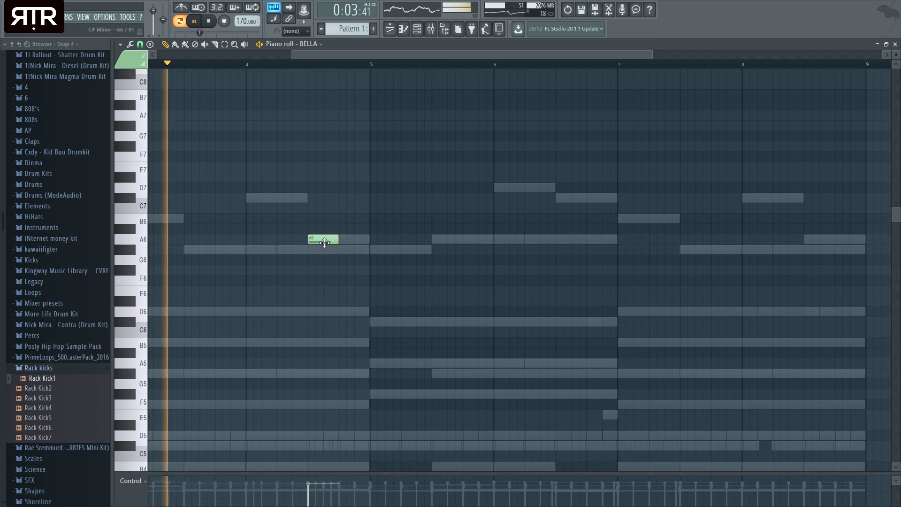
key(space)
drag(325, 239, 263, 197)
click(273, 199)
click(272, 198)
click(333, 199)
key(space)
right_click(333, 200)
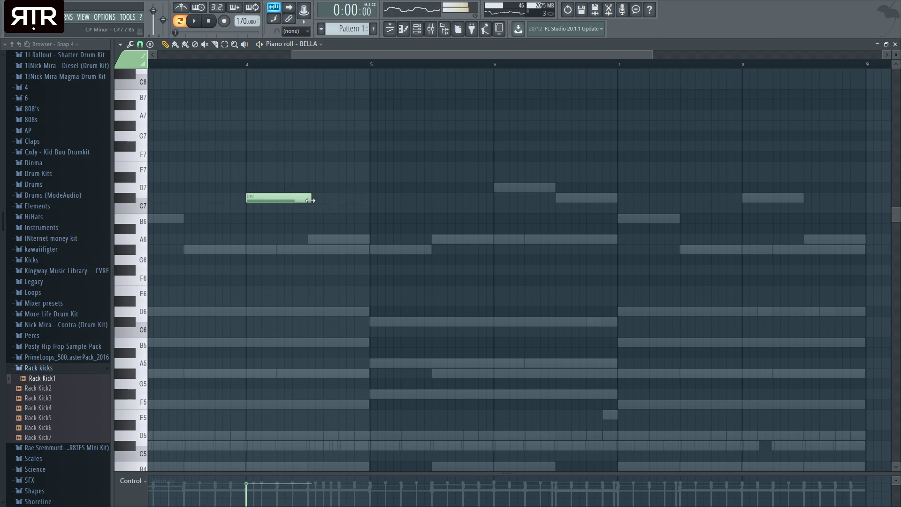
Add a half-bar A6 note after the C#7 note in bar 4 and a G#6 note at the start of bar 5
click(317, 240)
drag(329, 241, 333, 240)
click(376, 249)
ctrl+scroll(393, 263, down, 3)
key(space)
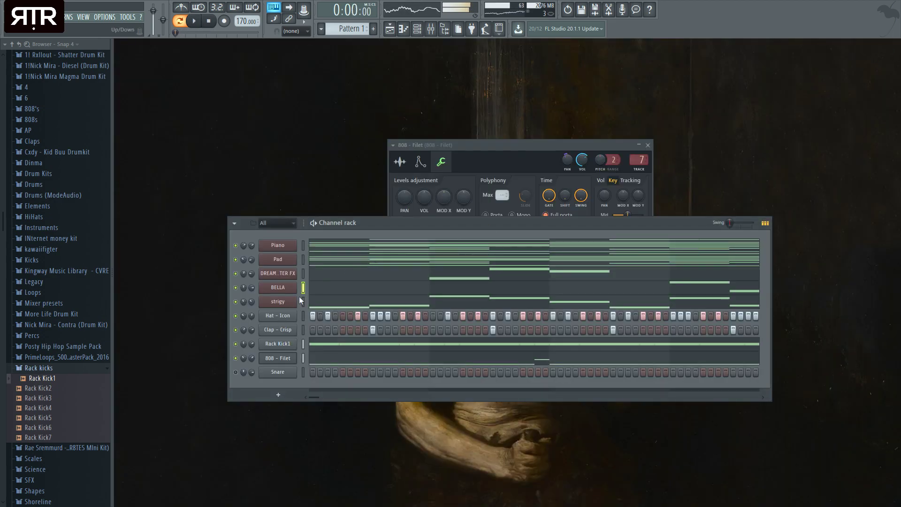
Route the BELLA channel to mixer track 10 and raise that track's fader to about the Pad track's level during playback
click(430, 29)
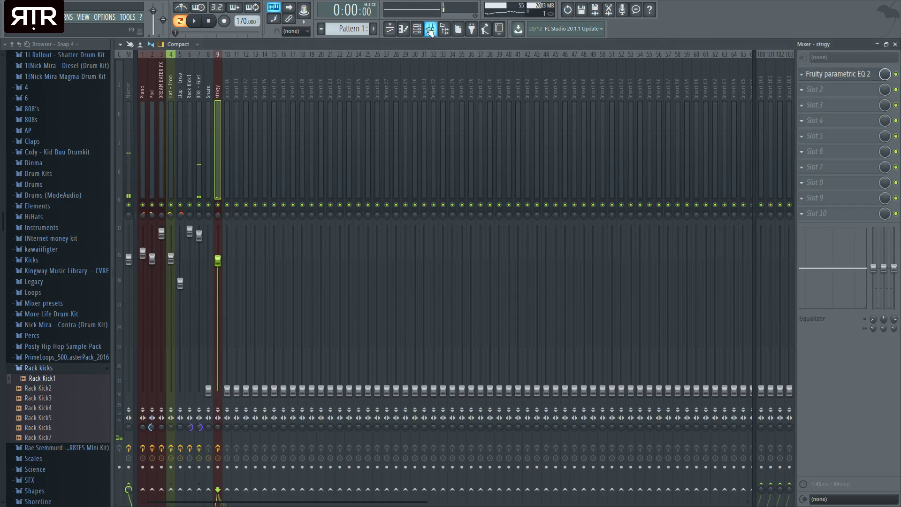
click(895, 43)
click(286, 288)
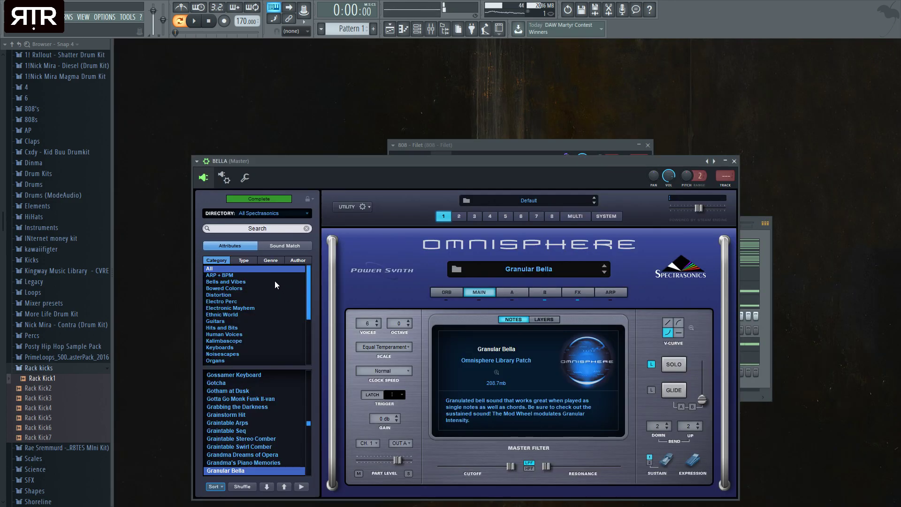
key(F9)
key(space)
drag(228, 390, 227, 259)
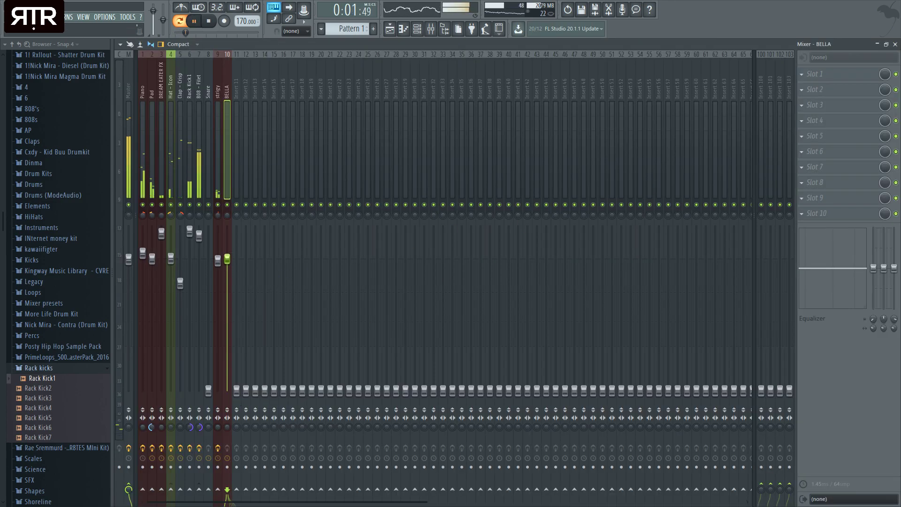
scroll(234, 237, down, 2)
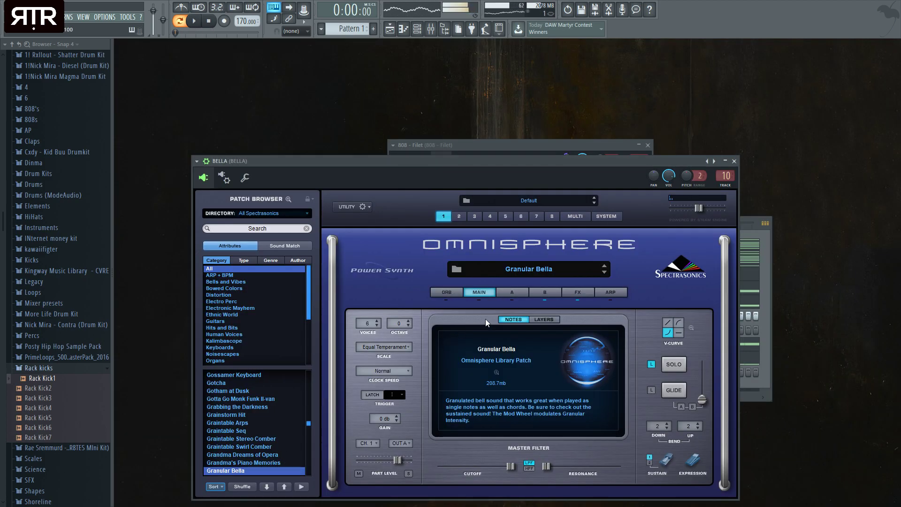
Inspect layer B of BELLA's Granular Bella patch, and return to the channel's piano roll
click(545, 292)
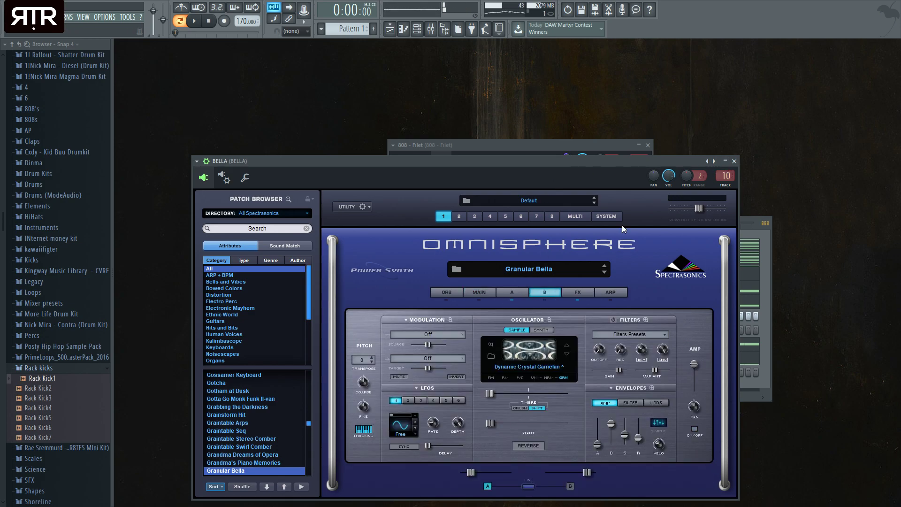
click(734, 160)
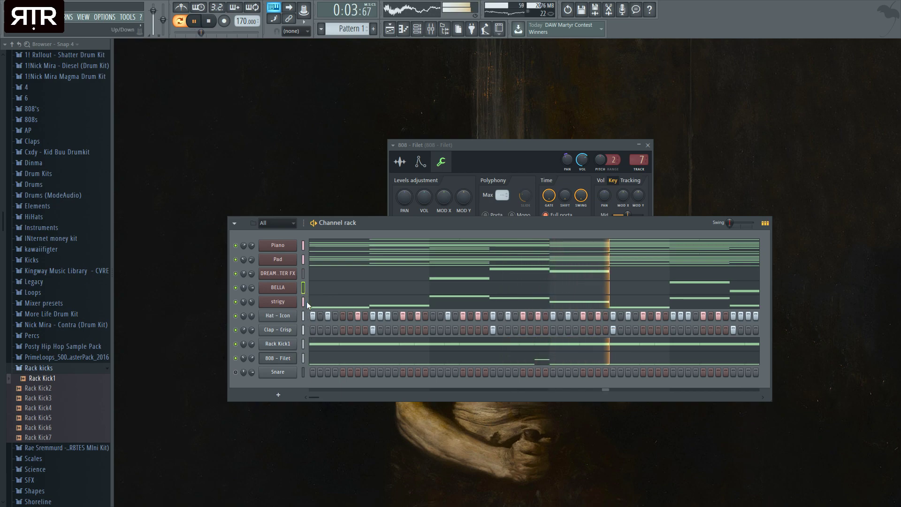
click(343, 294)
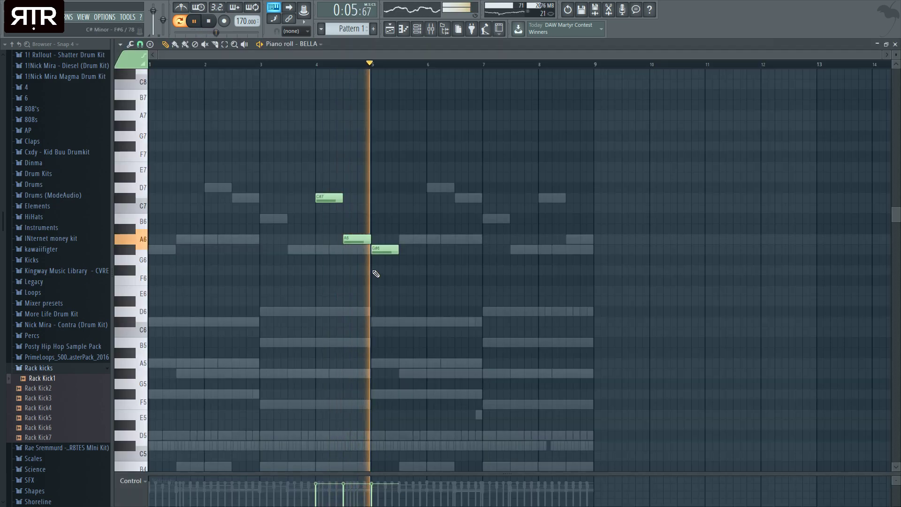
Delete the C#7 note in bar 4, move the A6 note to the start of that bar, and play it back
key(space)
right_click(322, 199)
key(space)
drag(357, 237, 330, 234)
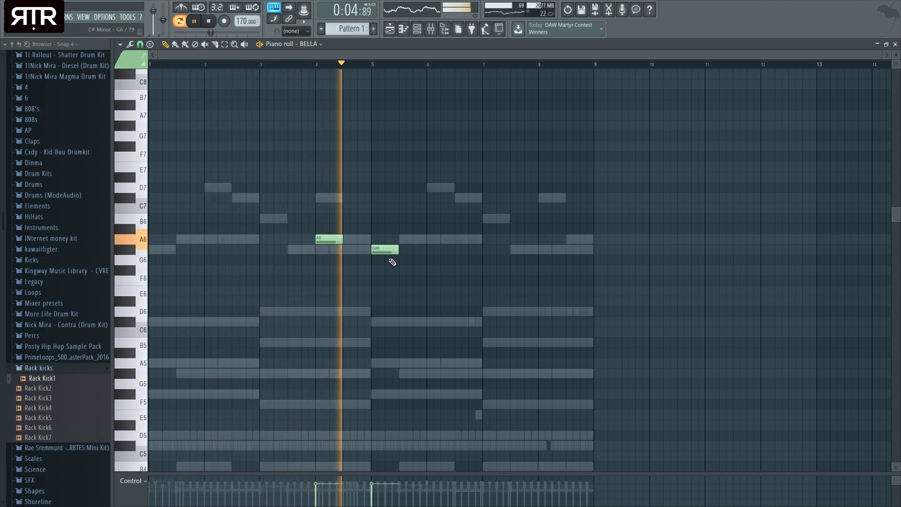
key(space)
Clear the remaining bell notes from the BELLA piano roll
drag(388, 250, 352, 253)
right_click(350, 250)
right_click(328, 239)
Fill bar 4 with four descending one-beat notes: D6, C#6, B5 and G#5
scroll(330, 311, up, 2)
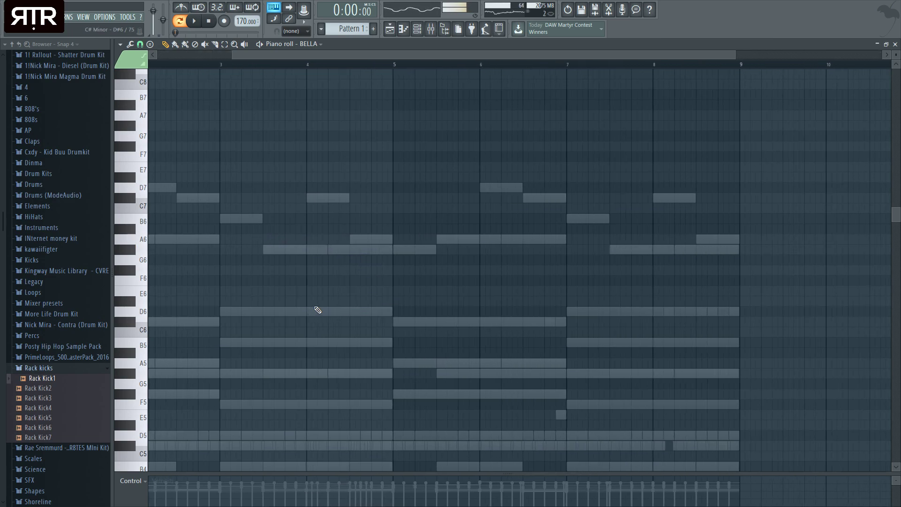
click(313, 314)
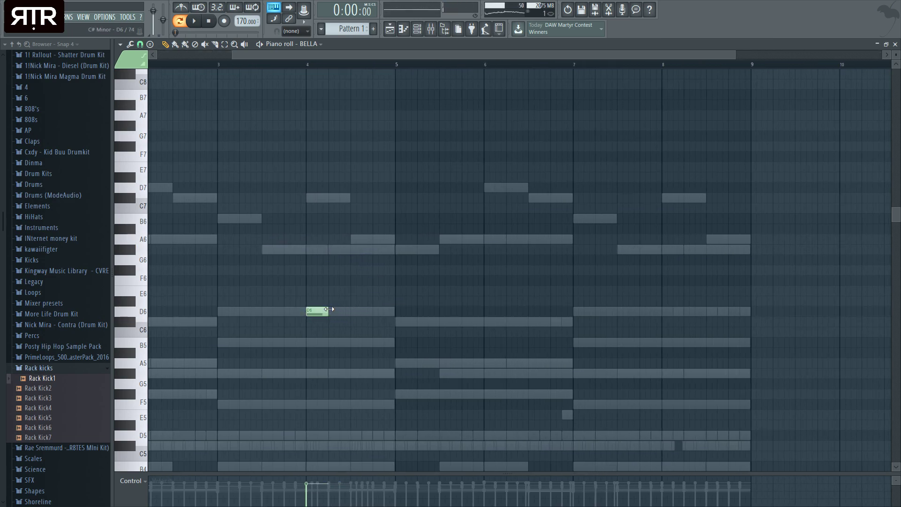
click(330, 323)
click(353, 342)
click(374, 374)
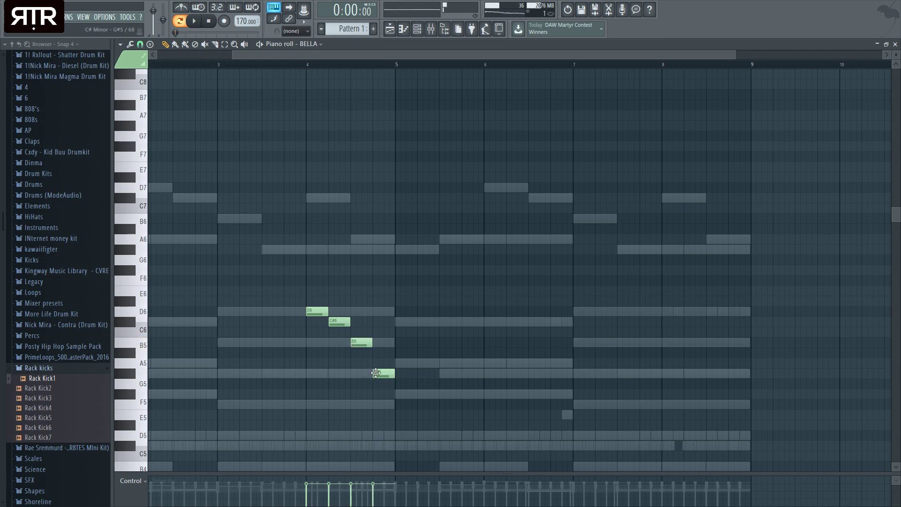
Repitch the third and fourth notes of the bar 4 phrase to F5 and G#5, playing the pattern to check them
drag(377, 375, 378, 404)
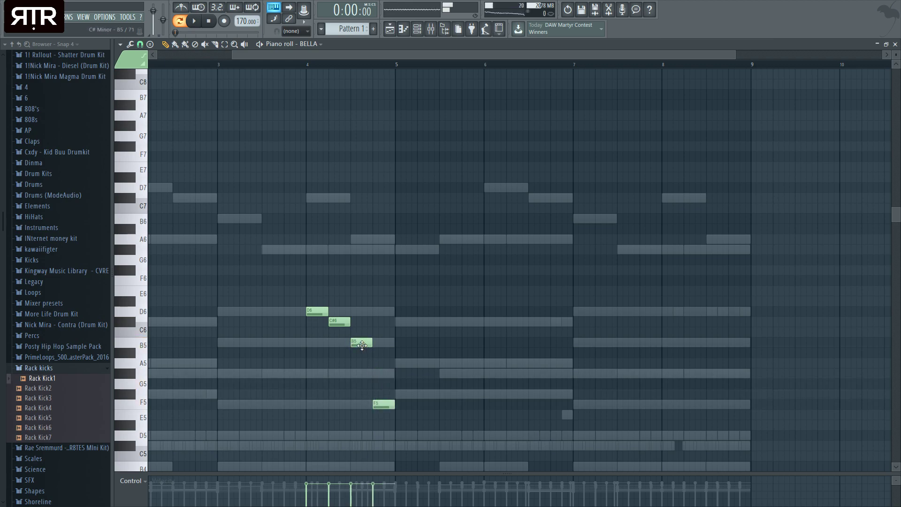
drag(360, 343, 362, 382)
key(space)
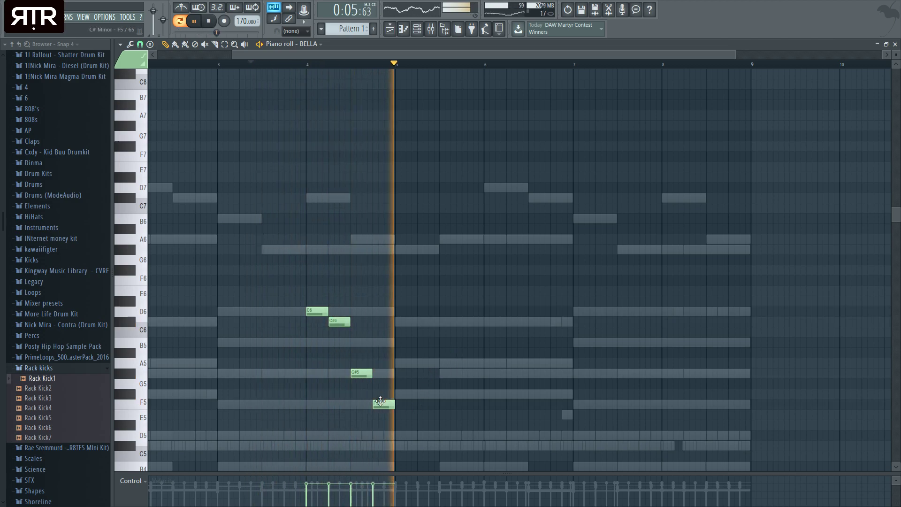
key(space)
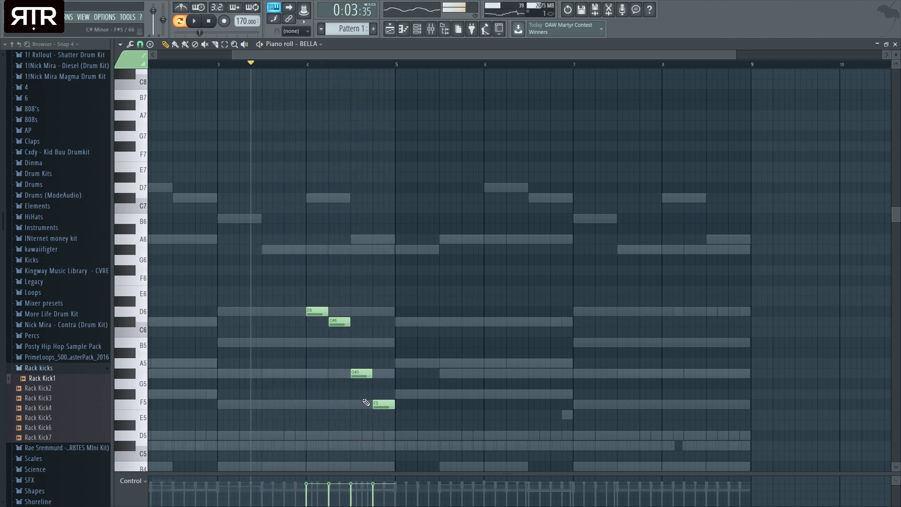
drag(361, 381, 384, 373)
key(space)
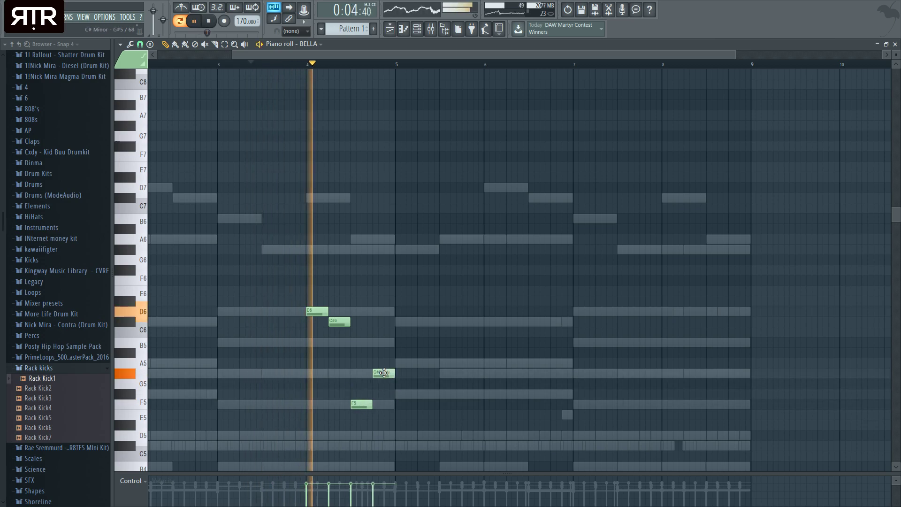
Add a one-beat F#5 note at the start of bar 5, and transpose the whole bell phrase up one octave
key(ctrl+a)
key(space)
click(405, 394)
key(ctrl+a)
key(space)
scroll(397, 399, down, 3)
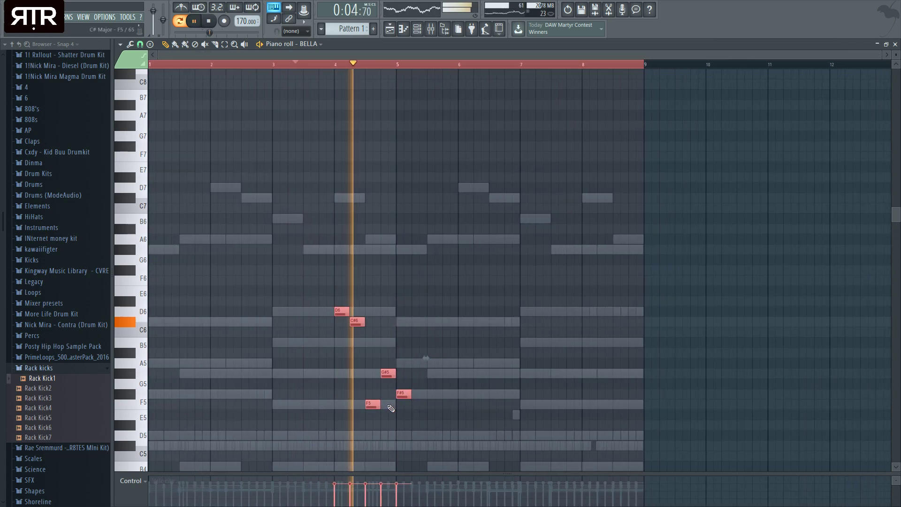
key(ctrl+Up)
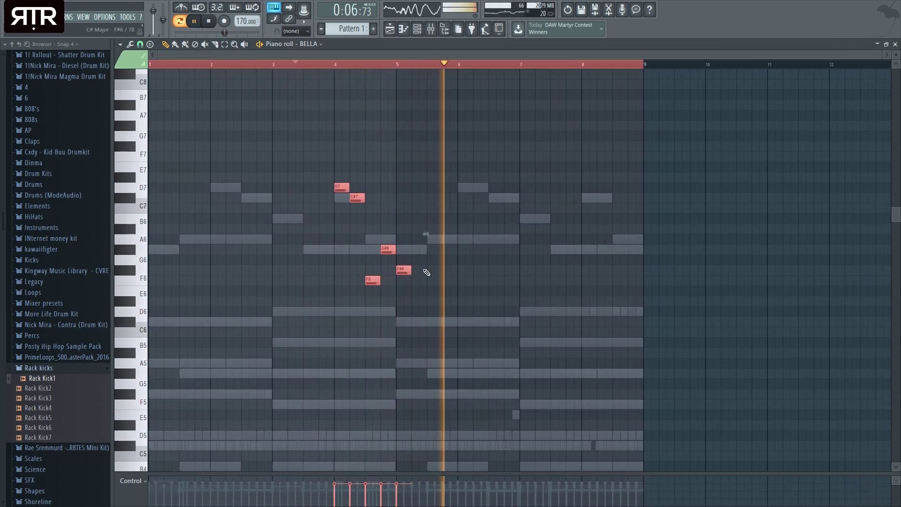
Duplicate the five-note bell phrase so that its copy finishes at the end of bar 8, and play the pattern
drag(405, 270, 637, 269)
scroll(269, 269, up, 3)
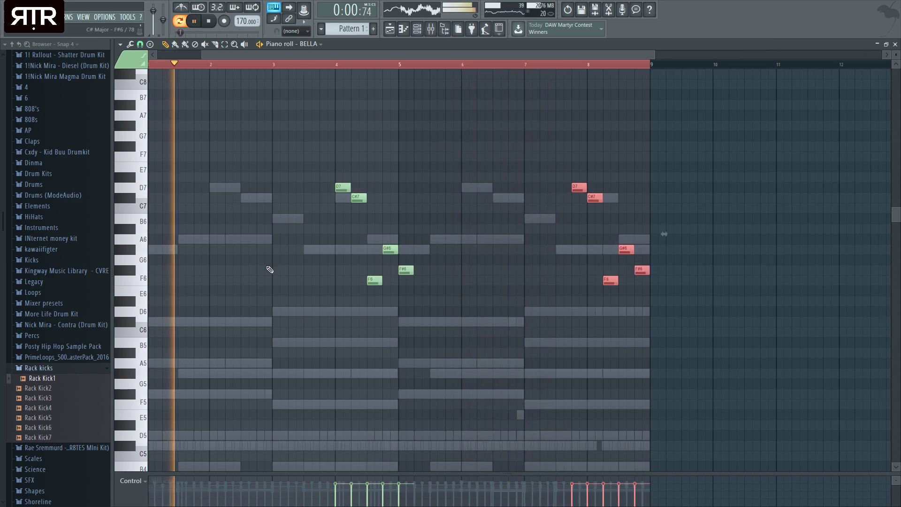
key(space)
Draw half-beat D6, G#6 and C#7 notes leading into the first phrase, with C#7 at bar 4's start, and nudge D7 slightly later
ctrl+click(371, 311)
click(383, 311)
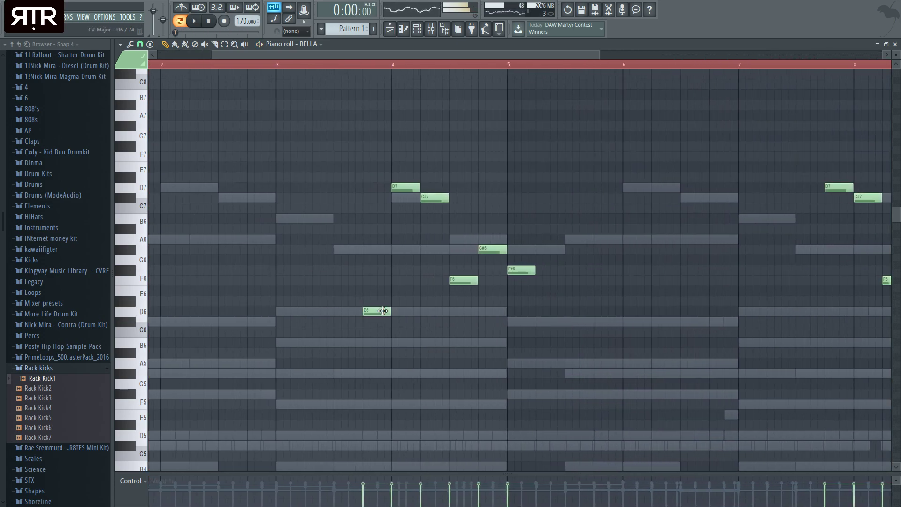
click(385, 249)
scroll(383, 230, up, 3)
click(392, 198)
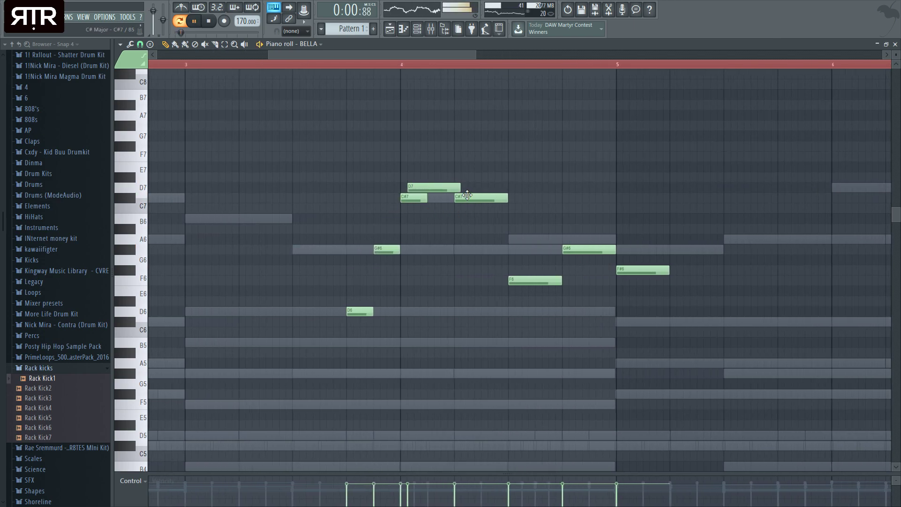
scroll(410, 296, down, 2)
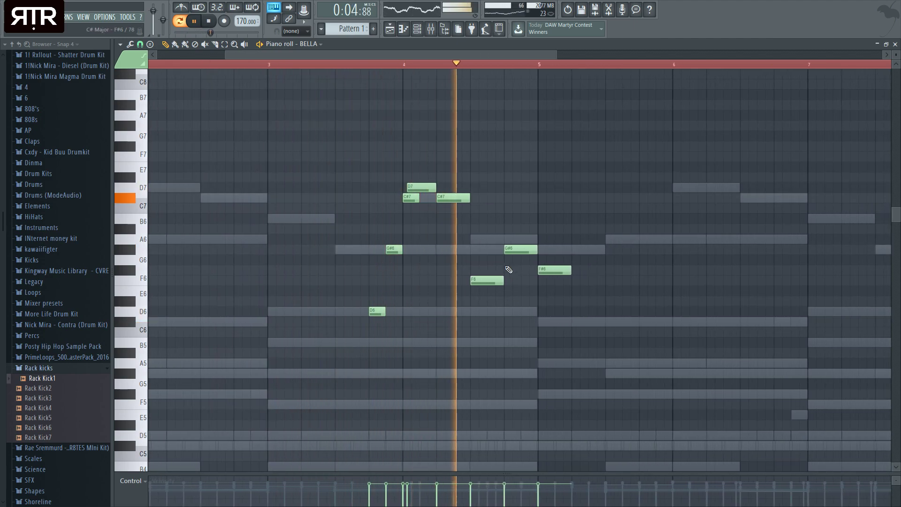
key(space)
scroll(563, 267, down, 3)
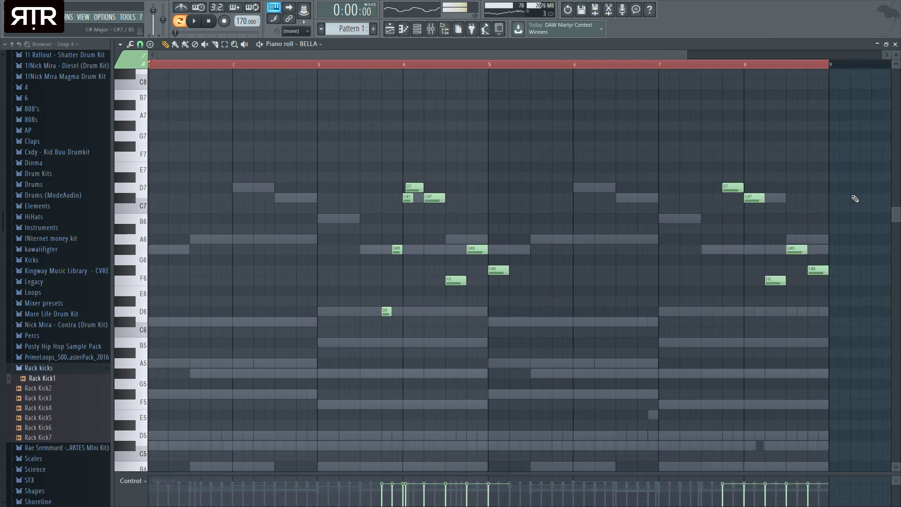
Check the amp envelope's release on layer A of BELLA's Granular Bella patch while playing the pattern
click(895, 44)
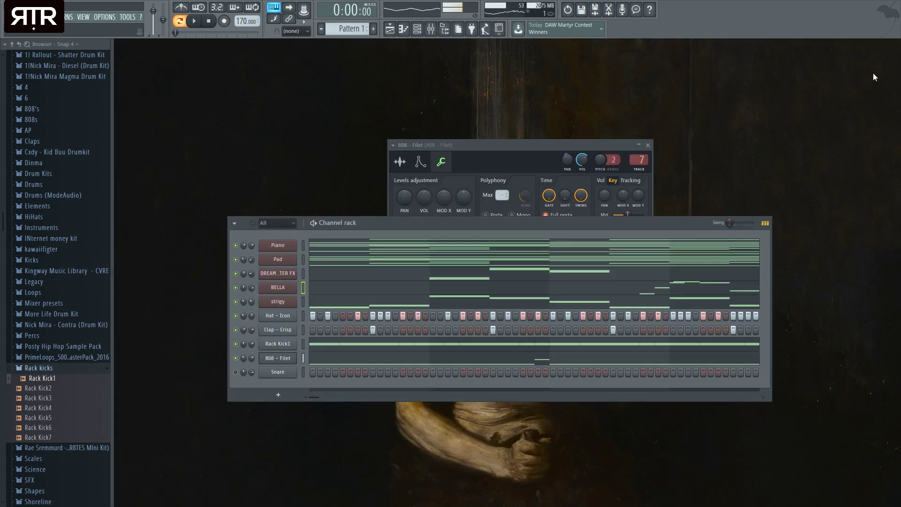
click(278, 288)
key(space)
key(space)
click(512, 292)
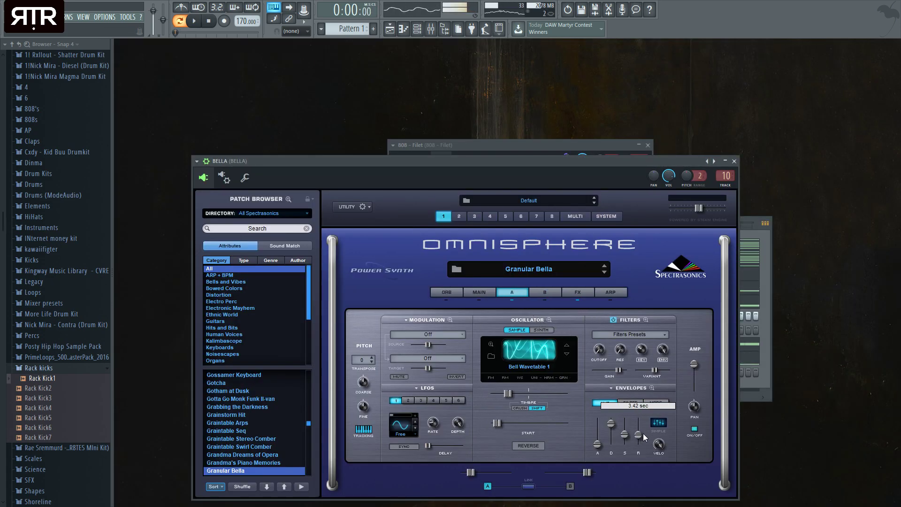
key(space)
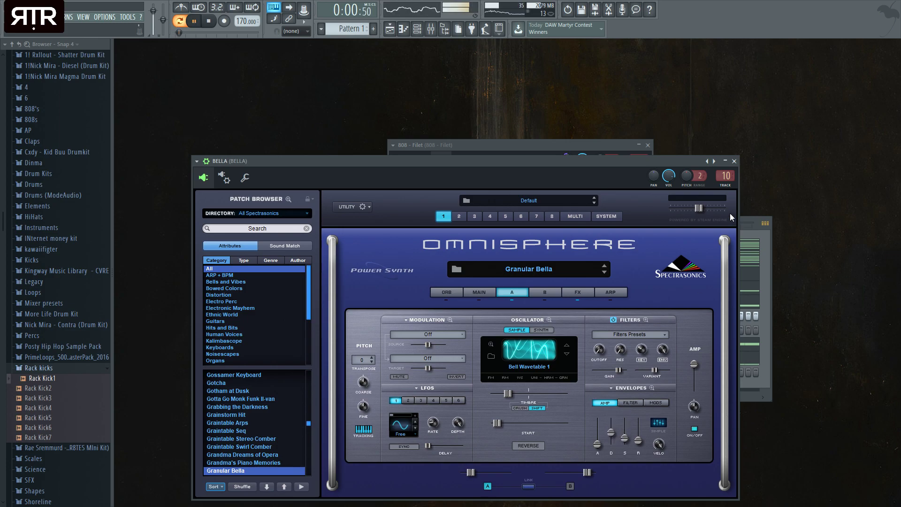
click(734, 161)
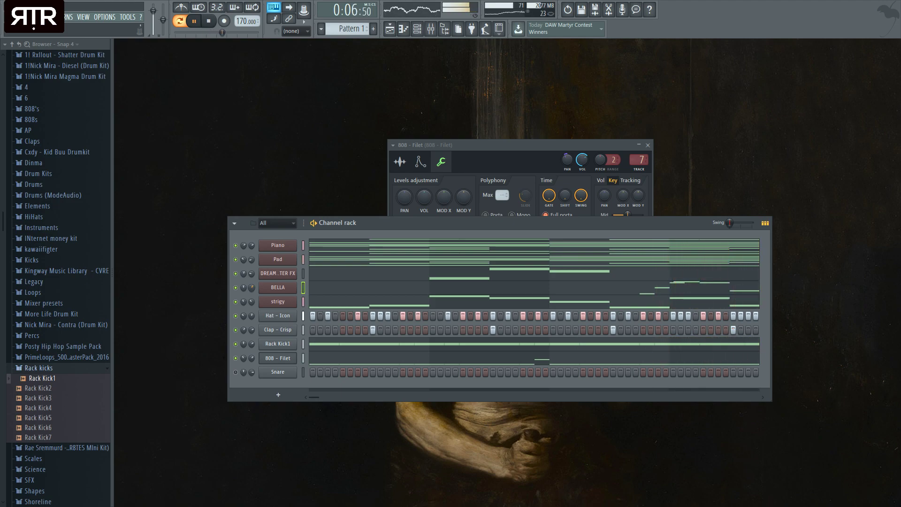
Replace the F6, G#6 and F#6 notes ending the first bell phrase with B6 and A6 notes, and play the pattern
click(688, 287)
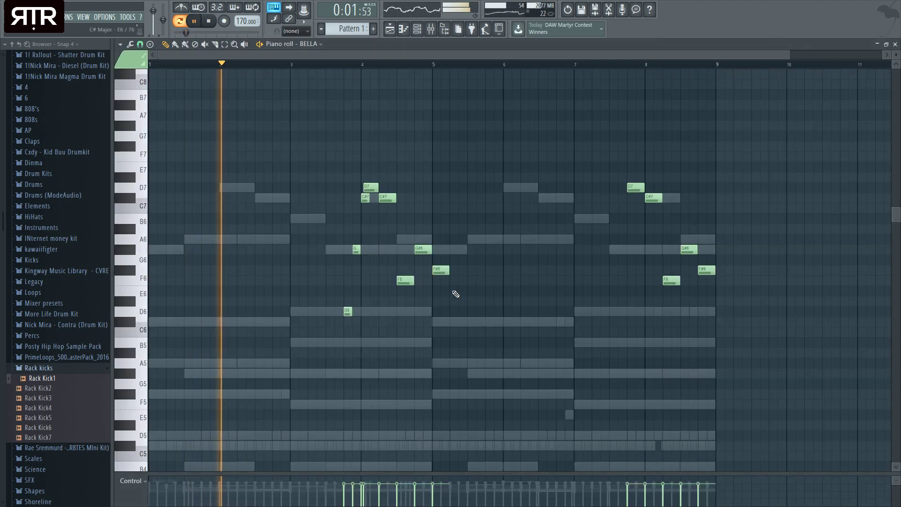
ctrl+scroll(465, 293, up, 3)
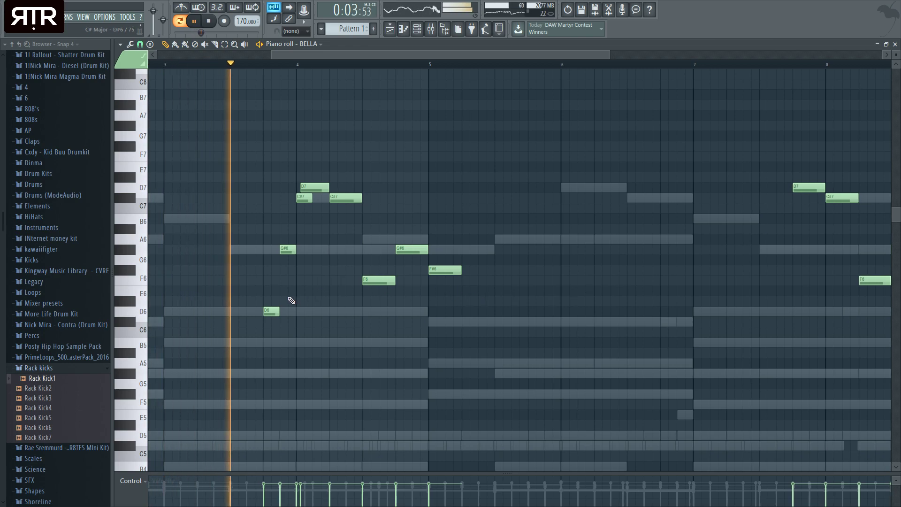
right_click(378, 280)
key(space)
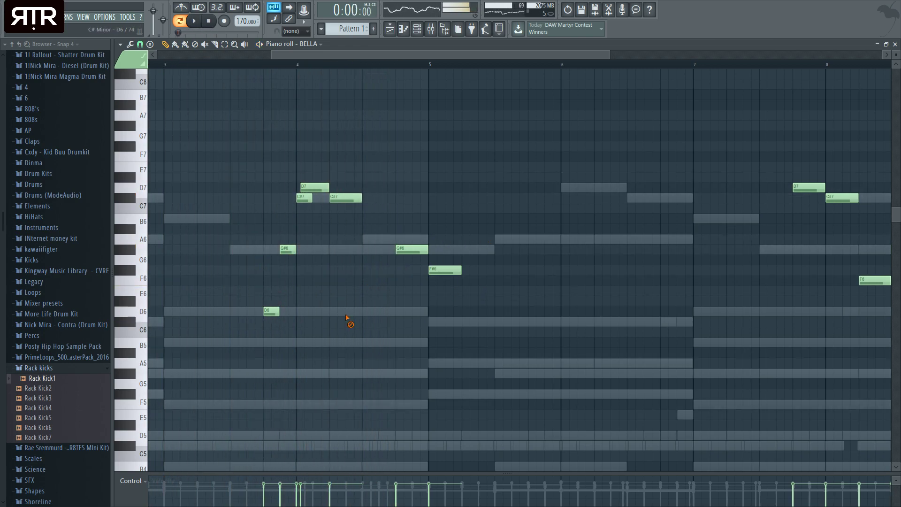
right_click(436, 270)
right_click(426, 248)
key(space)
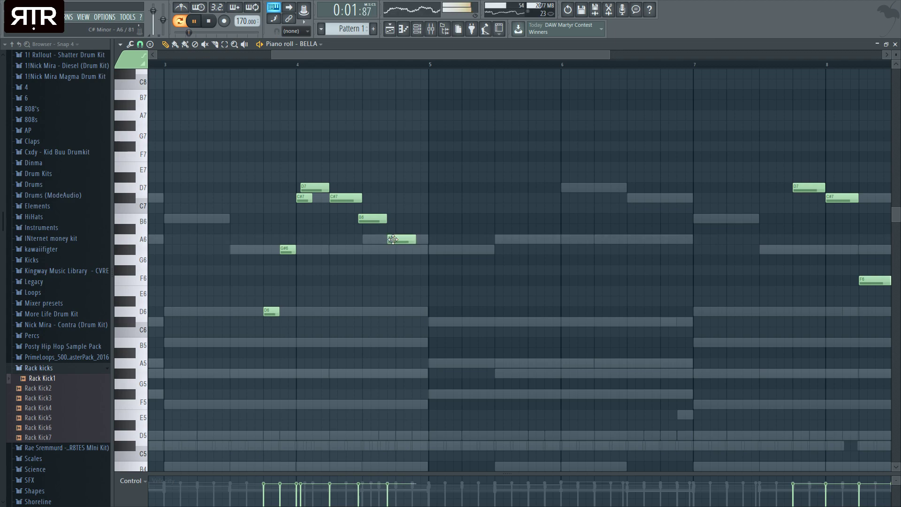
Align the first bell phrase's last two notes with the grid, set their pitches to A6 and B6, and play the pattern
drag(400, 241, 405, 241)
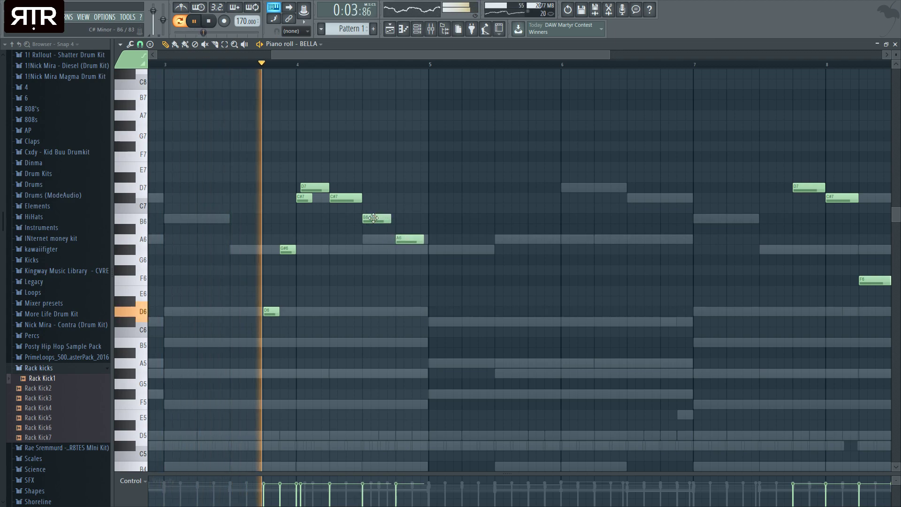
key(space)
drag(382, 221, 407, 253)
key(space)
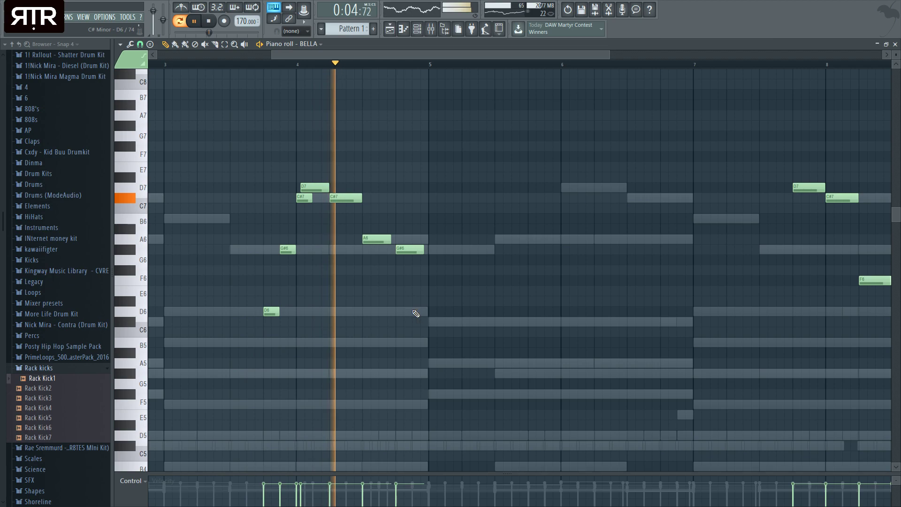
ctrl+scroll(412, 241, down, 4)
key(space)
drag(391, 252, 393, 219)
key(space)
Delete the old second bell phrase and replace it with a copy of the revised first phrase in bars 7 and 8
right_click(654, 270)
right_click(623, 280)
right_click(639, 250)
right_click(606, 198)
right_click(590, 188)
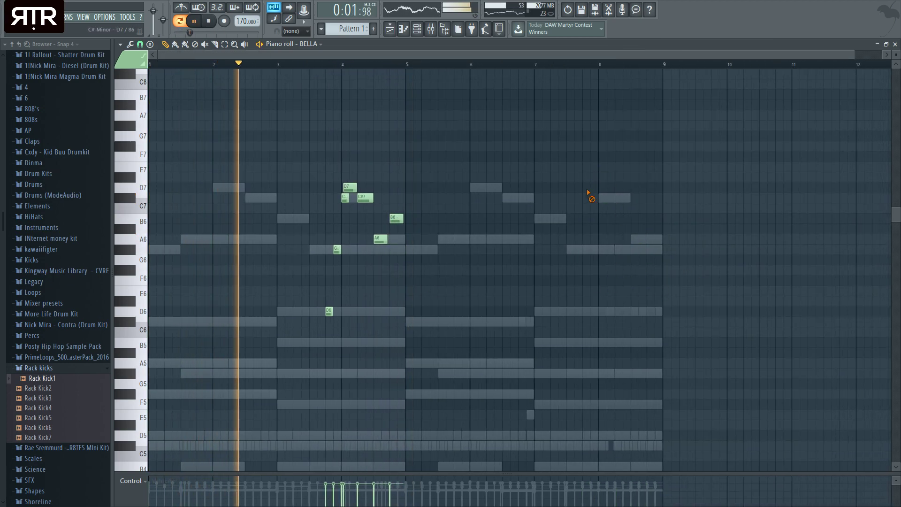
key(ctrl+a)
mouse_move(328, 314)
shift+mouse_down()
mouse_move(603, 318)
mouse_move(585, 312)
shift+mouse_up()
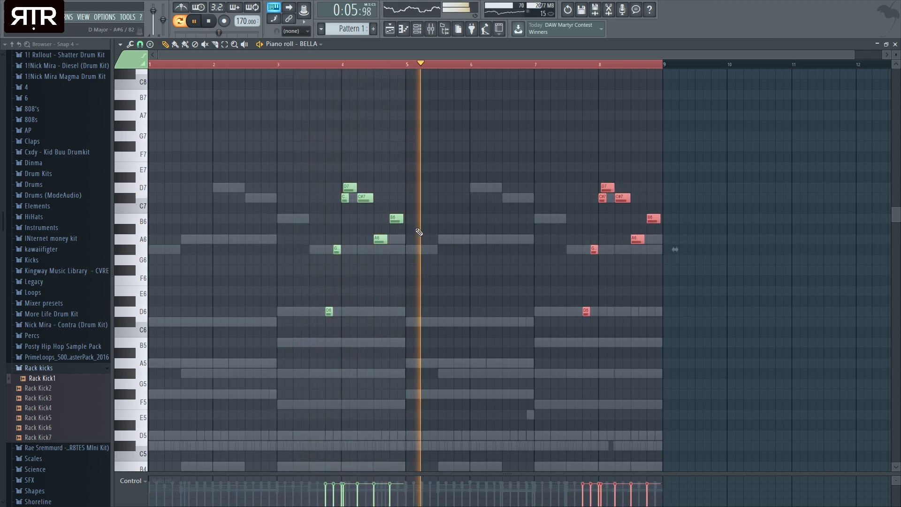
Draw a G#6 note at the start of bar 5 and play the pattern
click(413, 249)
key(space)
click(409, 250)
key(space)
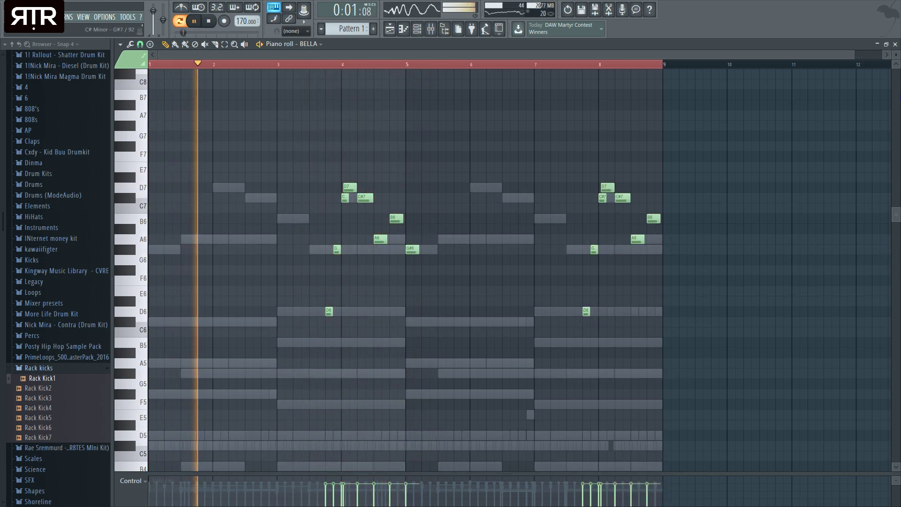
key(Escape)
key(space)
Route BELLA to mixer track 11 holding Fruity Fast Dist, then solo that track and raise its fader
click(286, 287)
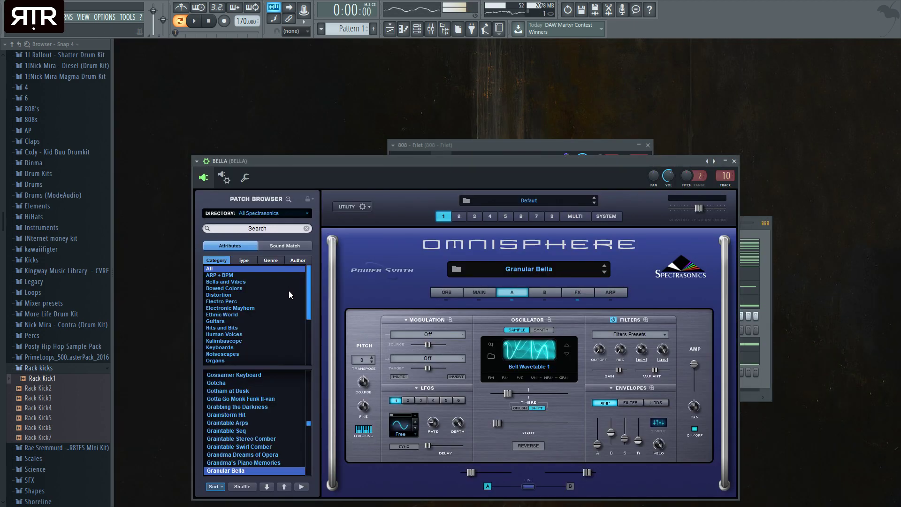
key(F9)
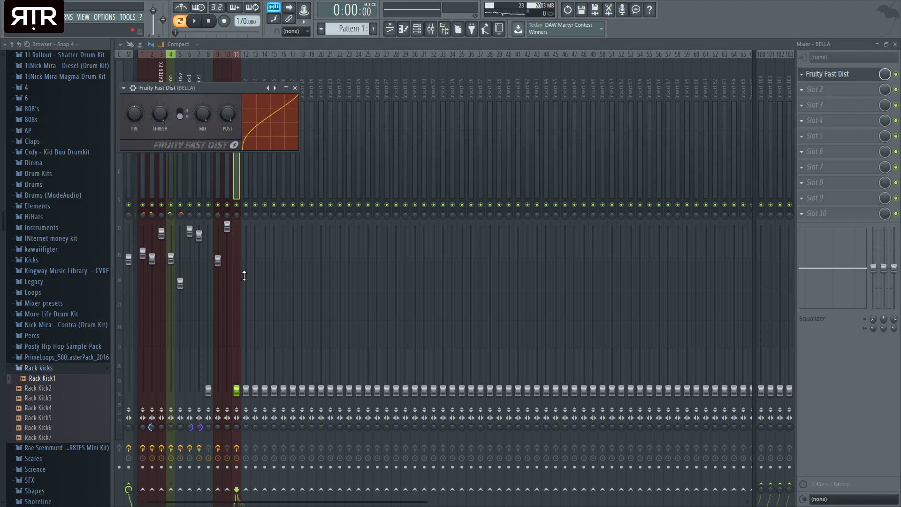
right_click(238, 205)
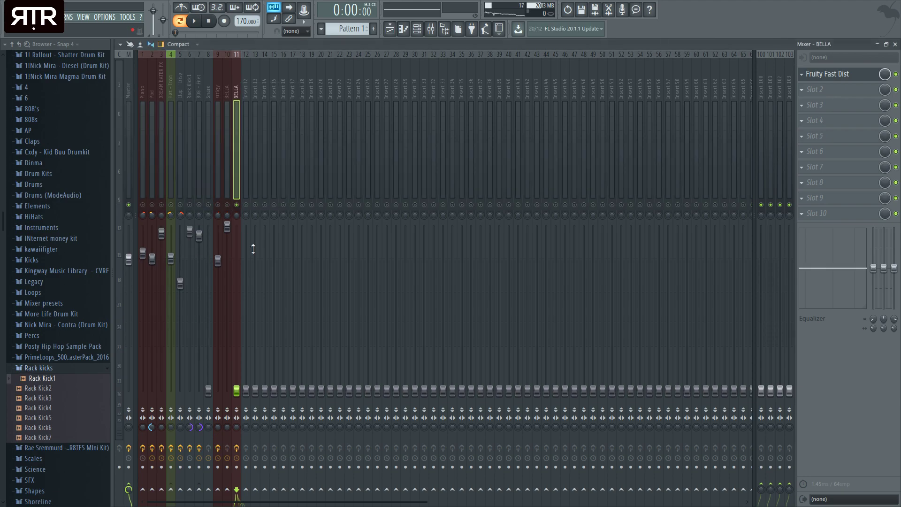
click(389, 29)
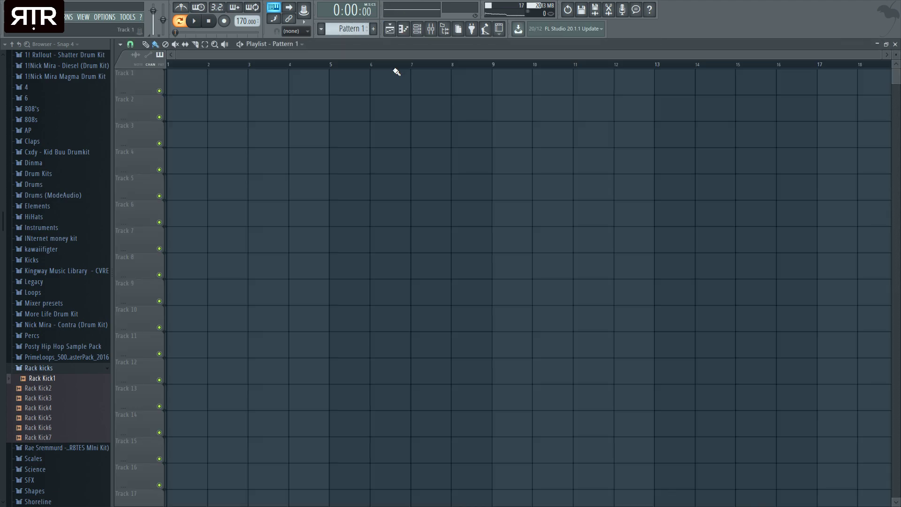
click(895, 45)
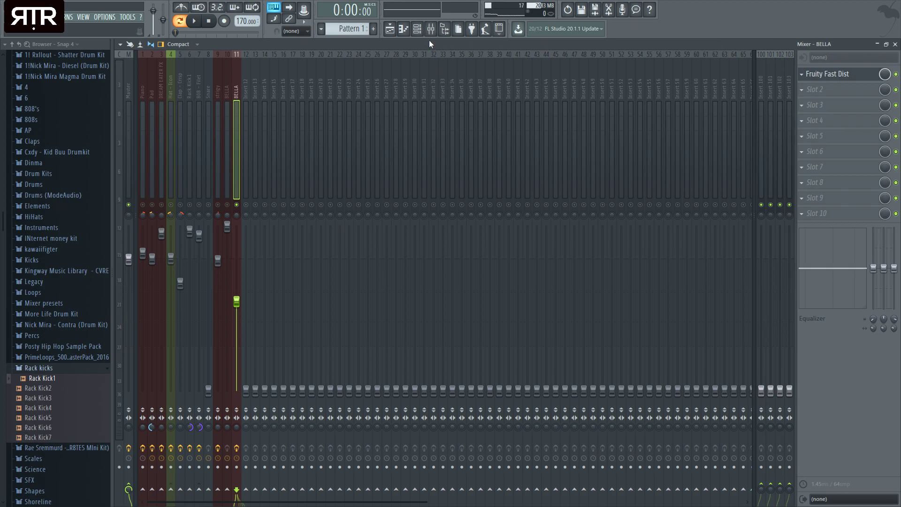
Set the playback position to the middle of bar 3 in BELLA's piano roll and play the soloed bells from there
click(417, 28)
click(321, 292)
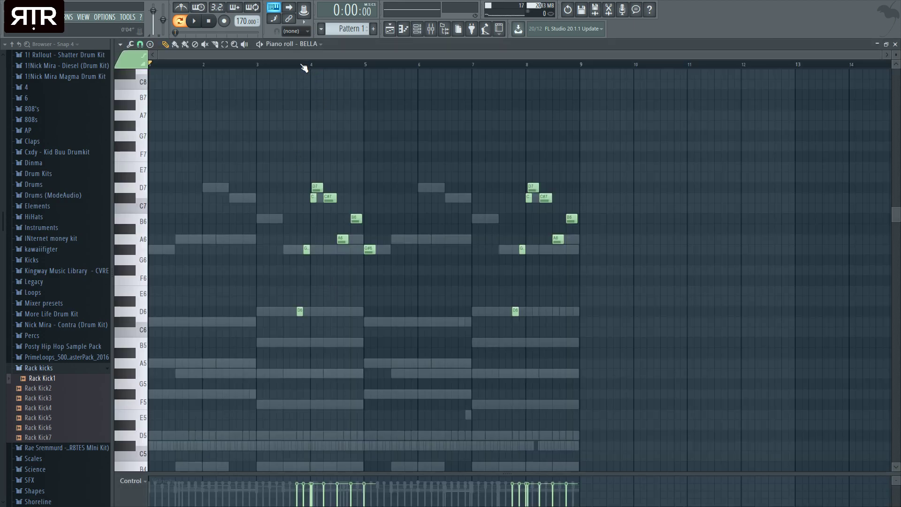
right_click(290, 73)
key(space)
click(281, 63)
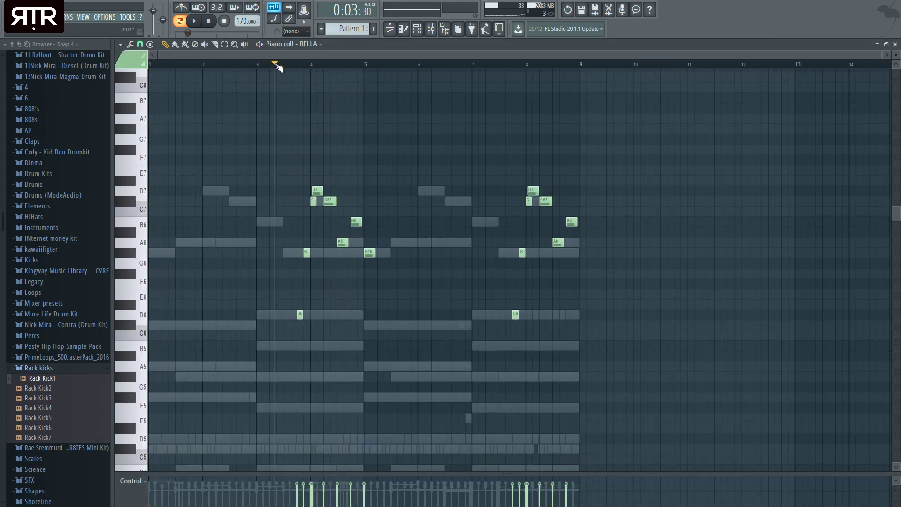
click(895, 44)
key(space)
Raise the glide slider on the main page of BELLA's Granular Bella patch while playing the soloed bells
click(278, 288)
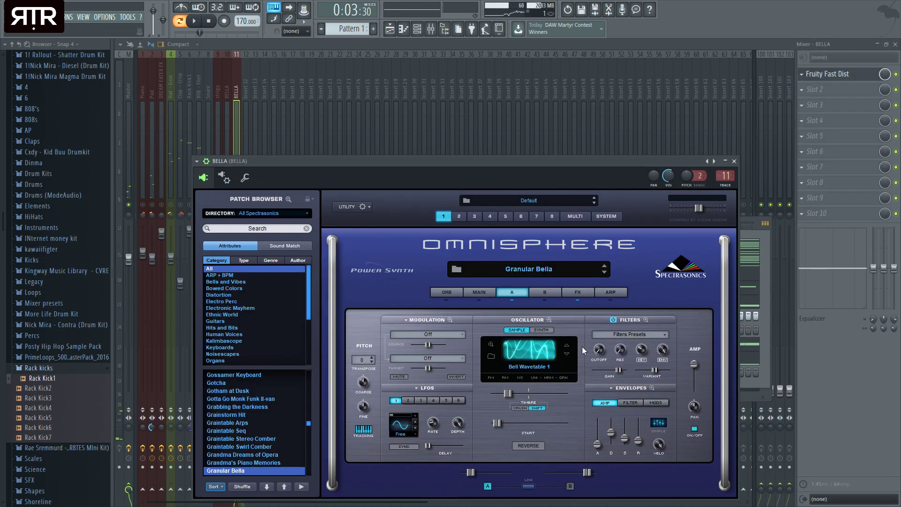
click(478, 292)
key(space)
drag(710, 398, 712, 390)
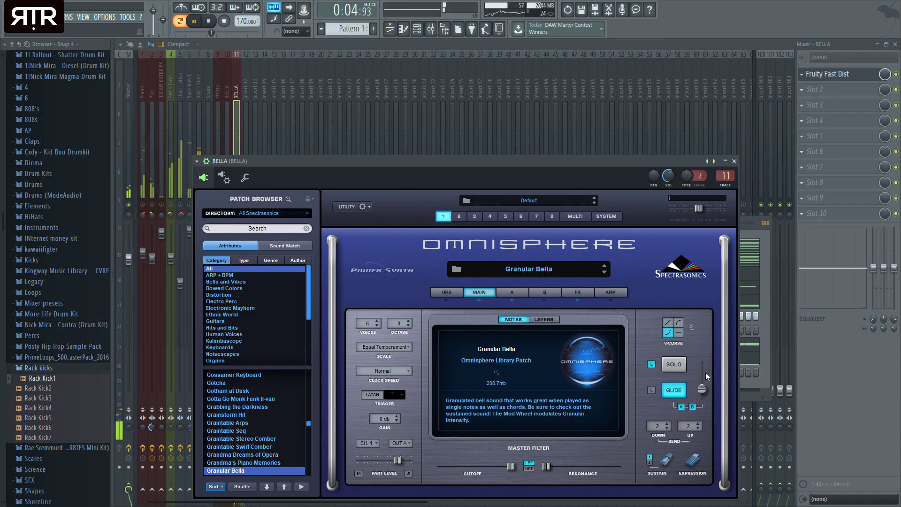
click(735, 161)
key(space)
Switch the BELLA track's Fruity Fast Dist to type A and raise the track's fader while playing the soloed bells
click(827, 75)
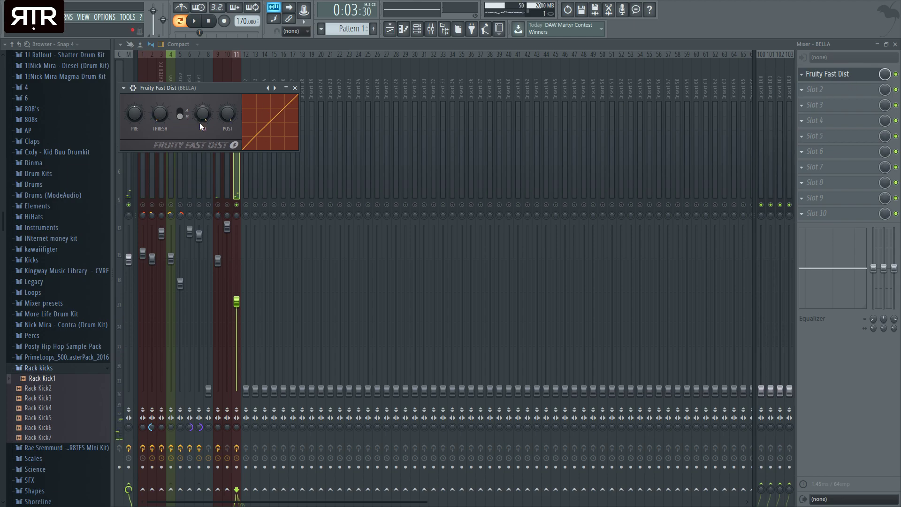
key(space)
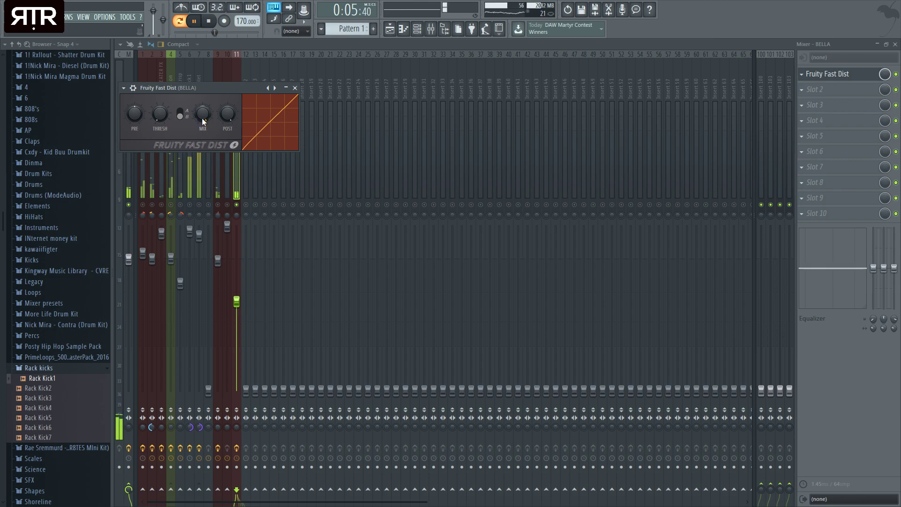
drag(242, 310, 242, 293)
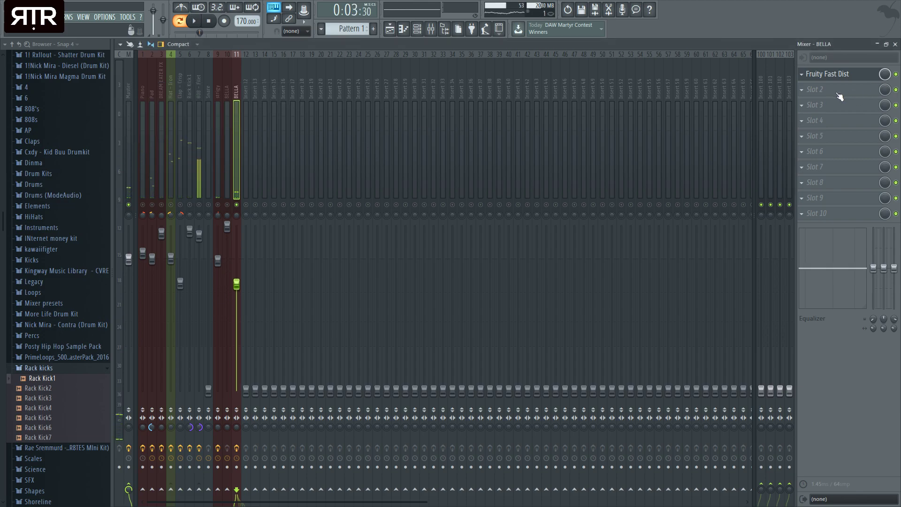
key(space)
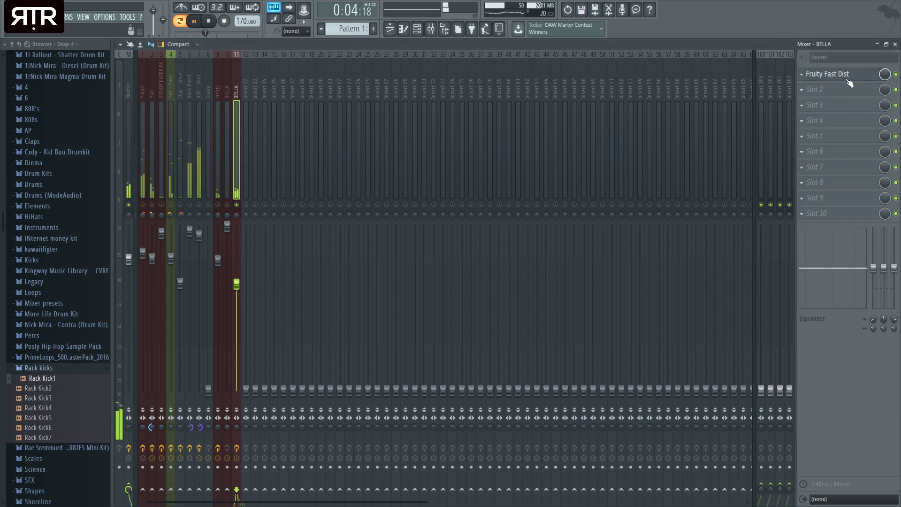
click(840, 75)
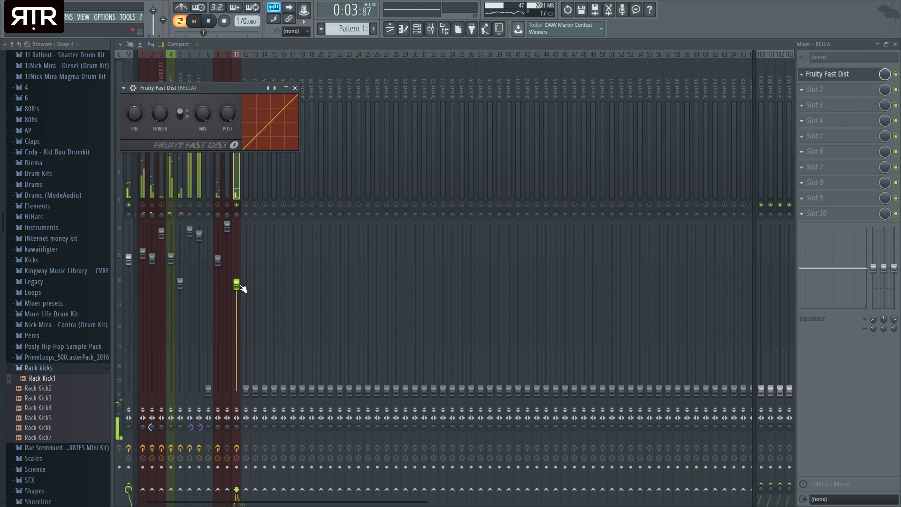
drag(241, 285, 241, 267)
key(space)
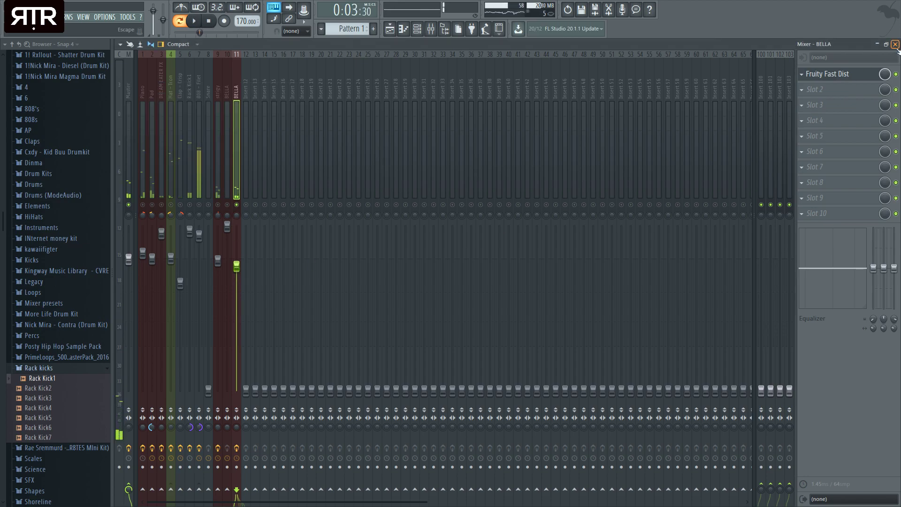
Transpose all BELLA notes down one octave and play the soloed bells
click(895, 44)
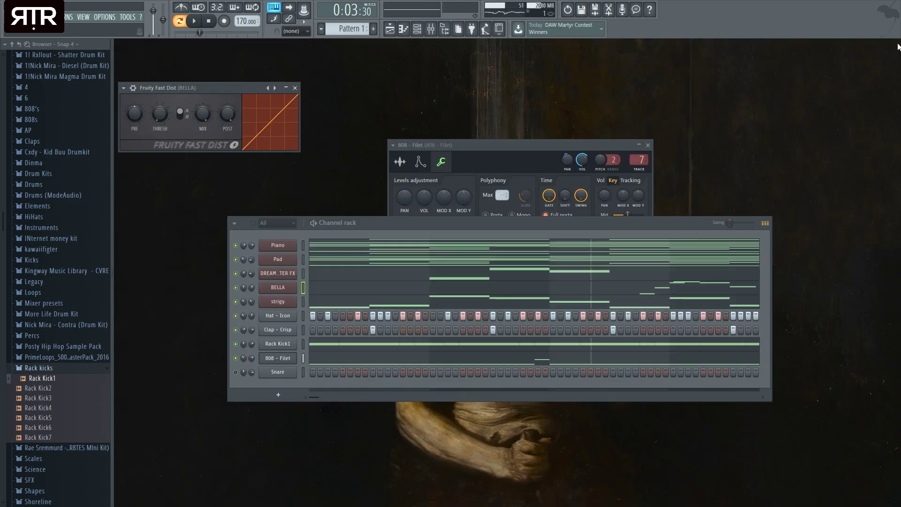
click(382, 289)
key(space)
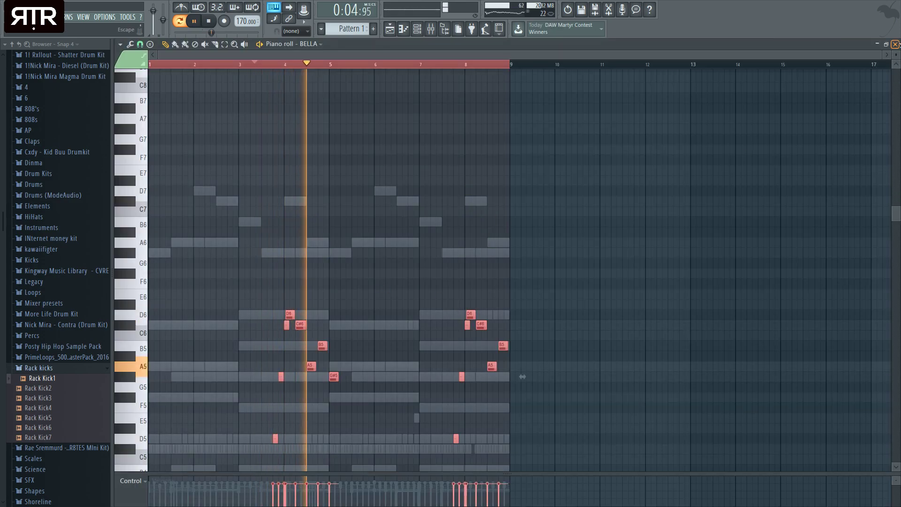
key(Escape)
key(space)
key(space)
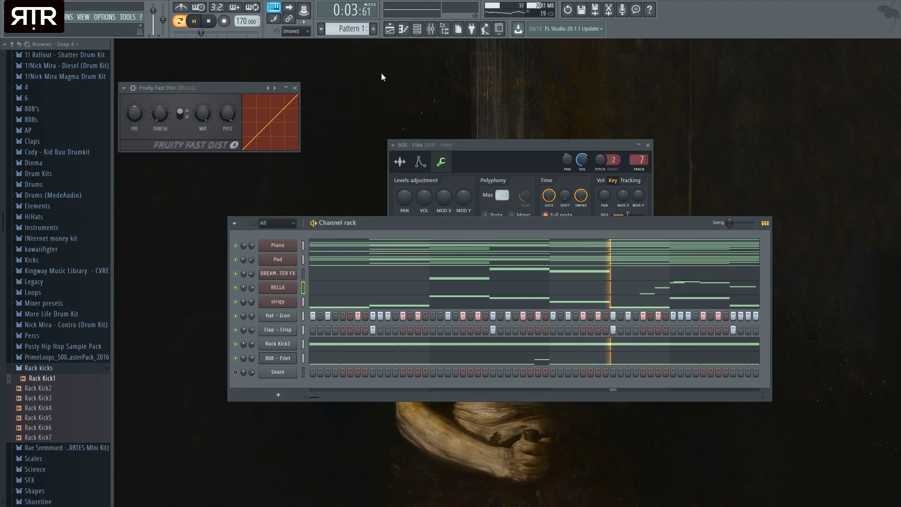
key(space)
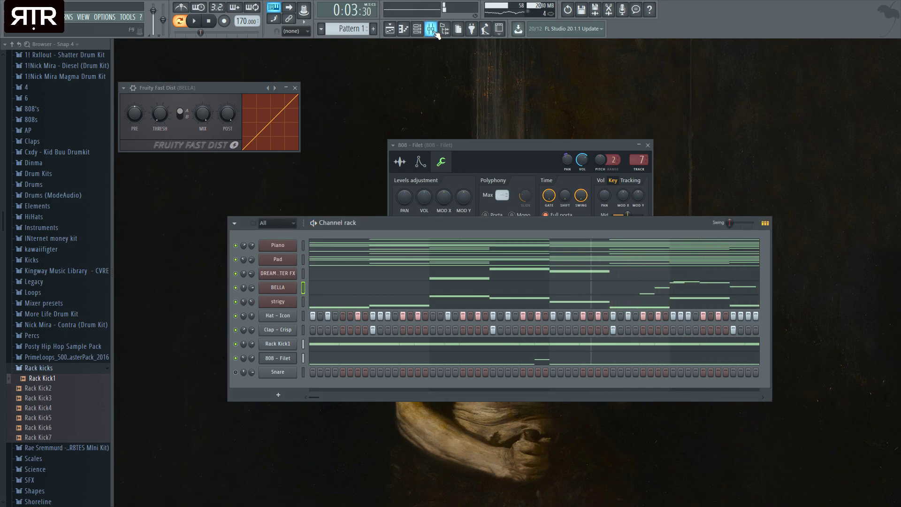
Add Fruity parametric EQ 2 to BELLA's third effect slot and raise its band 1 high-pass cutoff to thin the low end
key(F9)
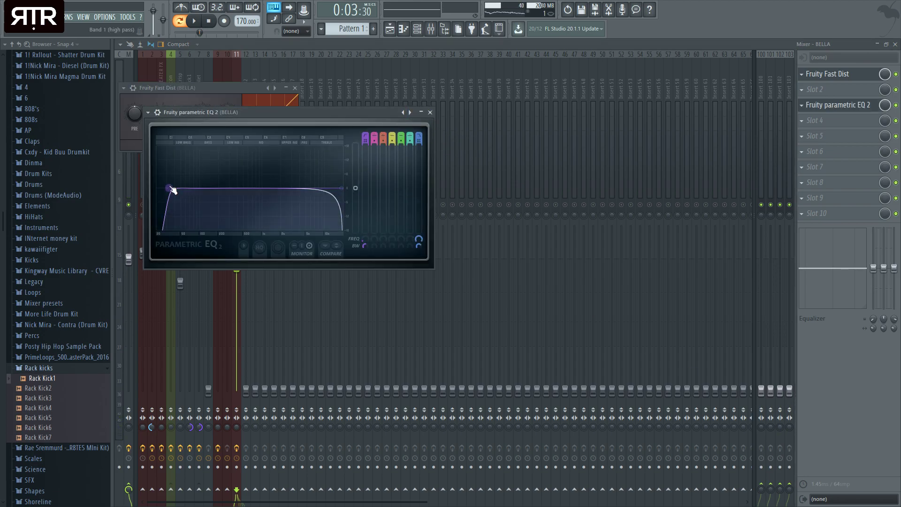
drag(172, 188, 223, 188)
key(space)
key(space)
click(430, 112)
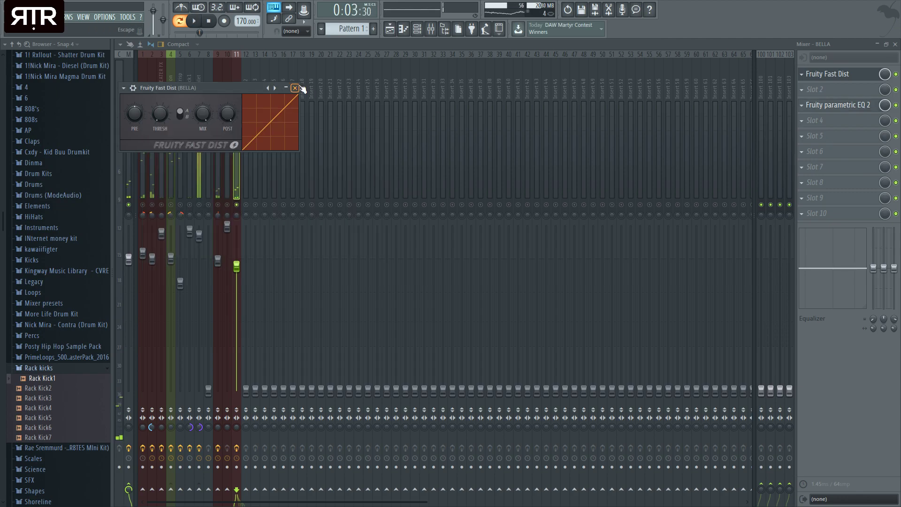
click(295, 87)
Unsolo the BELLA track and raise the BELLA and strigy faders while playing the full mix
right_click(243, 206)
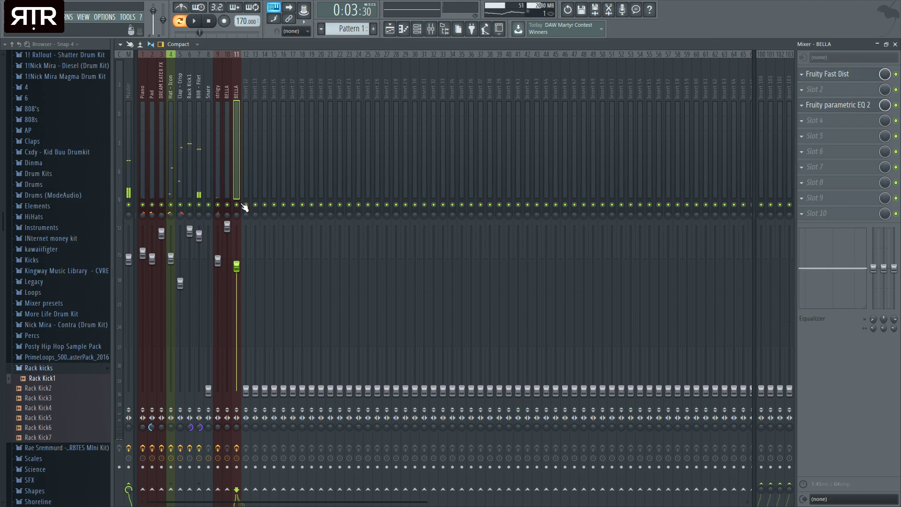
key(space)
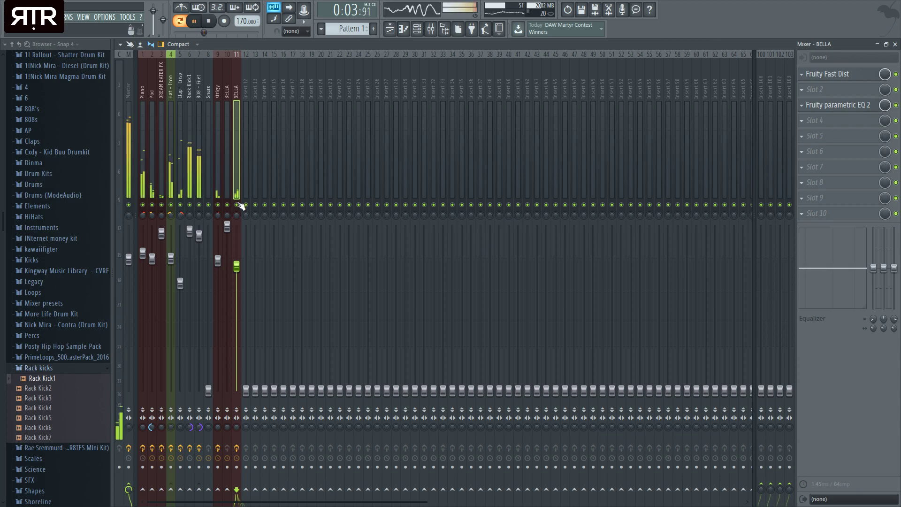
mouse_move(237, 266)
mouse_down()
mouse_move(219, 257)
mouse_move(237, 259)
mouse_up()
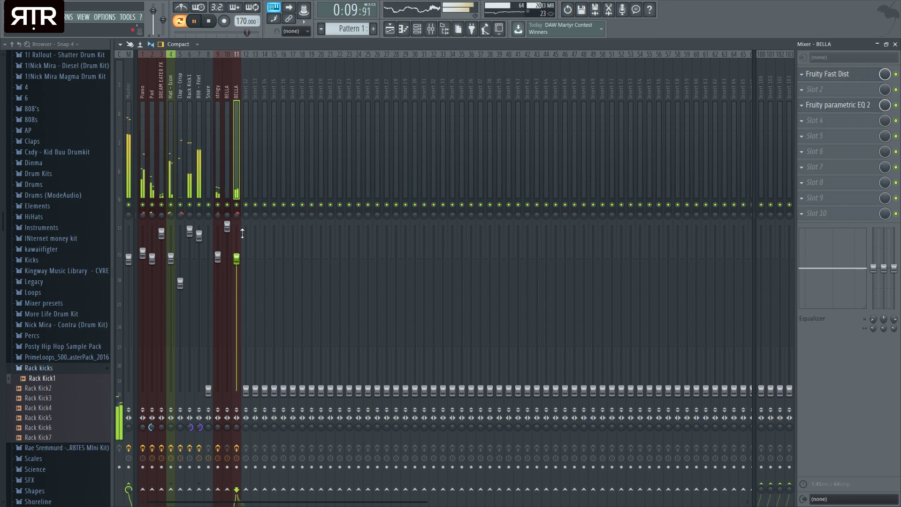
drag(238, 259, 237, 236)
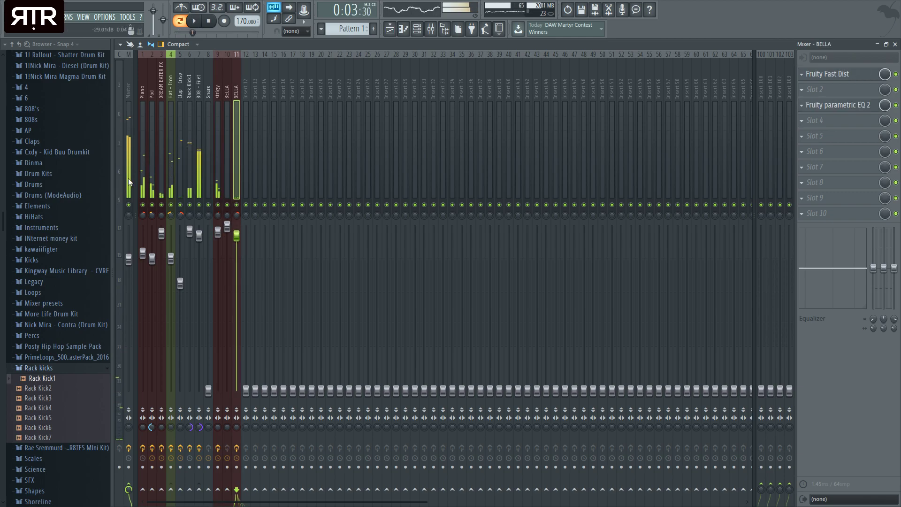
Add Ozone 8 Elements to the master track's ninth slot and disable the Fruity Limiter
click(129, 178)
key(space)
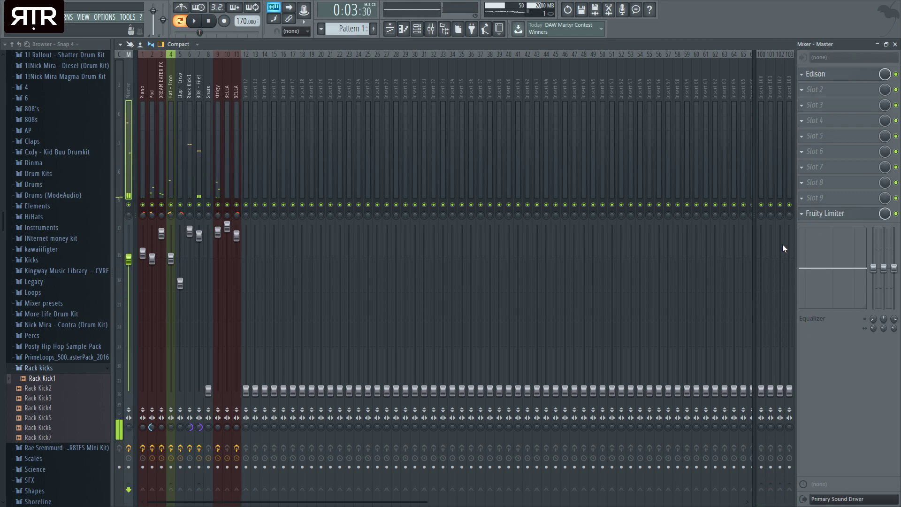
click(810, 370)
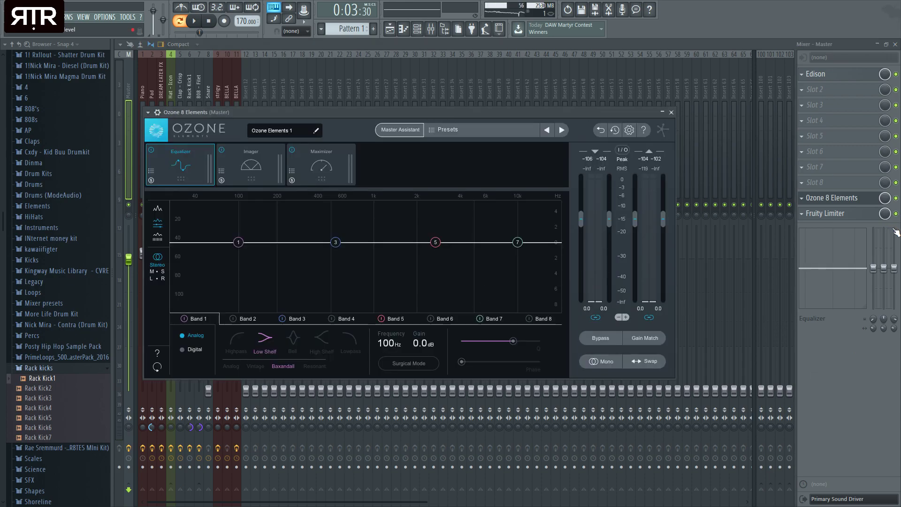
click(896, 214)
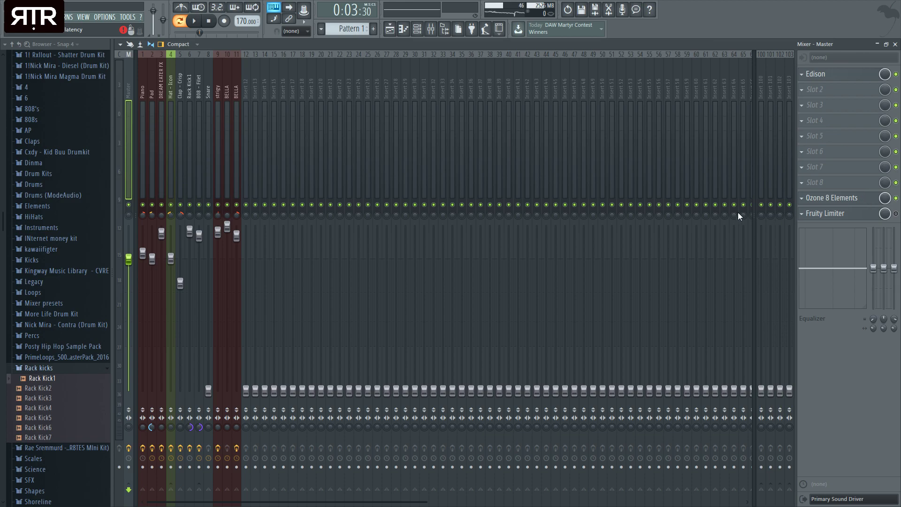
Set Ozone's Maximizer ceiling to -1.1 dB and threshold to -6.3 dB, and lower the output level to -2.4 dB
click(857, 199)
click(269, 174)
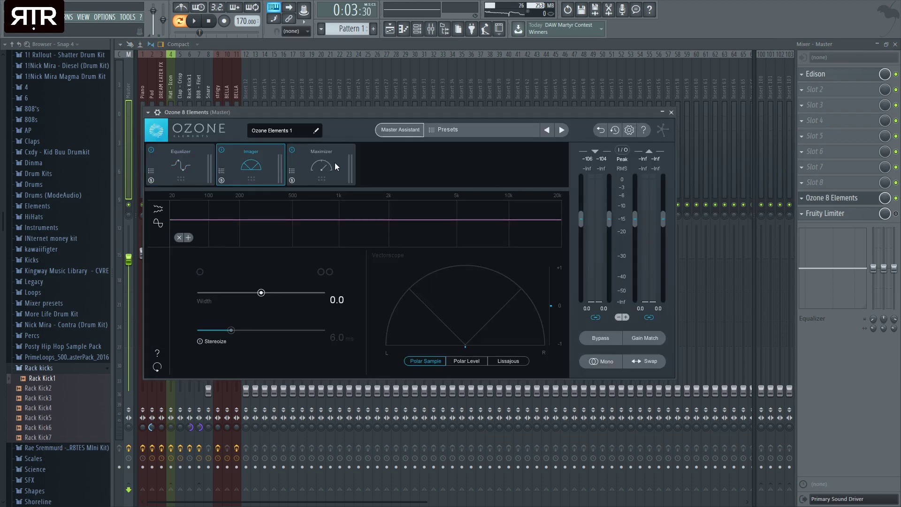
click(334, 163)
mouse_move(304, 266)
mouse_down()
mouse_move(300, 297)
mouse_move(301, 281)
mouse_up()
drag(270, 293, 271, 325)
drag(635, 215, 635, 223)
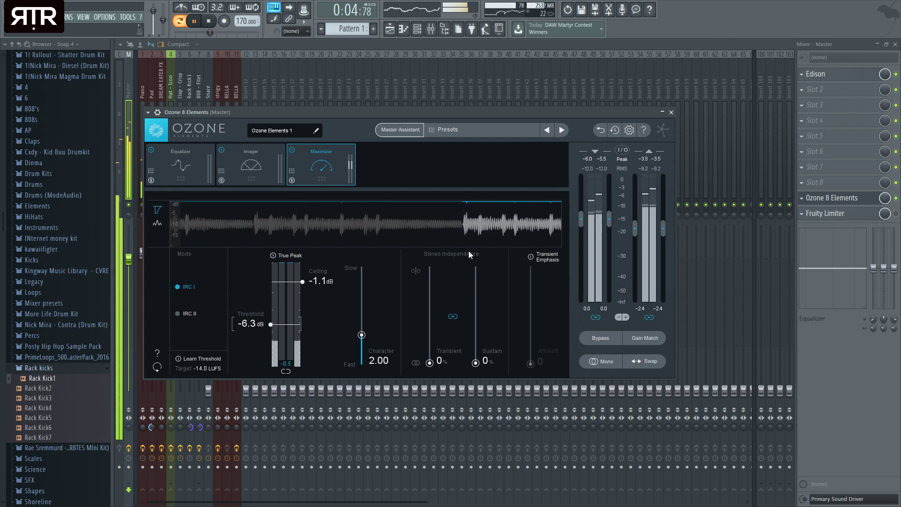
Stop playback, disable Ozone 8 Elements on the master track, and re-enable and open its Fruity Limiter
key(space)
click(896, 198)
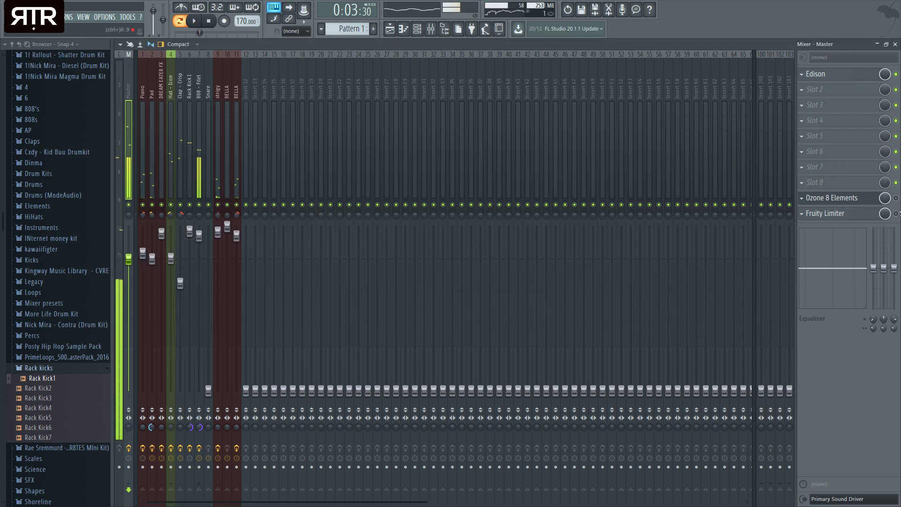
click(847, 215)
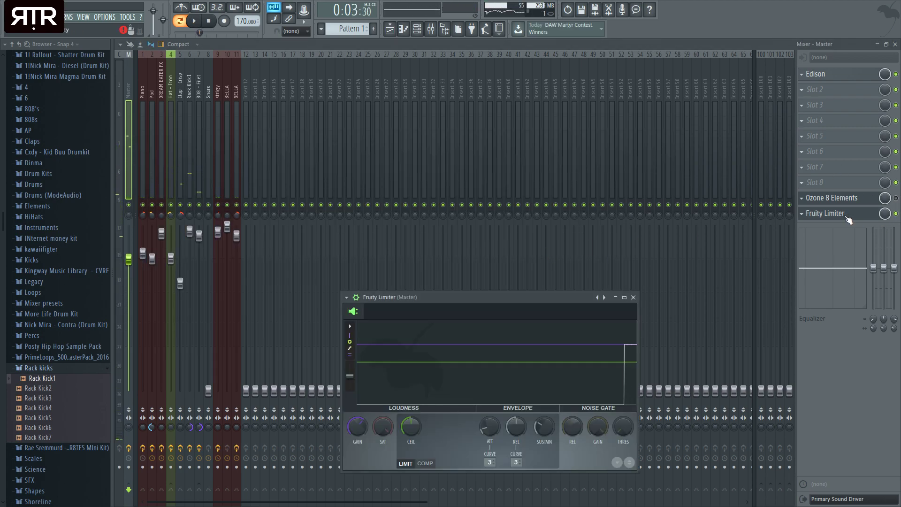
Lower the master limiter's attack, release, sustain, ceiling and gain while checking playback, and close the limiter, mixer and Ozone windows
drag(540, 426, 499, 432)
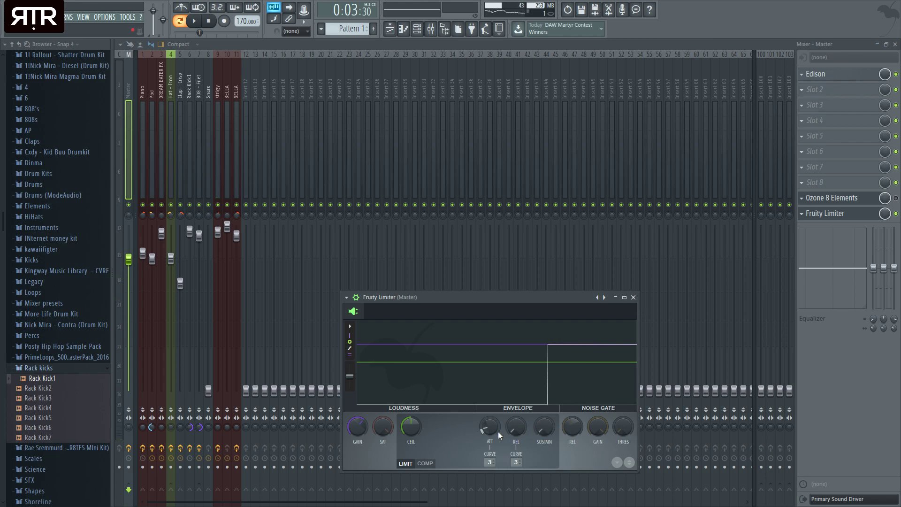
drag(408, 428, 358, 440)
key(space)
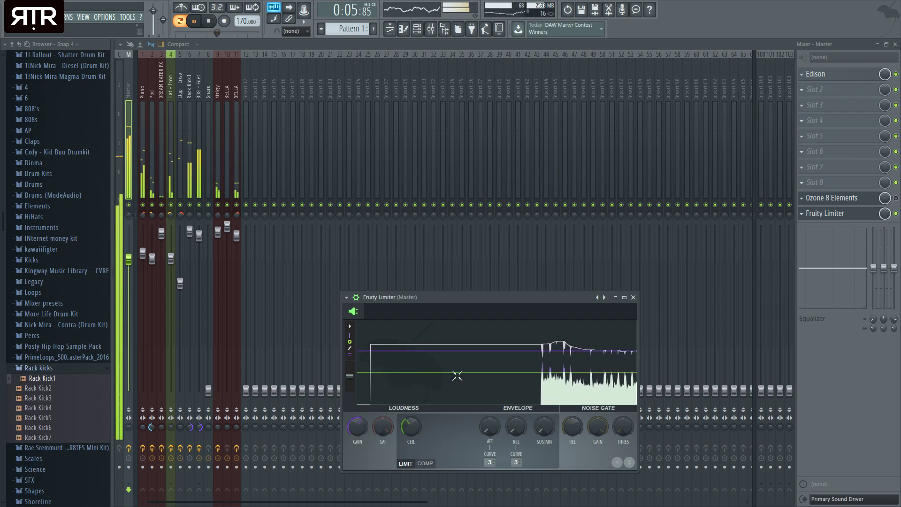
click(633, 297)
click(896, 45)
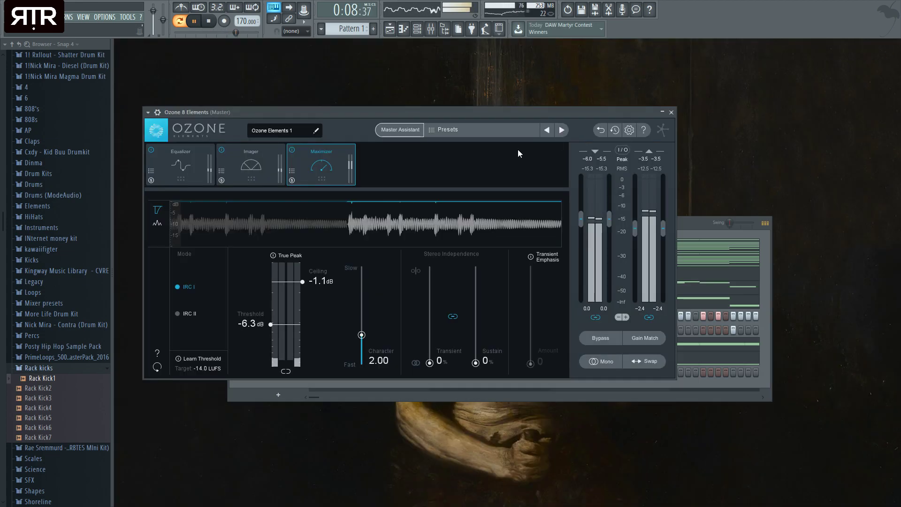
click(671, 112)
click(650, 147)
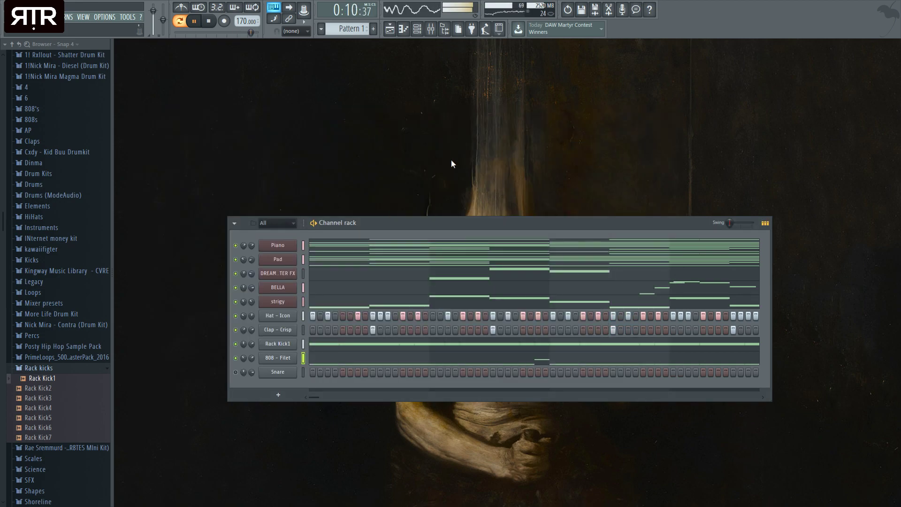
Raise the strigy fader and the track 11 BELLA fader in the mixer during playback, and stop playback
click(432, 29)
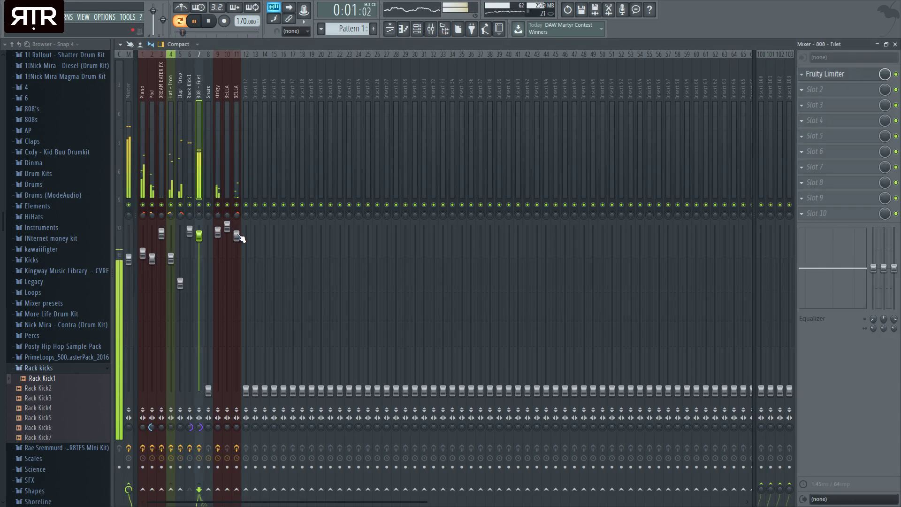
drag(237, 233, 237, 225)
drag(218, 232, 218, 225)
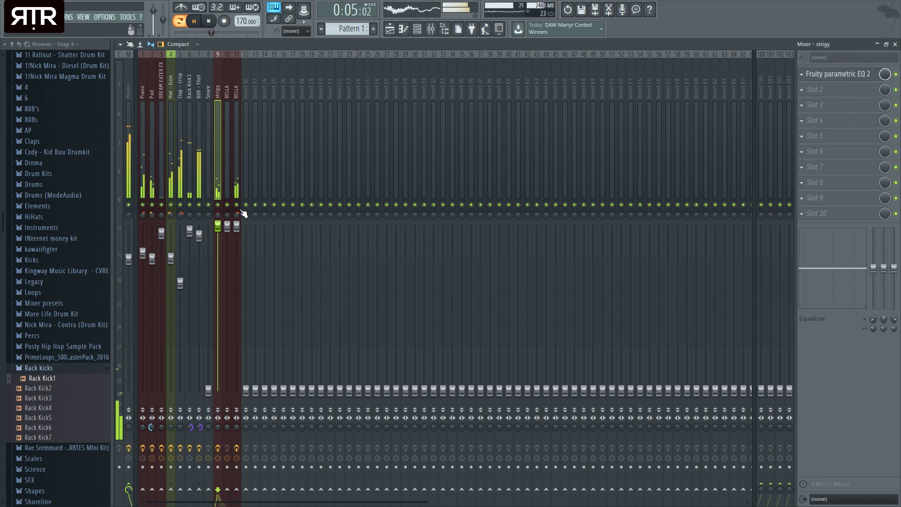
click(231, 227)
click(236, 227)
click(895, 44)
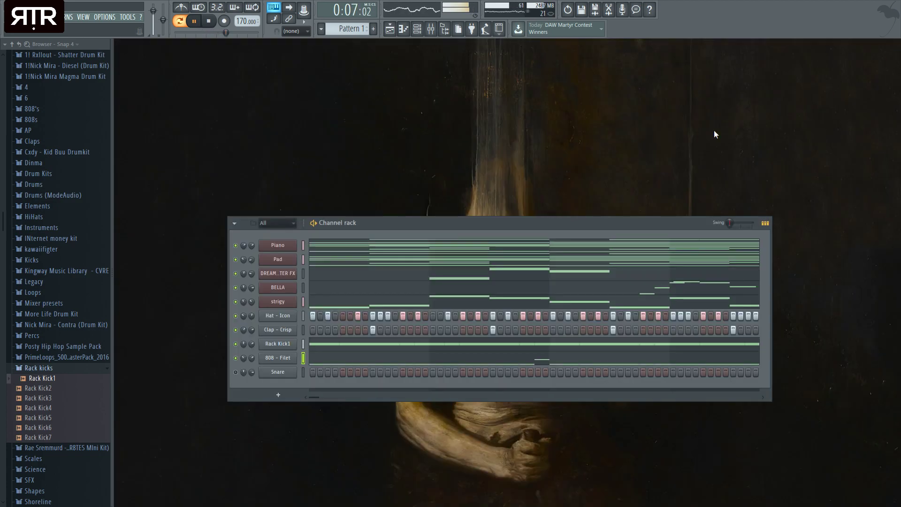
key(space)
Clear the workspace by closing the channel rack, the browser and the hat's Fruity Limiter window
click(421, 30)
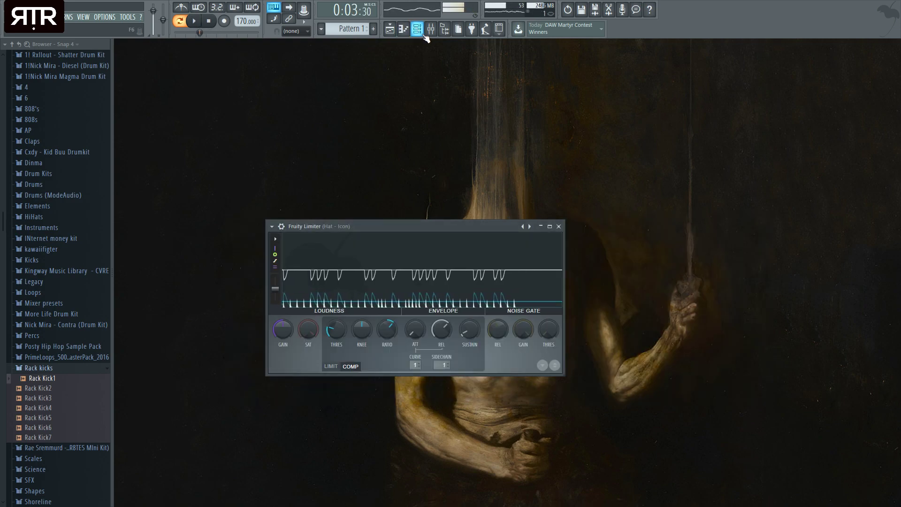
click(421, 30)
click(417, 28)
click(430, 28)
click(430, 29)
click(444, 29)
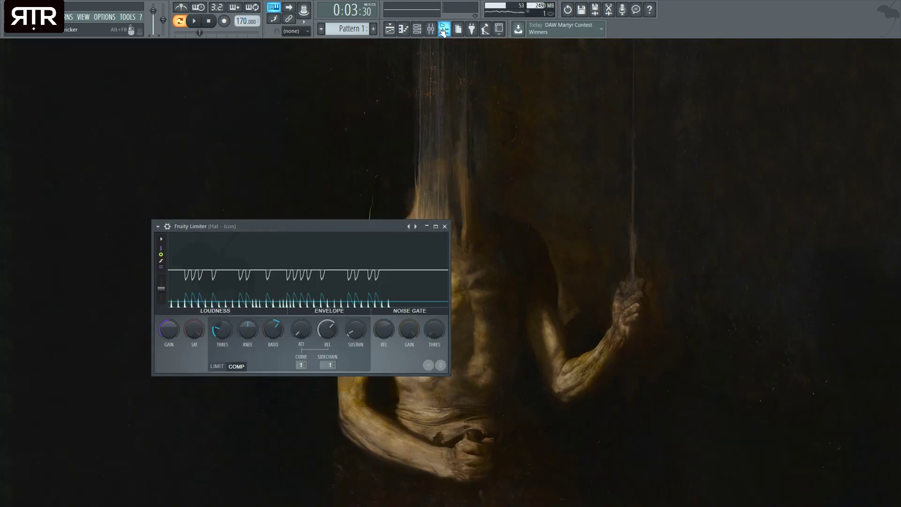
click(444, 226)
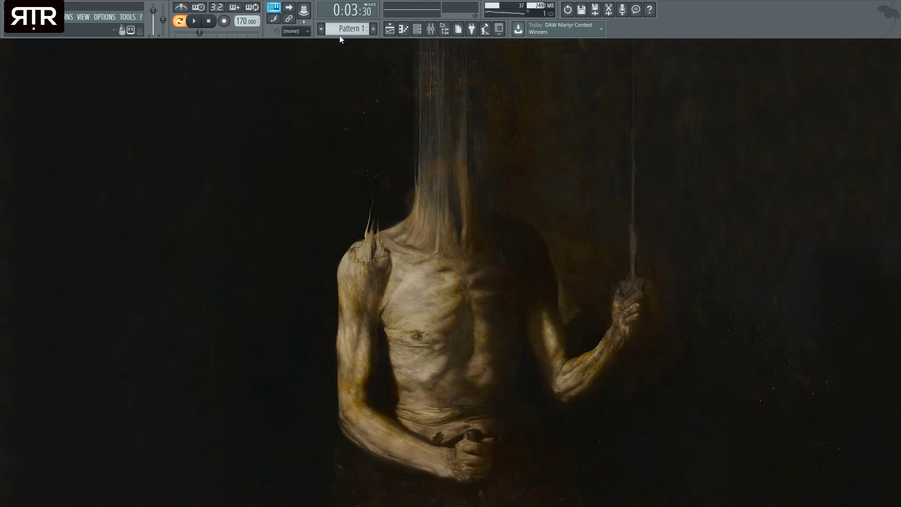
Open the playlist and place the Piano and Pad patterns at bar 1 on tracks 1 and 2
click(389, 29)
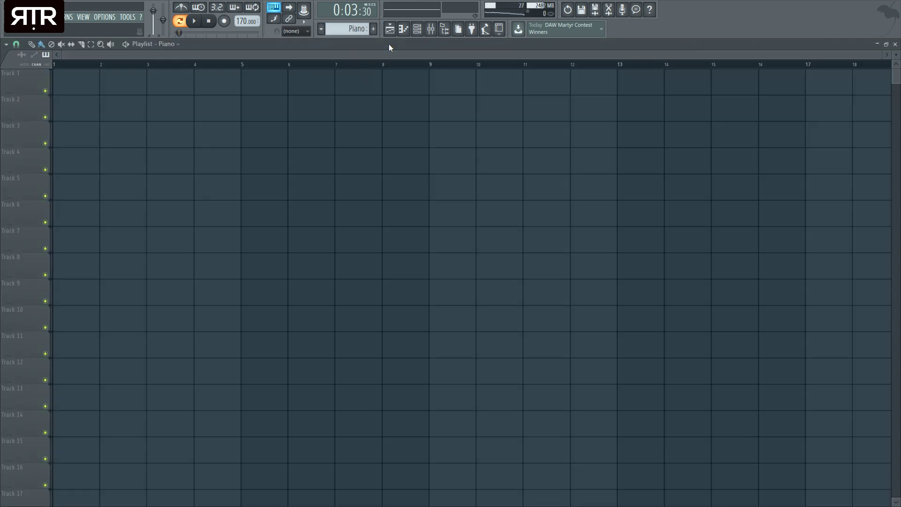
click(153, 89)
scroll(155, 92, down, 2)
drag(154, 92, 56, 78)
scroll(358, 30, down, 1)
click(122, 104)
drag(121, 103, 72, 101)
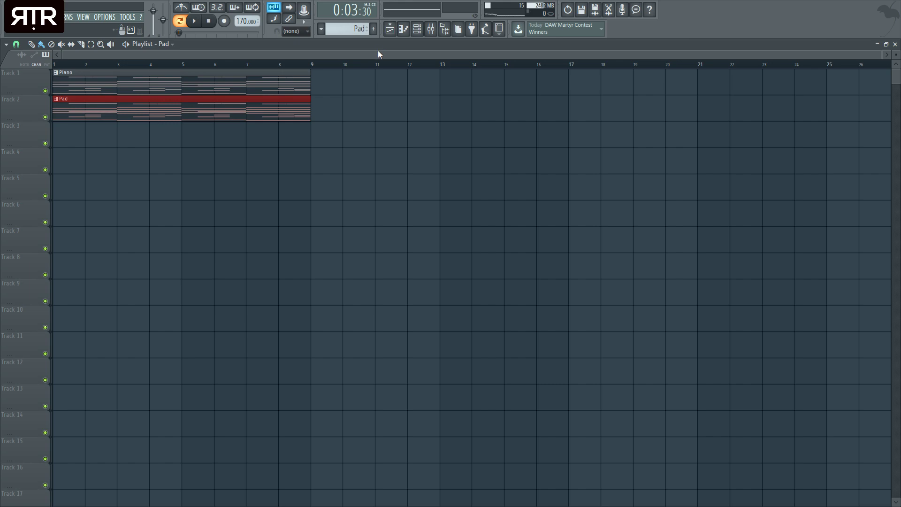
Place the DREAM EATER FX, BELLA and strigy patterns at bar 1 on tracks 3 to 5
scroll(349, 29, down, 1)
click(87, 137)
drag(87, 137, 54, 137)
drag(276, 142, 303, 139)
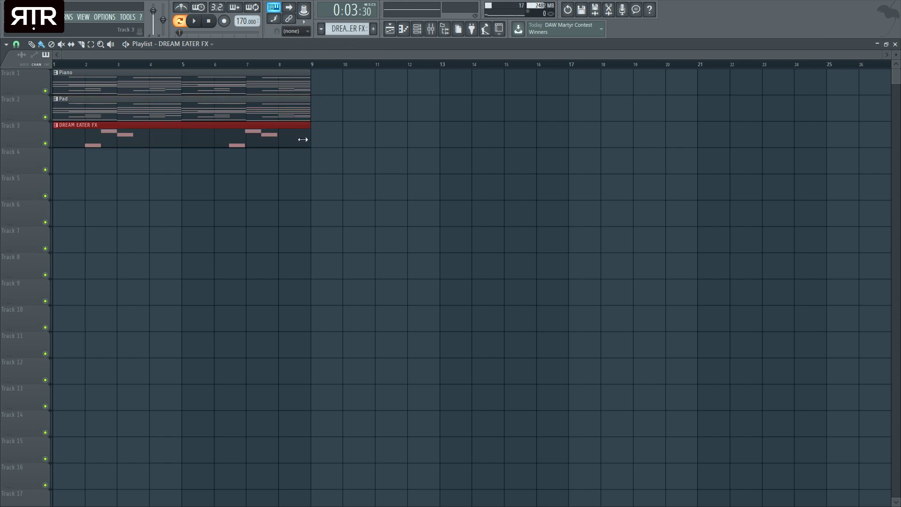
drag(360, 67, 362, 69)
drag(106, 156, 82, 158)
key(KP_Add)
drag(100, 189, 69, 188)
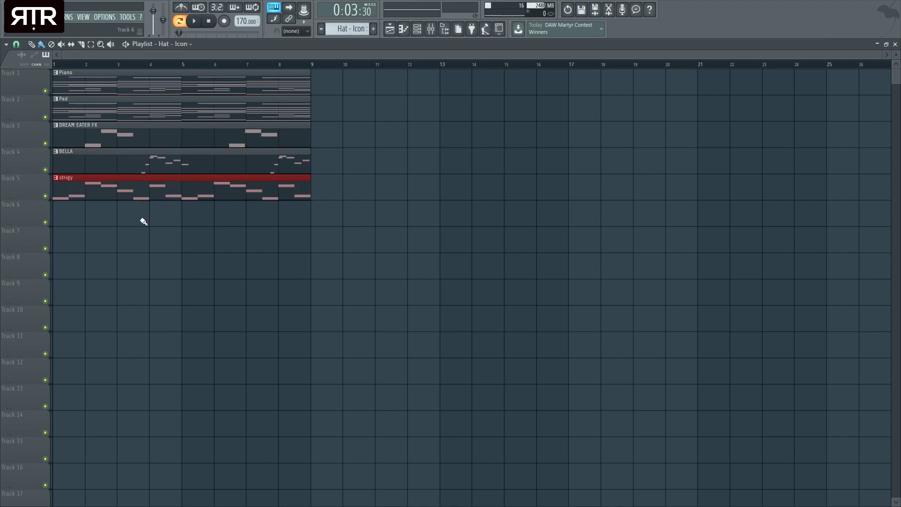
Place the Hat - Icon, Clap - Crisp, Rack Kick1 and 808 - Filet patterns at bar 1 on tracks 6 to 9
drag(173, 215, 96, 214)
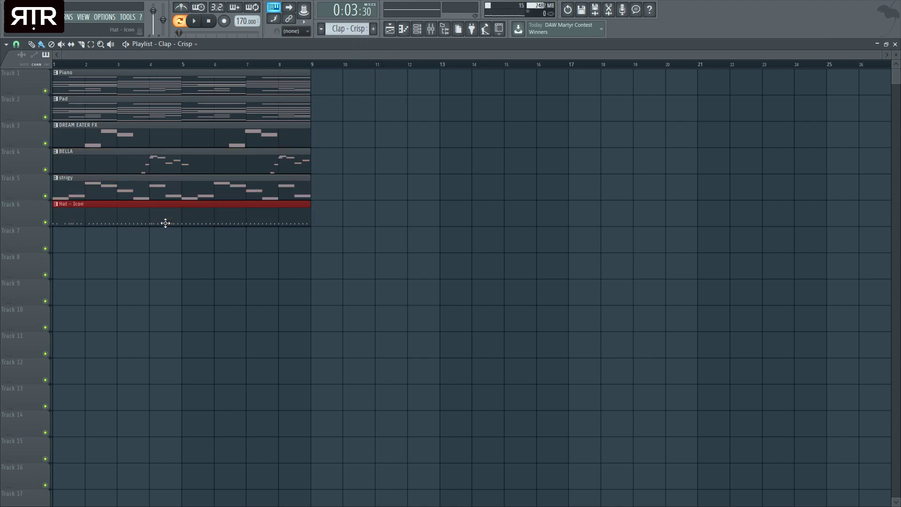
drag(131, 242, 98, 241)
click(409, 105)
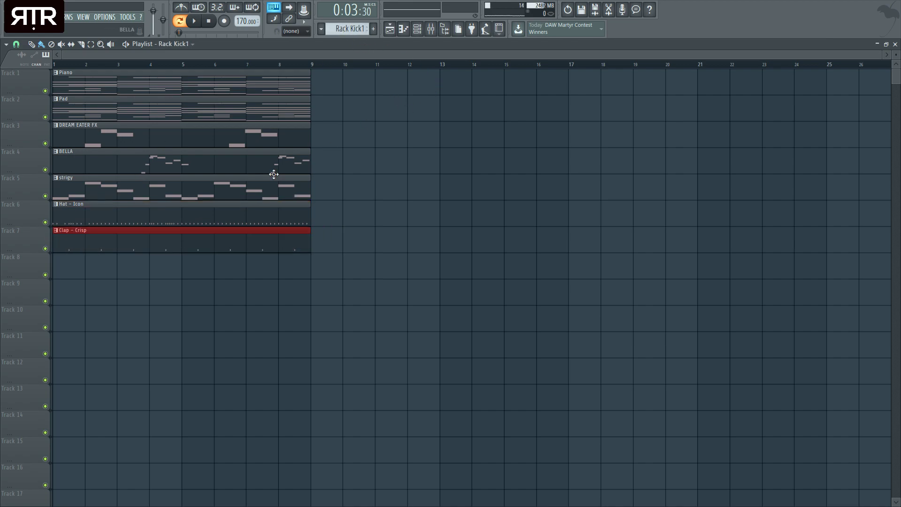
click(75, 268)
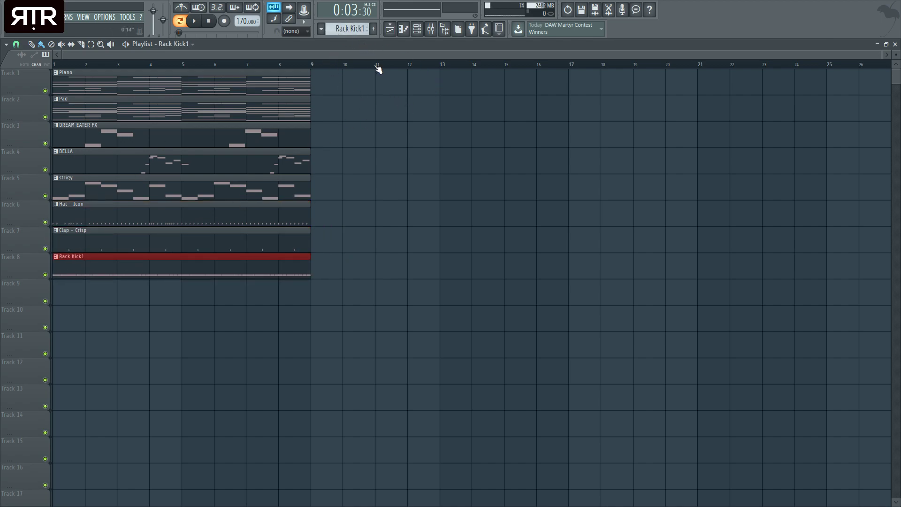
click(376, 103)
scroll(327, 260, up, 1)
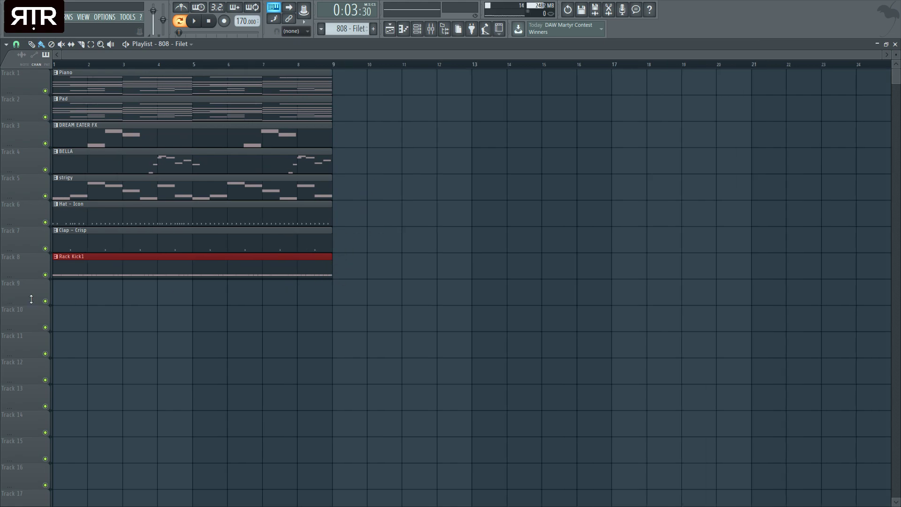
click(92, 302)
Duplicate the hat, clap, kick and 808 clips to bar 9 and delete their originals at bar 1
drag(434, 356, 74, 215)
key(ctrl+b)
right_click(291, 218)
right_click(290, 244)
right_click(298, 269)
right_click(307, 296)
Duplicate the five melodic clips and move the copies together with the four drum clips to bar 17
drag(300, 243, 264, 107)
drag(361, 186, 153, 105)
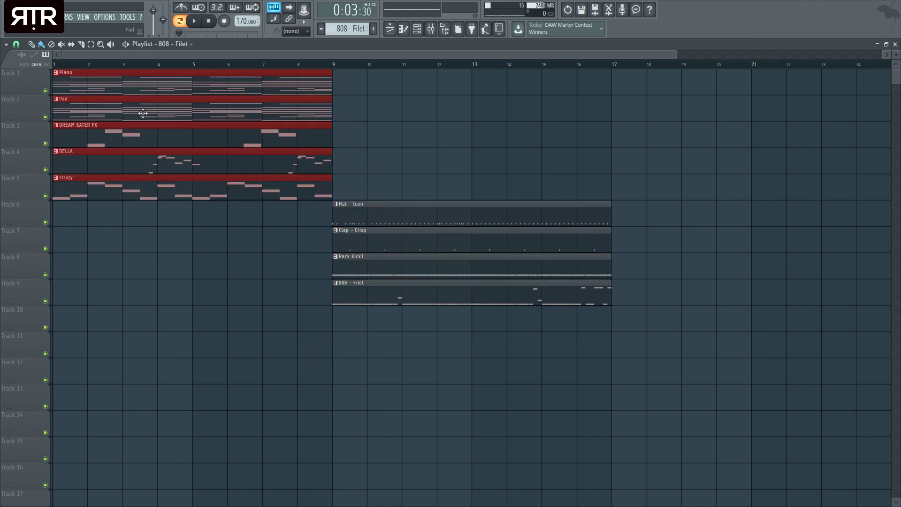
key(ctrl+b)
ctrl+click(216, 264)
scroll(229, 231, down, 1)
drag(478, 331, 346, 91)
drag(314, 298, 522, 303)
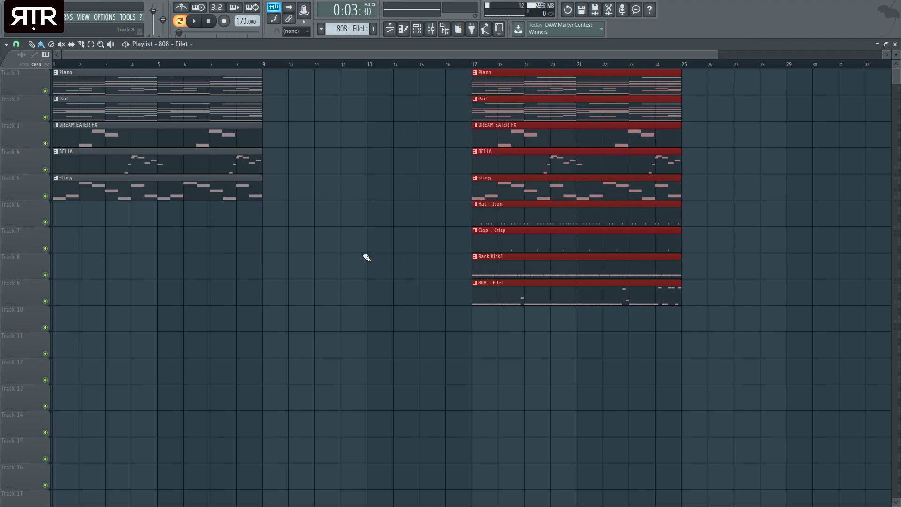
Remove the DREAM EATER FX clips at bars 1 and 17 and place one at bar 9 on track 3
ctrl+right_click(314, 221)
scroll(268, 224, down, 1)
right_click(158, 172)
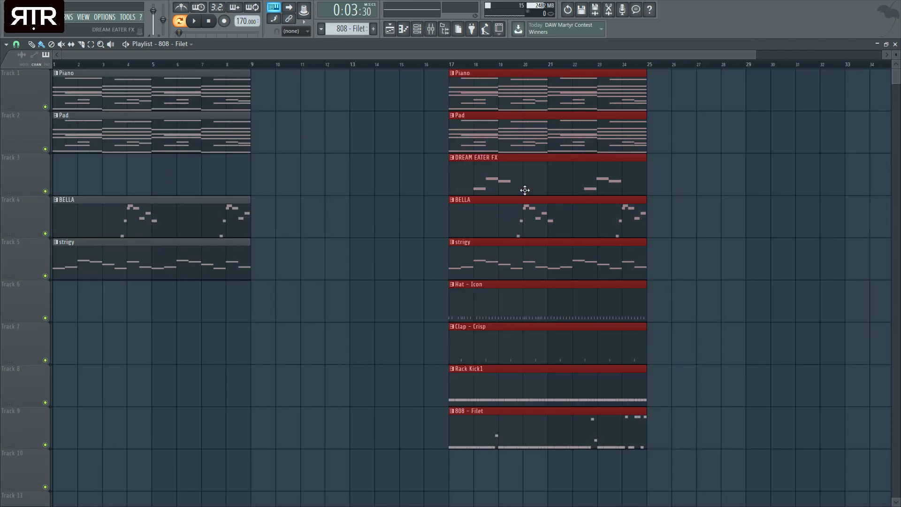
ctrl+click(524, 191)
click(501, 165)
click(310, 165)
right_click(485, 183)
scroll(490, 204, down, 1)
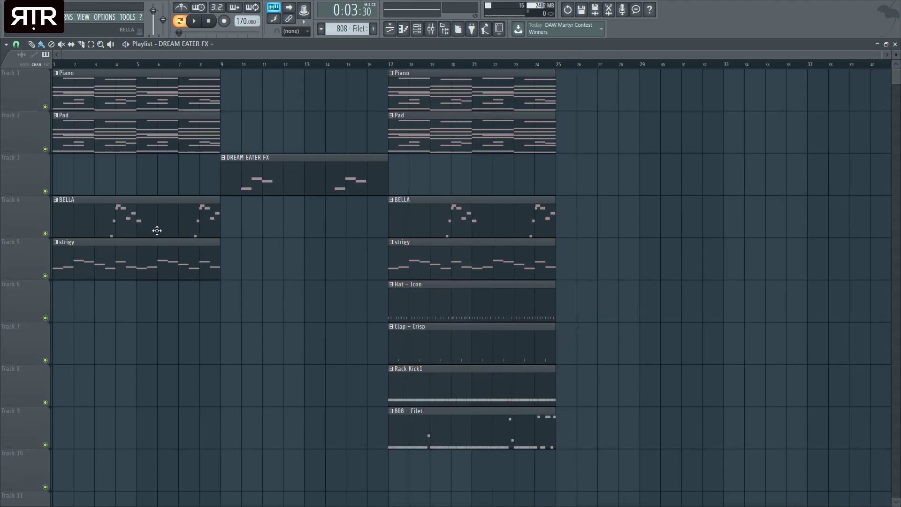
Delete the BELLA clip at bar 1 and replace the opening strigy clip with one at bar 9
right_click(135, 220)
click(131, 262)
click(302, 257)
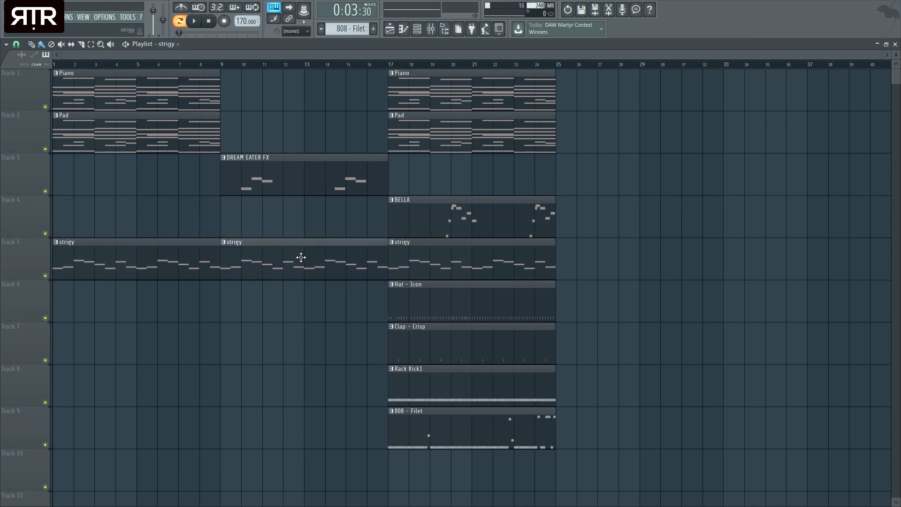
right_click(188, 255)
Duplicate the Piano and Pad clips to bar 9 and play the arrangement in song mode
mouse_move(246, 132)
mouse_down()
mouse_move(151, 97)
mouse_move(296, 96)
mouse_up()
click(191, 26)
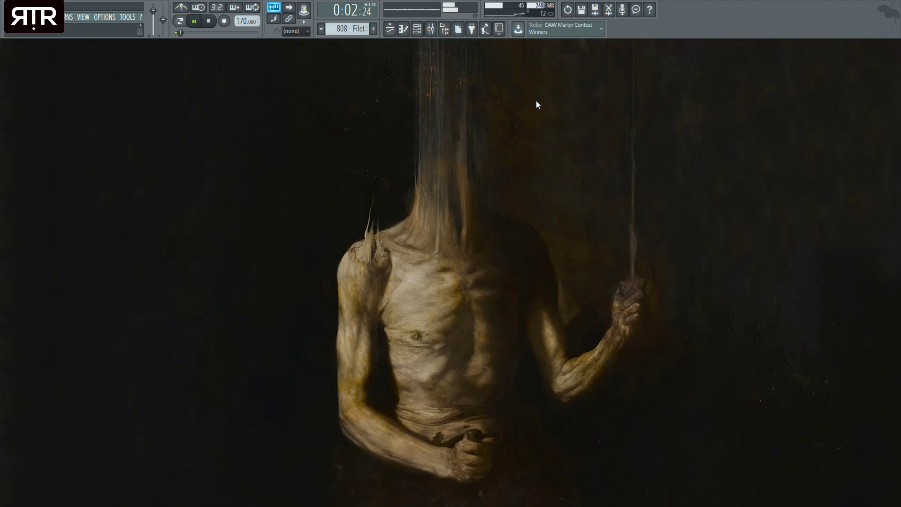
click(444, 30)
Raise the Pad fader slightly and increase the master Fruity Limiter's gain during playback, closing the mixer and limiter when done
click(431, 29)
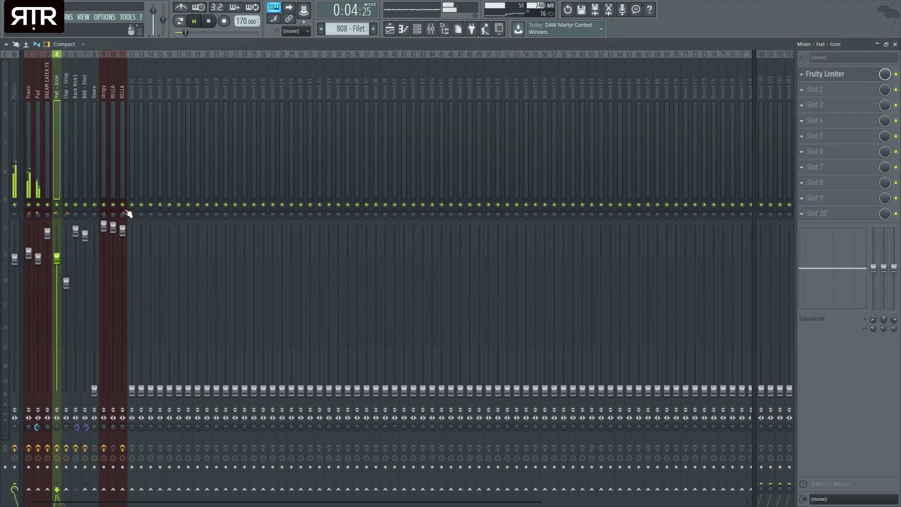
click(36, 207)
click(15, 150)
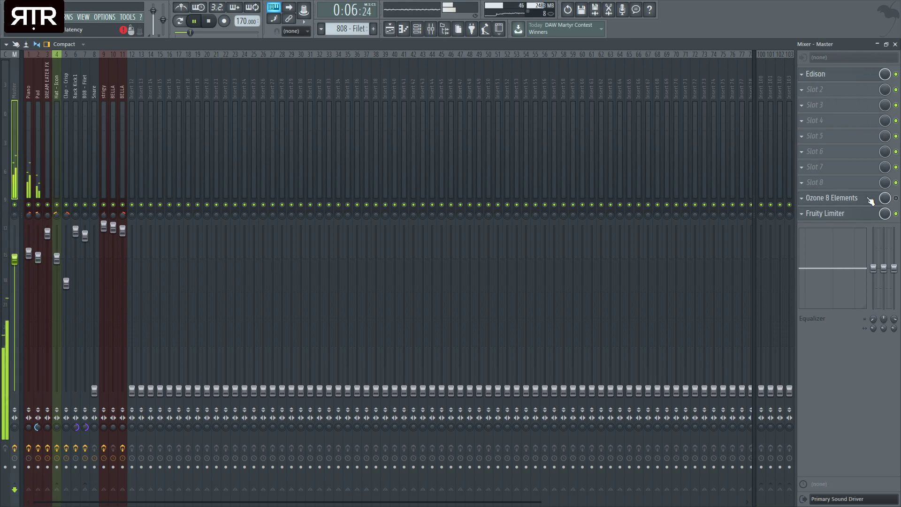
click(838, 214)
click(224, 429)
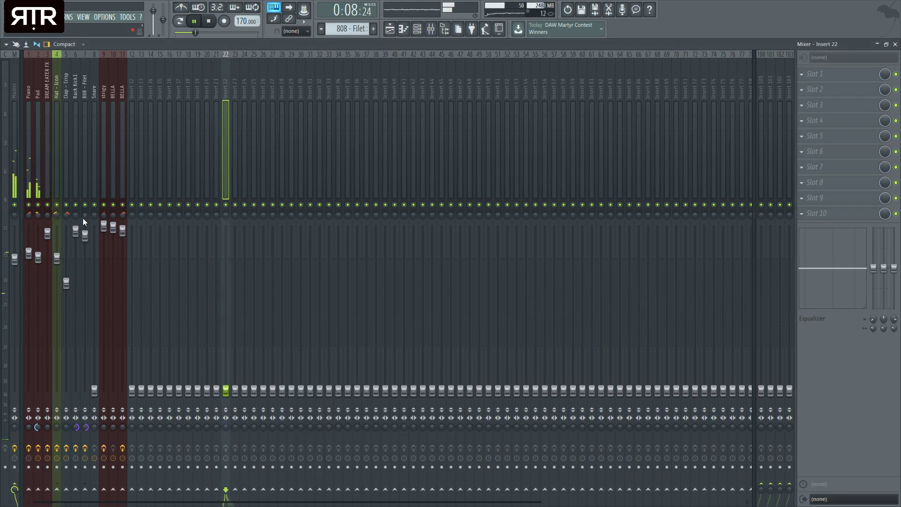
click(20, 189)
click(840, 214)
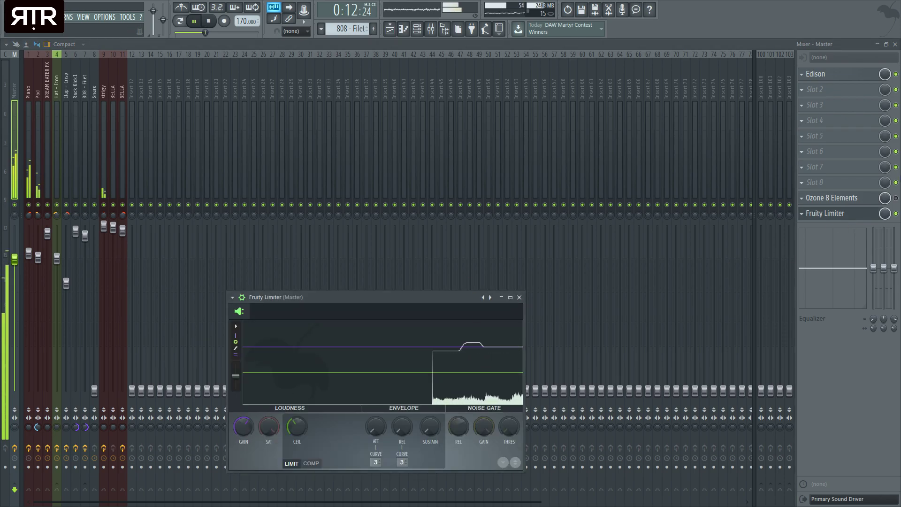
click(895, 44)
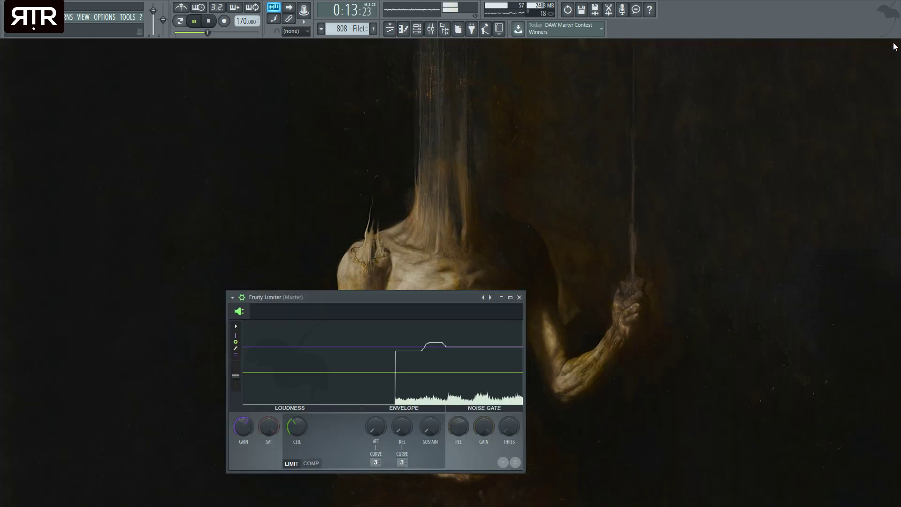
click(519, 297)
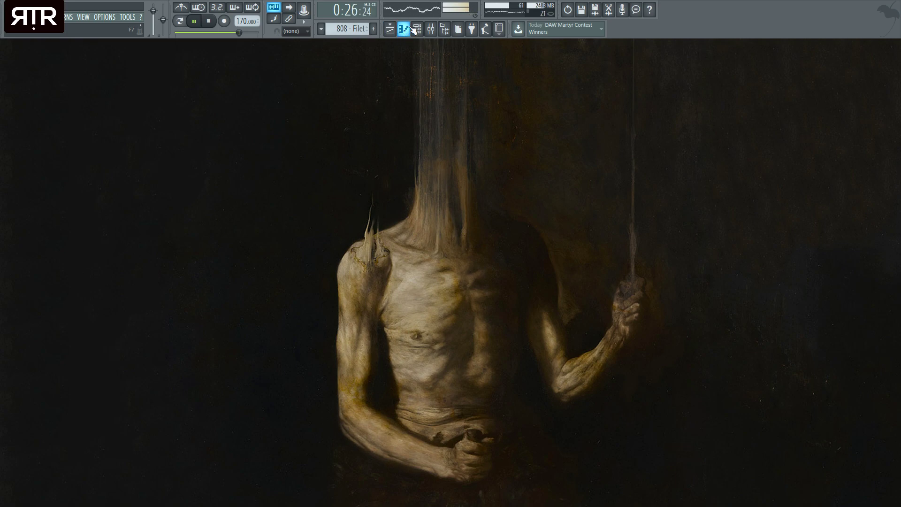
Delete the BELLA clip at bar 17 in the playlist and duplicate the Piano and Pad clips to bar 25
click(391, 30)
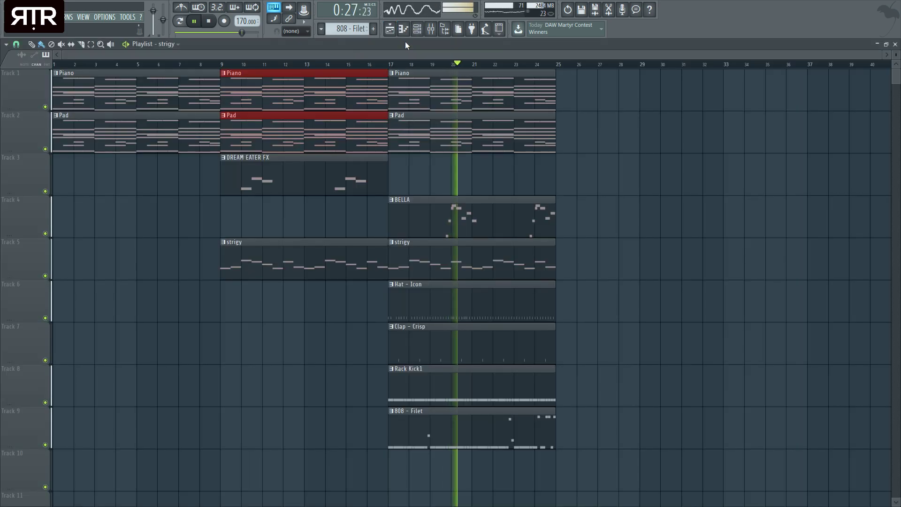
right_click(487, 207)
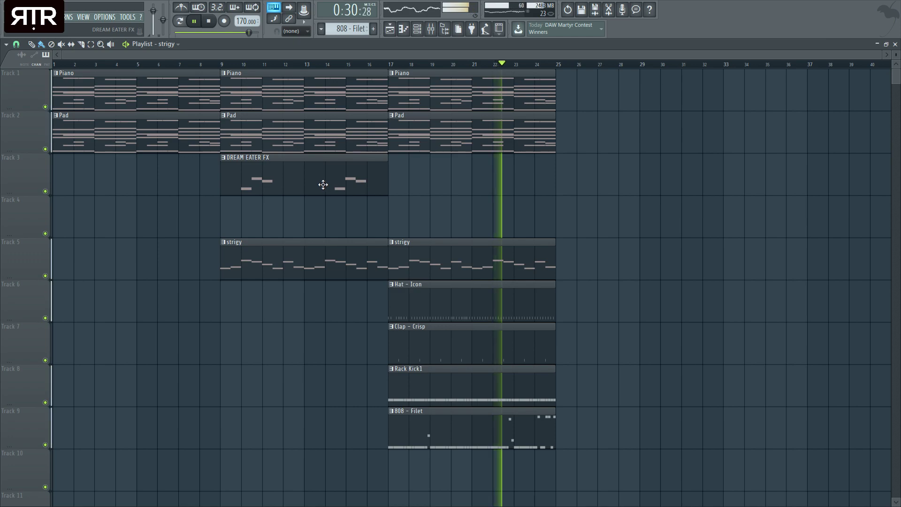
drag(503, 170, 635, 120)
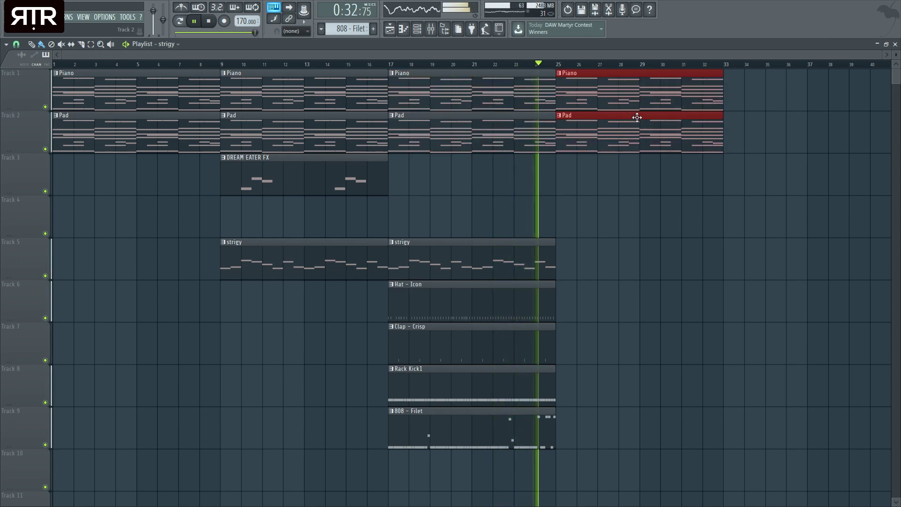
click(895, 43)
click(430, 32)
click(419, 32)
click(390, 32)
click(432, 31)
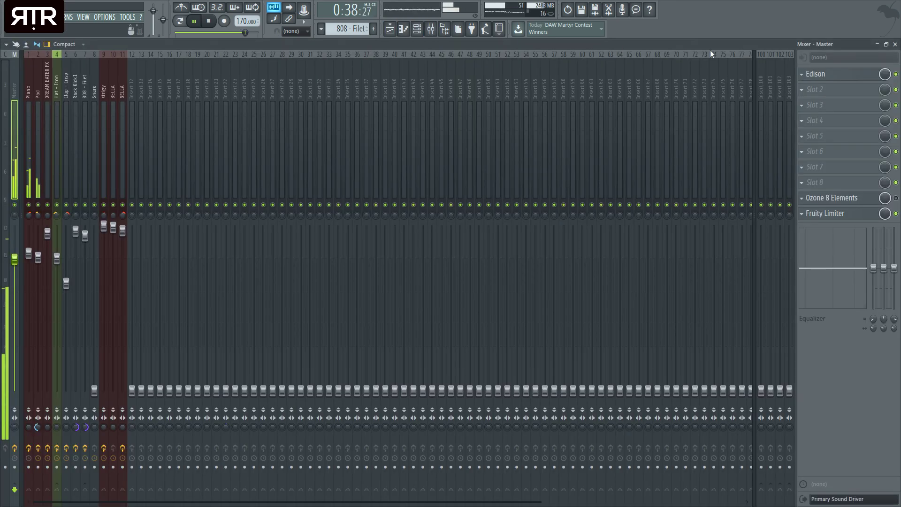
click(431, 30)
Load the Cym - Trace sample from pack 6's Cymbal folder into the channel rack as a new channel
click(445, 29)
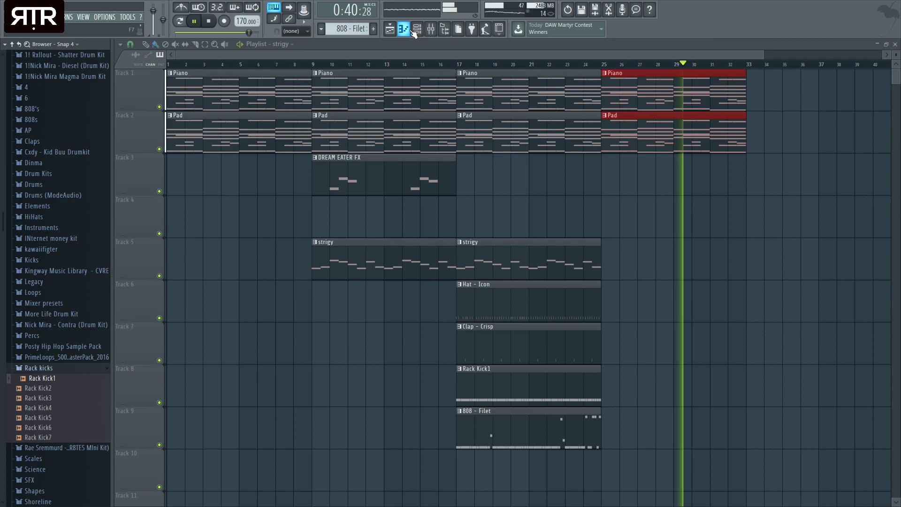
scroll(72, 277, up, 2)
scroll(71, 274, up, 3)
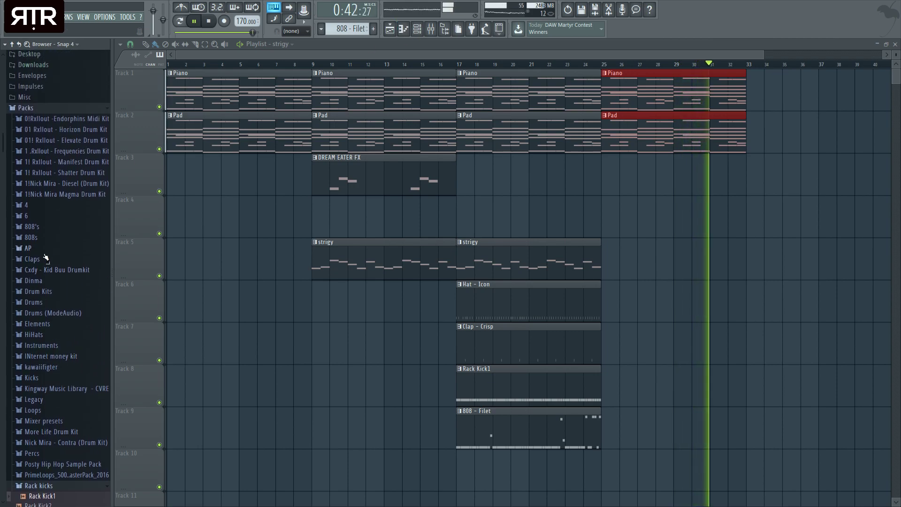
click(26, 216)
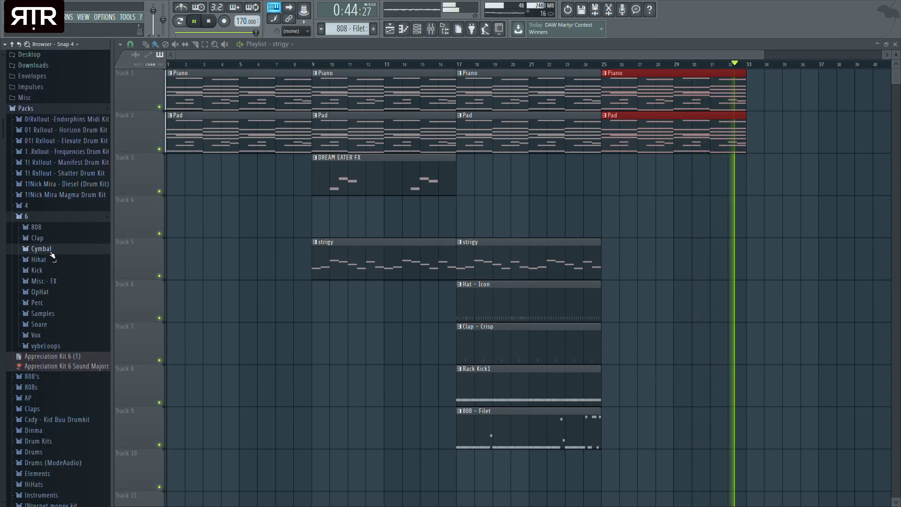
click(47, 249)
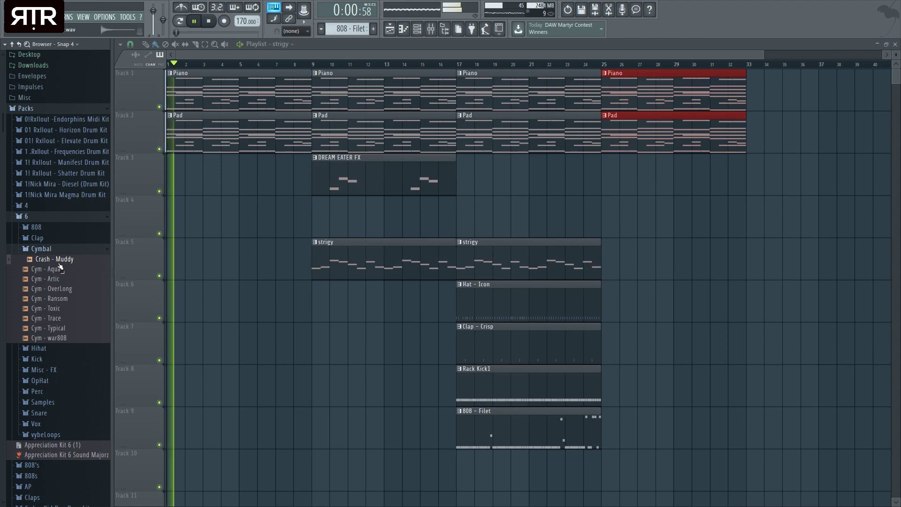
click(62, 321)
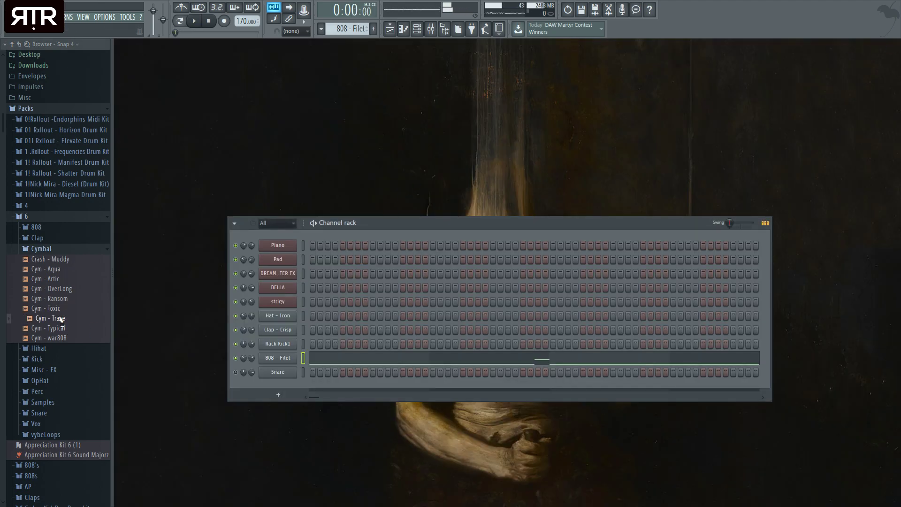
mouse_move(61, 320)
mouse_down()
mouse_move(271, 376)
mouse_move(265, 395)
mouse_up()
click(269, 386)
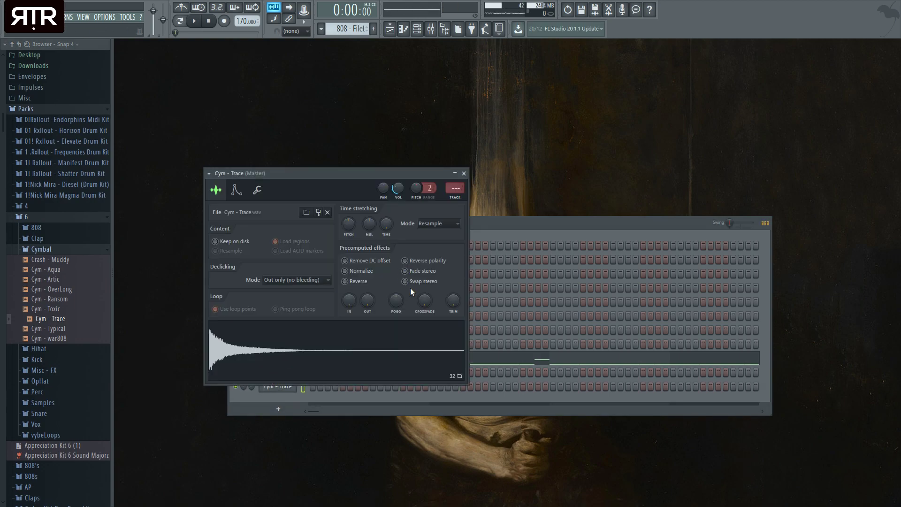
click(461, 174)
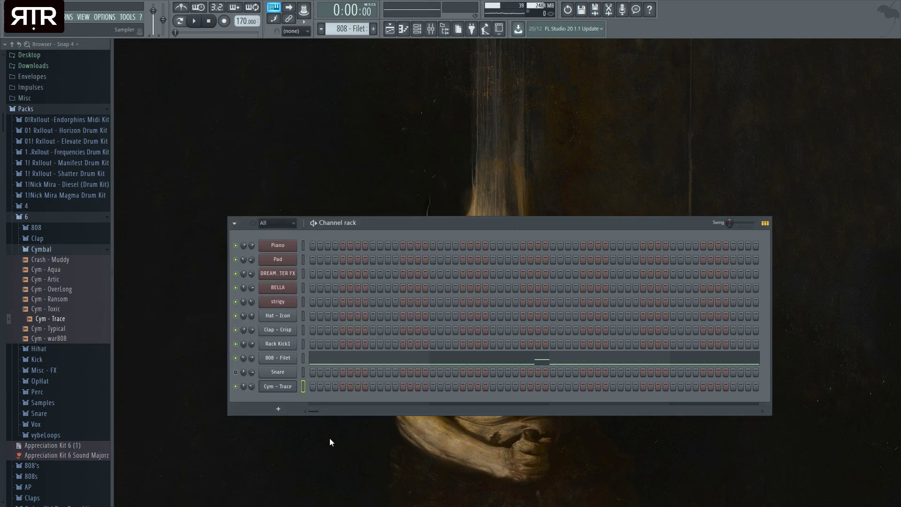
Clone the Cym - Trace channel and reverse the clone's sample
key(alt+c)
click(287, 386)
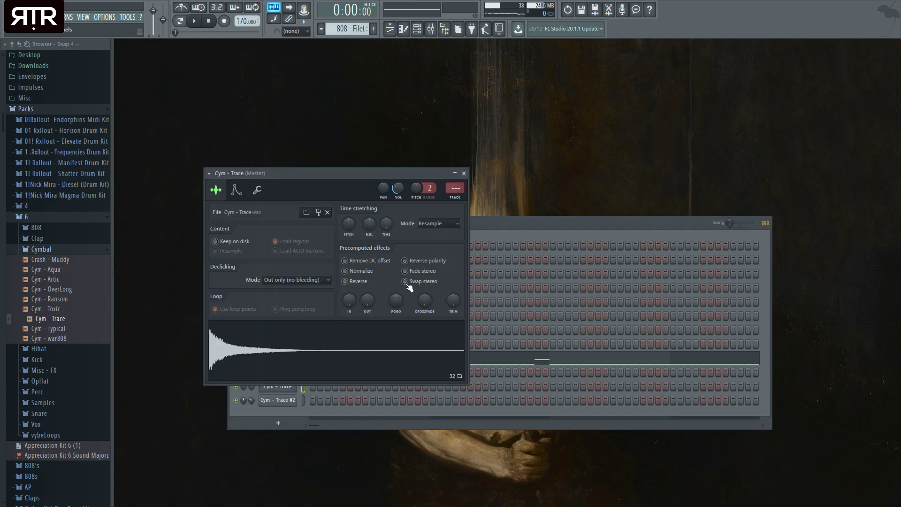
click(293, 401)
click(358, 294)
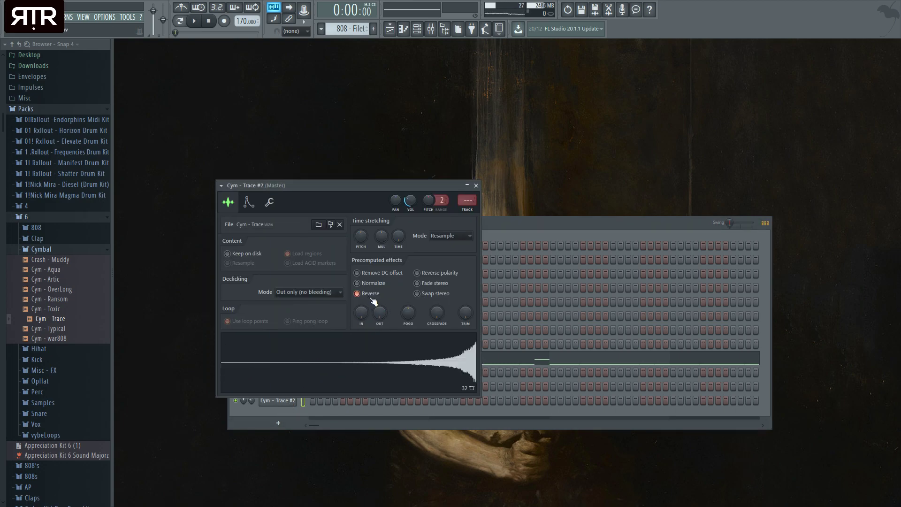
click(476, 185)
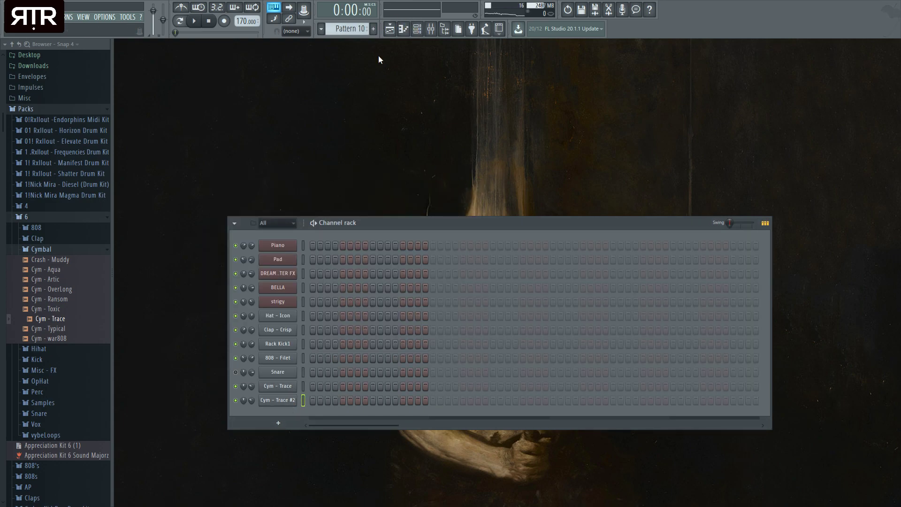
Create a pattern named Cym, place its clip on track 6 at bar 8 and play from there
text(Cym)
key(Return)
click(390, 29)
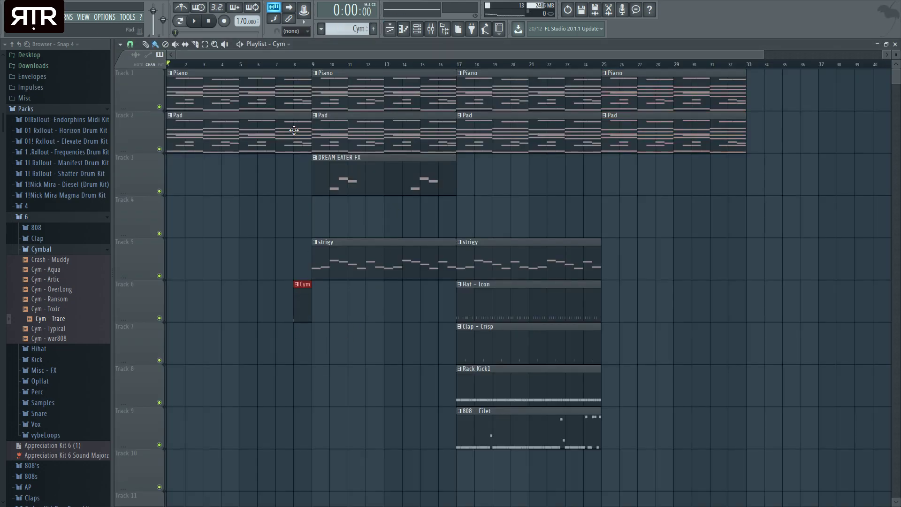
click(293, 64)
key(space)
key(space)
Move the Cym clip to bar 5, play from there and add a copy of the clip at bar 13
click(278, 70)
drag(303, 311, 249, 302)
click(240, 64)
key(space)
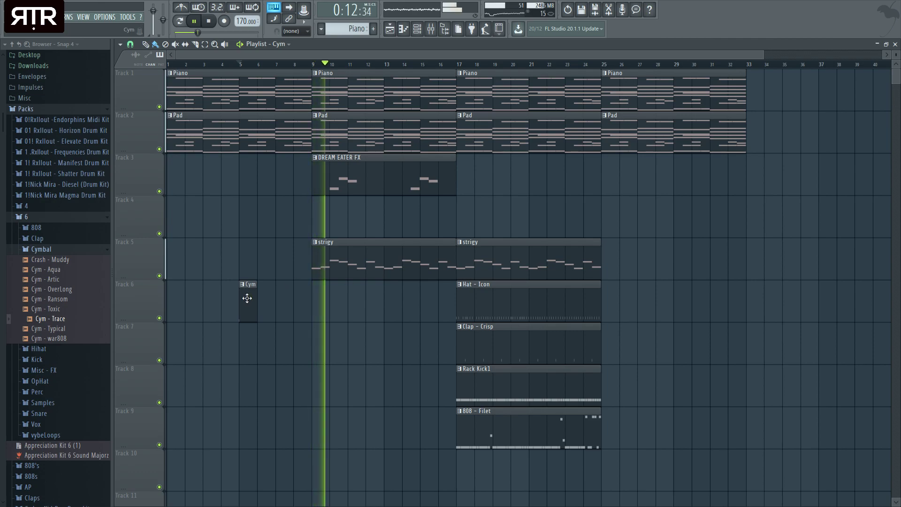
click(334, 298)
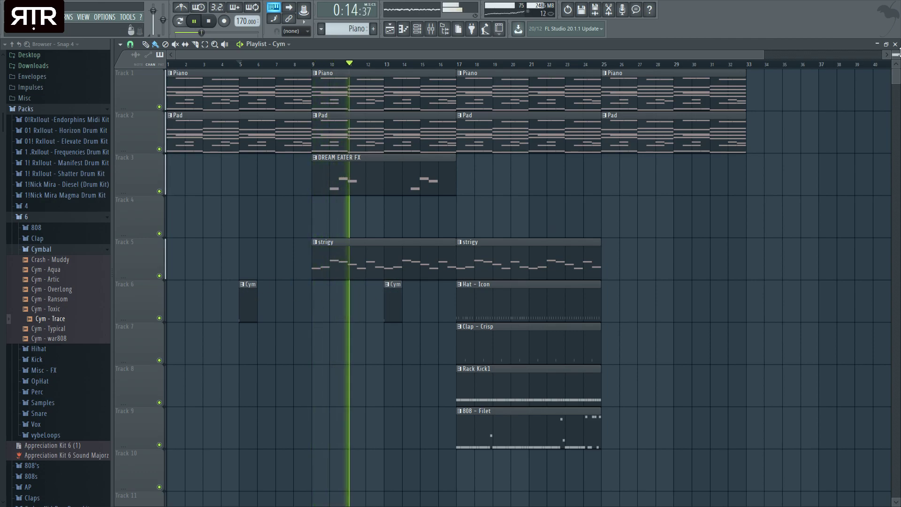
Stop playback and create the Cym #2 pattern as a copy of the Cym pattern
key(F5)
key(space)
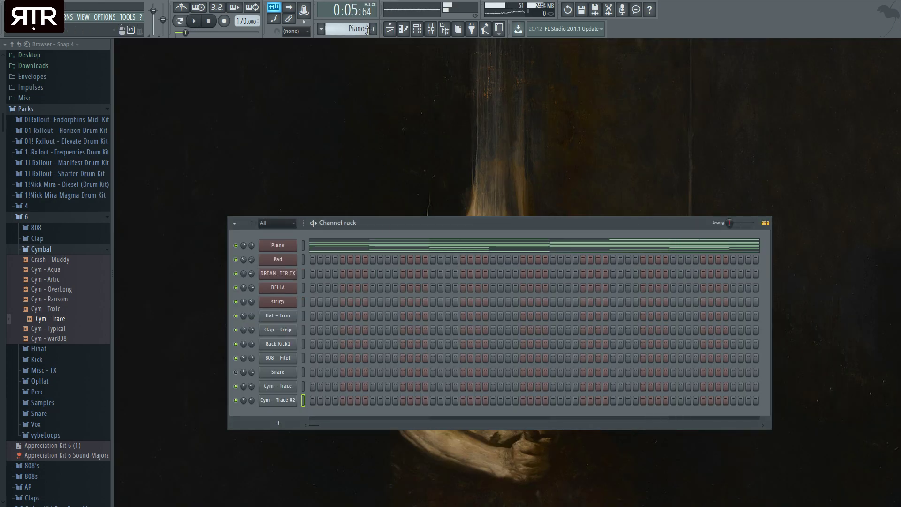
click(398, 115)
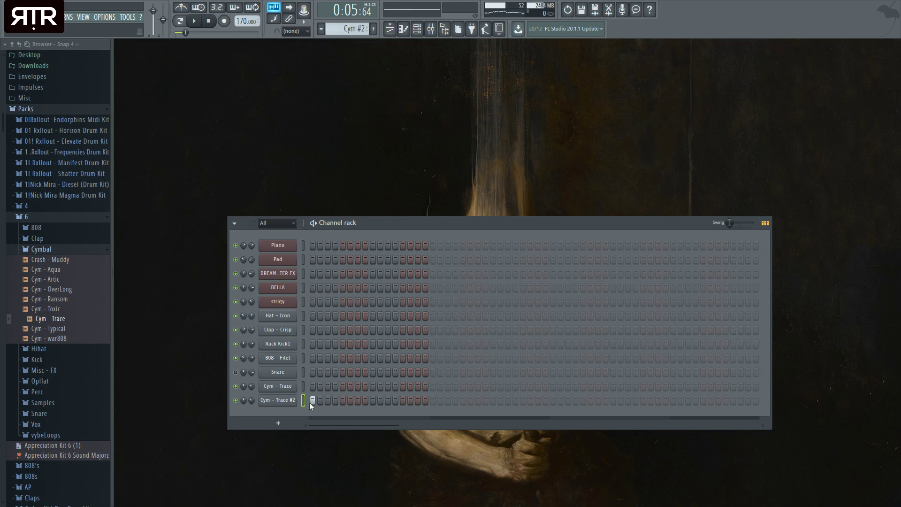
Place a Cym #2 clip on track 7 at bar 9 and delete the Cym clip at bar 13 during playback
click(391, 30)
key(space)
click(321, 348)
right_click(393, 307)
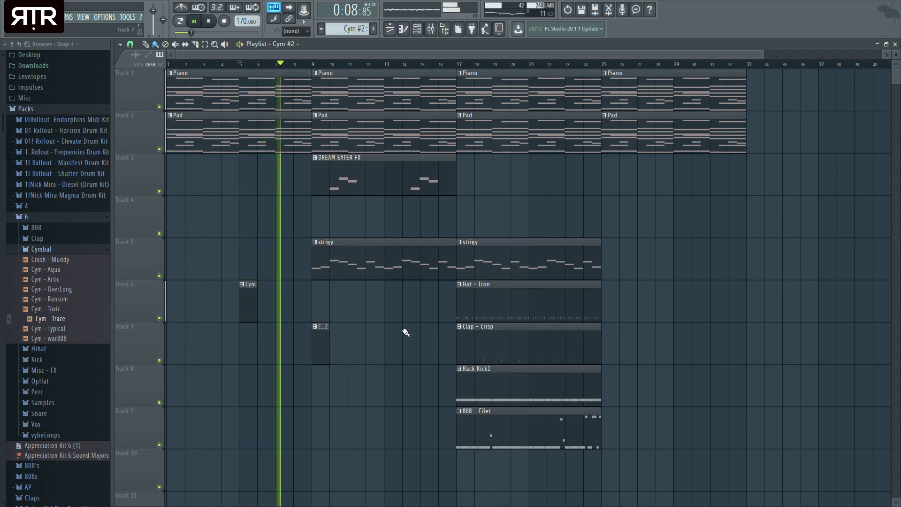
Duplicate the DREAM EATER FX clip to bar 25 and move the Cym clips to track 10 bar 13 and track 11 bar 17
click(895, 44)
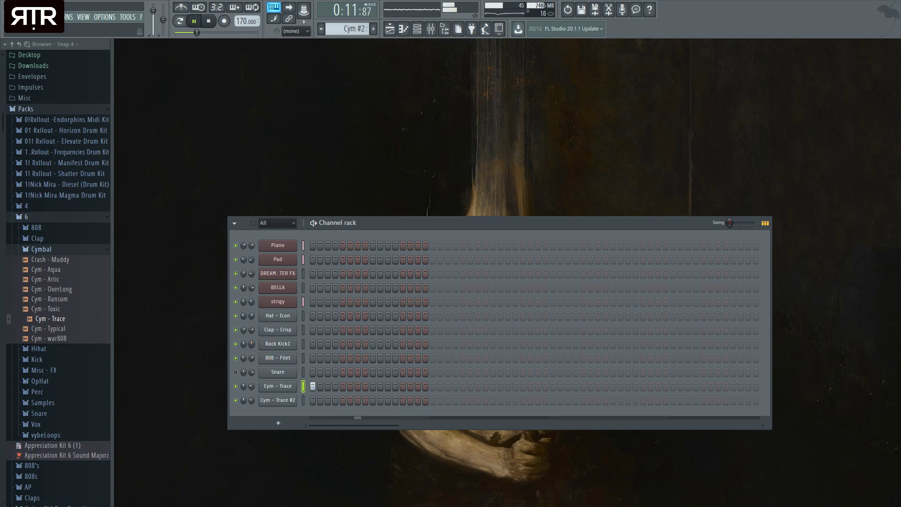
click(390, 28)
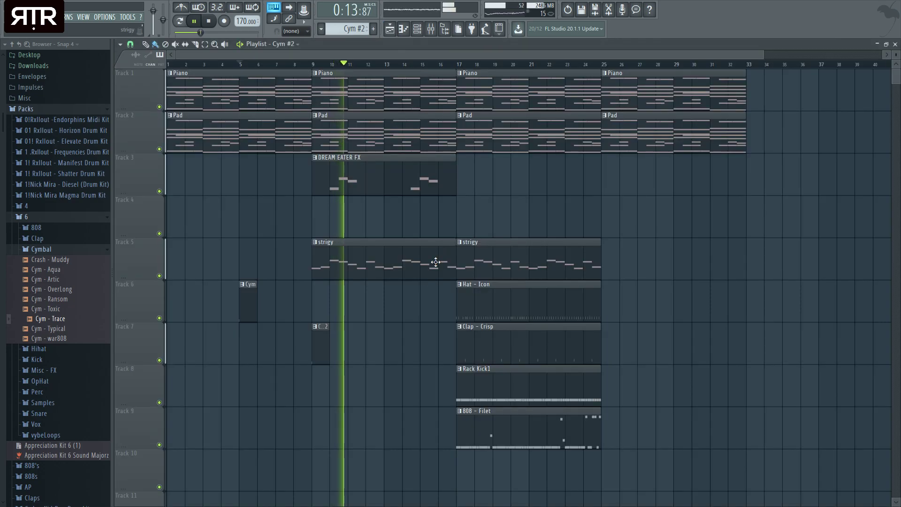
drag(385, 174, 674, 186)
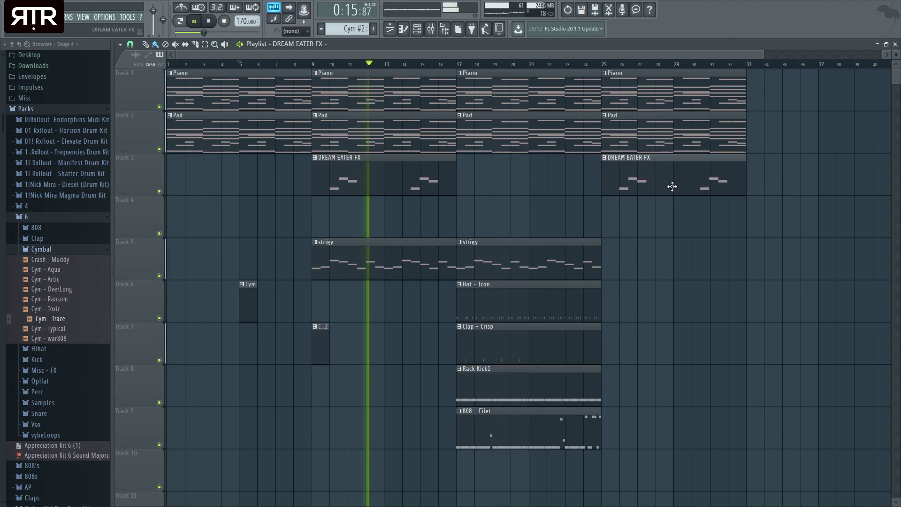
scroll(392, 386, down, 2)
drag(364, 305, 392, 415)
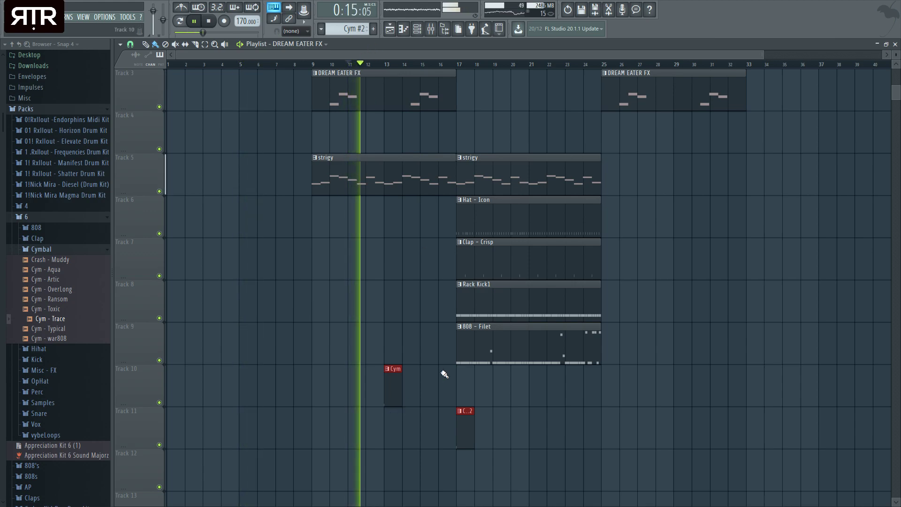
Hide the open windows and the browser and play the arrangement from the start
key(space)
click(895, 45)
click(177, 32)
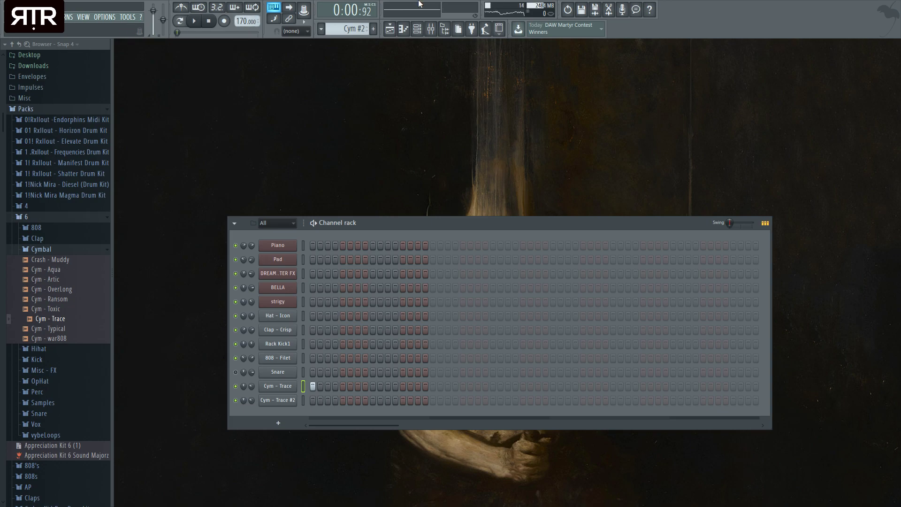
click(432, 30)
click(433, 30)
click(419, 29)
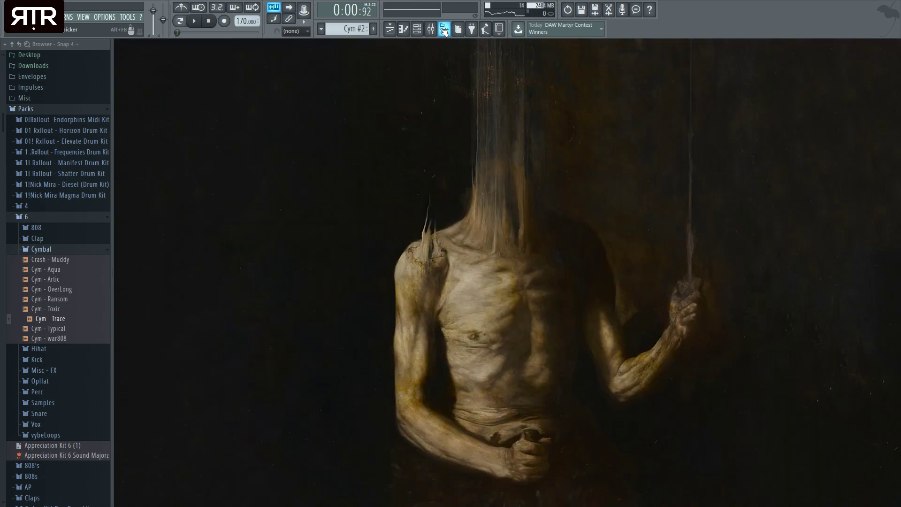
click(444, 30)
key(space)
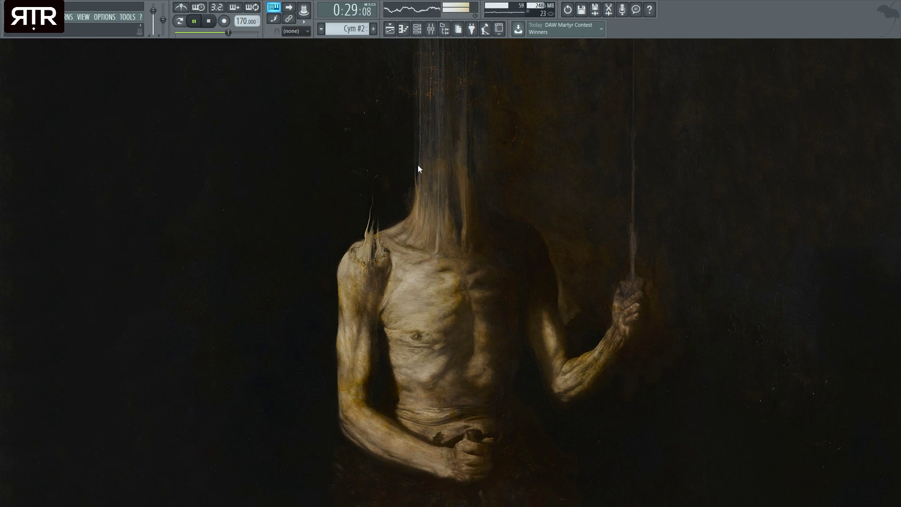
Duplicate the strigy, Hat - Icon, Clap - Crisp, Rack Kick1 and 808 - Filet clips from bar 17 to bar 25
click(392, 29)
drag(541, 387, 488, 124)
scroll(511, 277, up, 2)
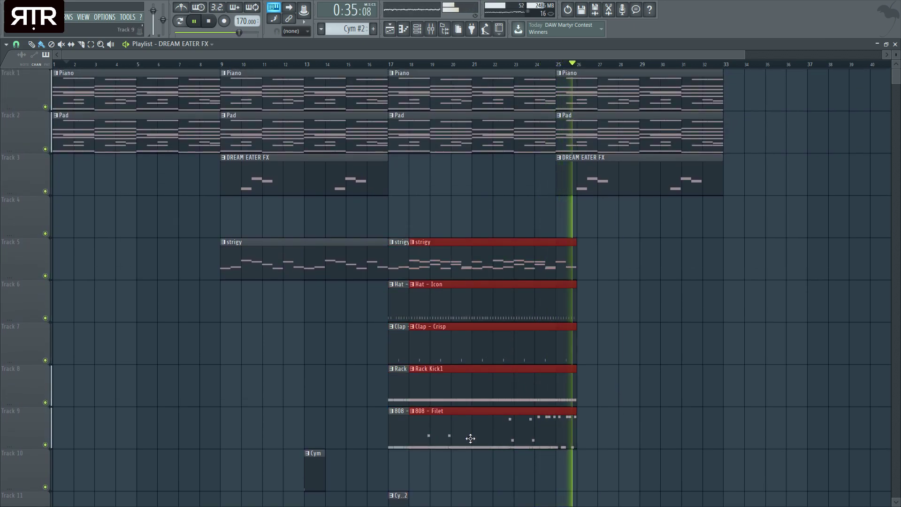
key(space)
drag(446, 437, 607, 427)
ctrl+click(556, 478)
Delete the Rack Kick1 and Hat - Icon clips at bar 17 and play the song
scroll(469, 301, down, 3)
right_click(444, 260)
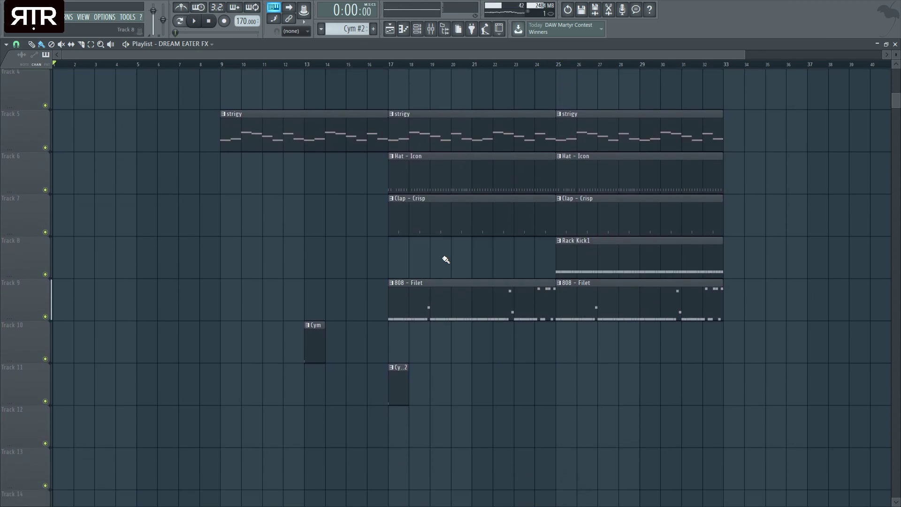
right_click(442, 188)
key(space)
scroll(469, 206, up, 3)
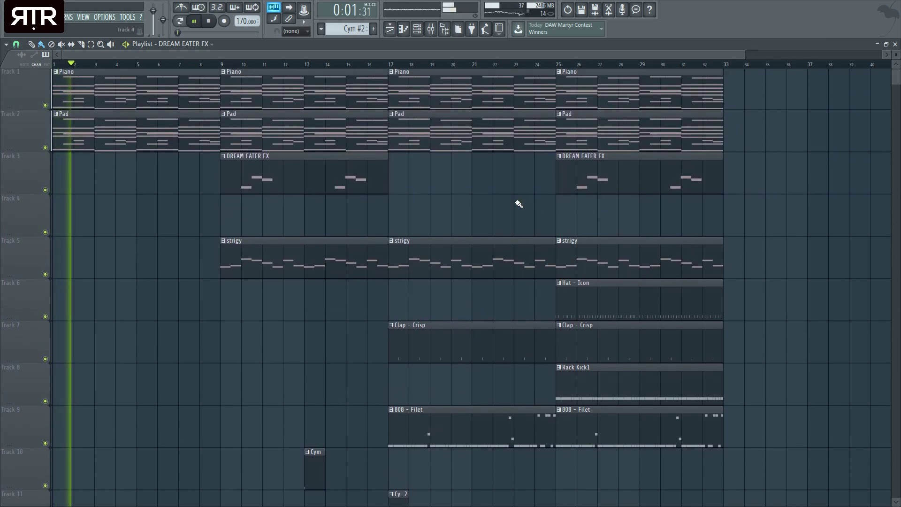
Place a BELLA clip on track 4 at bar 17 and select all its notes in the piano roll
scroll(423, 117, down, 2)
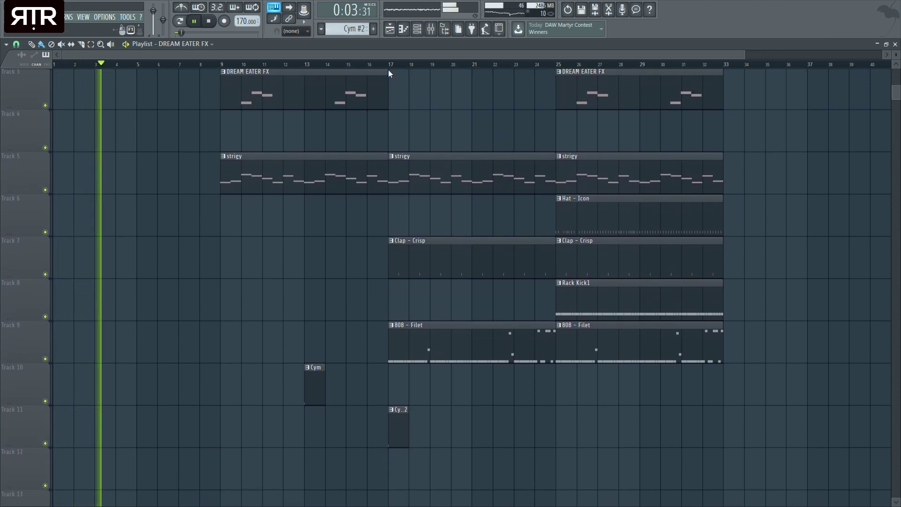
key(KP_Add)
click(401, 120)
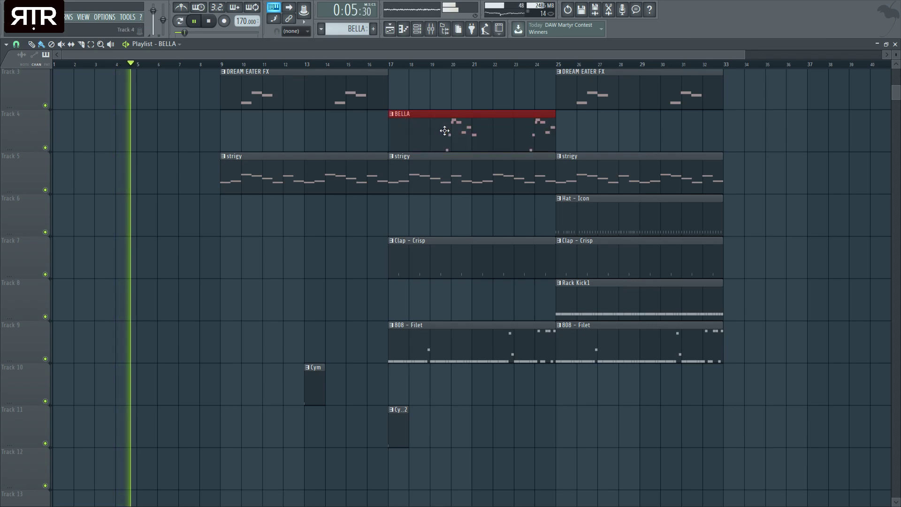
key(ctrl+a)
double_click(470, 142)
key(ctrl+a)
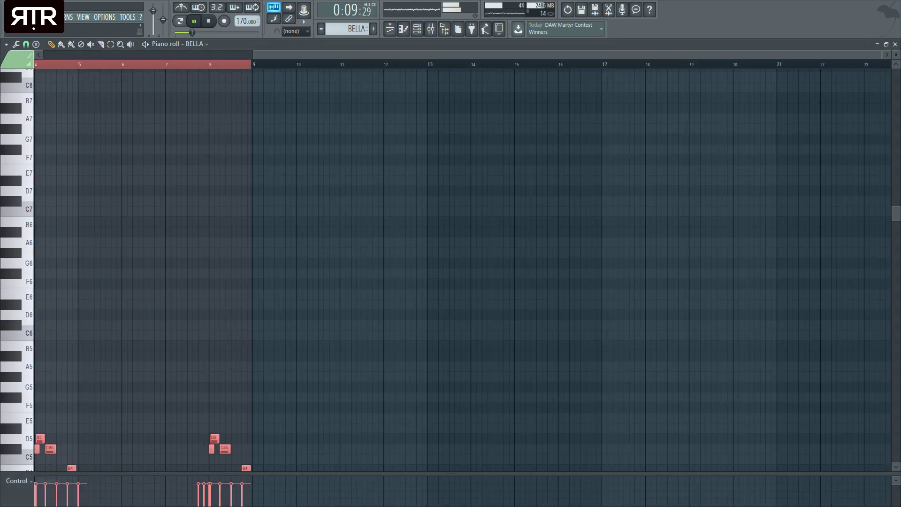
Close the piano roll and playlist and listen through the arrangement, checking the playlist during playback
click(894, 44)
click(895, 44)
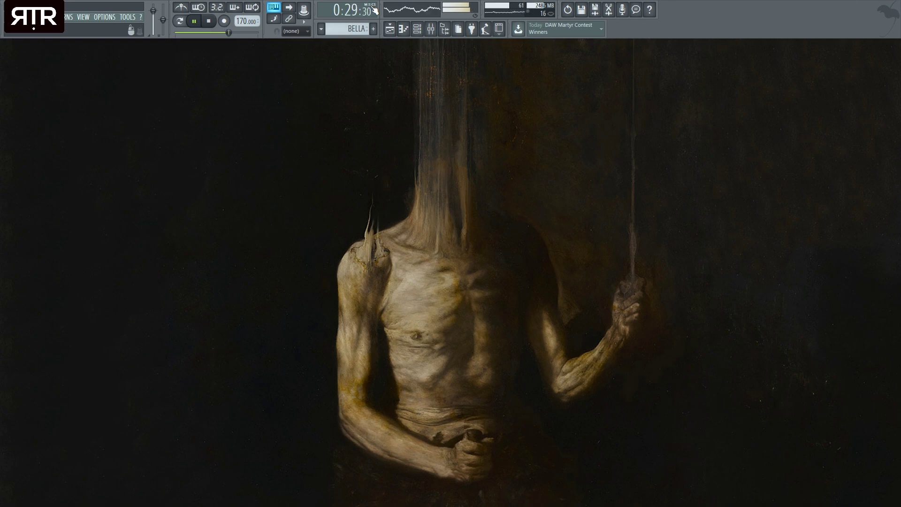
key(F5)
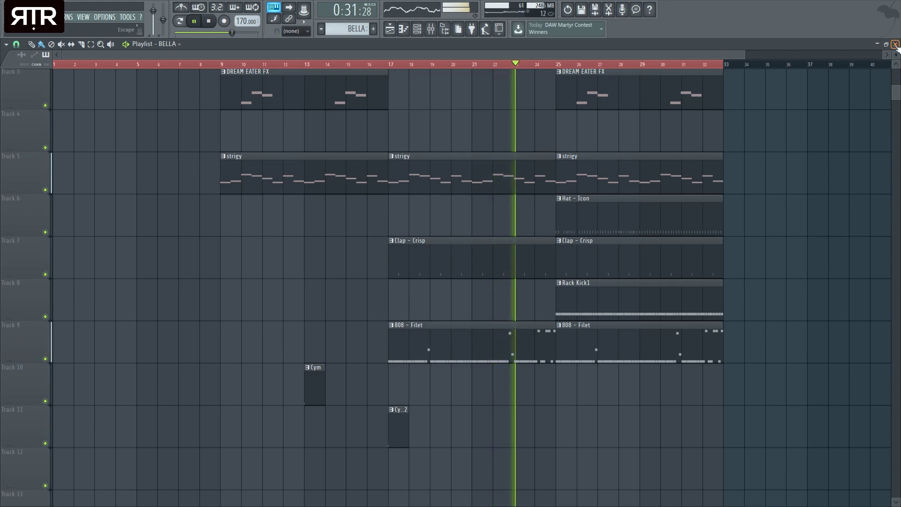
key(F5)
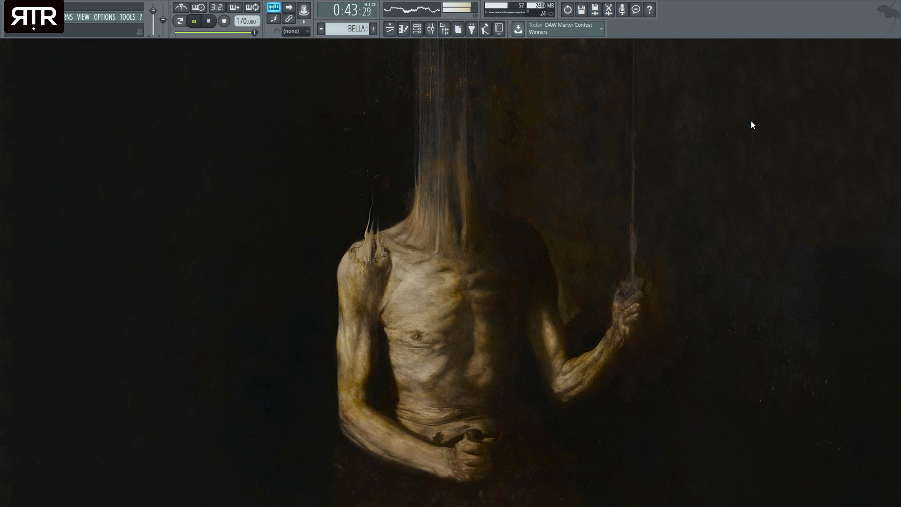
key(space)
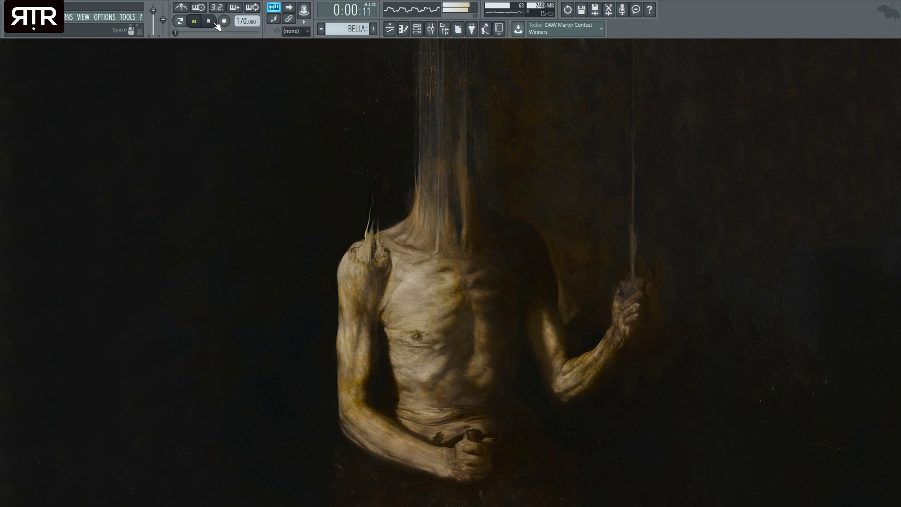